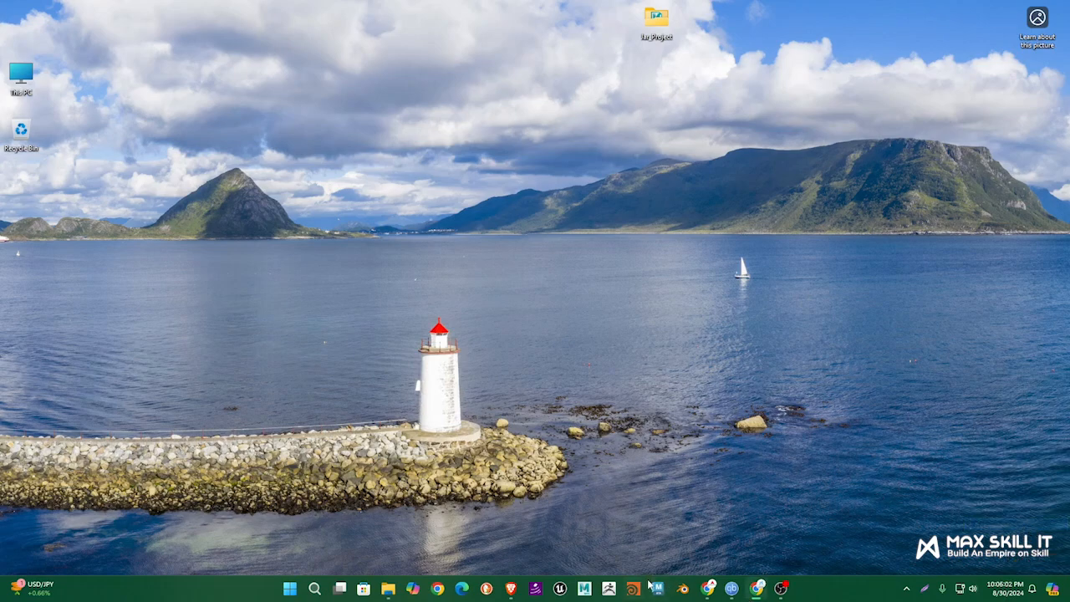
# Launch Blender and dismiss its splash screen to reach the default scene
pyautogui.click(683, 589)
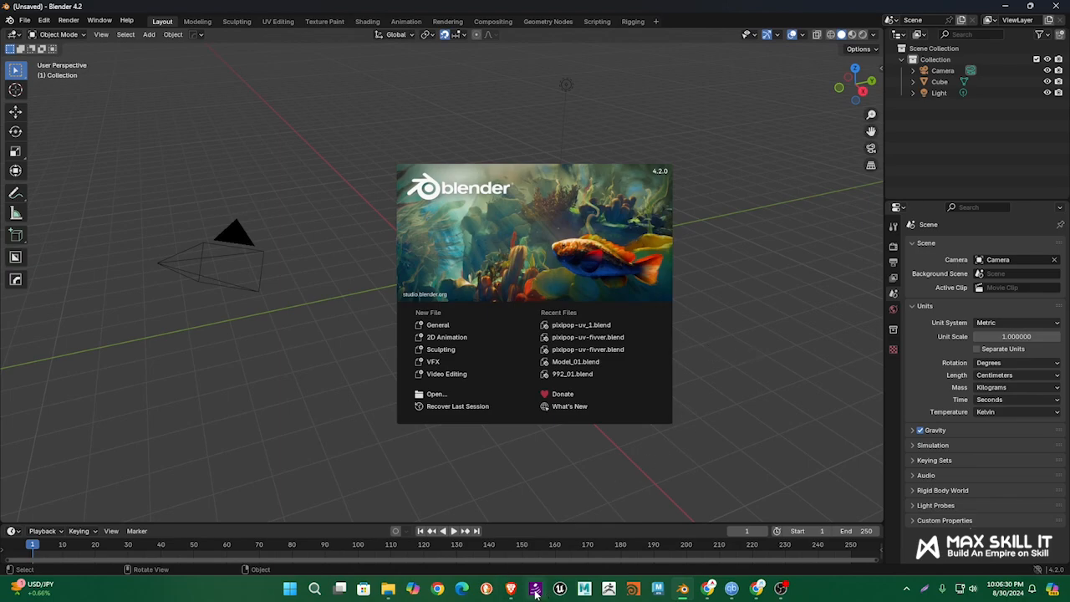
pyautogui.click(739, 277)
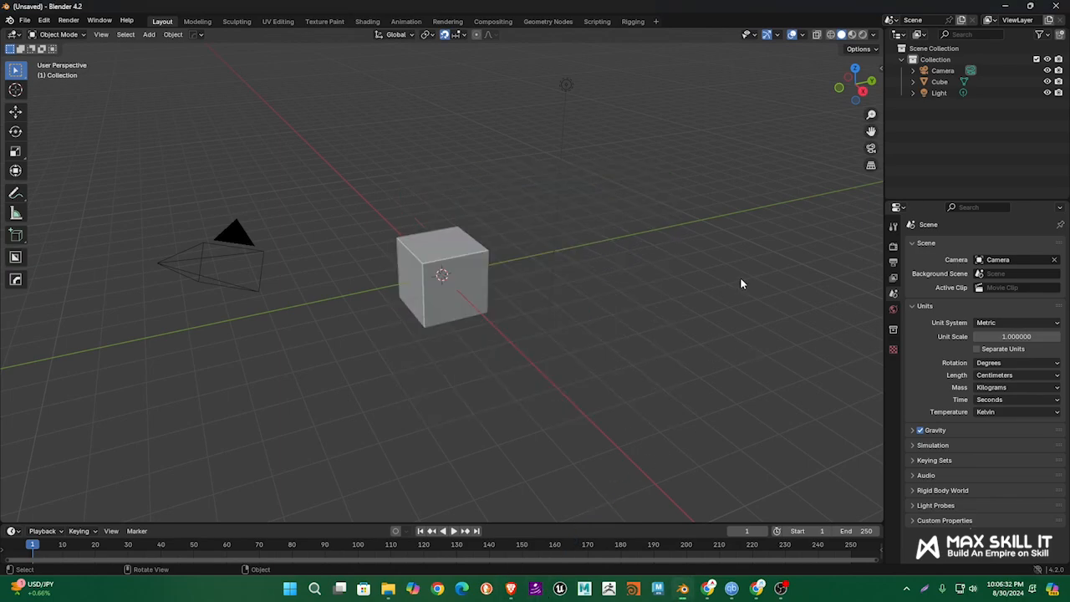
pyautogui.moveTo(589, 392); pyautogui.dragTo(213, 201)
pyautogui.click(726, 286)
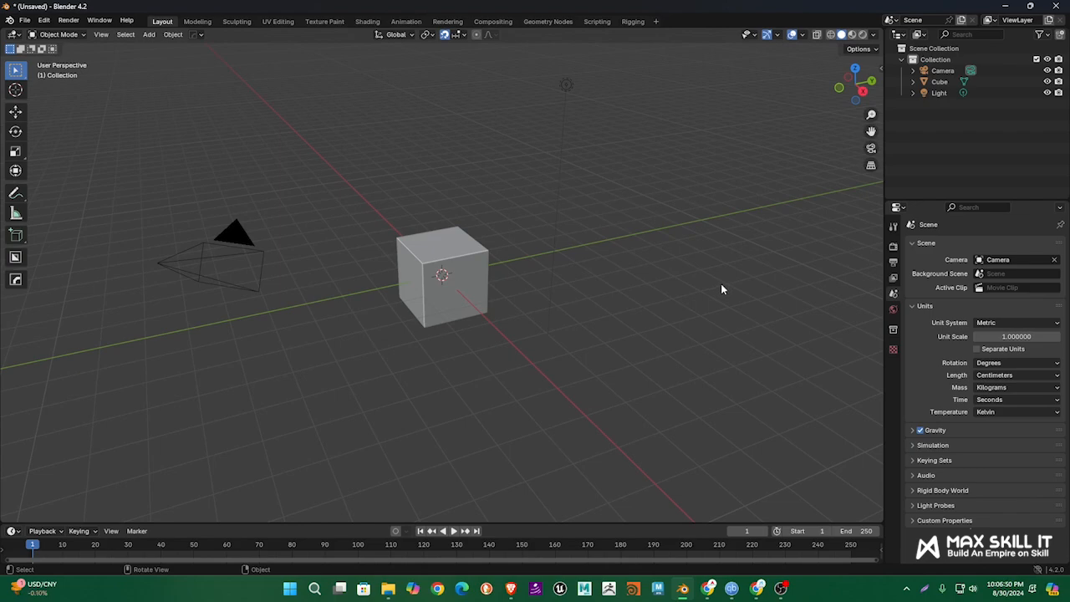
# Activate the Move tool for the default cube and widen the toolbar so the tool names show
pyautogui.click(470, 256)
pyautogui.click(619, 219)
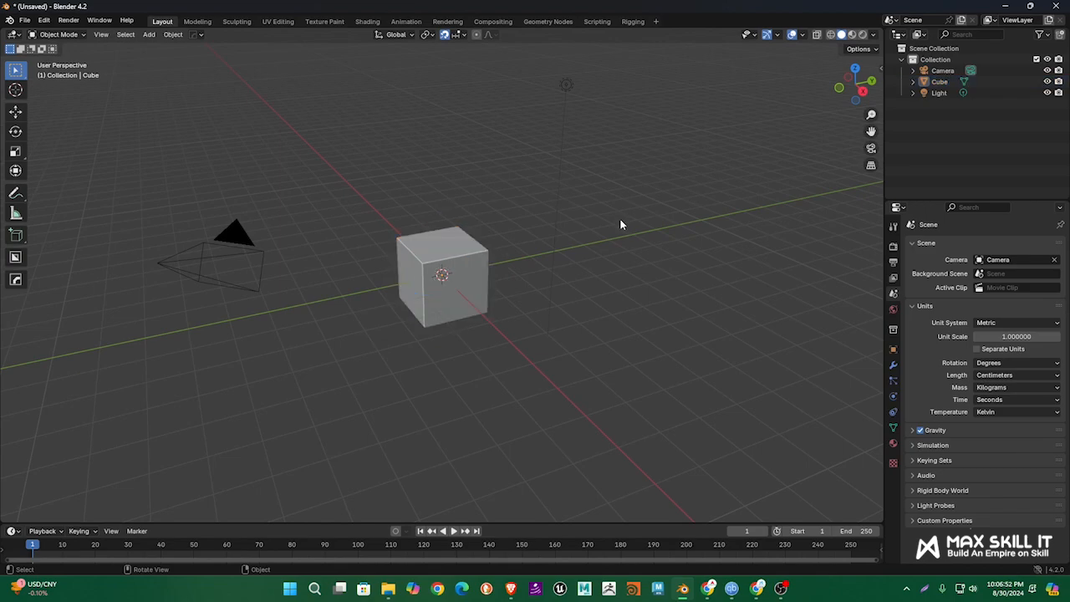
pyautogui.scroll(-3, 619, 221)
pyautogui.scroll(2, 616, 232)
pyautogui.click(438, 260)
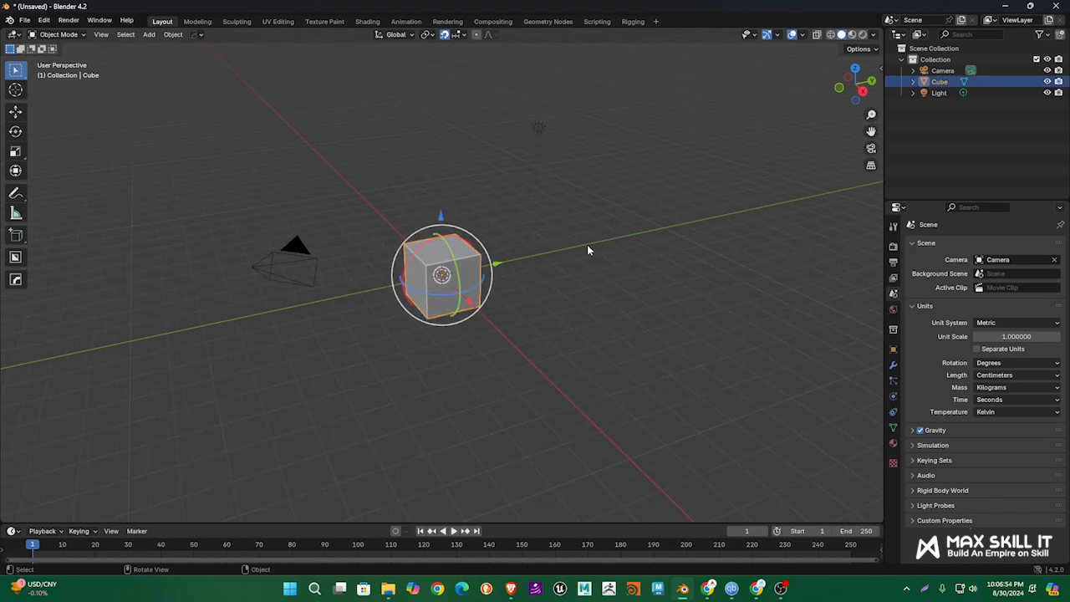
pyautogui.moveTo(587, 245); pyautogui.dragTo(556, 253, button='middle')
pyautogui.click(15, 112)
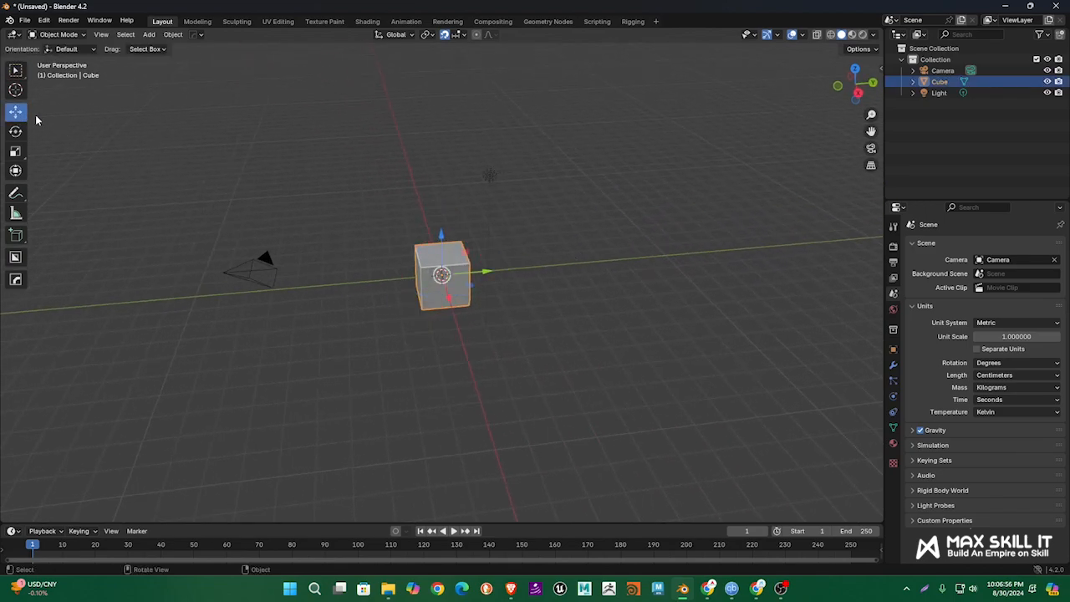
pyautogui.moveTo(28, 112); pyautogui.dragTo(68, 110)
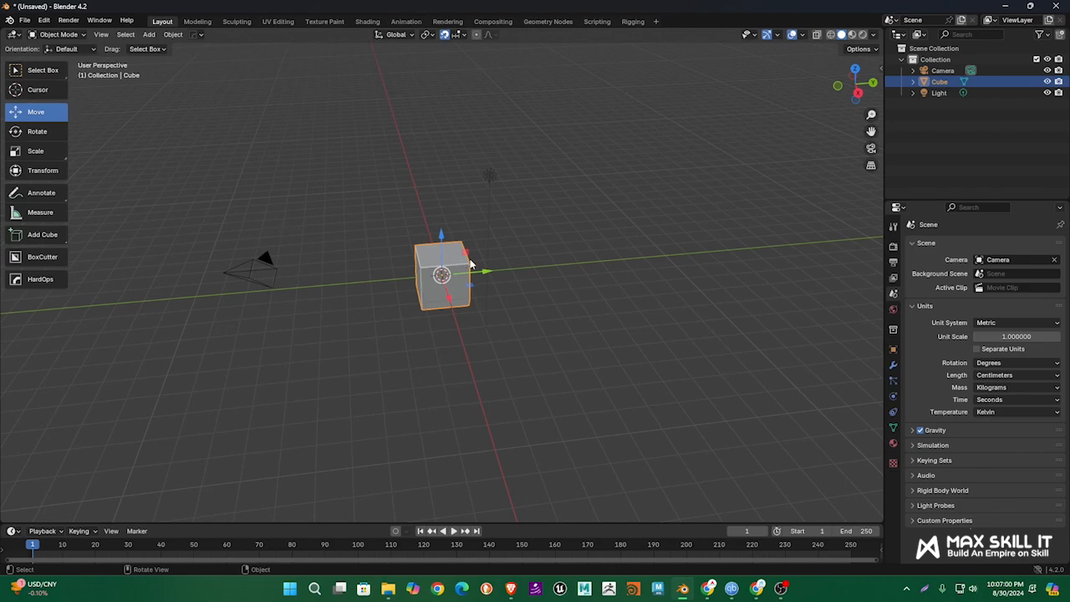
# Duplicate the default cube, leaving the copy at the original's location
pyautogui.scroll(3, 483, 266)
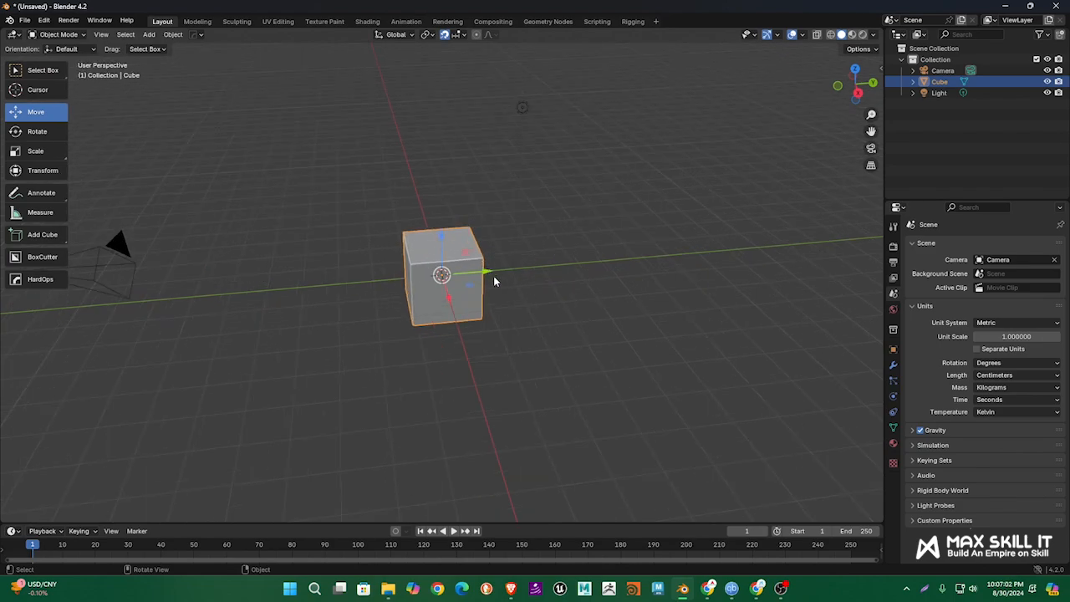
pyautogui.click(532, 294)
pyautogui.click(473, 257)
pyautogui.moveTo(473, 257); pyautogui.dragTo(467, 316, button='middle')
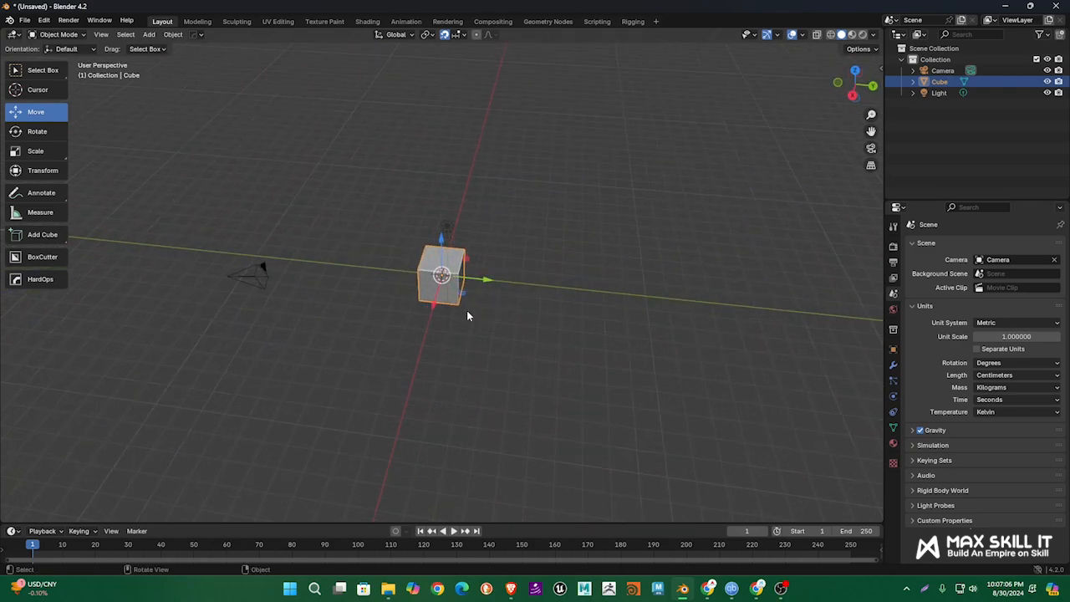
pyautogui.scroll(2, 467, 315)
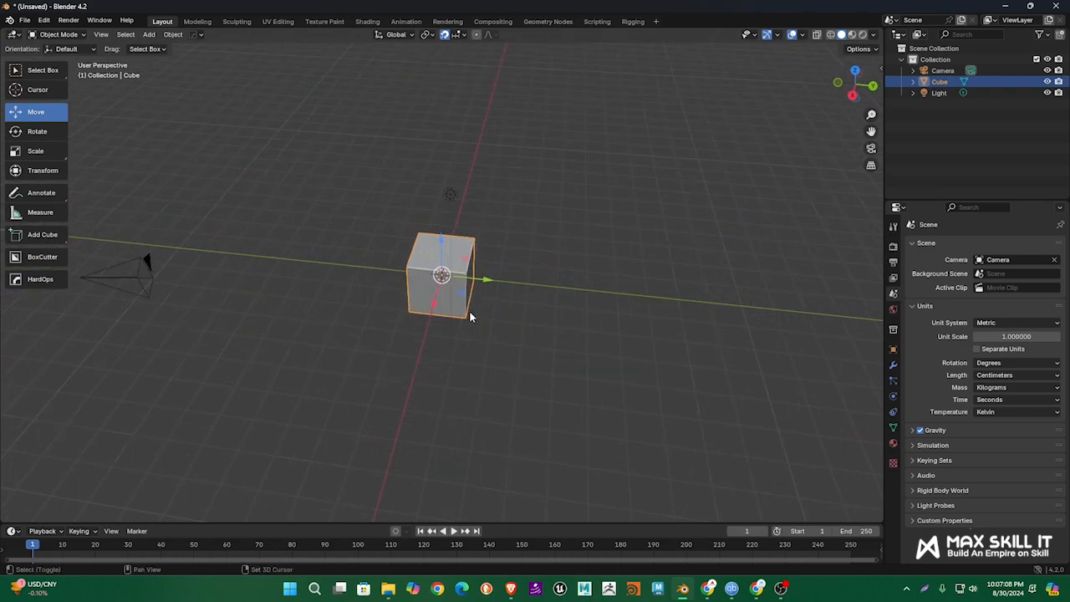
pyautogui.hotkey('shift', 'd')
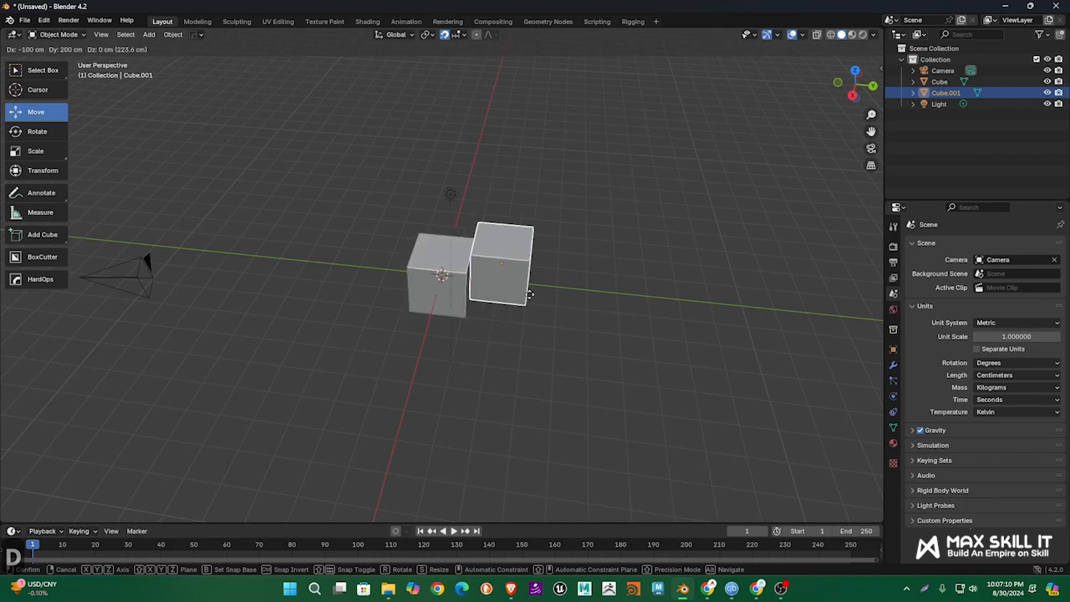
pyautogui.rightClick(540, 310)
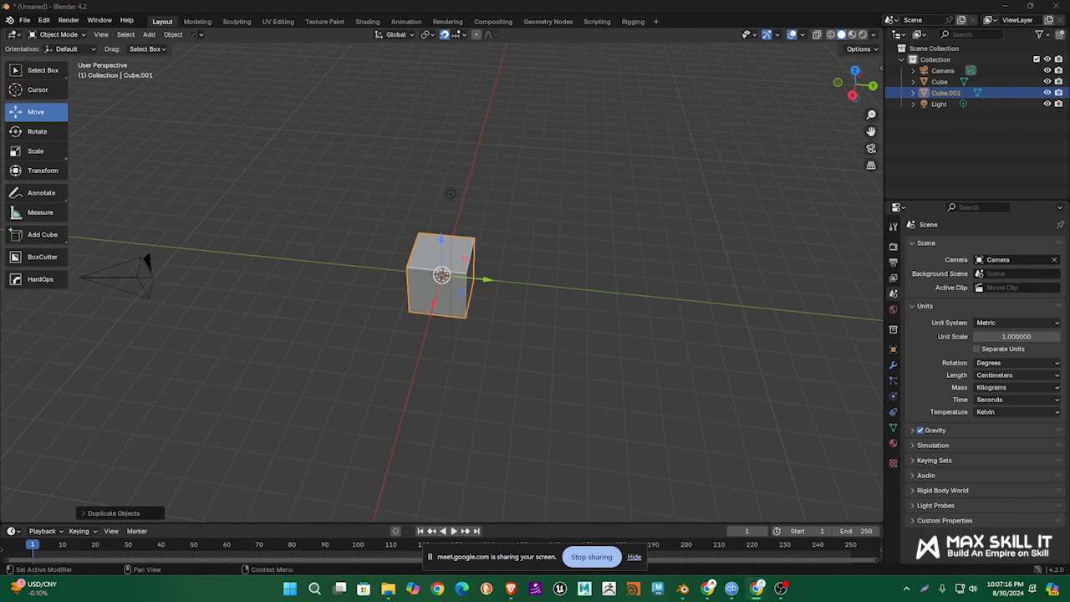
# Start a new General scene and discard the changes to the untitled file
pyautogui.click(636, 557)
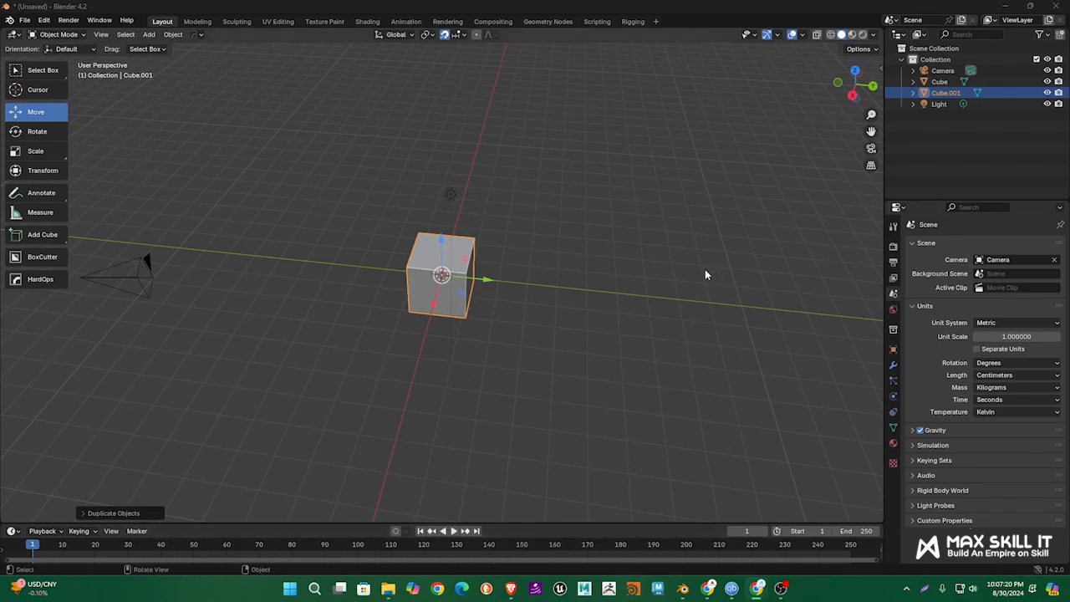
pyautogui.click(638, 273)
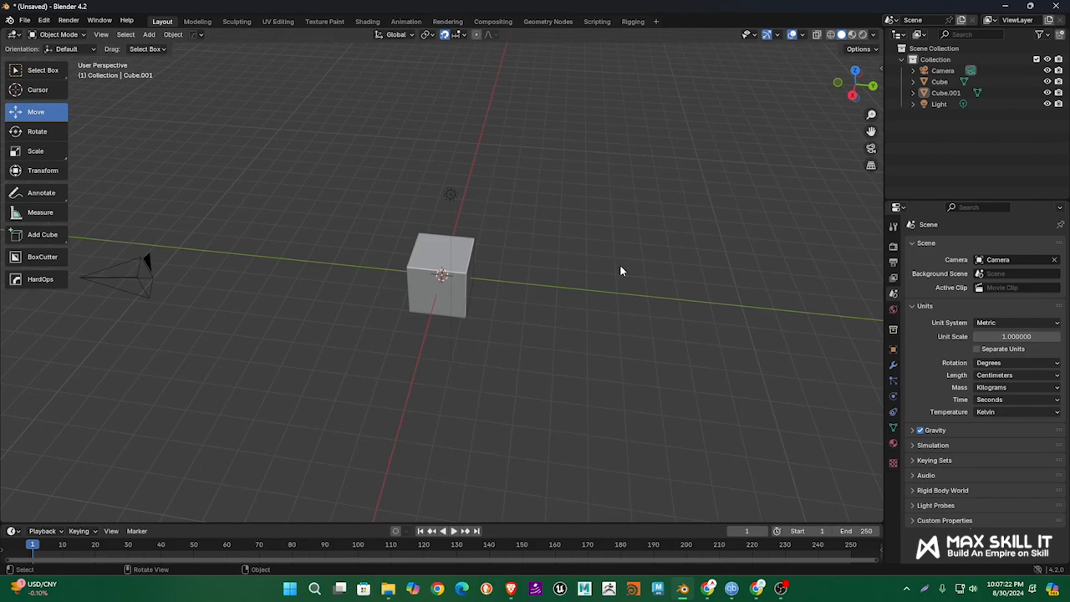
pyautogui.hotkey('ctrl', 'n')
pyautogui.click(619, 264)
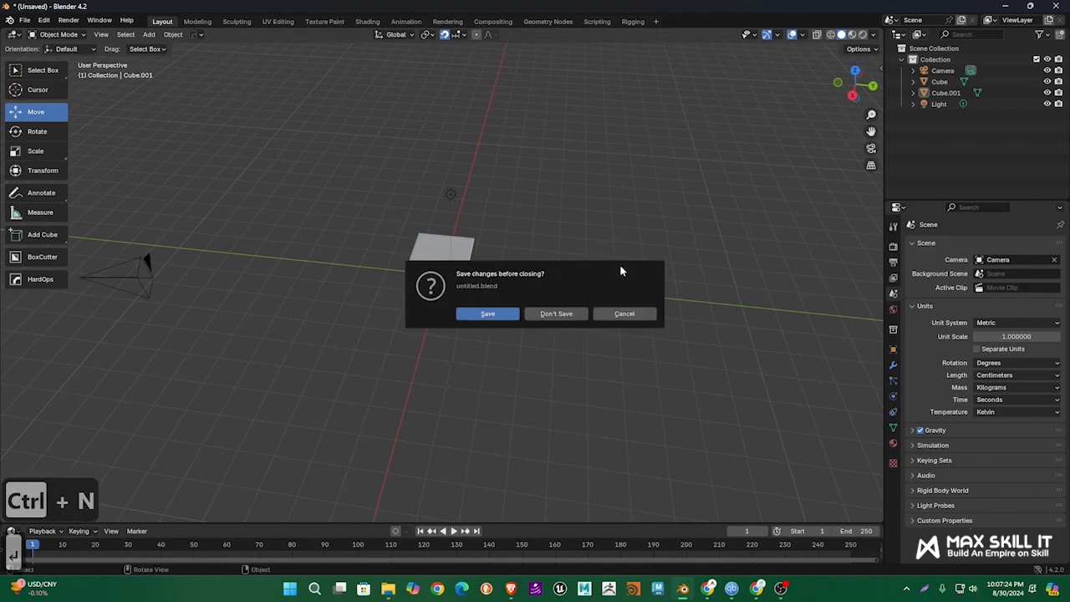
pyautogui.press('Tab')
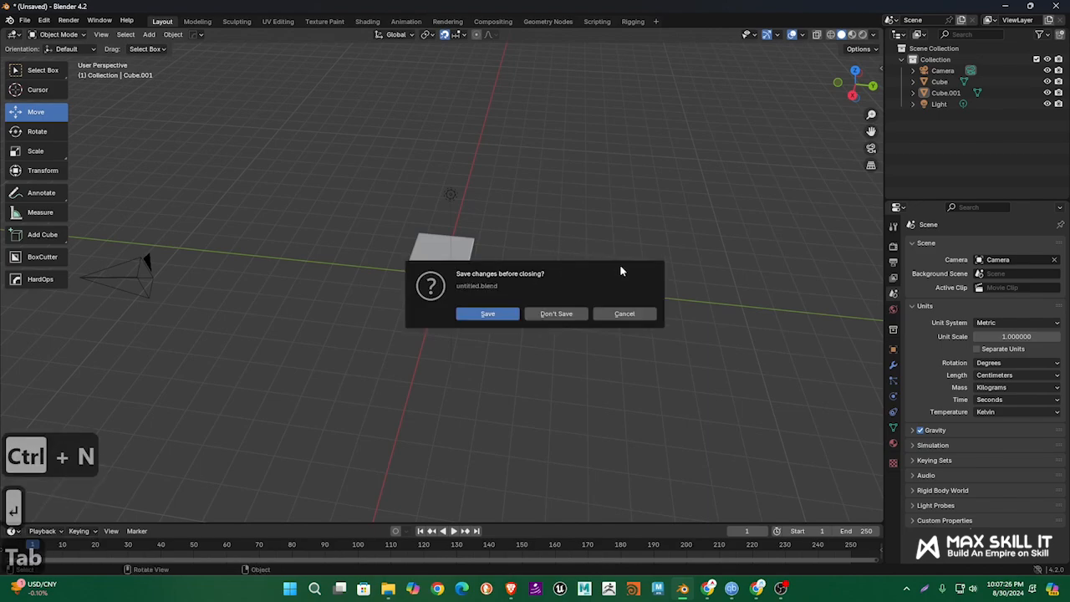
pyautogui.click(562, 315)
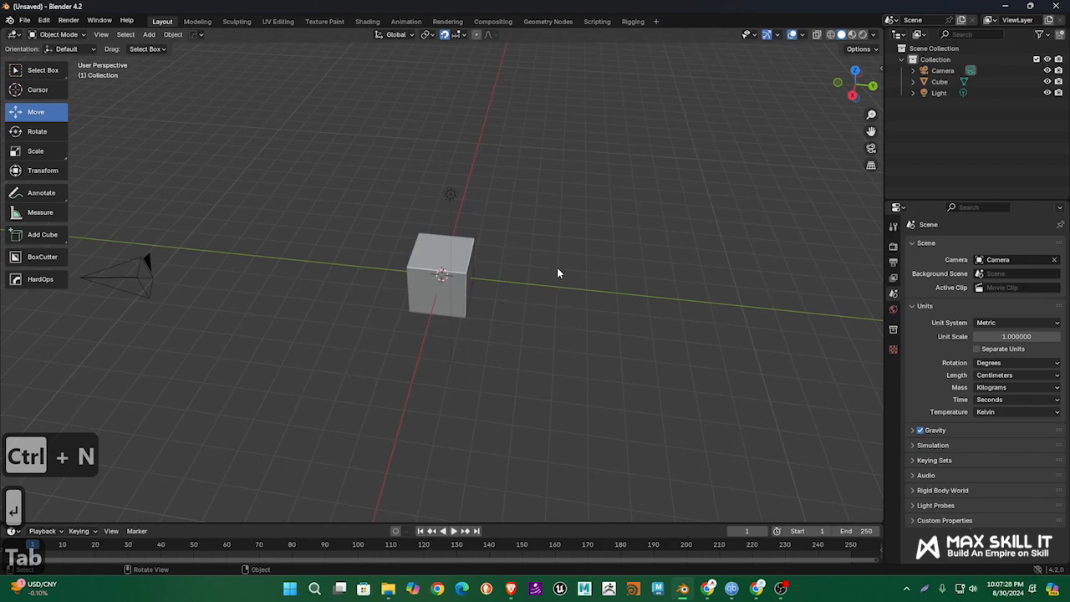
# Move the default cube along the Y axis, away from the world origin
pyautogui.moveTo(559, 257); pyautogui.dragTo(436, 251, button='middle')
pyautogui.click(445, 154)
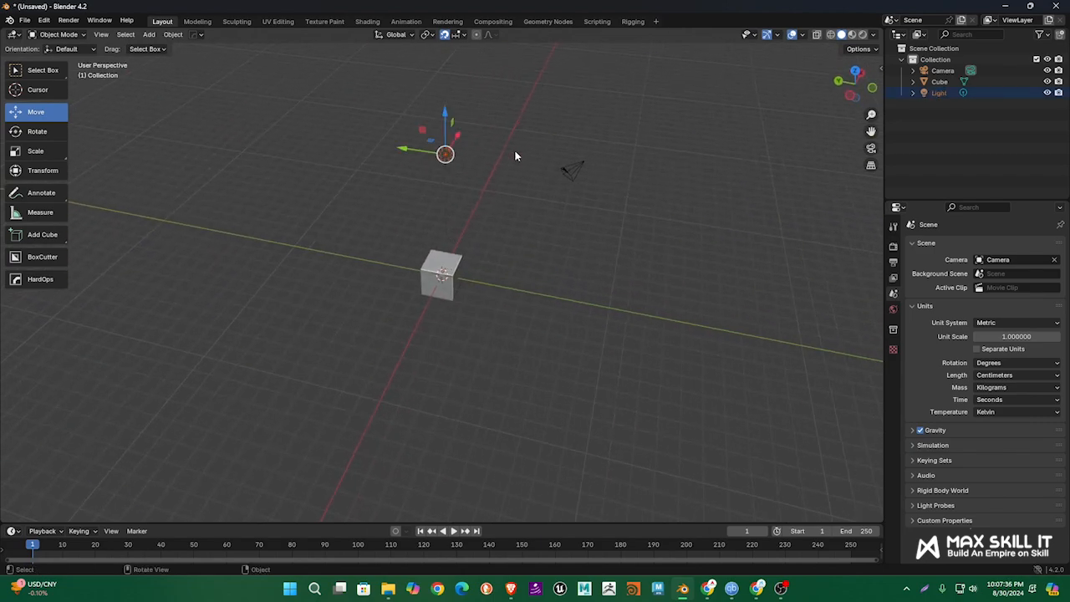
pyautogui.click(438, 255)
pyautogui.scroll(4, 468, 253)
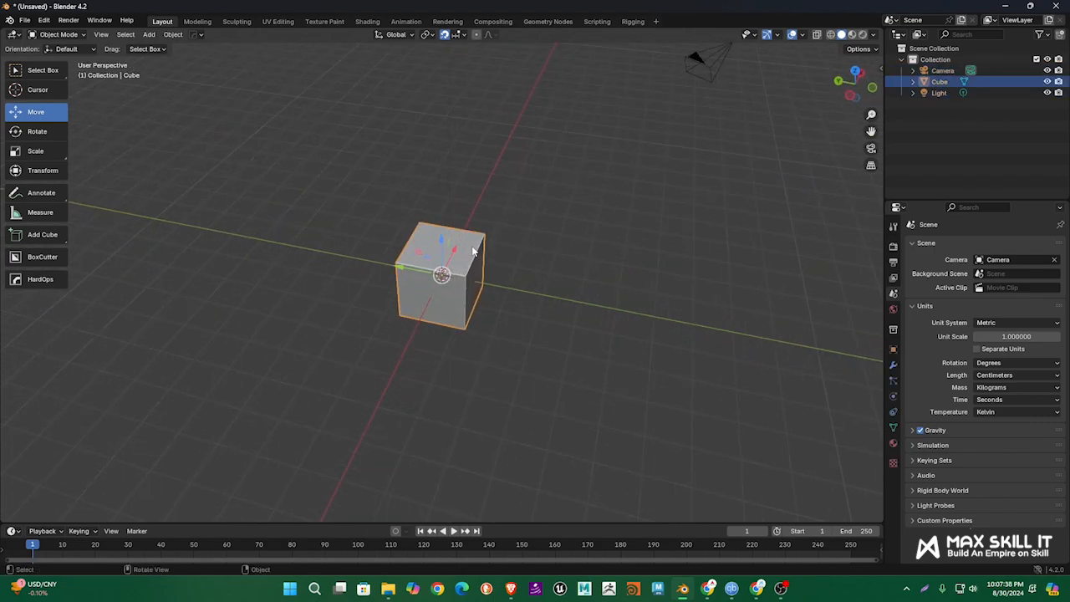
pyautogui.moveTo(473, 251); pyautogui.dragTo(459, 296, button='middle')
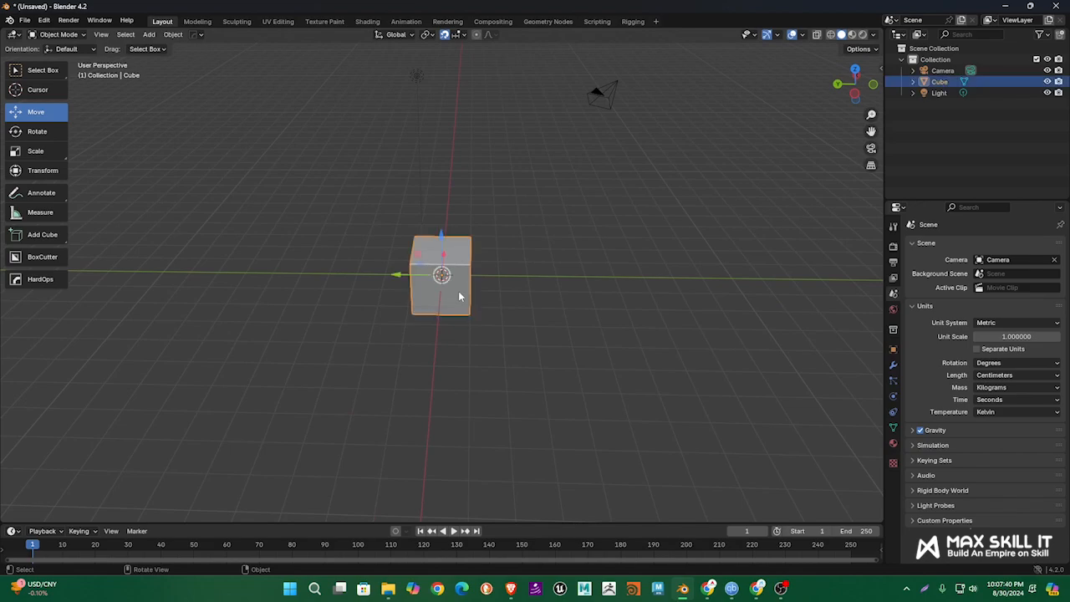
pyautogui.moveTo(398, 275); pyautogui.dragTo(294, 269)
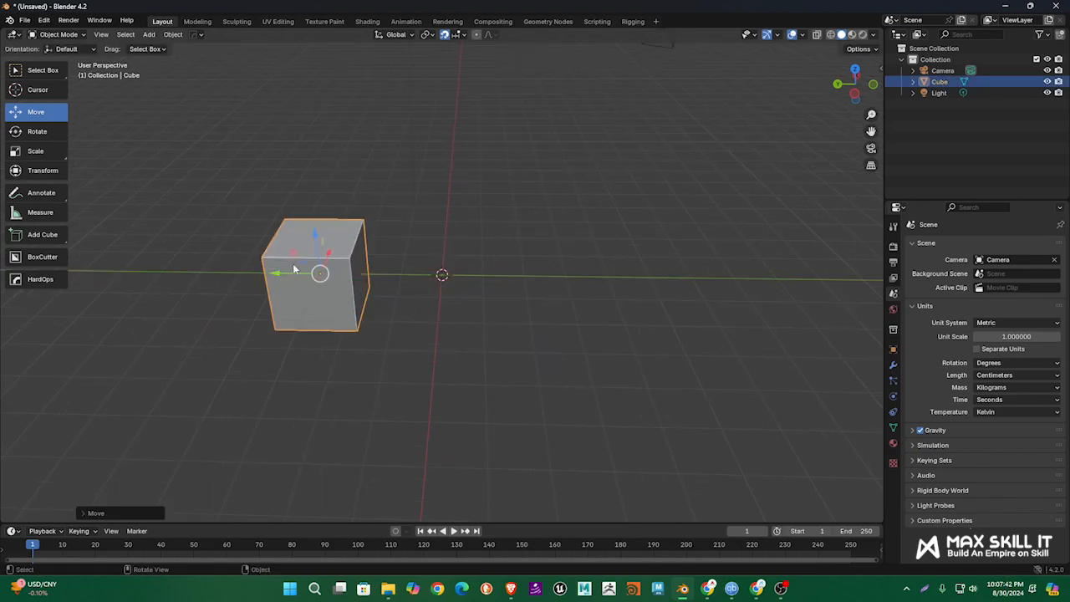
# Turn off snapping and raise the cube slightly along the Z axis
pyautogui.click(446, 36)
pyautogui.moveTo(476, 234); pyautogui.dragTo(441, 234, button='middle')
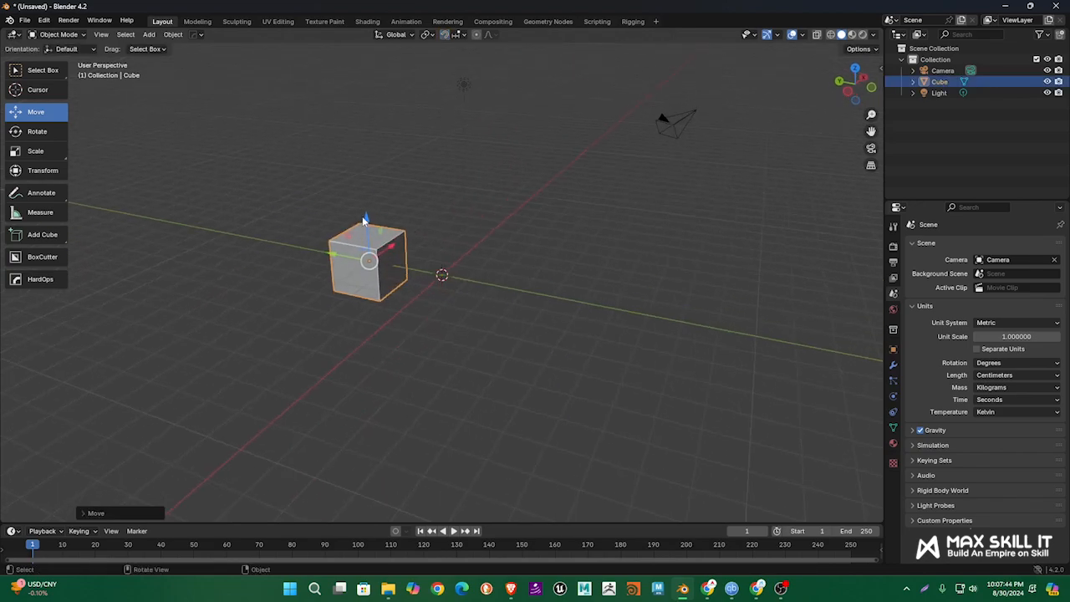
pyautogui.moveTo(368, 220); pyautogui.dragTo(366, 187)
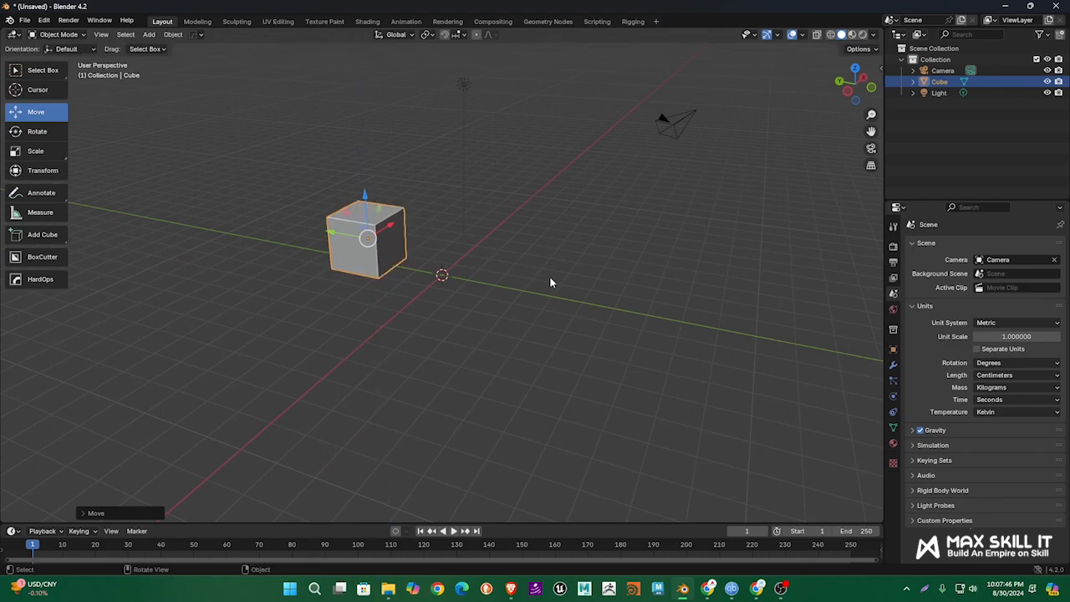
# Duplicate the cube and move the copy along the Y axis to the opposite side of the origin
pyautogui.click(549, 277)
pyautogui.moveTo(549, 277); pyautogui.dragTo(590, 285, button='middle')
pyautogui.click(355, 247)
pyautogui.moveTo(355, 247); pyautogui.dragTo(550, 278, button='middle')
pyautogui.hotkey('shift', 'd')
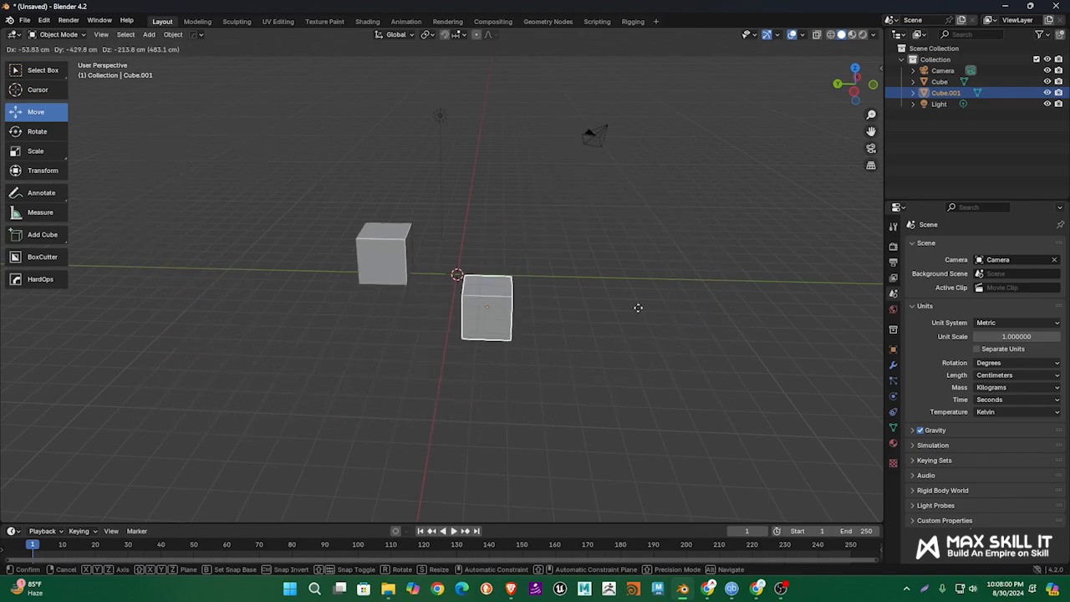
pyautogui.rightClick(657, 313)
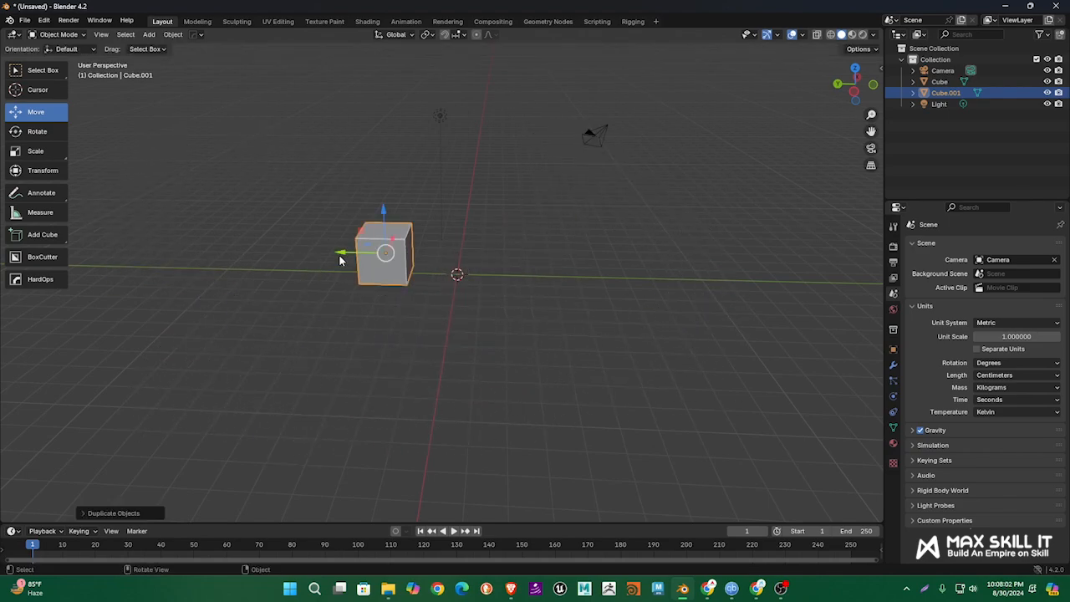
pyautogui.moveTo(343, 253); pyautogui.dragTo(510, 276)
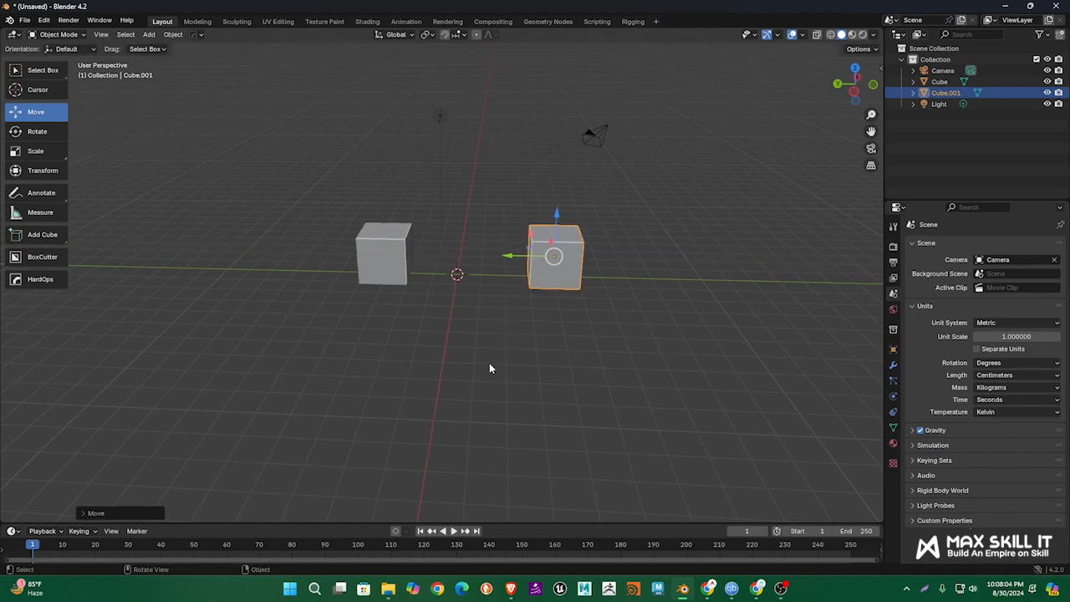
# Examine the original cube and its duplicate from different angles and distances
pyautogui.click(490, 364)
pyautogui.moveTo(490, 364); pyautogui.dragTo(657, 314, button='middle')
pyautogui.scroll(3, 589, 357)
pyautogui.click(376, 224)
pyautogui.click(639, 228)
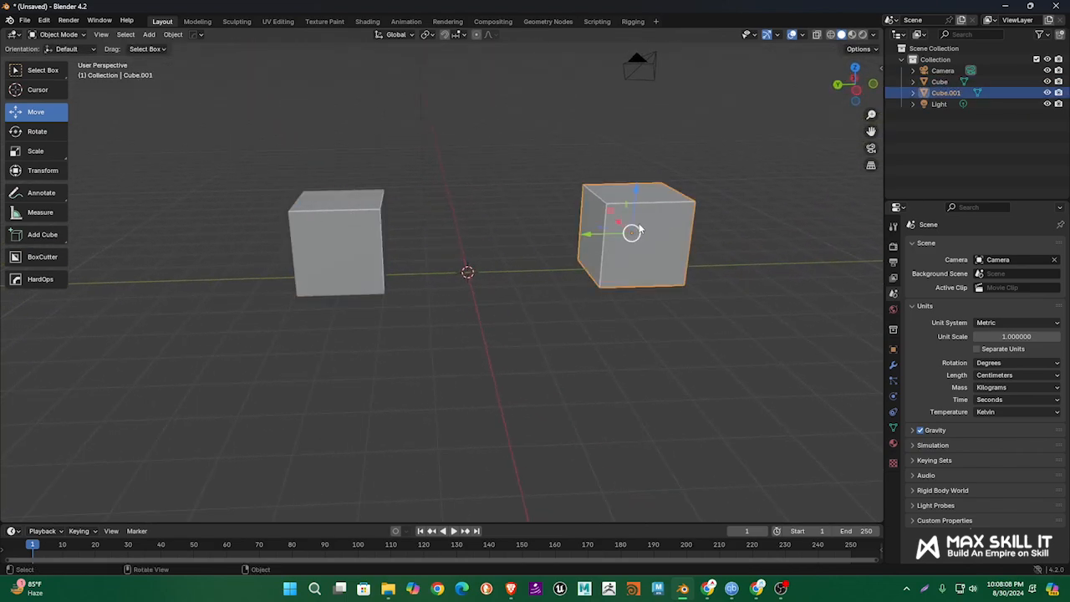
pyautogui.scroll(-3, 647, 225)
pyautogui.scroll(2, 665, 344)
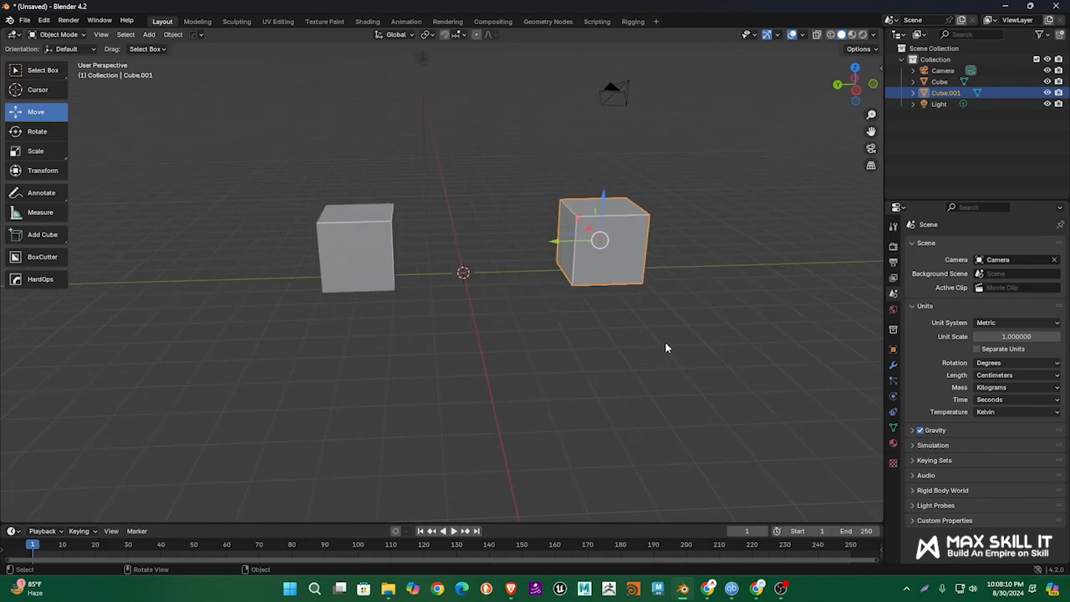
pyautogui.click(665, 343)
# Enter Edit Mode on the duplicated cube and box-select the vertices around its top face
pyautogui.click(622, 241)
pyautogui.moveTo(622, 240); pyautogui.dragTo(642, 270, button='middle')
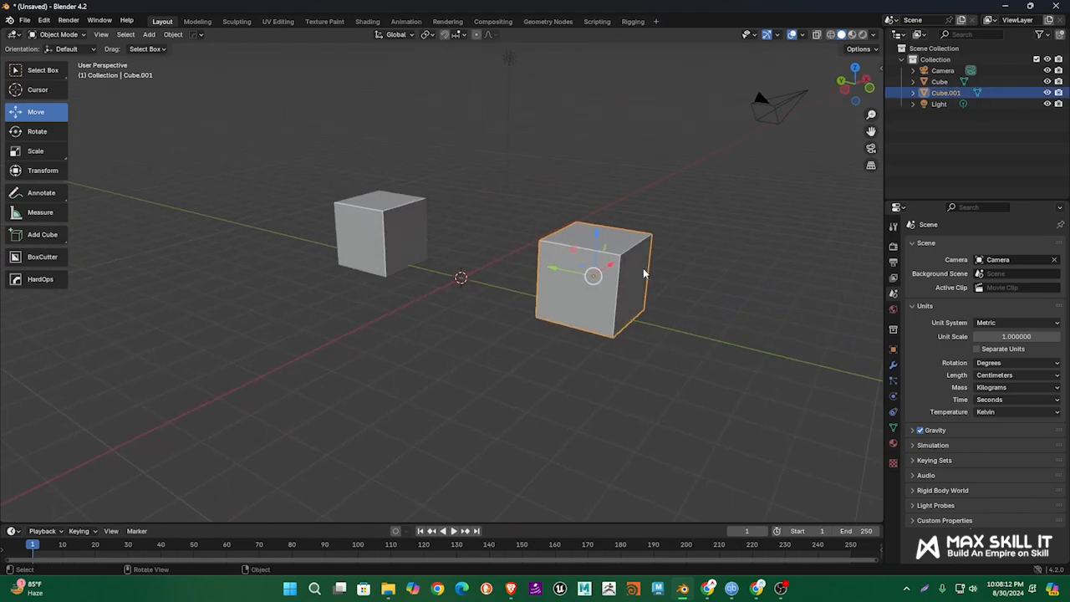
pyautogui.press('Tab')
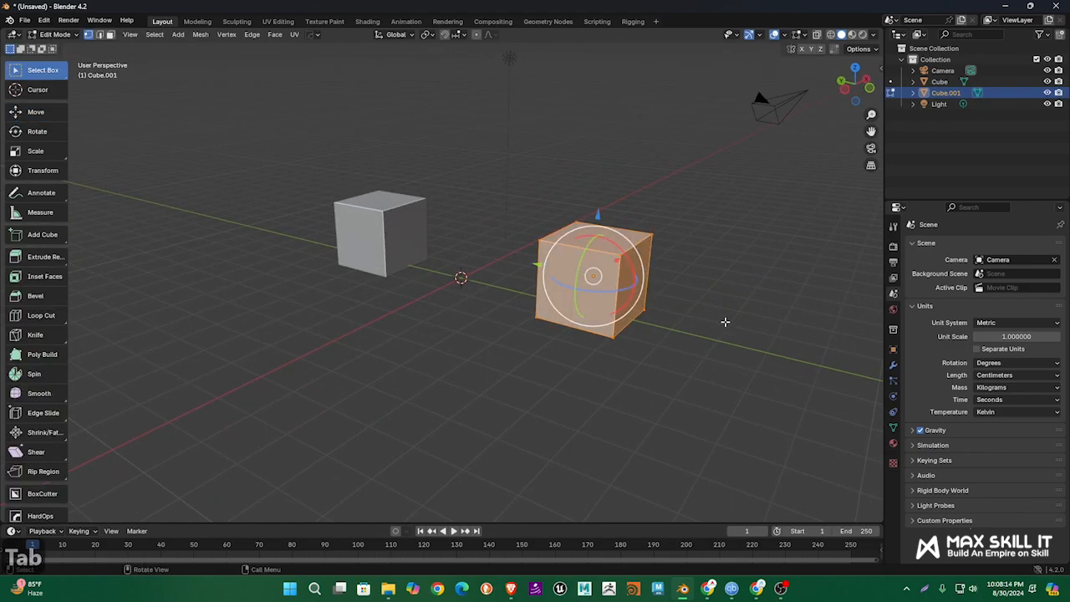
pyautogui.click(736, 331)
pyautogui.moveTo(736, 331); pyautogui.dragTo(544, 359, button='middle')
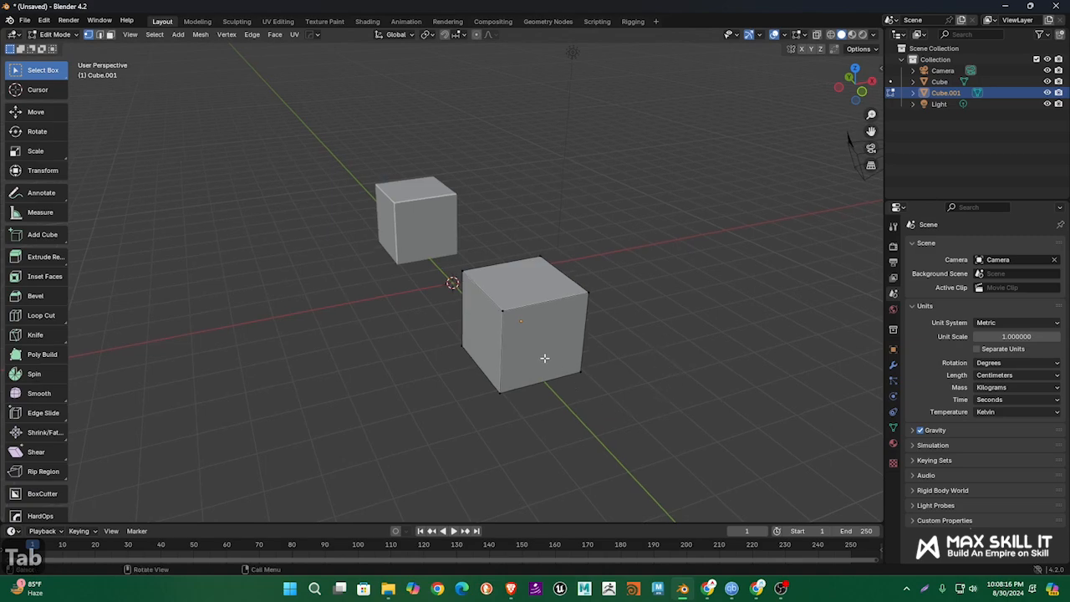
pyautogui.moveTo(461, 244); pyautogui.dragTo(645, 355)
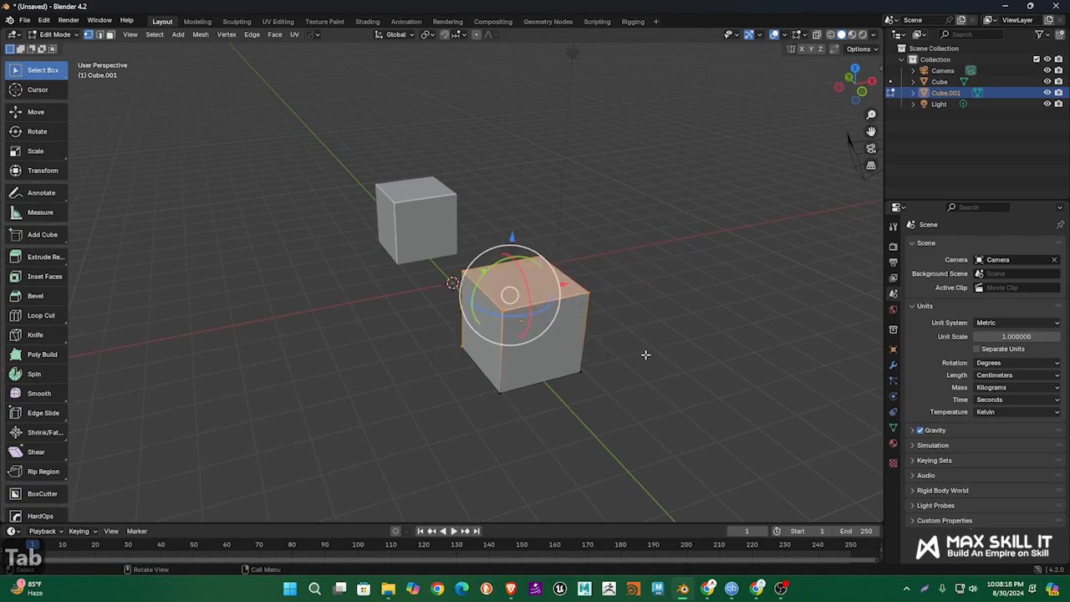
# Select a top edge in edge mode and a side face in face mode on the duplicated cube, ending back in Object Mode
pyautogui.press('2')
pyautogui.click(545, 302)
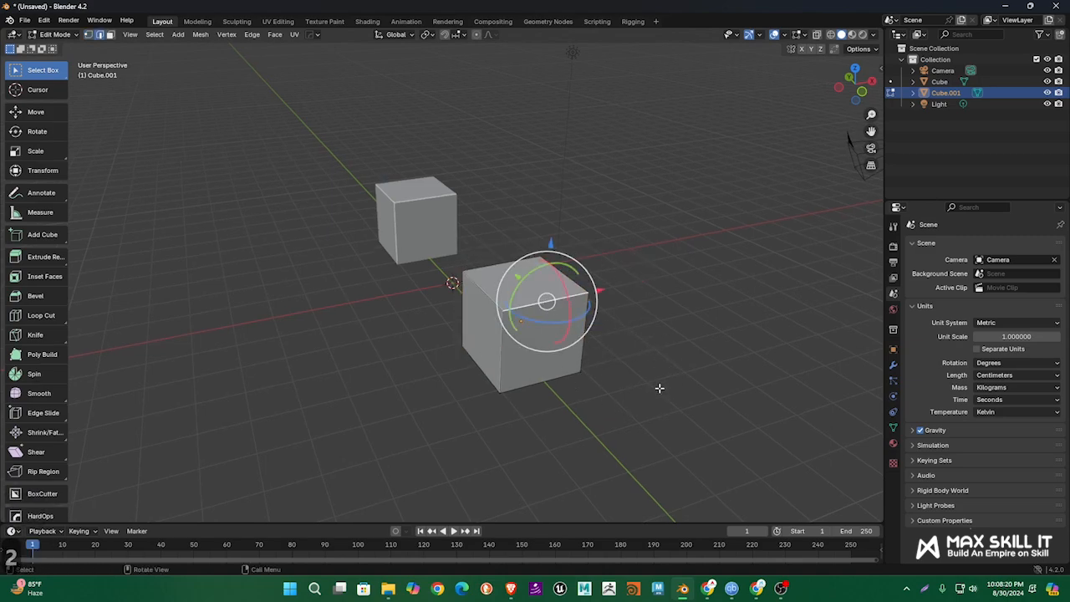
pyautogui.press('3')
pyautogui.click(536, 335)
pyautogui.moveTo(669, 325); pyautogui.dragTo(689, 332, button='middle')
pyautogui.press('Tab')
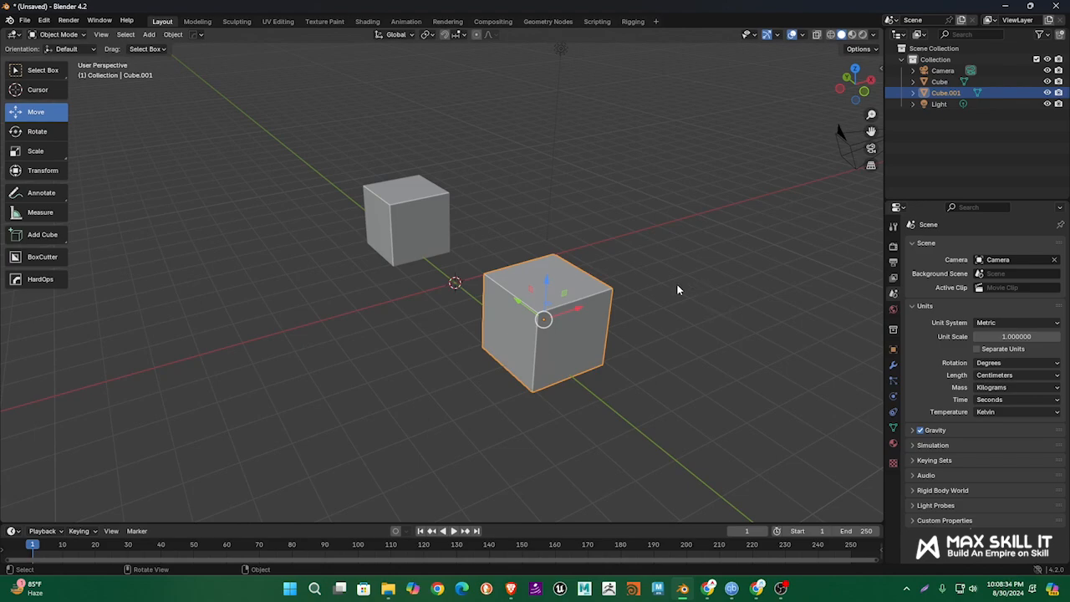
pyautogui.scroll(-2, 677, 281)
pyautogui.moveTo(678, 282); pyautogui.dragTo(693, 271, button='middle')
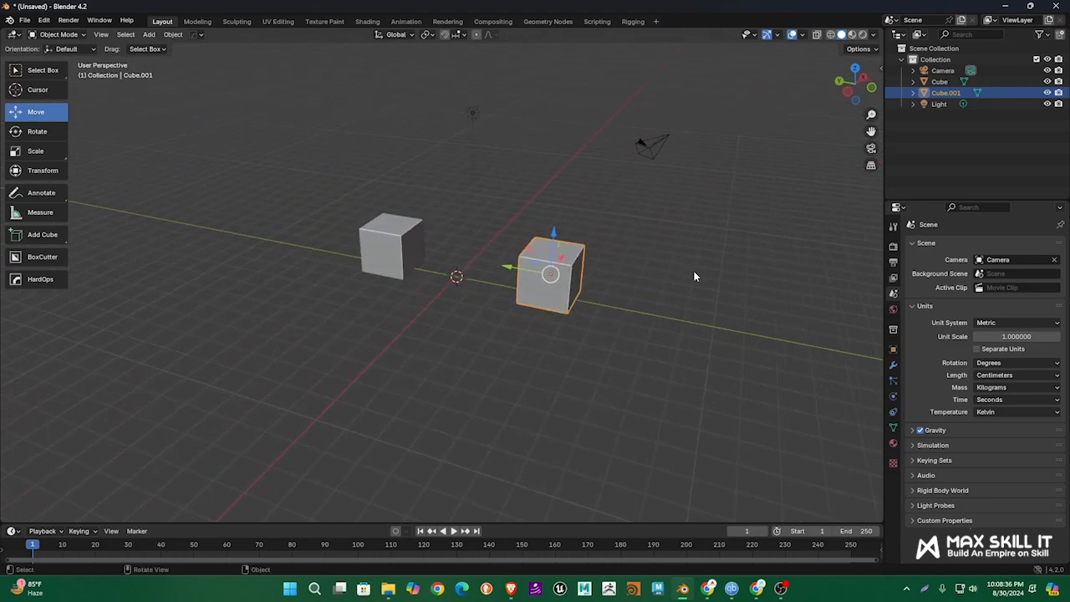
# Select each cube individually and both cubes together, ending with only the duplicated cube selected
pyautogui.click(694, 271)
pyautogui.scroll(1, 587, 295)
pyautogui.scroll(1, 589, 298)
pyautogui.click(638, 316)
pyautogui.moveTo(638, 316); pyautogui.dragTo(647, 312, button='middle')
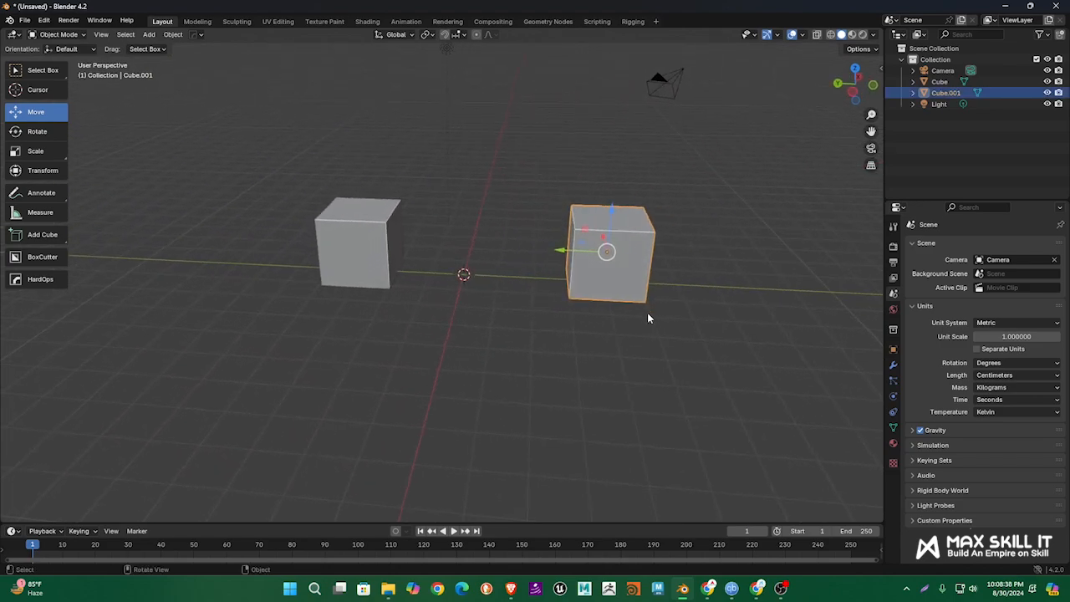
pyautogui.click(366, 268)
pyautogui.click(620, 289)
pyautogui.keyDown('shift'); pyautogui.click(366, 254); pyautogui.keyUp('shift')
pyautogui.click(390, 363)
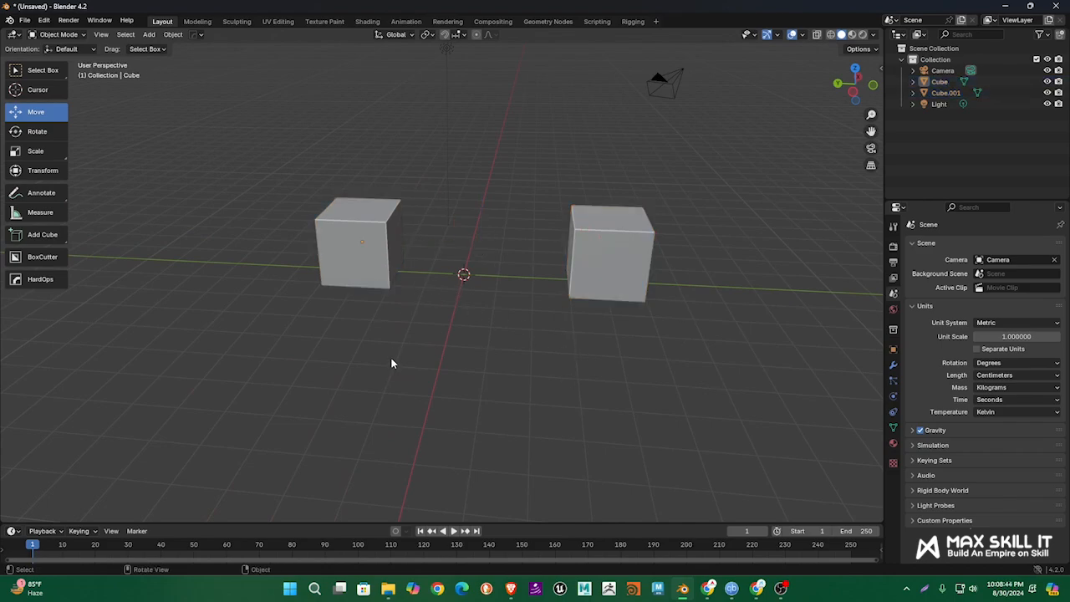
pyautogui.click(569, 270)
pyautogui.keyDown('shift'); pyautogui.click(358, 234); pyautogui.keyUp('shift')
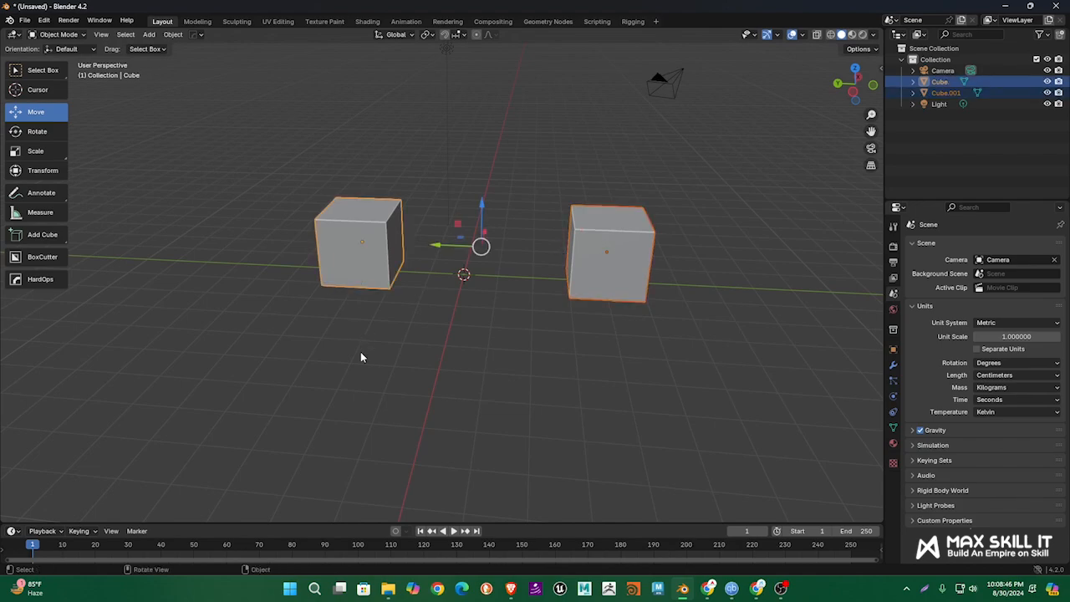
pyautogui.click(360, 353)
pyautogui.click(603, 268)
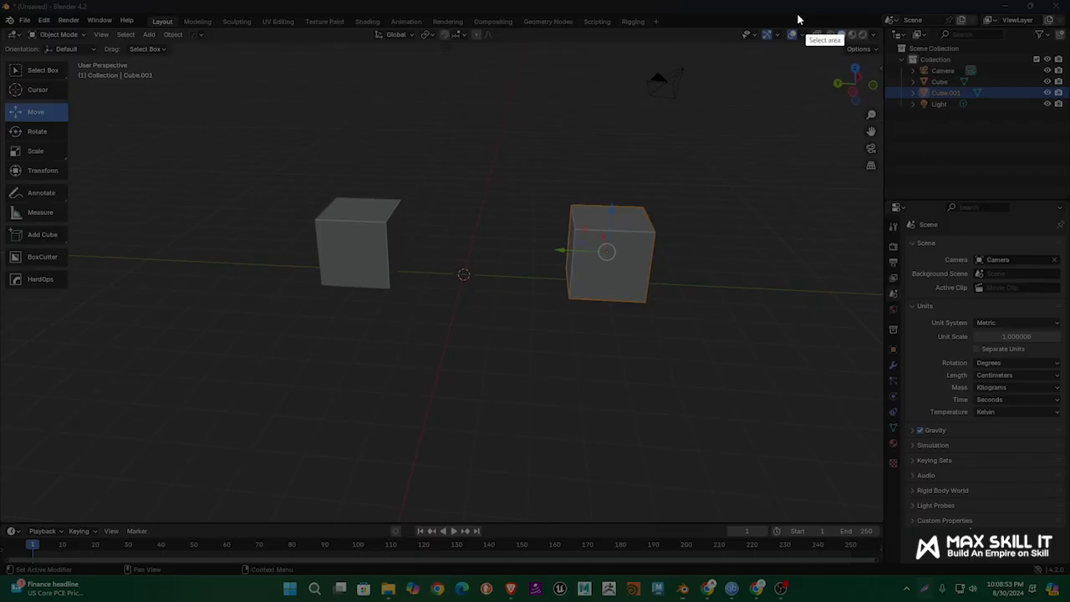
# Capture a screen area around the viewport shading controls, mark them with freehand pen strokes and discard the capture
pyautogui.moveTo(724, 8); pyautogui.dragTo(889, 89)
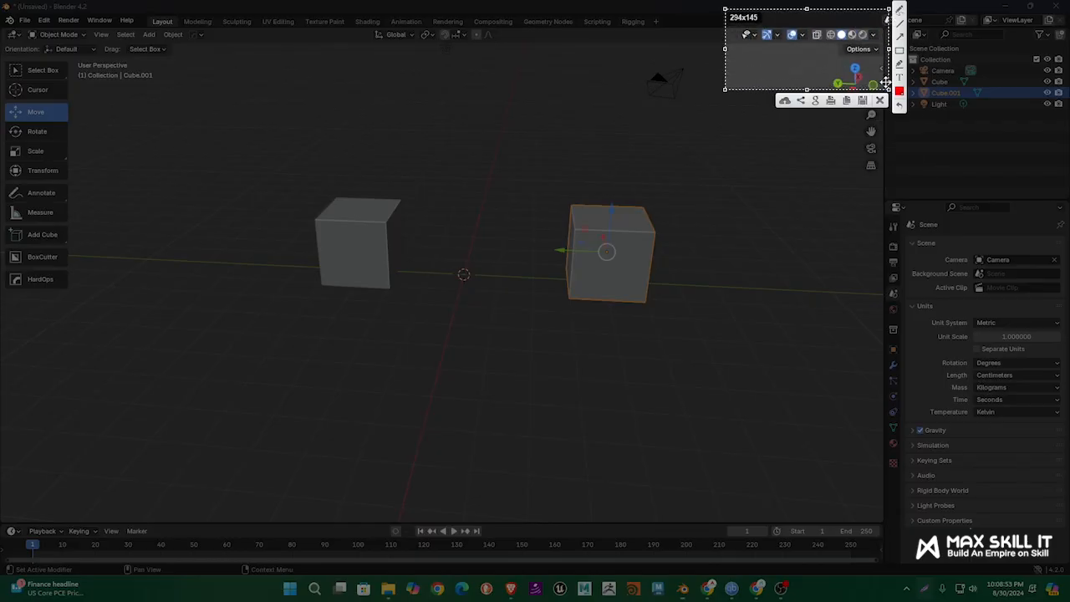
pyautogui.click(900, 10)
pyautogui.moveTo(840, 64); pyautogui.dragTo(872, 43)
pyautogui.moveTo(856, 43)
pyautogui.mouseDown()
pyautogui.moveTo(870, 41)
pyautogui.moveTo(872, 54)
pyautogui.mouseUp()
pyautogui.click(884, 104)
# Set the solid viewport shading color to Random for the objects in the scene
pyautogui.click(873, 34)
pyautogui.click(865, 215)
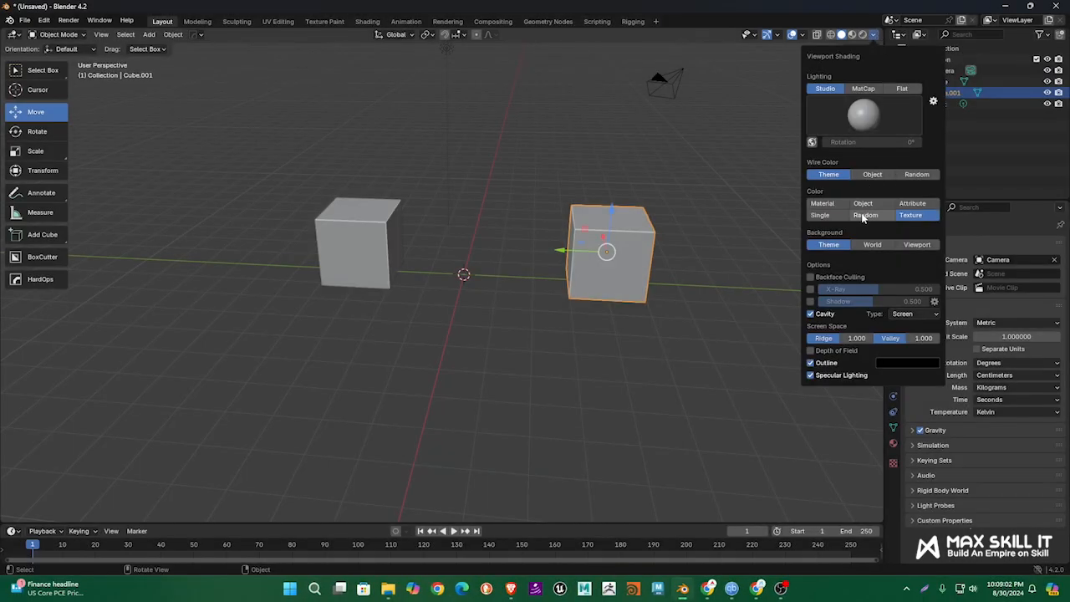
pyautogui.click(831, 204)
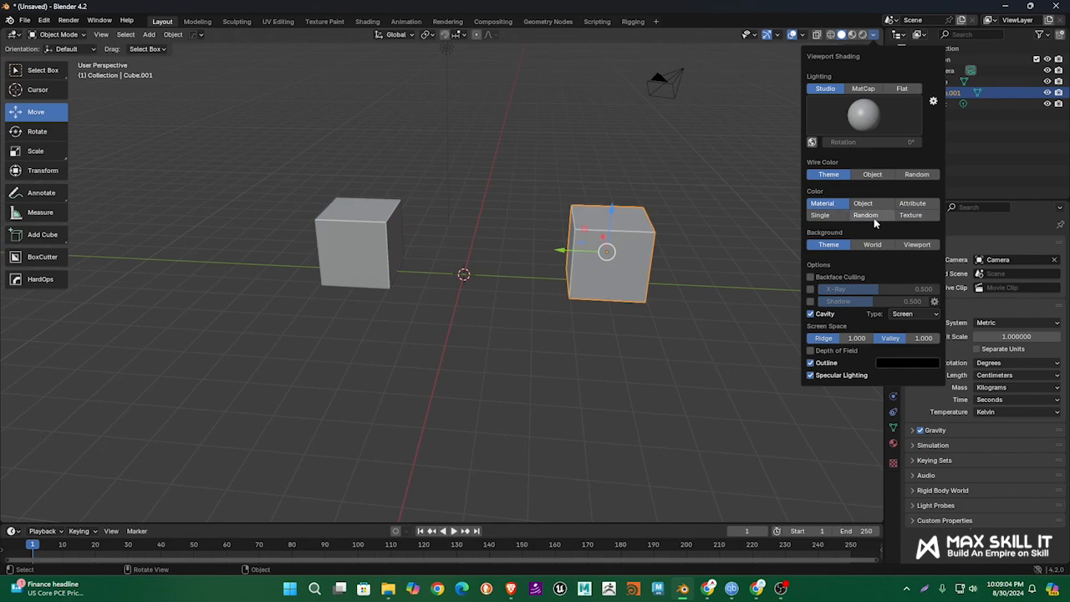
pyautogui.click(864, 219)
pyautogui.click(680, 256)
pyautogui.click(654, 258)
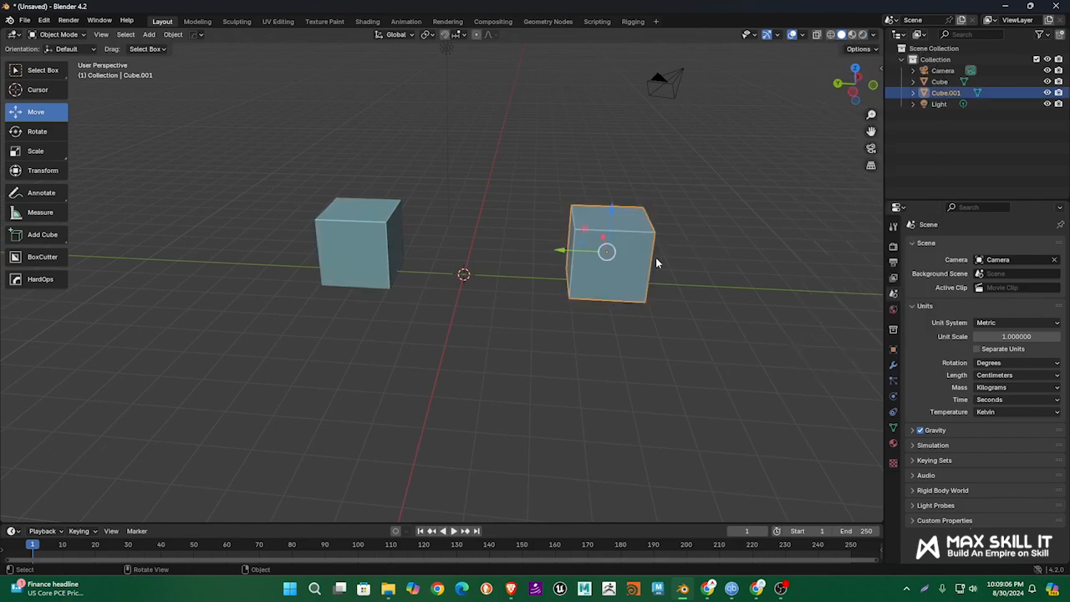
# Rename the duplicated cube, Cube.001, to gk and select each of the two cubes in turn
pyautogui.doubleClick(946, 94)
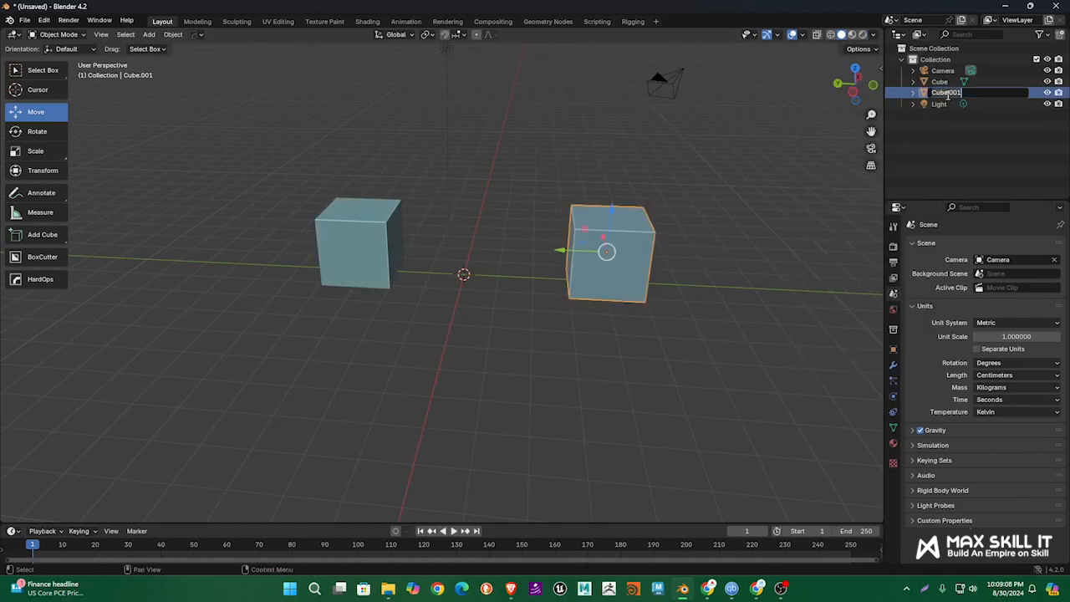
pyautogui.write('gk')
pyautogui.press('Return')
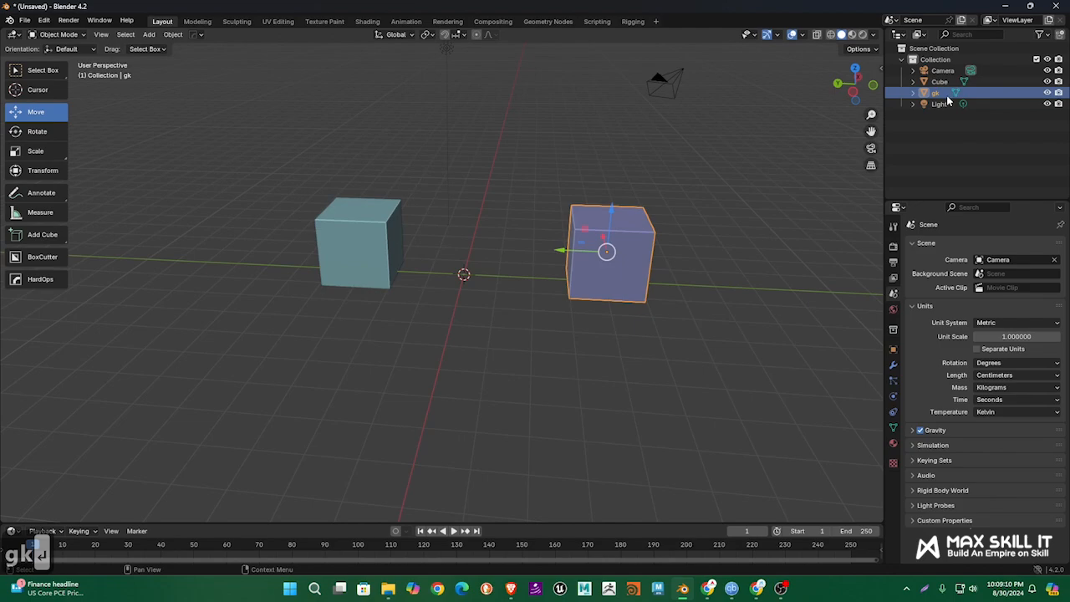
pyautogui.click(741, 221)
pyautogui.moveTo(741, 220); pyautogui.dragTo(603, 232, button='middle')
pyautogui.click(601, 234)
pyautogui.click(346, 236)
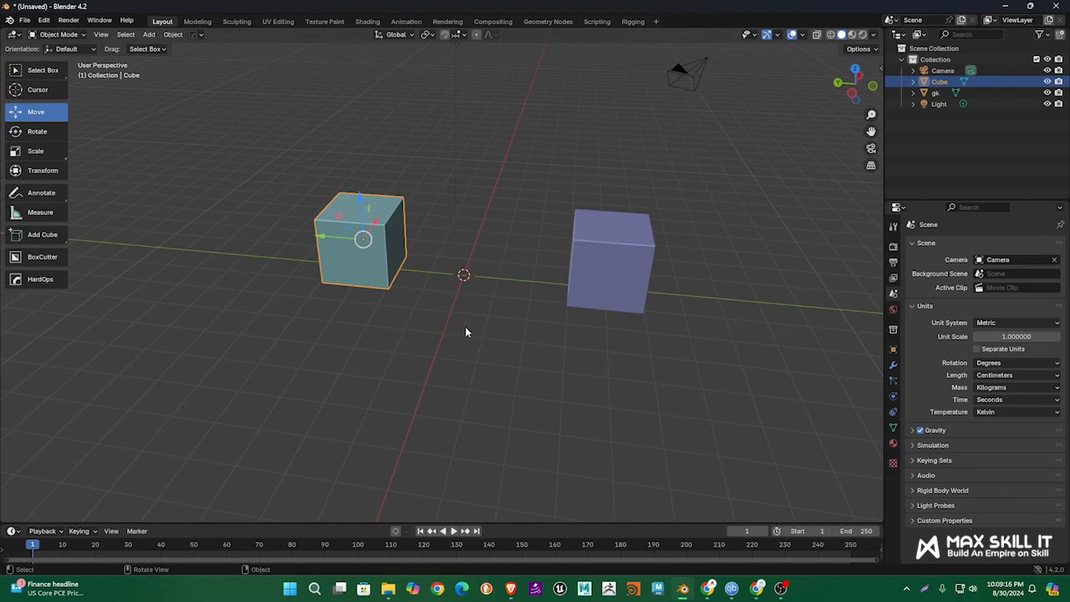
# Join the original cube with gk into a single object, keeping gk as the active object, and clear the selection
pyautogui.scroll(-3, 468, 334)
pyautogui.click(568, 261)
pyautogui.click(389, 249)
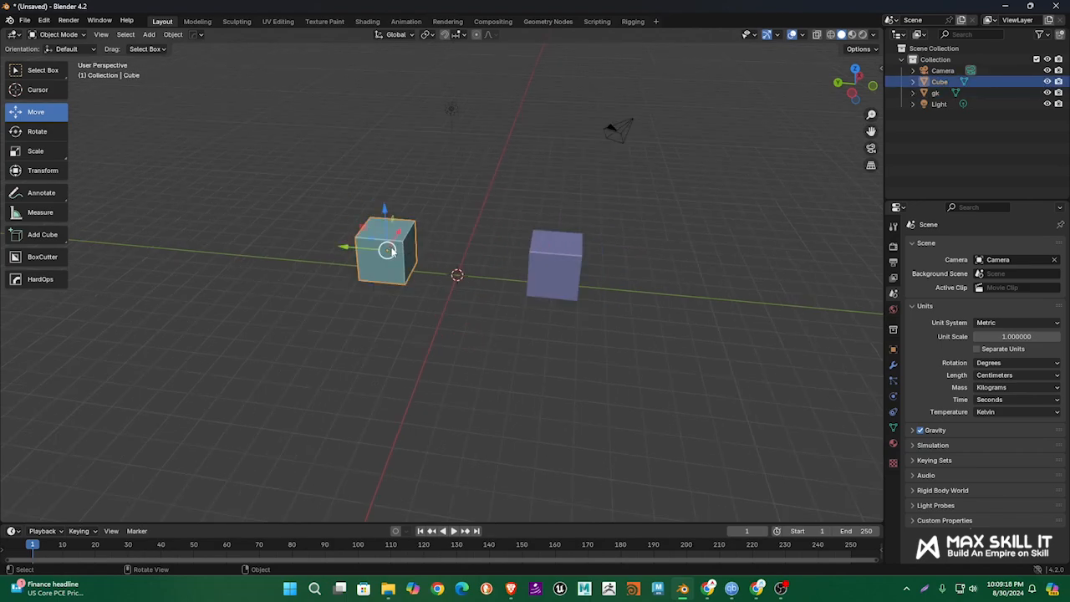
pyautogui.keyDown('shift'); pyautogui.click(552, 271); pyautogui.keyUp('shift')
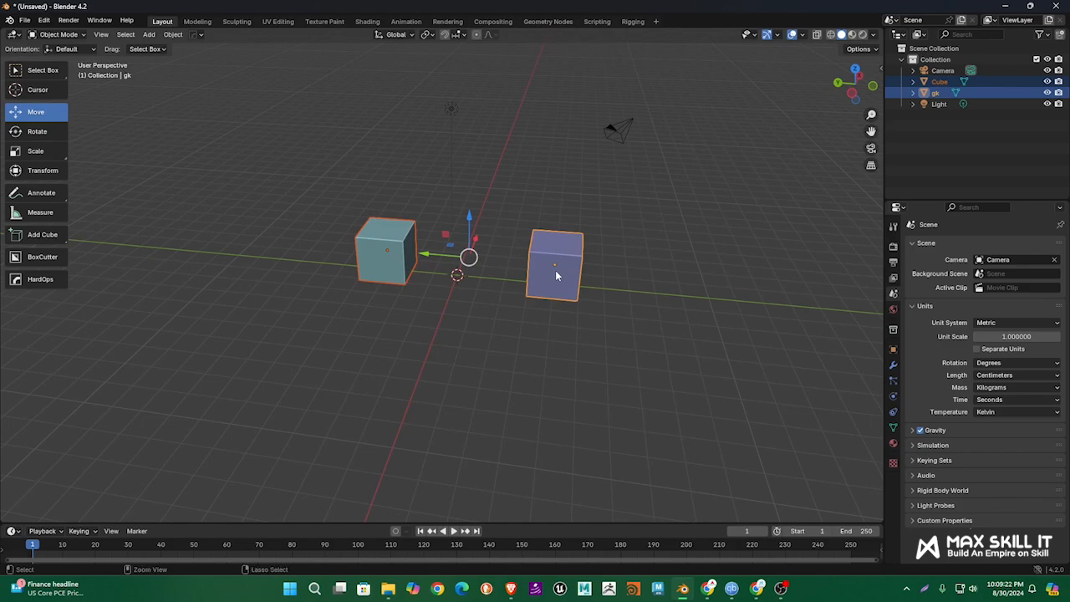
pyautogui.hotkey('ctrl', 'j')
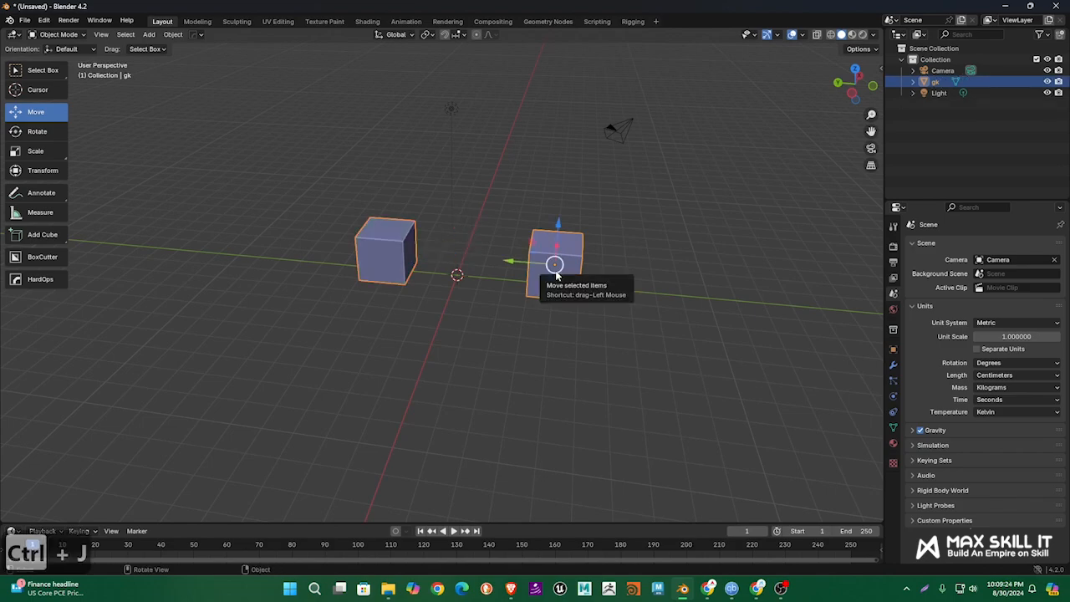
pyautogui.click(670, 288)
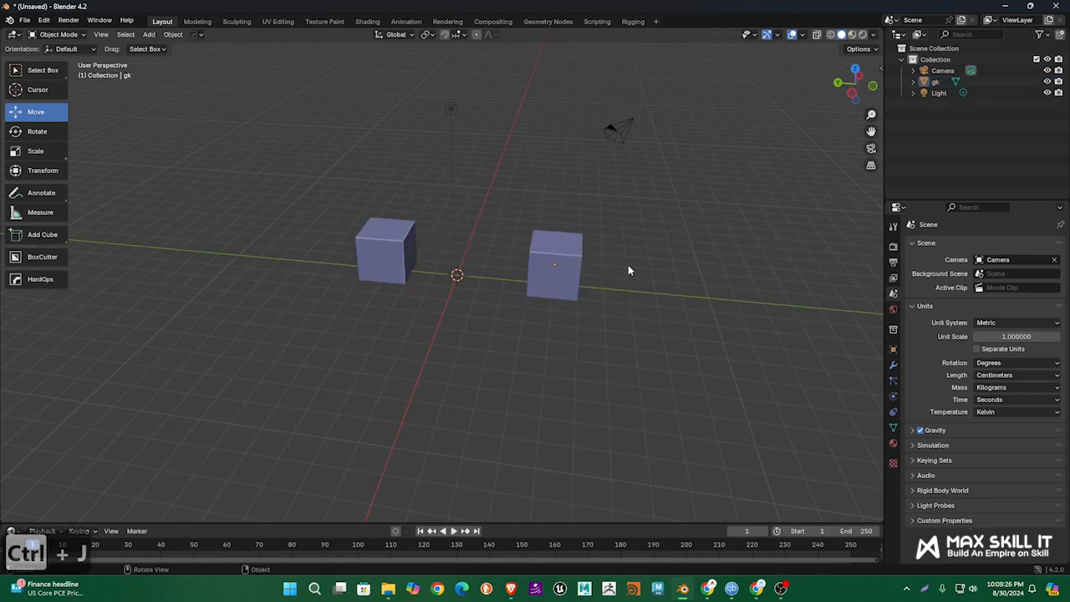
# Try selecting the inner facing sides of the joined cubes in Edit Mode, clear the selection and return to Object Mode
pyautogui.scroll(2, 625, 265)
pyautogui.moveTo(624, 266); pyautogui.dragTo(607, 261, button='middle')
pyautogui.click(608, 262)
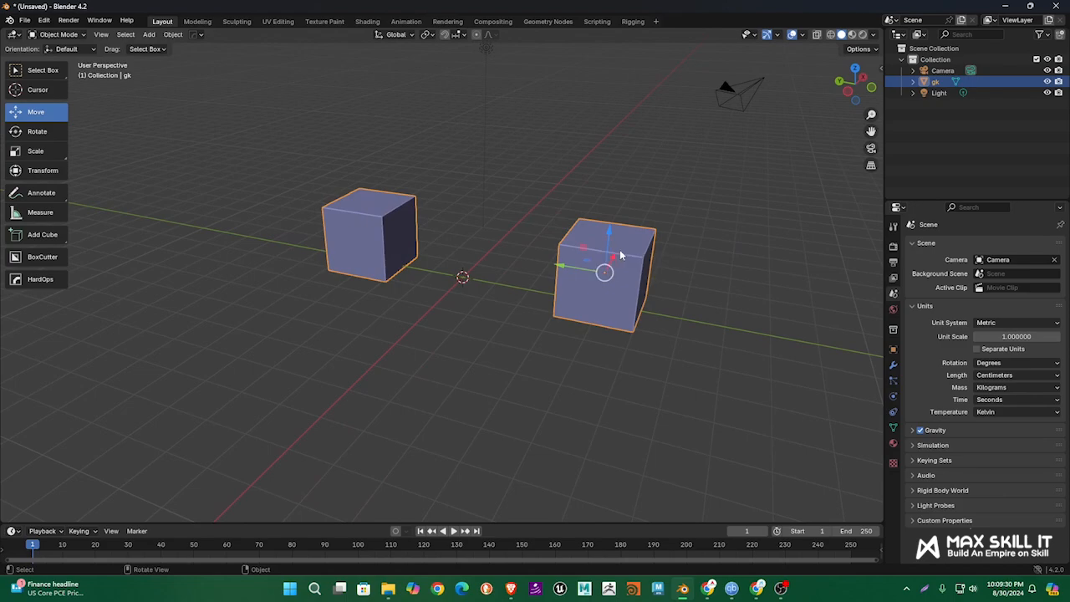
pyautogui.press('Tab')
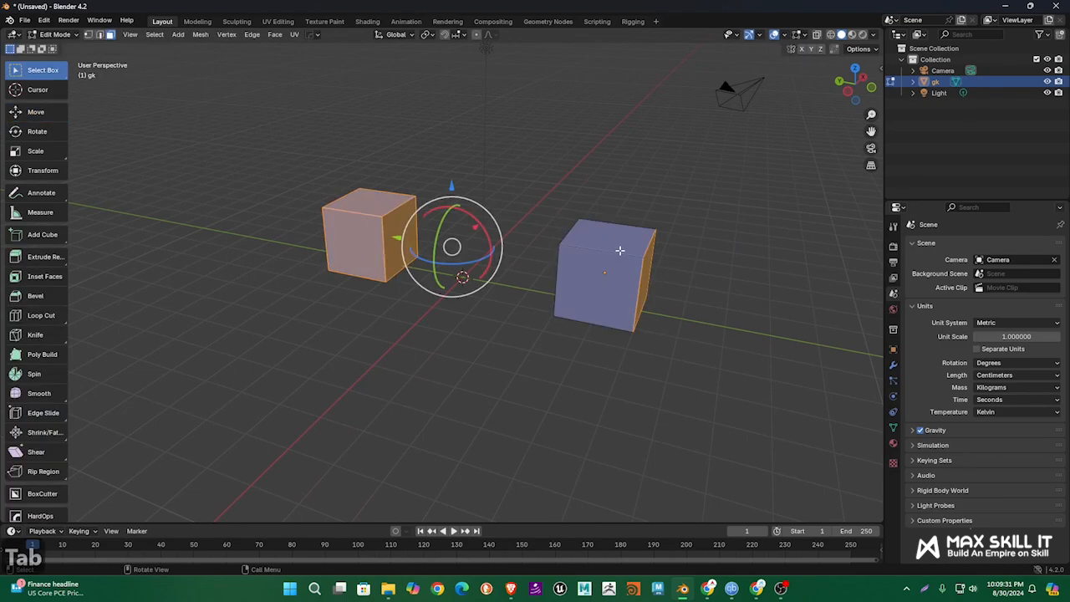
pyautogui.click(614, 164)
pyautogui.press('3')
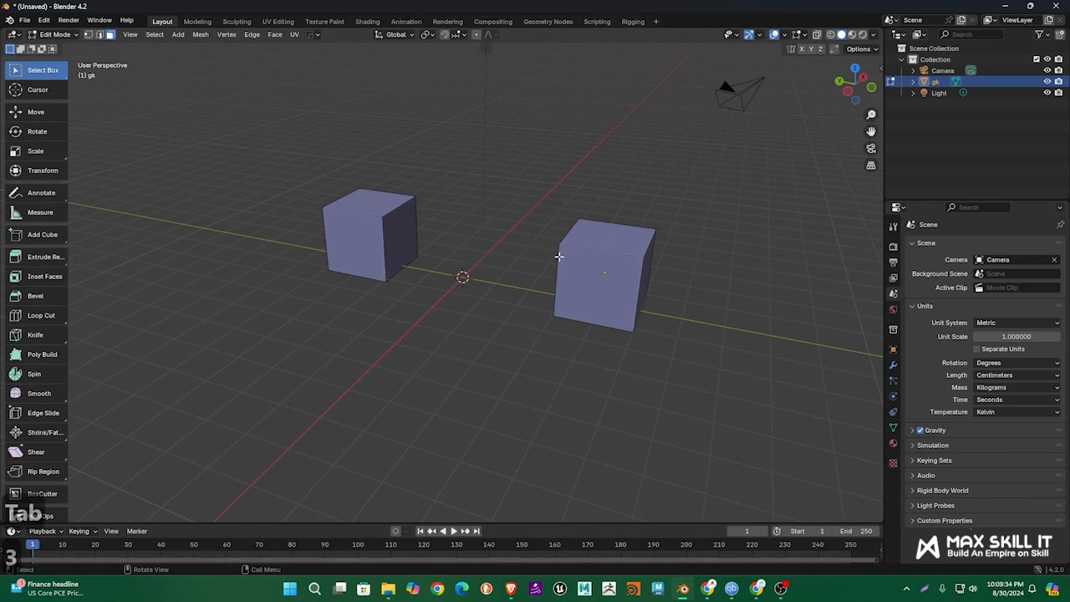
pyautogui.click(394, 236)
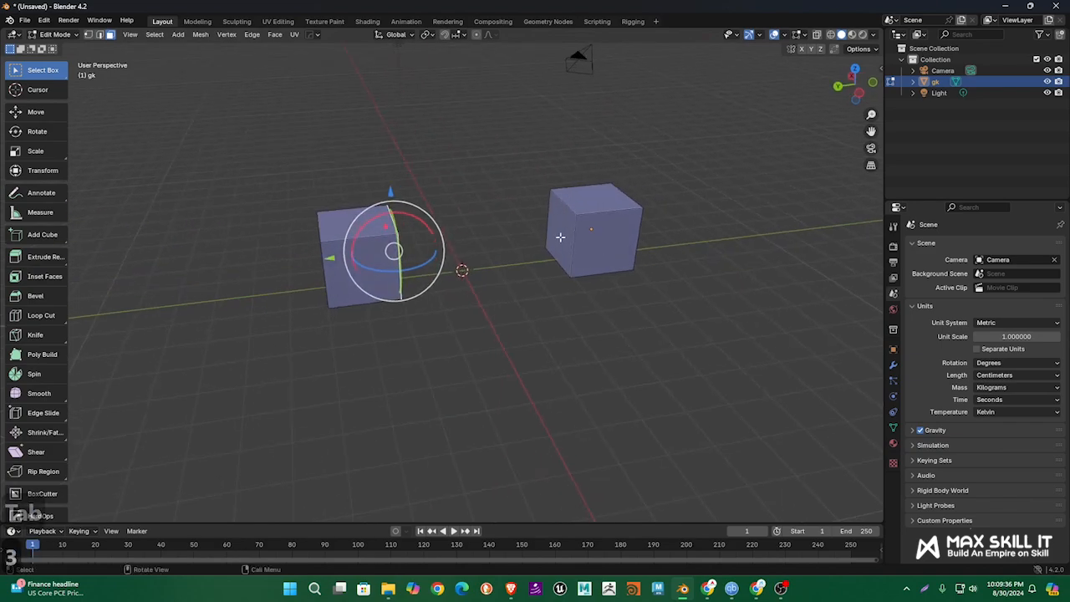
pyautogui.click(553, 238)
pyautogui.click(446, 176)
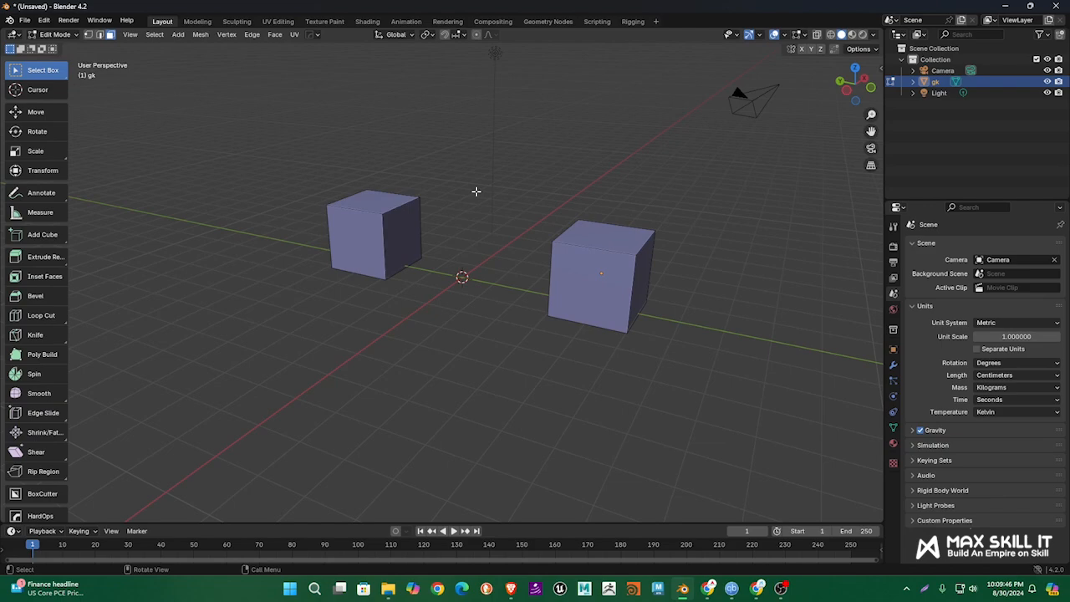
pyautogui.press('Tab')
pyautogui.moveTo(463, 193); pyautogui.dragTo(393, 143, button='middle')
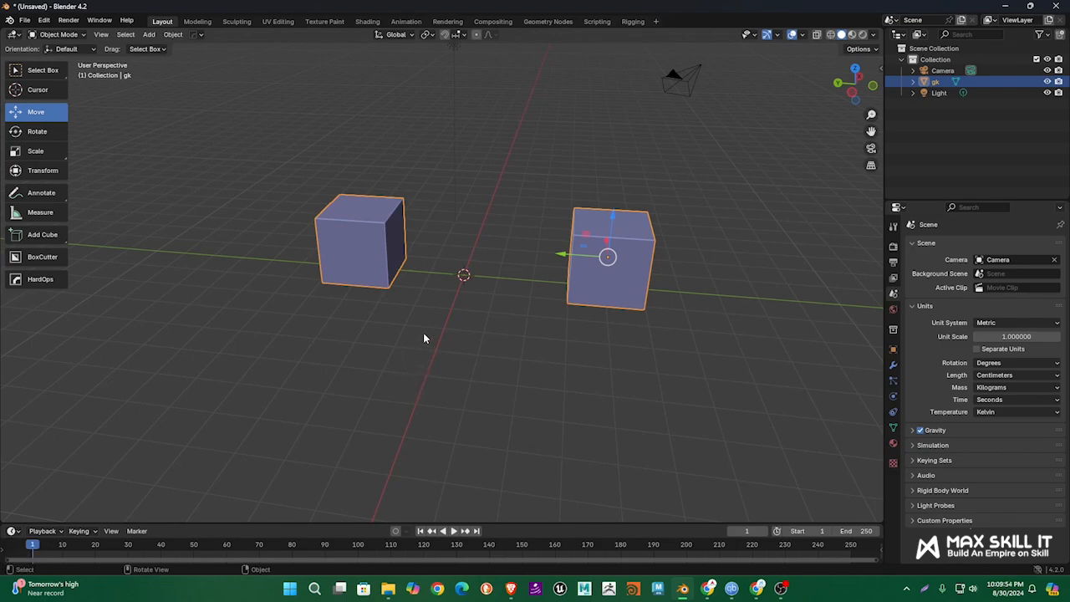
# Select the two inner faces of the joined cubes that face each other and connect them with Bridge Faces
pyautogui.press('Tab')
pyautogui.moveTo(428, 337); pyautogui.dragTo(538, 263, button='middle')
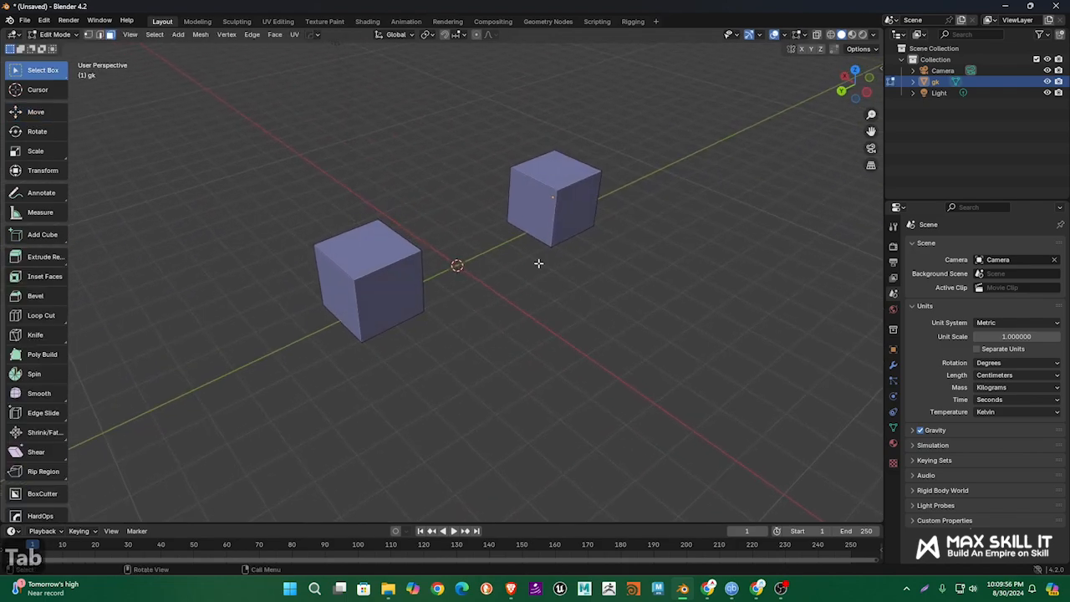
pyautogui.click(538, 217)
pyautogui.moveTo(518, 322); pyautogui.dragTo(351, 360, button='middle')
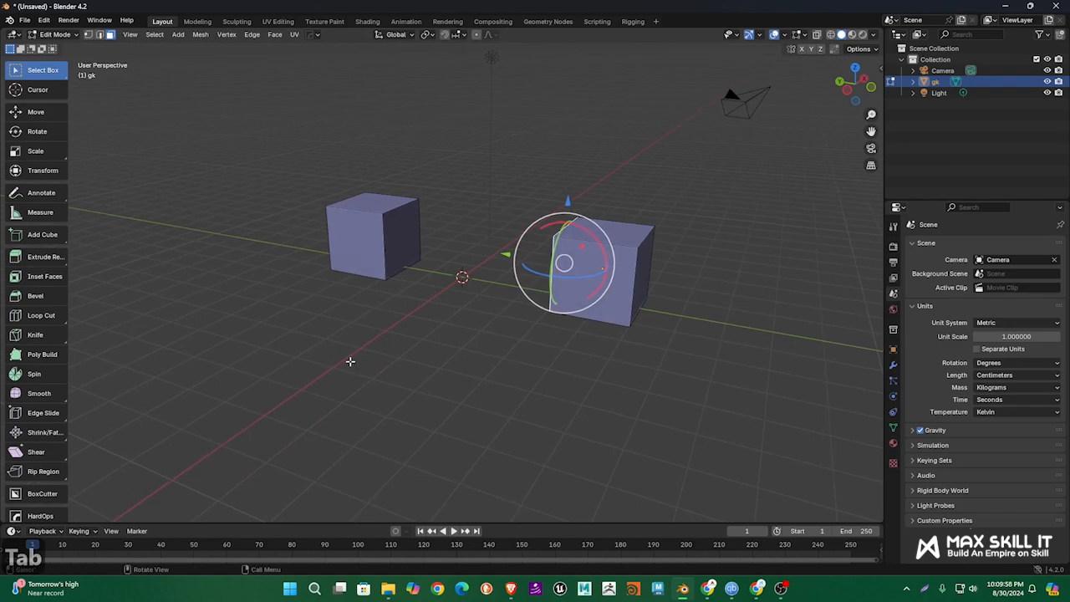
pyautogui.click(399, 260)
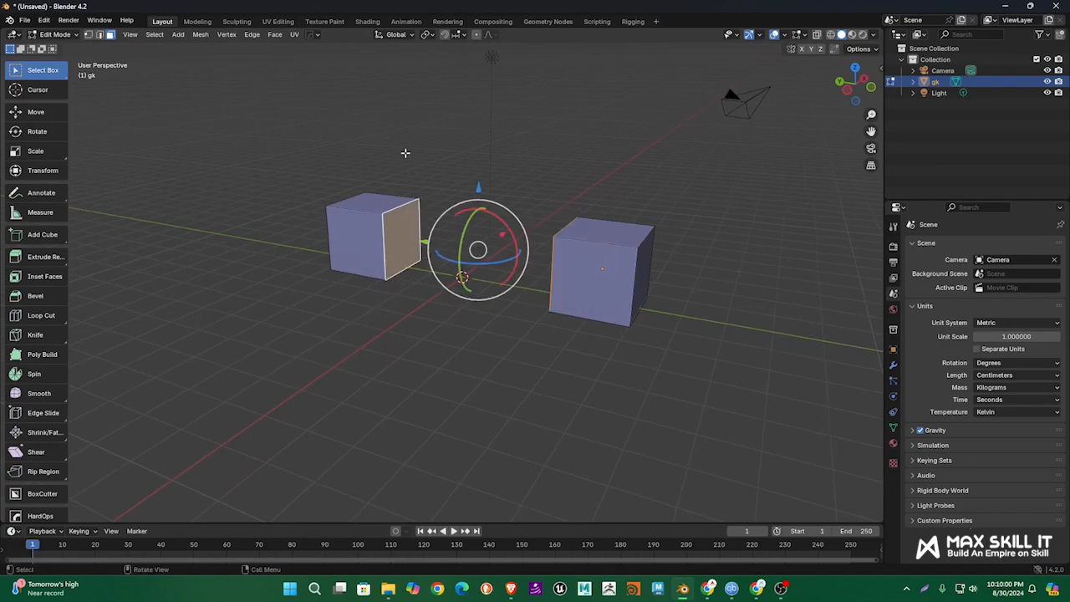
pyautogui.hotkey('ctrl', 'f')
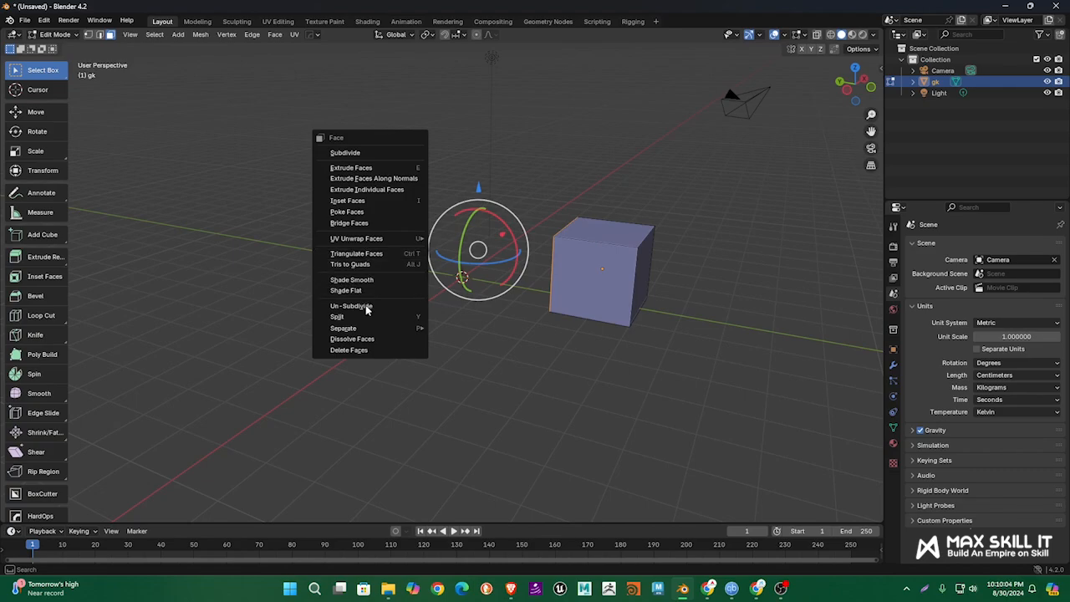
pyautogui.click(377, 221)
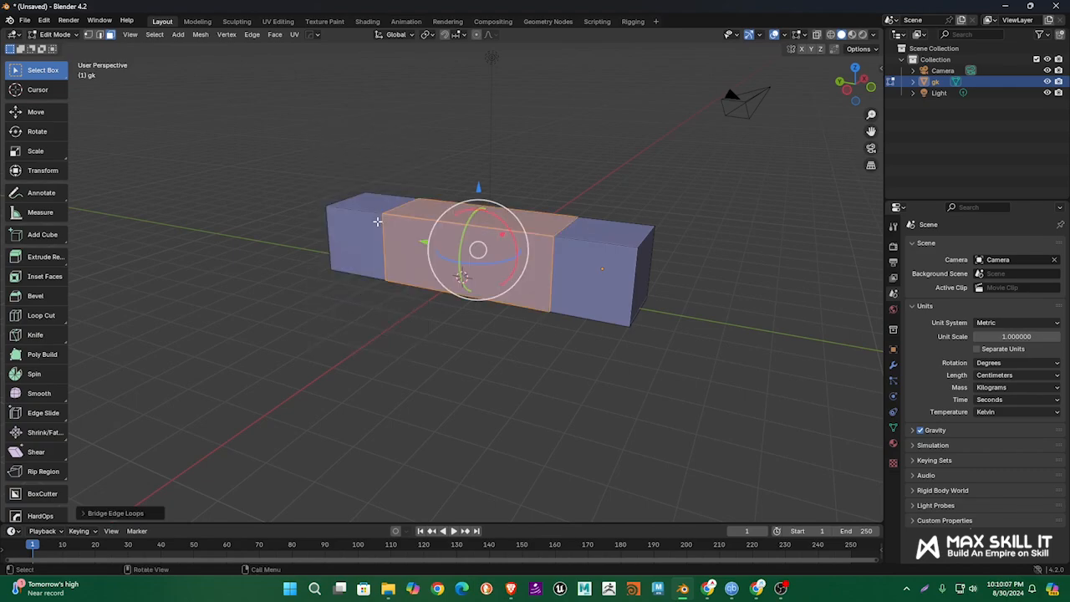
# Return to Object Mode and examine the bridged bar from several angles
pyautogui.click(589, 171)
pyautogui.moveTo(594, 161); pyautogui.dragTo(675, 281, button='middle')
pyautogui.press('Tab')
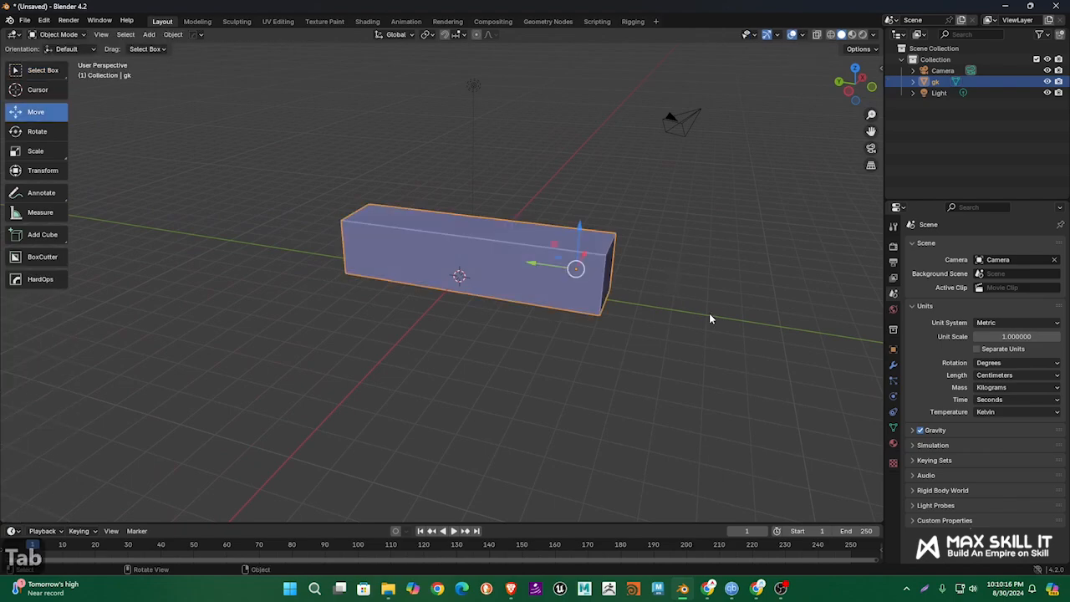
pyautogui.click(711, 313)
pyautogui.moveTo(712, 312); pyautogui.dragTo(566, 301, button='middle')
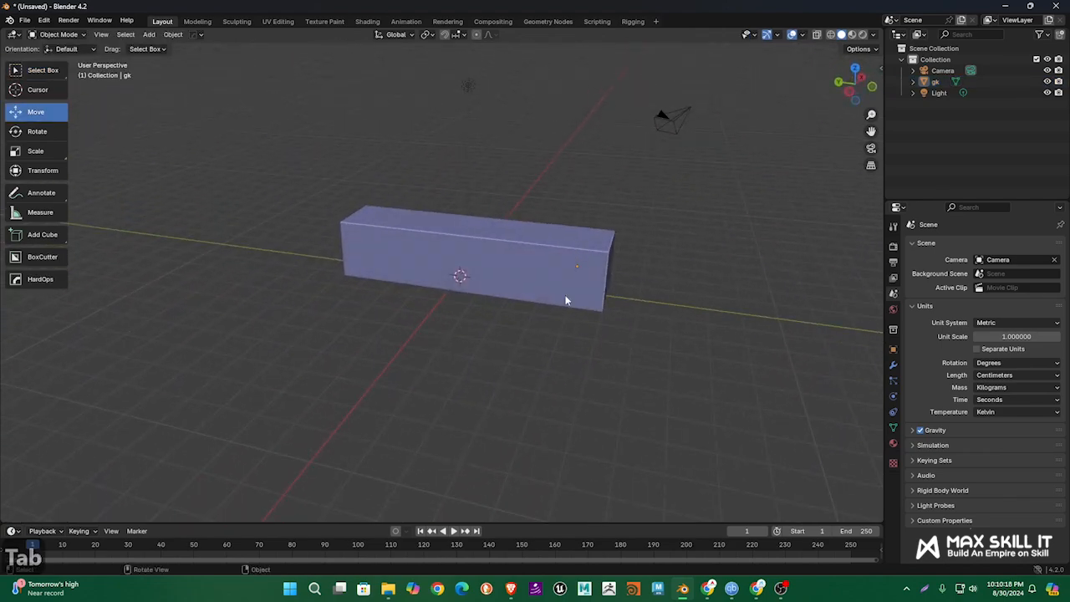
pyautogui.click(564, 302)
pyautogui.click(571, 357)
pyautogui.moveTo(570, 358); pyautogui.dragTo(613, 310, button='middle')
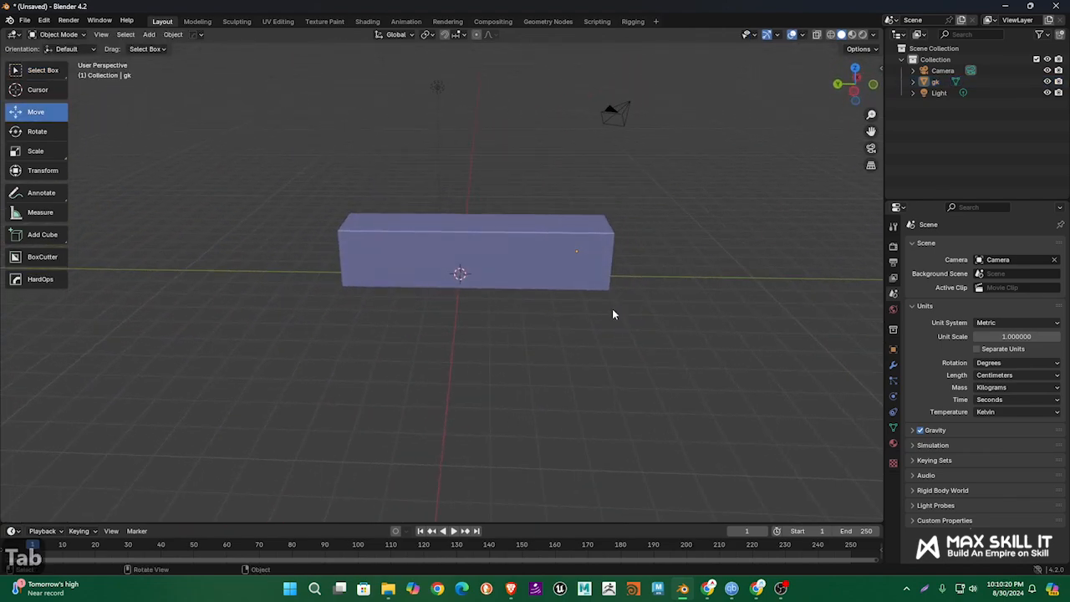
# Select the front, top and back faces of the bridge section in Edit Mode and delete them with the Faces option
pyautogui.click(520, 254)
pyautogui.press('Tab')
pyautogui.moveTo(547, 337); pyautogui.dragTo(578, 313, button='middle')
pyautogui.click(524, 258)
pyautogui.moveTo(585, 356); pyautogui.dragTo(530, 390, button='middle')
pyautogui.moveTo(504, 189); pyautogui.dragTo(504, 167, button='middle')
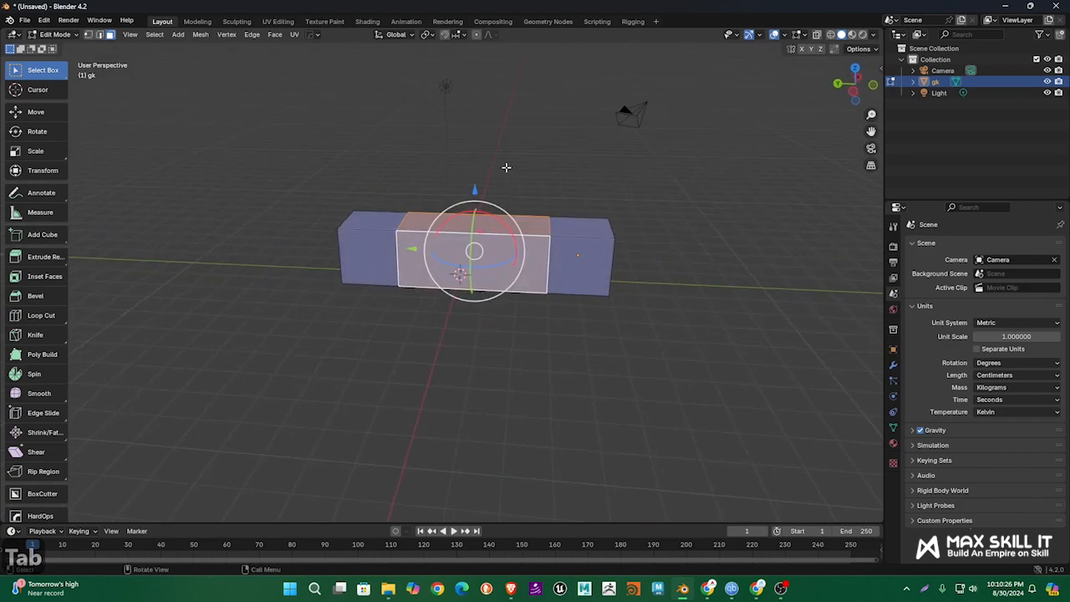
pyautogui.press('Delete')
pyautogui.press('Delete')
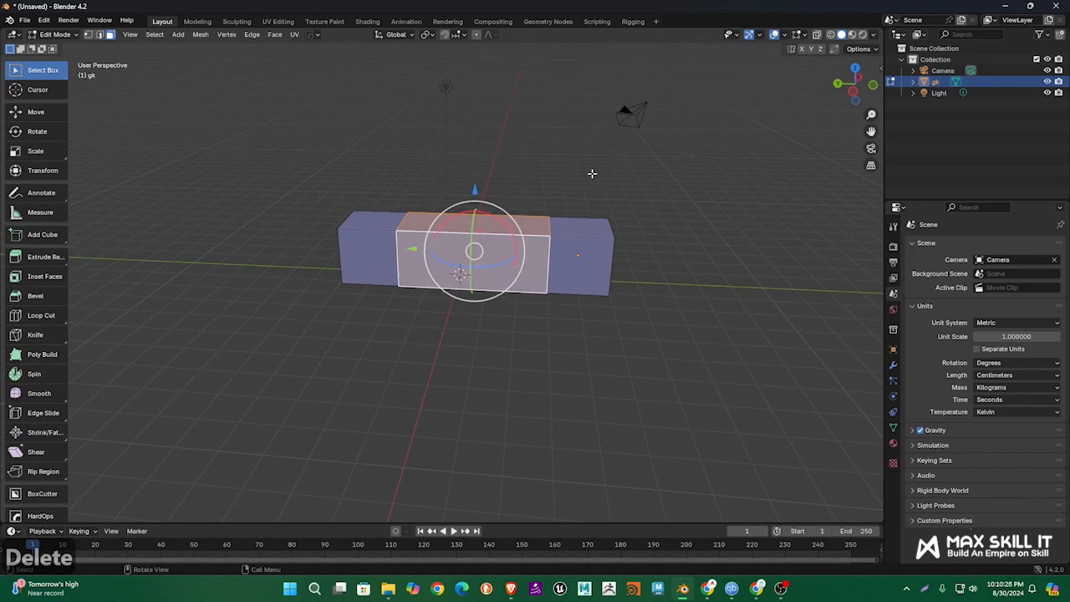
pyautogui.press('Delete')
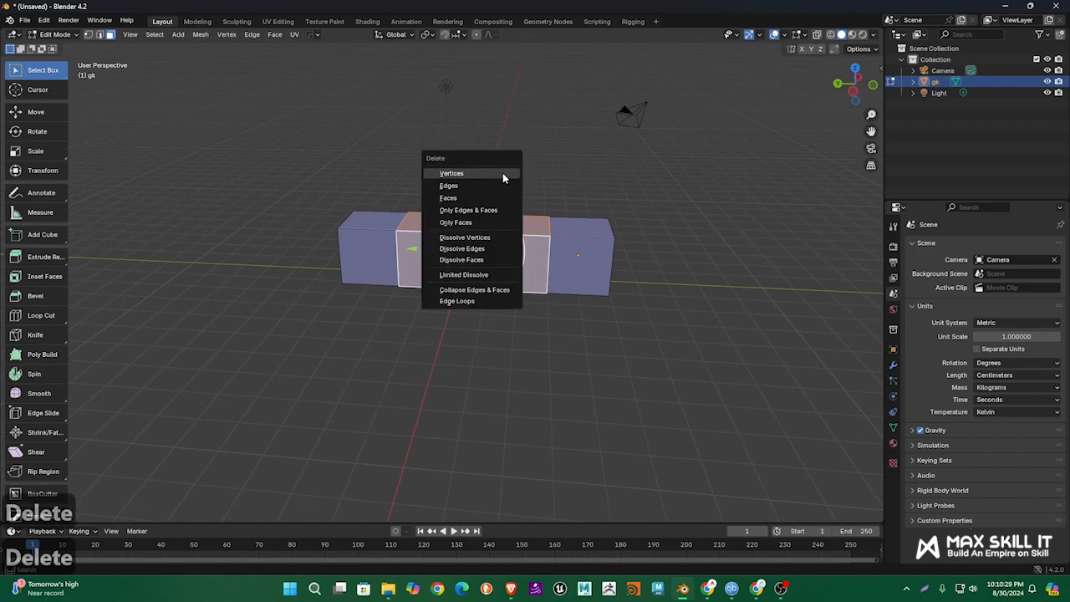
pyautogui.click(466, 197)
# Delete the bottom face left between the two cubes and inspect their inner sides
pyautogui.click(500, 316)
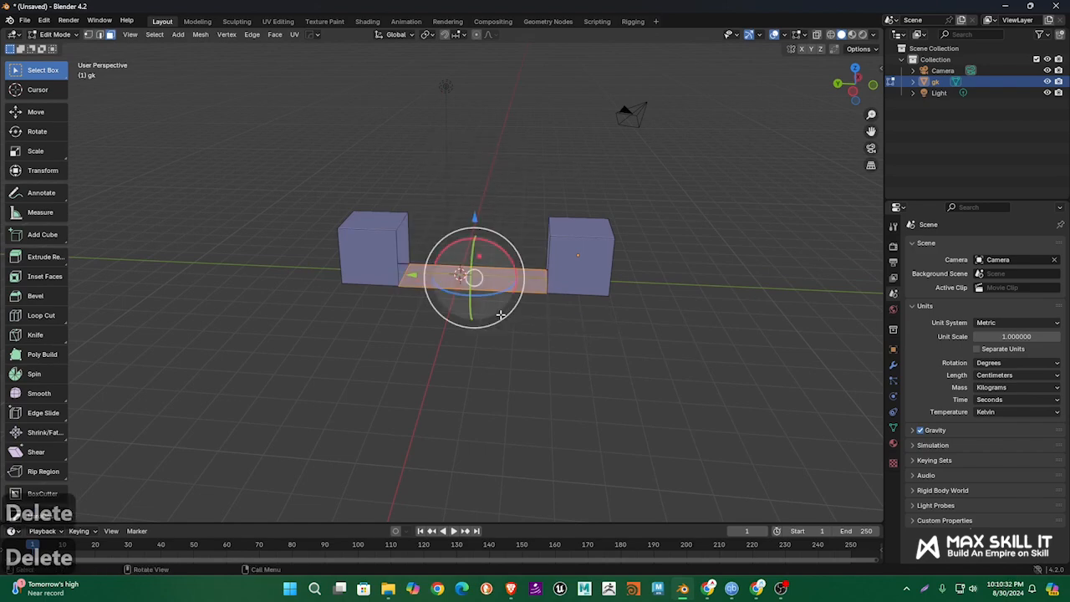
pyautogui.press('Delete')
pyautogui.click(500, 315)
pyautogui.moveTo(501, 314); pyautogui.dragTo(563, 291, button='middle')
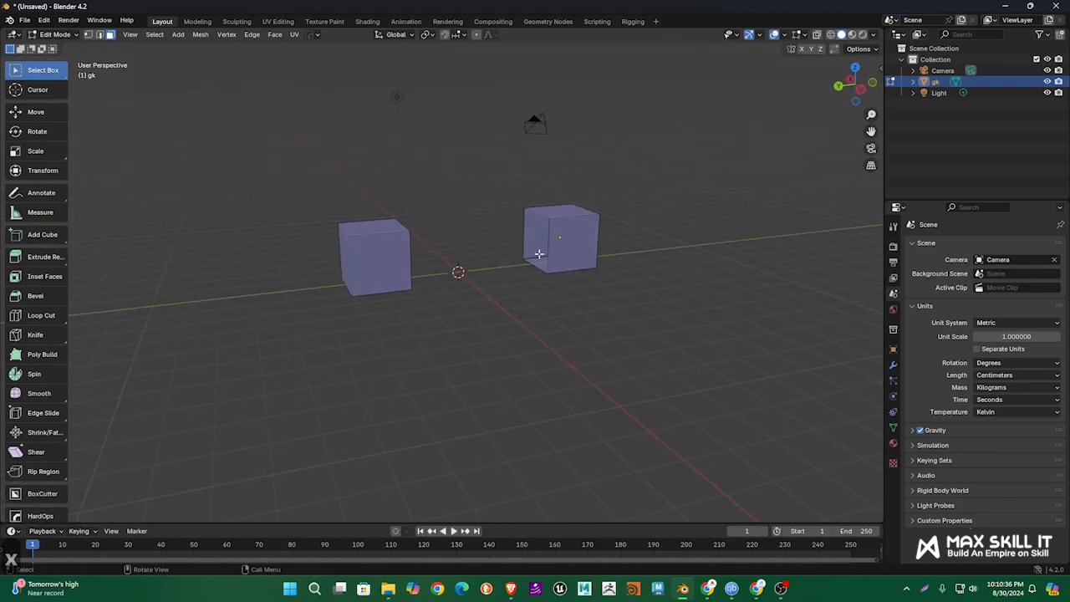
pyautogui.moveTo(539, 253); pyautogui.dragTo(553, 220, button='middle')
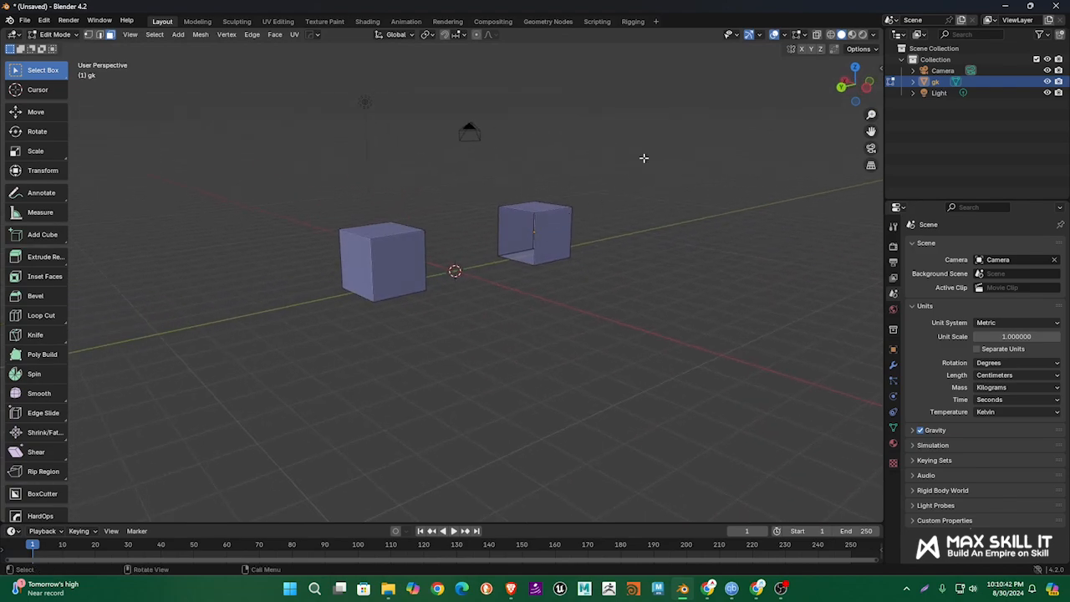
# Turn on the Face Orientation overlay and examine the open inner sides of both cubes
pyautogui.click(785, 36)
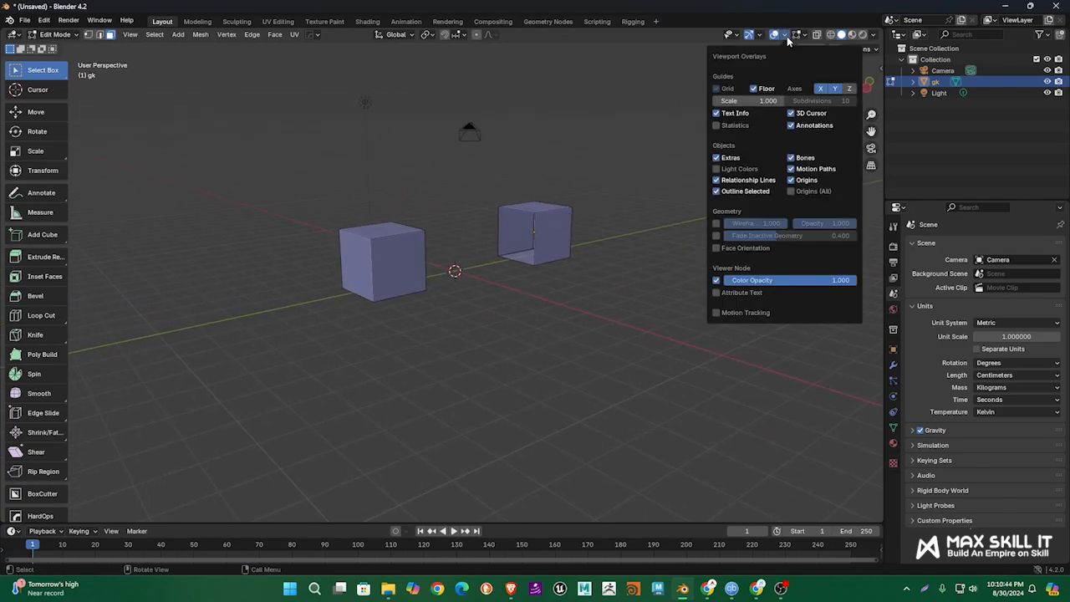
pyautogui.click(719, 248)
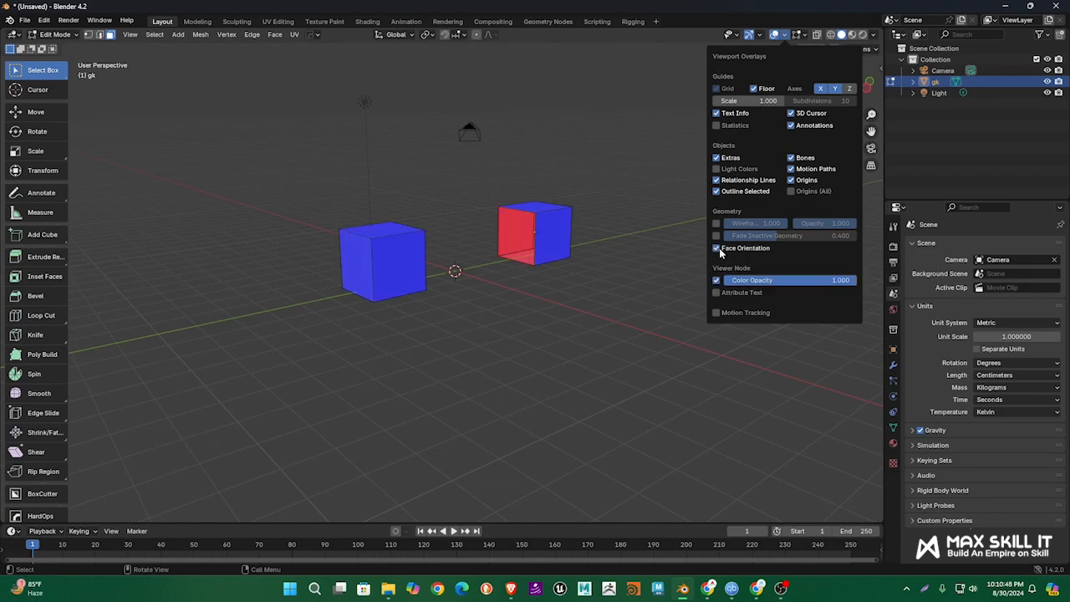
pyautogui.moveTo(578, 298); pyautogui.dragTo(452, 306, button='middle')
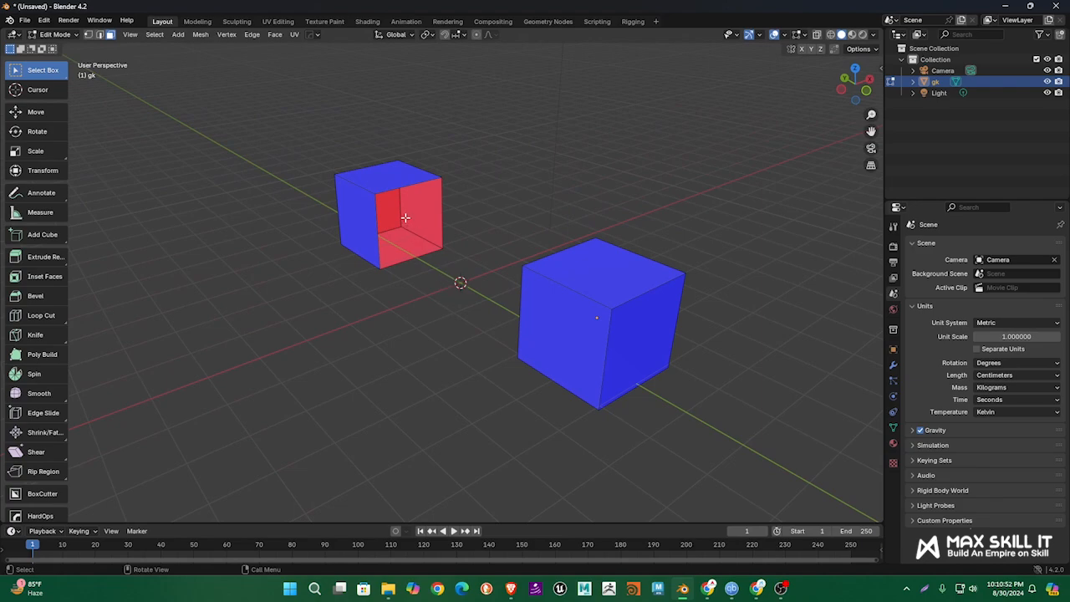
pyautogui.moveTo(390, 237); pyautogui.dragTo(580, 172, button='middle')
# In edge select mode, close the open side of the farther cube by bridging its top and bottom edges with Bridge Edge Loops
pyautogui.press('2')
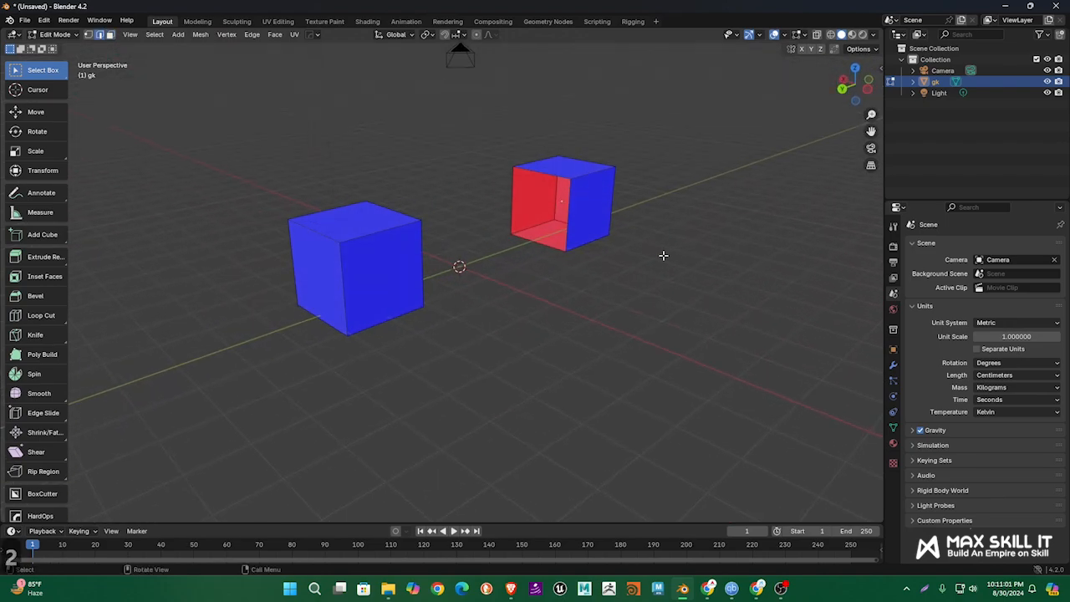
pyautogui.click(556, 177)
pyautogui.keyDown('shift'); pyautogui.click(540, 241); pyautogui.keyUp('shift')
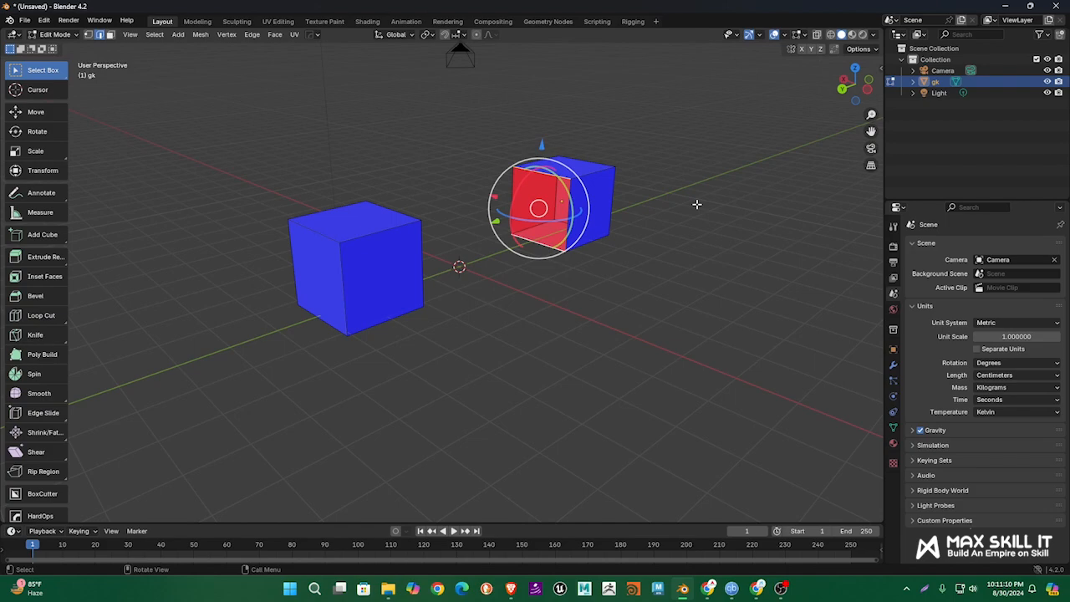
pyautogui.hotkey('ctrl', 'e')
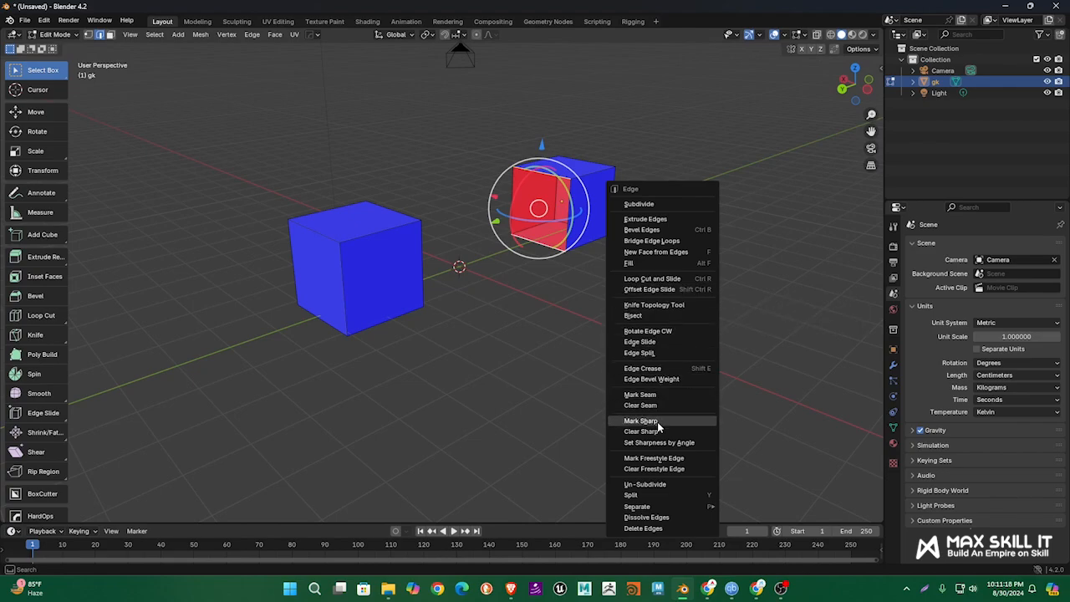
pyautogui.click(666, 242)
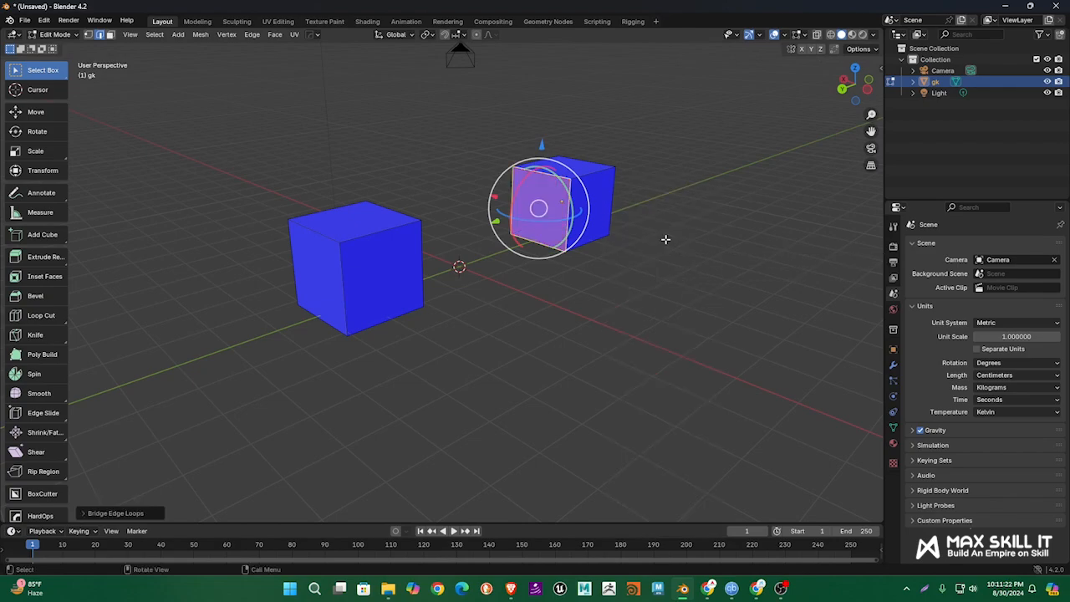
pyautogui.moveTo(673, 232); pyautogui.dragTo(565, 269, button='middle')
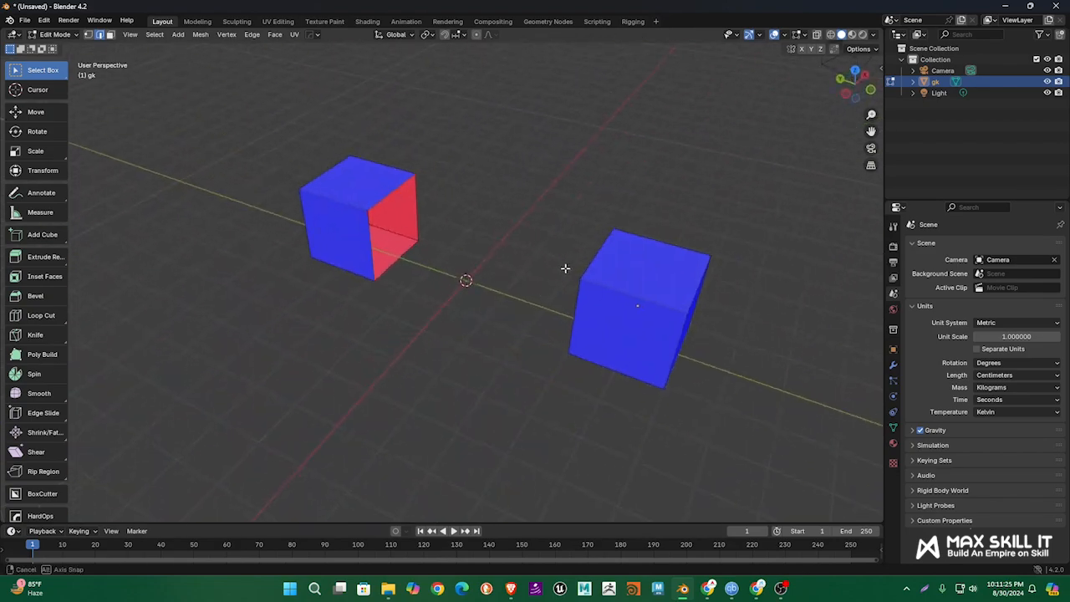
pyautogui.click(388, 193)
pyautogui.click(375, 264)
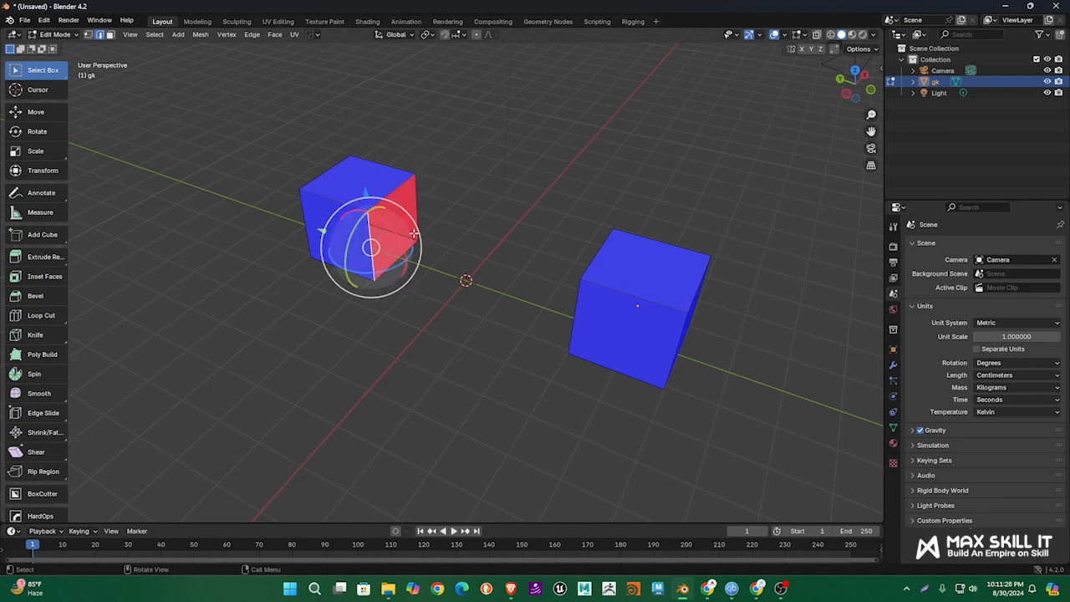
pyautogui.press('capslock')
pyautogui.press('capslock')
pyautogui.click(420, 204)
pyautogui.rightClick(480, 166)
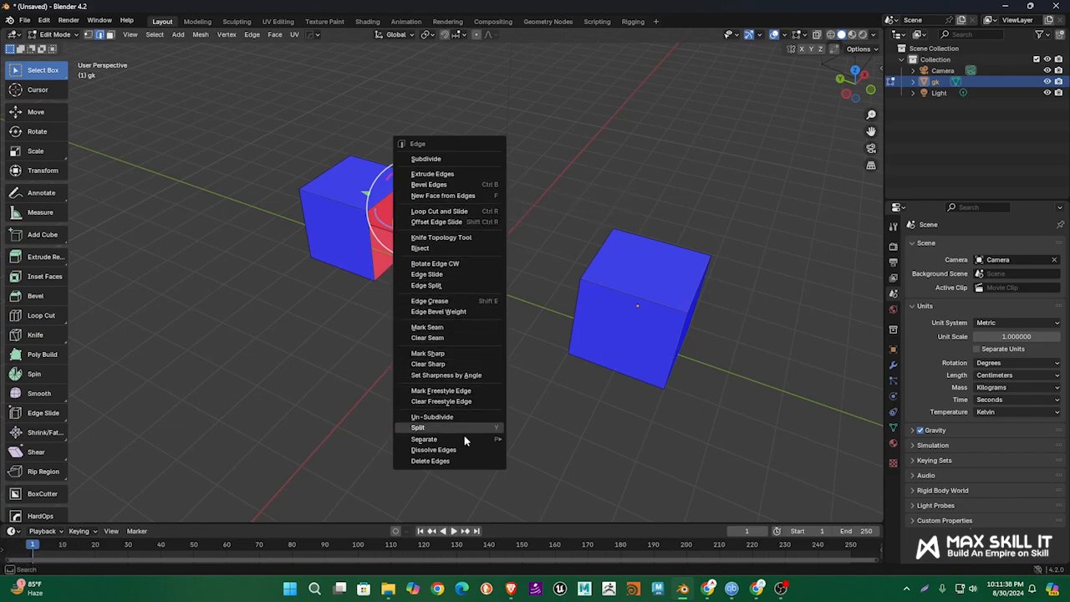
# Close the other cube's open side by selecting its two opposite vertical edges and applying Bridge Edge Loops
pyautogui.click(371, 245)
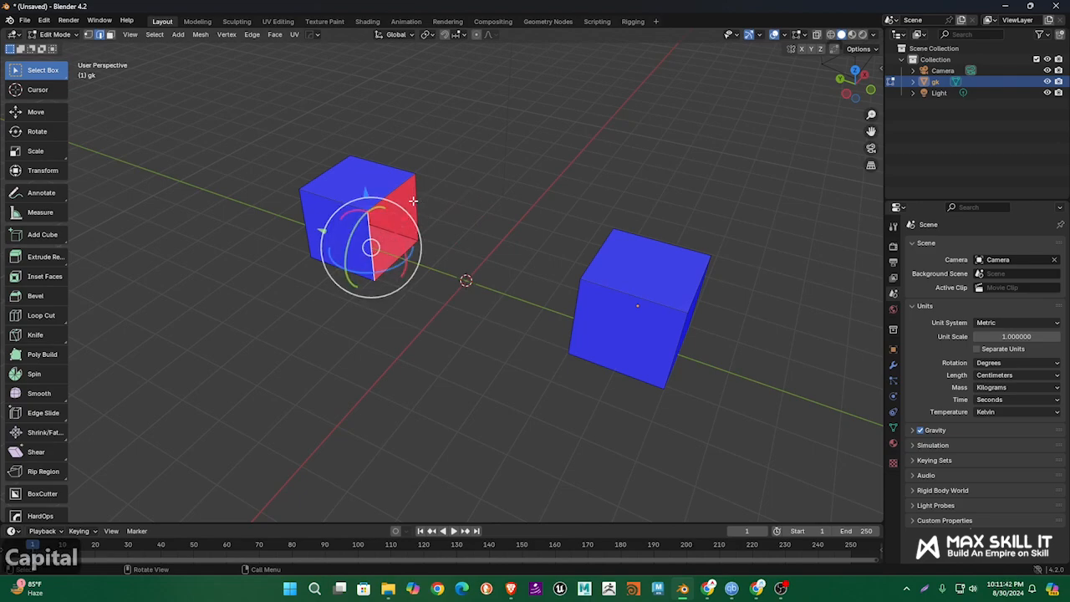
pyautogui.keyDown('shift'); pyautogui.click(413, 200); pyautogui.keyUp('shift')
pyautogui.hotkey('ctrl', 'e')
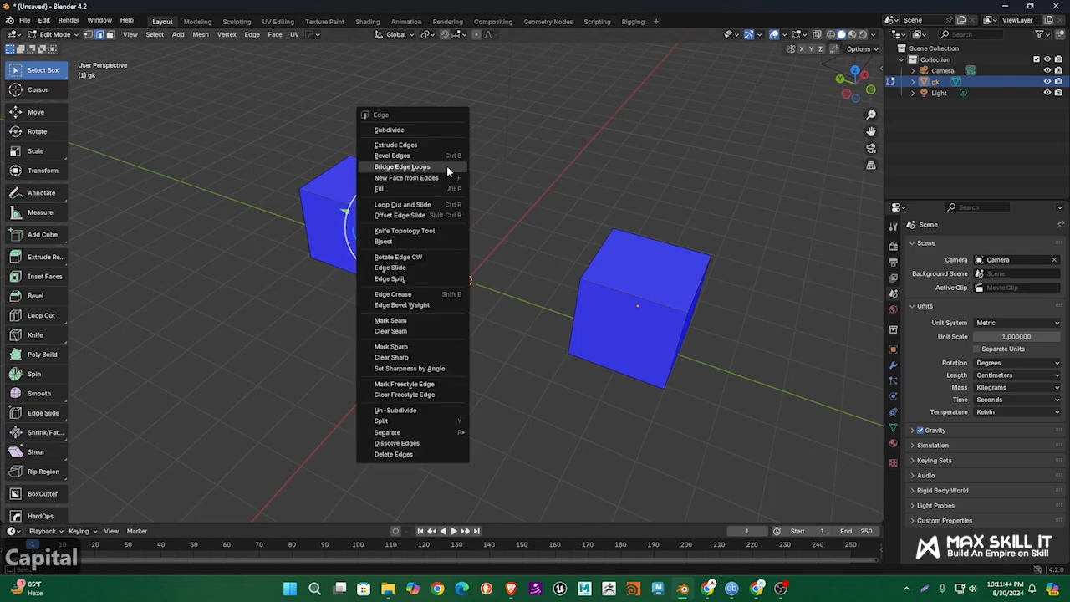
pyautogui.click(446, 166)
pyautogui.moveTo(510, 160); pyautogui.dragTo(571, 176, button='middle')
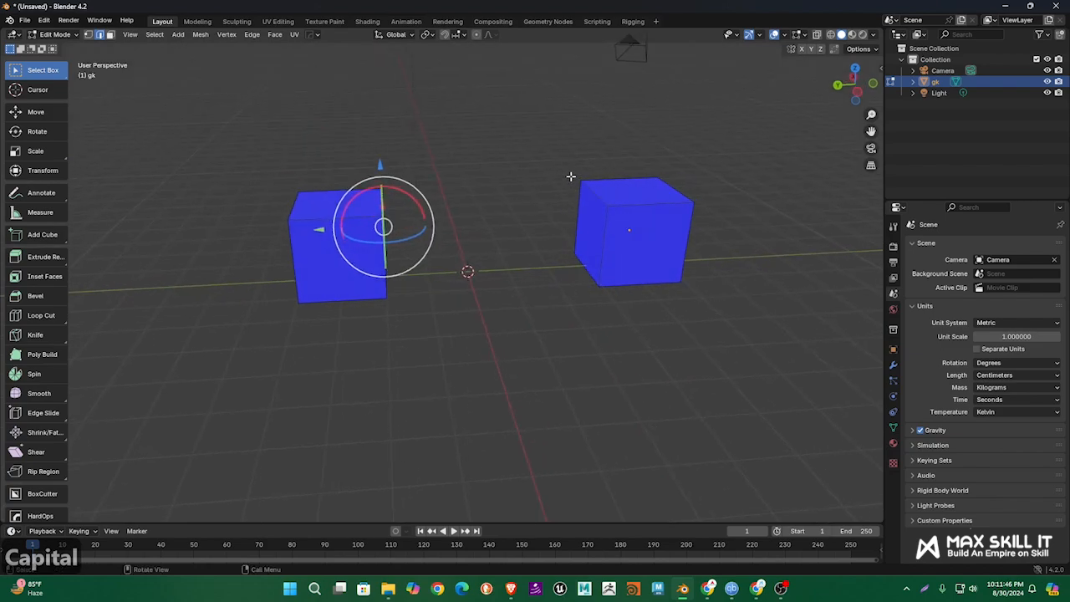
# Turn off the Face Orientation overlay and clear the edge selection
pyautogui.click(783, 34)
pyautogui.click(716, 248)
pyautogui.click(598, 358)
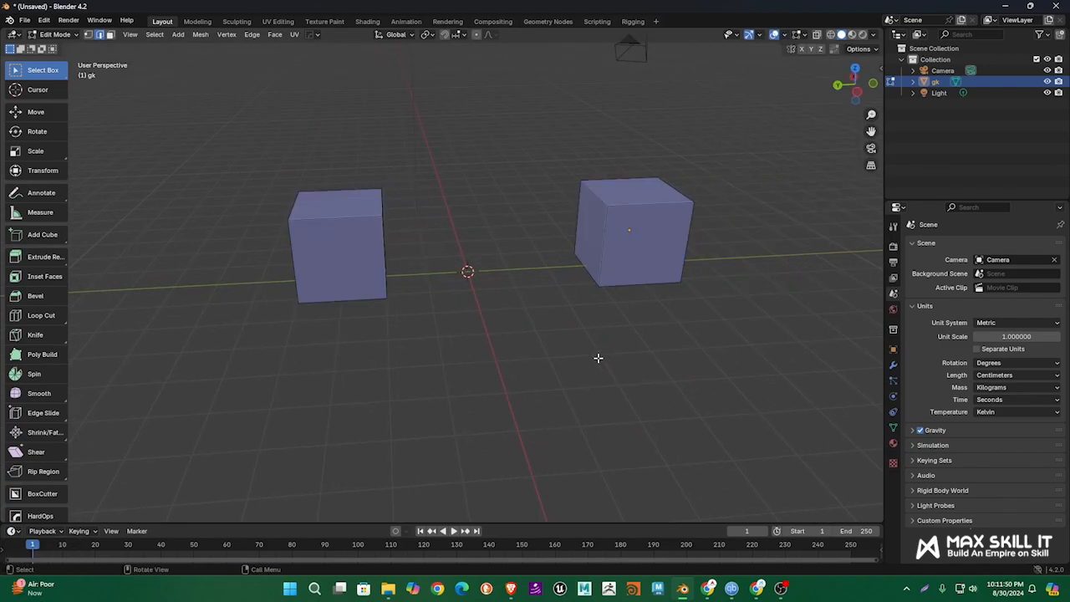
# Select the joined cubes in Object Mode and compare how they appear in Object Mode and Edit Mode
pyautogui.press('Tab')
pyautogui.click(580, 352)
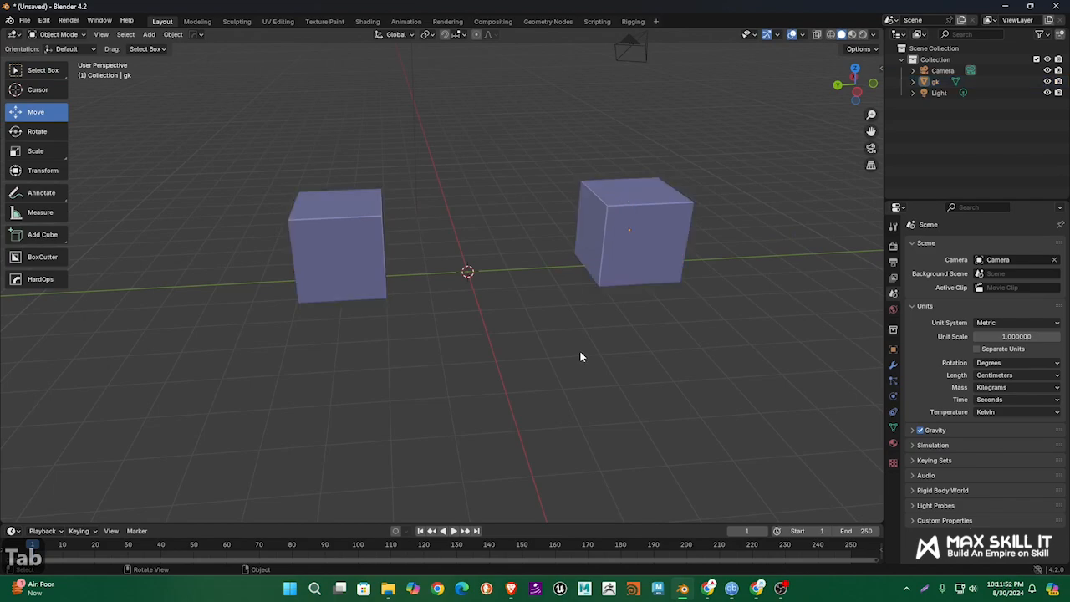
pyautogui.moveTo(580, 352); pyautogui.dragTo(628, 301, button='middle')
pyautogui.click(613, 223)
pyautogui.click(552, 347)
pyautogui.click(567, 253)
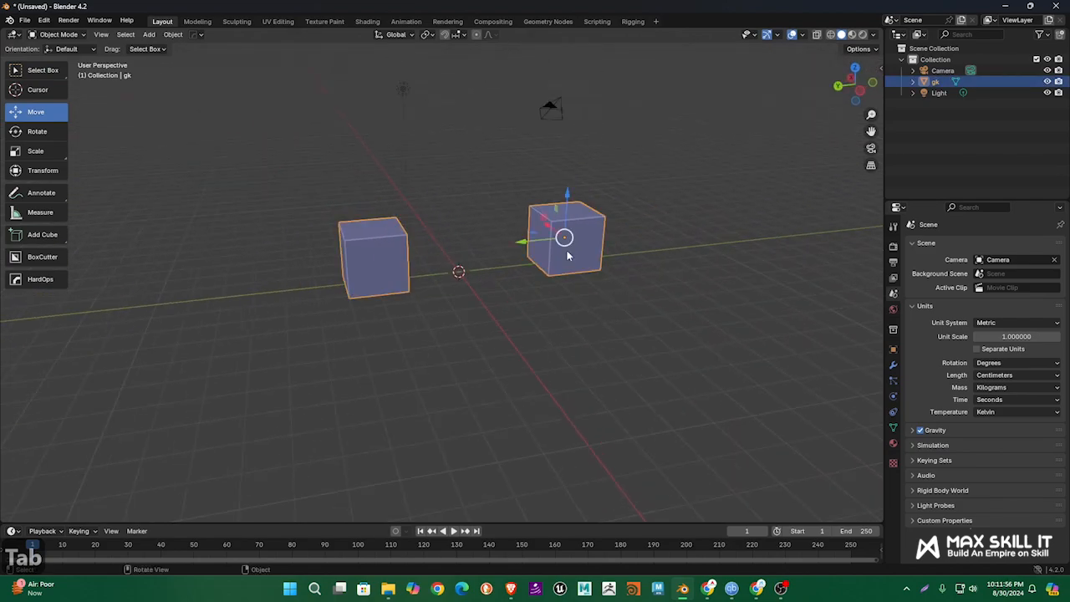
pyautogui.press('Tab')
pyautogui.press('Tab')
pyautogui.moveTo(571, 254); pyautogui.dragTo(562, 294, button='middle')
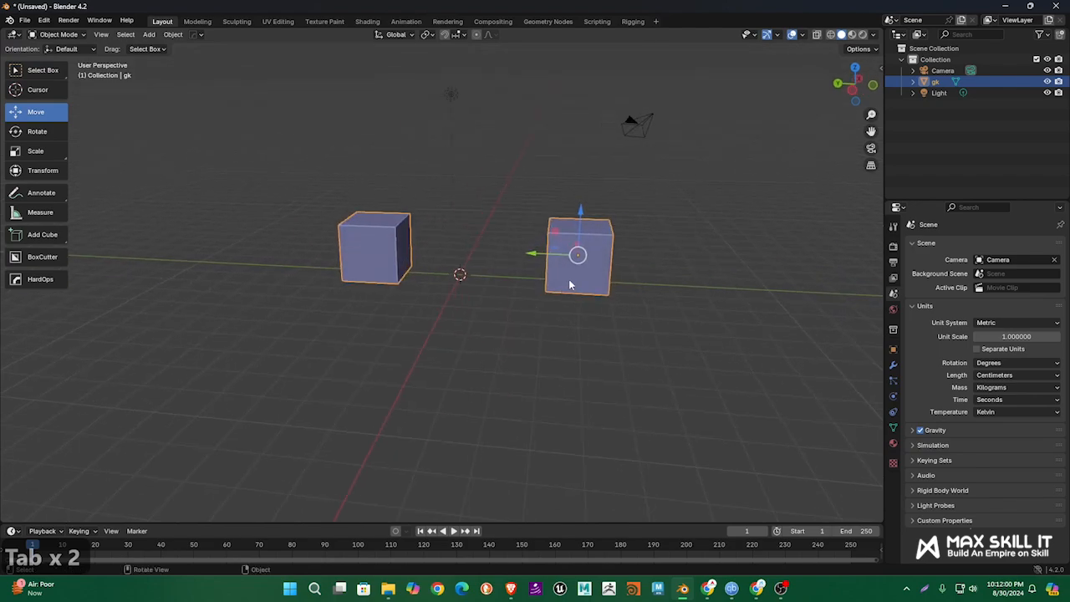
pyautogui.press('Tab')
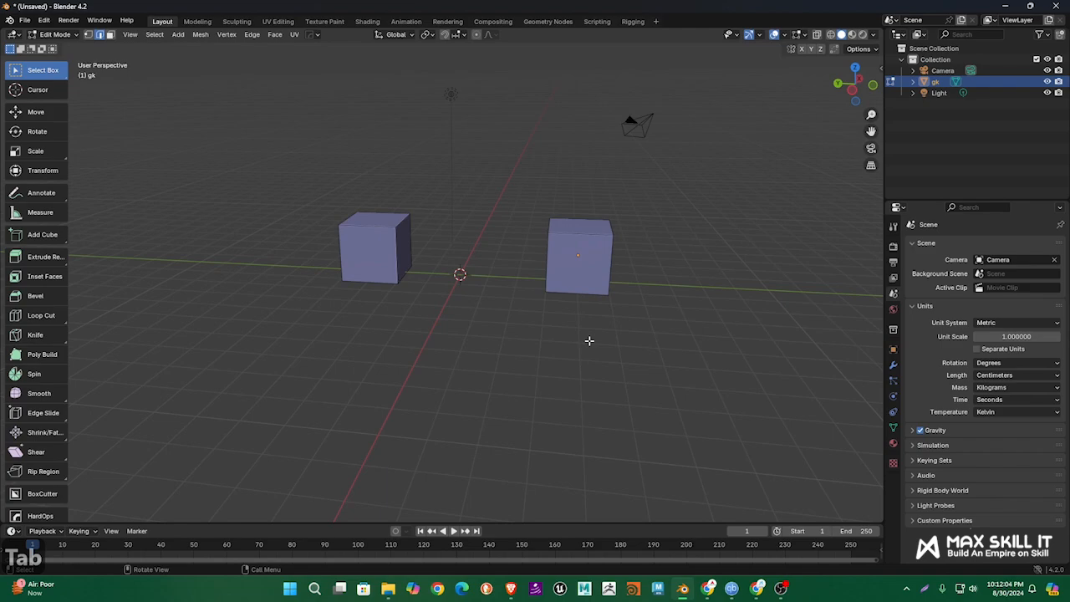
pyautogui.press('Tab')
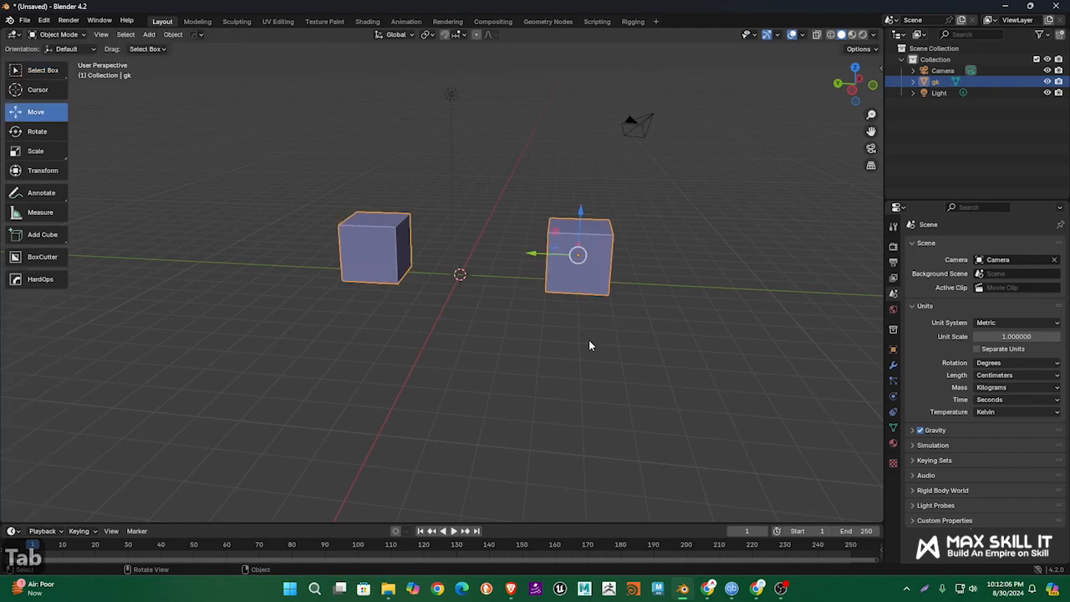
pyautogui.press('Tab')
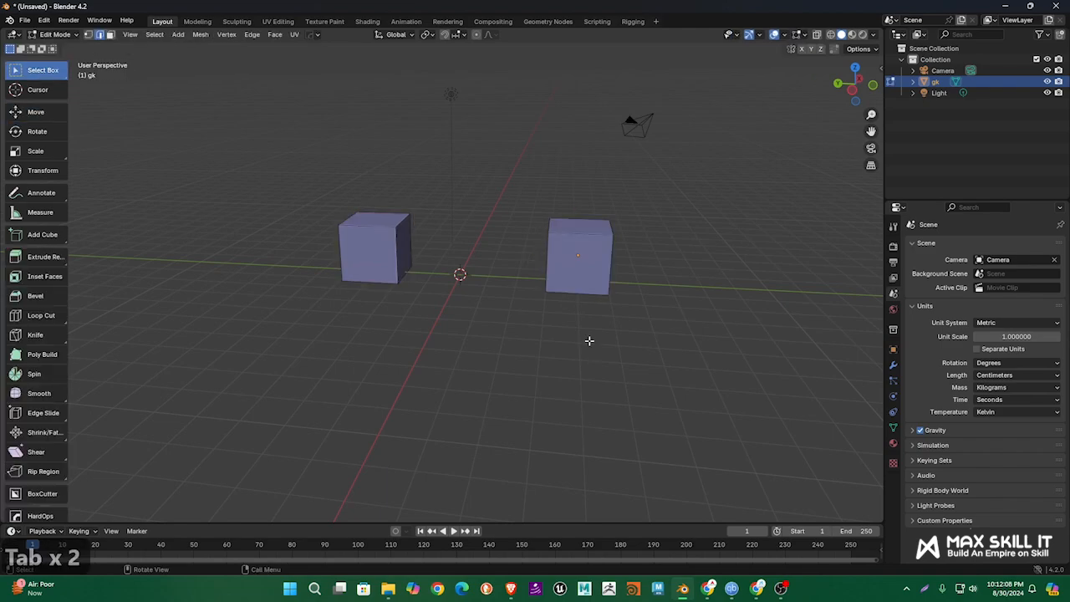
# In face select mode, select each cube's geometry on its own with Select Linked, clearing the selection after each
pyautogui.press('3')
pyautogui.moveTo(660, 334); pyautogui.dragTo(588, 264, button='middle')
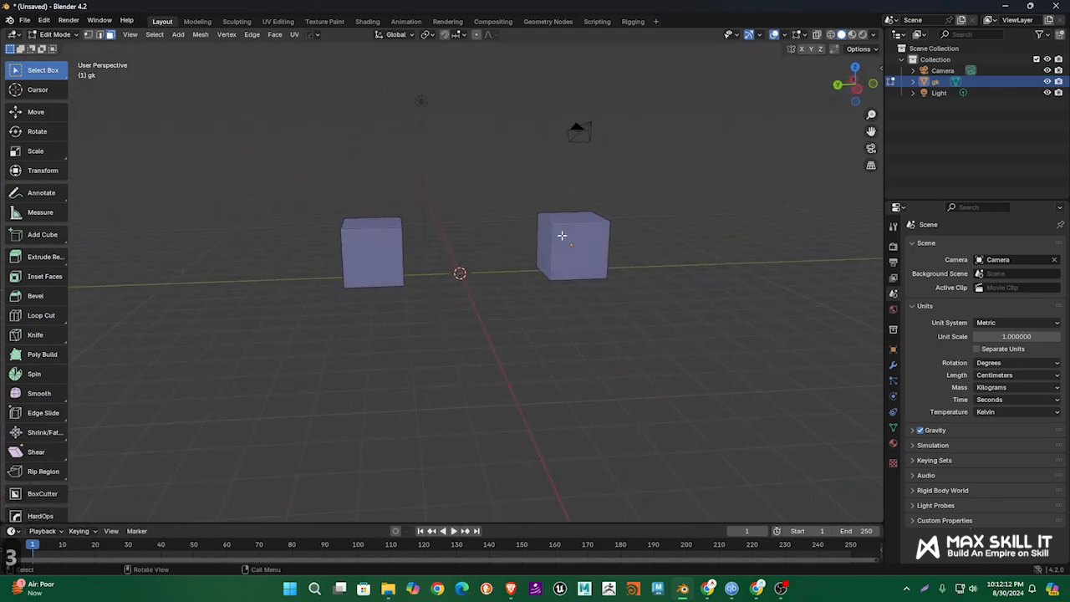
pyautogui.press('l')
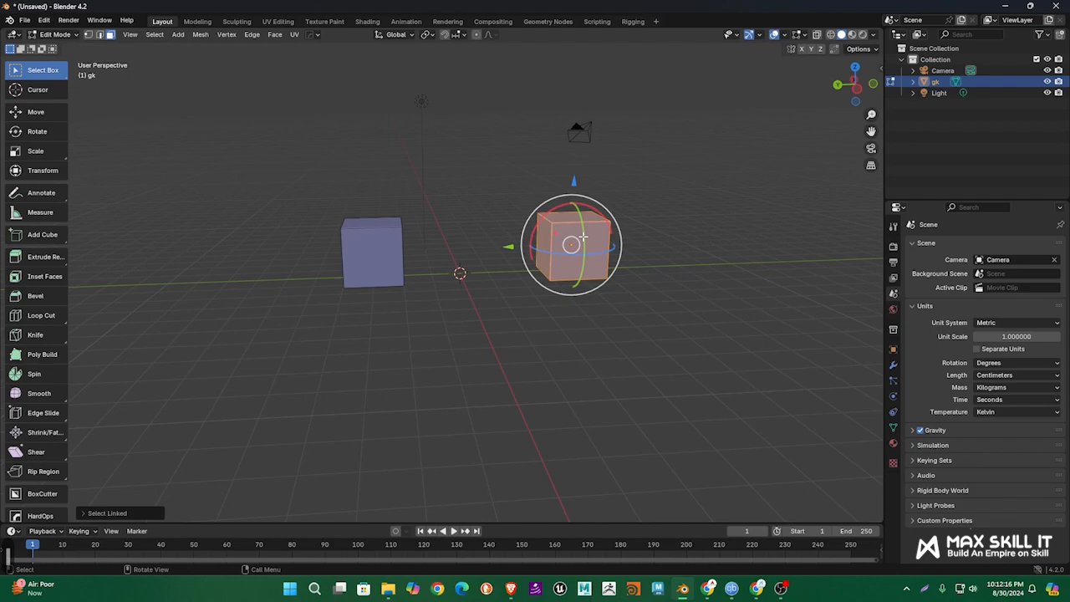
pyautogui.moveTo(755, 316)
pyautogui.mouseDown(button='middle')
pyautogui.moveTo(580, 303)
pyautogui.moveTo(640, 339)
pyautogui.moveTo(755, 308)
pyautogui.moveTo(739, 329)
pyautogui.mouseUp(button='middle')
pyautogui.click(738, 328)
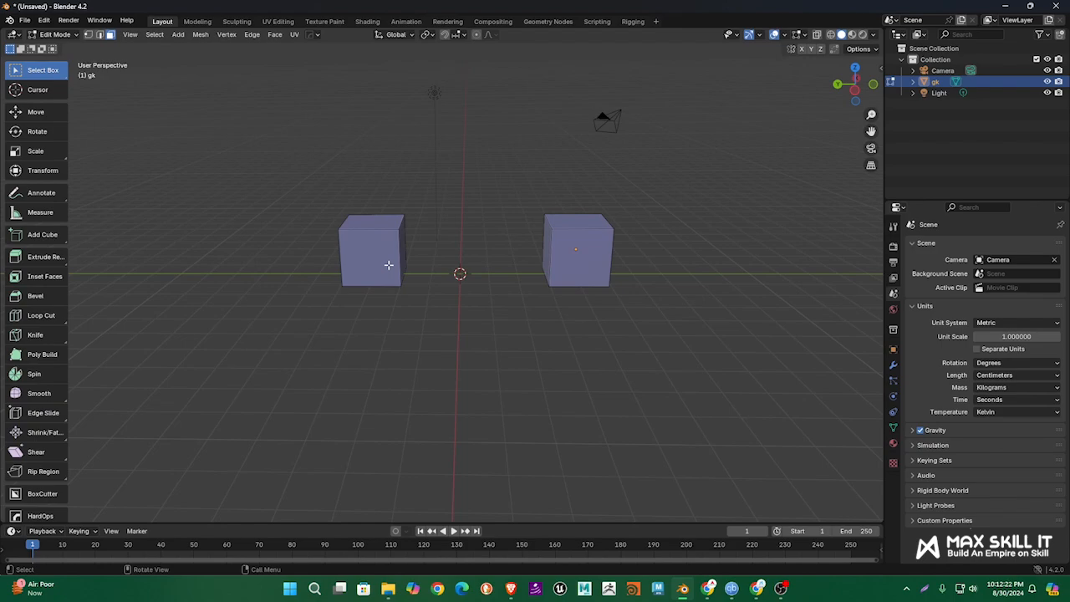
pyautogui.press('l')
pyautogui.moveTo(393, 247); pyautogui.dragTo(595, 197, button='middle')
pyautogui.click(647, 280)
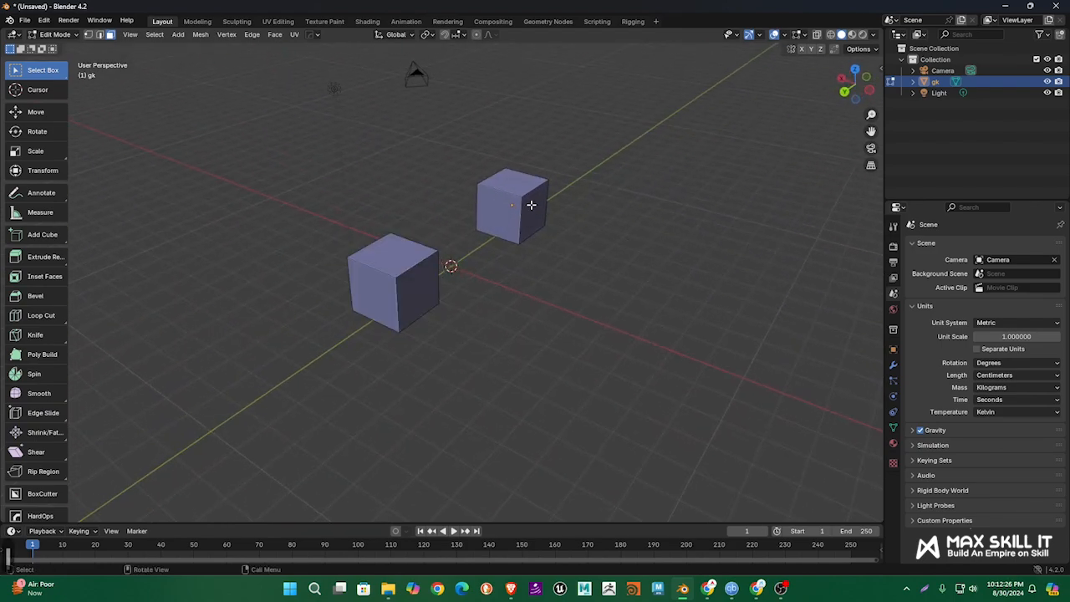
# Select the linked faces of the cube holding the object origin and try Separate with the By Loose Parts option
pyautogui.moveTo(529, 208); pyautogui.dragTo(577, 230, button='middle')
pyautogui.press('l')
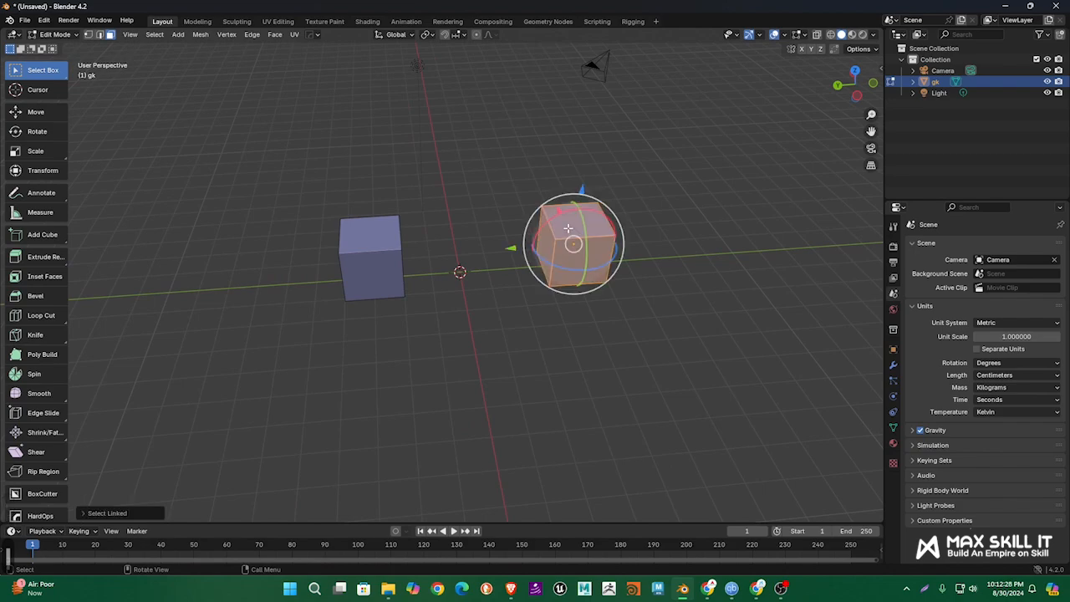
pyautogui.moveTo(644, 203); pyautogui.dragTo(646, 200, button='middle')
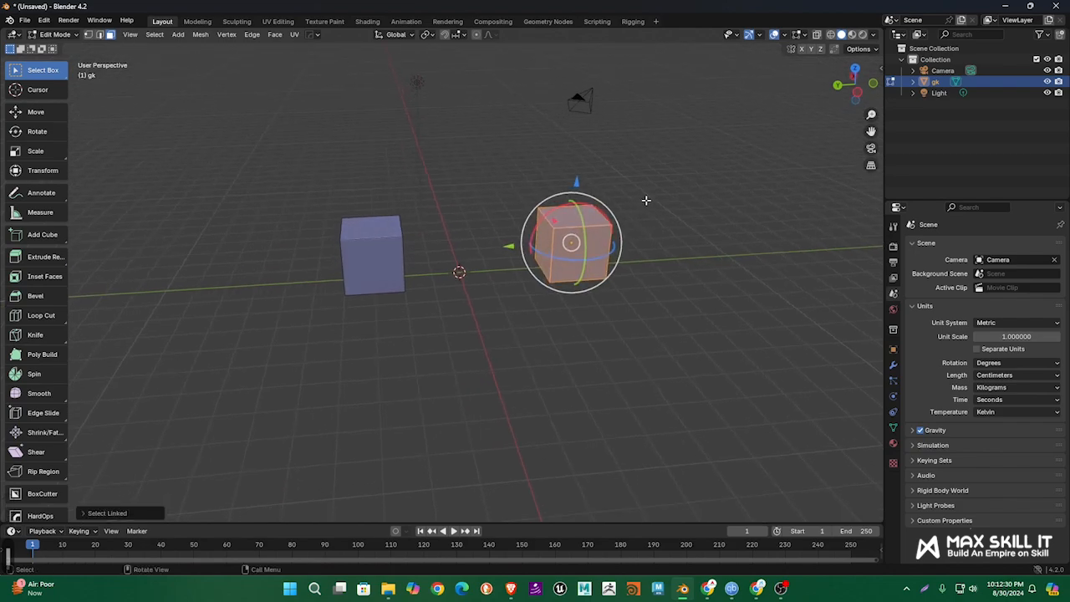
pyautogui.press('p')
pyautogui.click(275, 34)
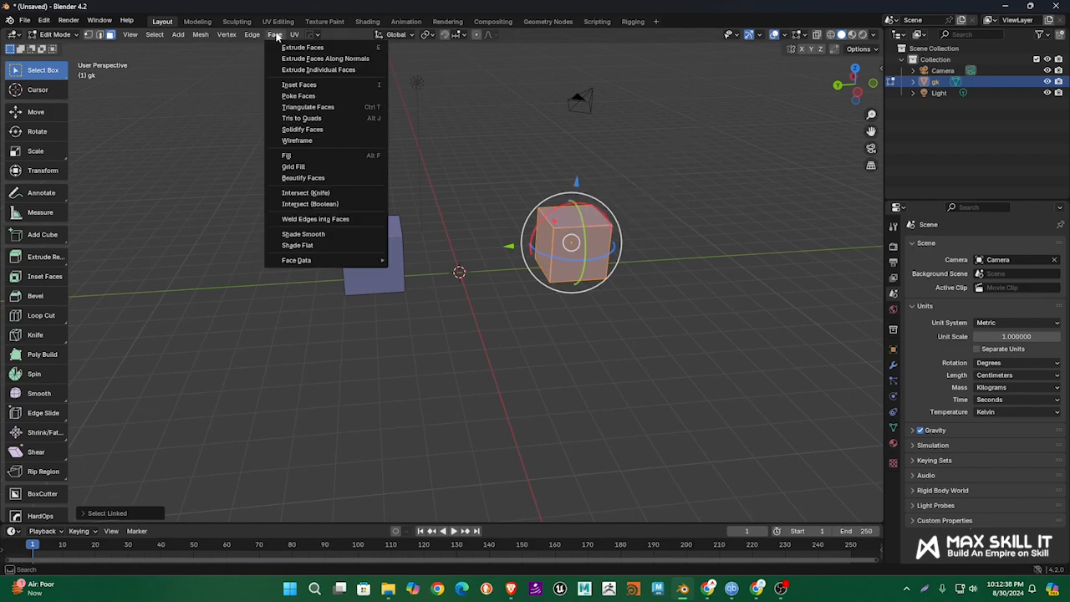
pyautogui.moveTo(203, 33)
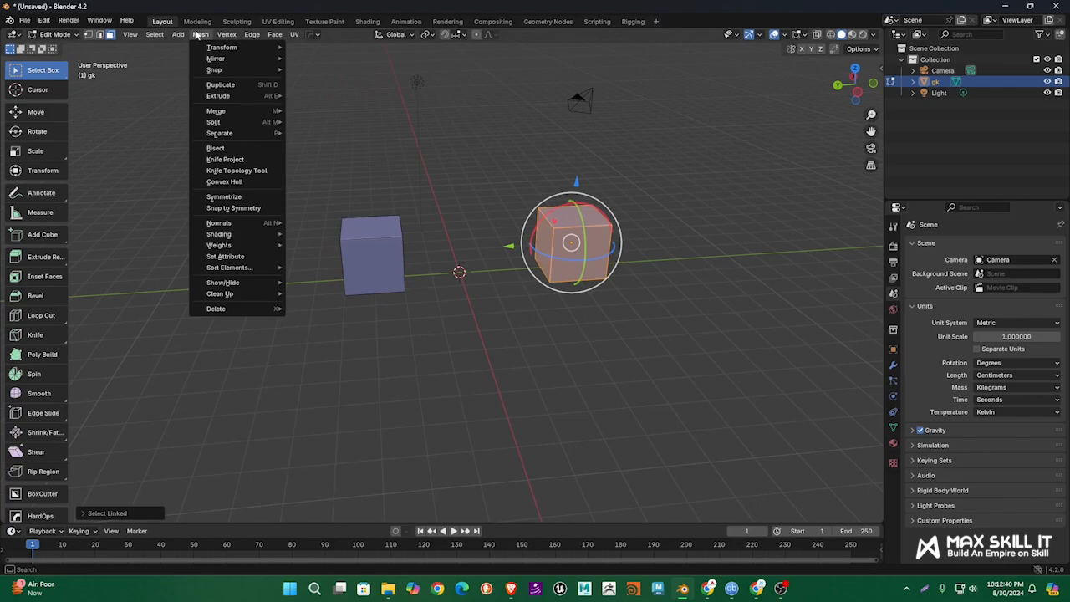
pyautogui.moveTo(239, 134)
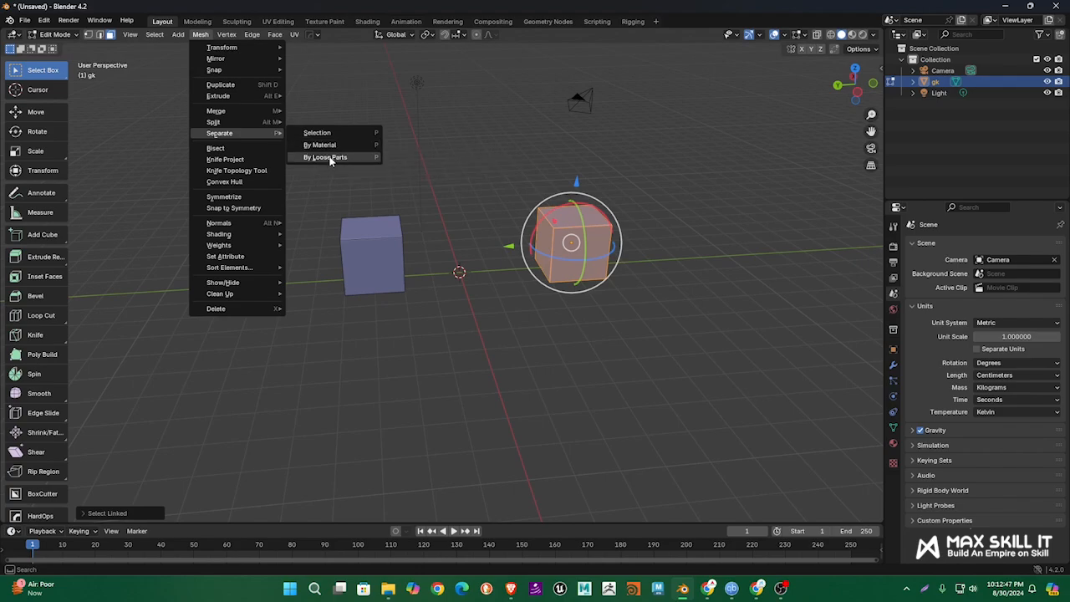
pyautogui.click(375, 158)
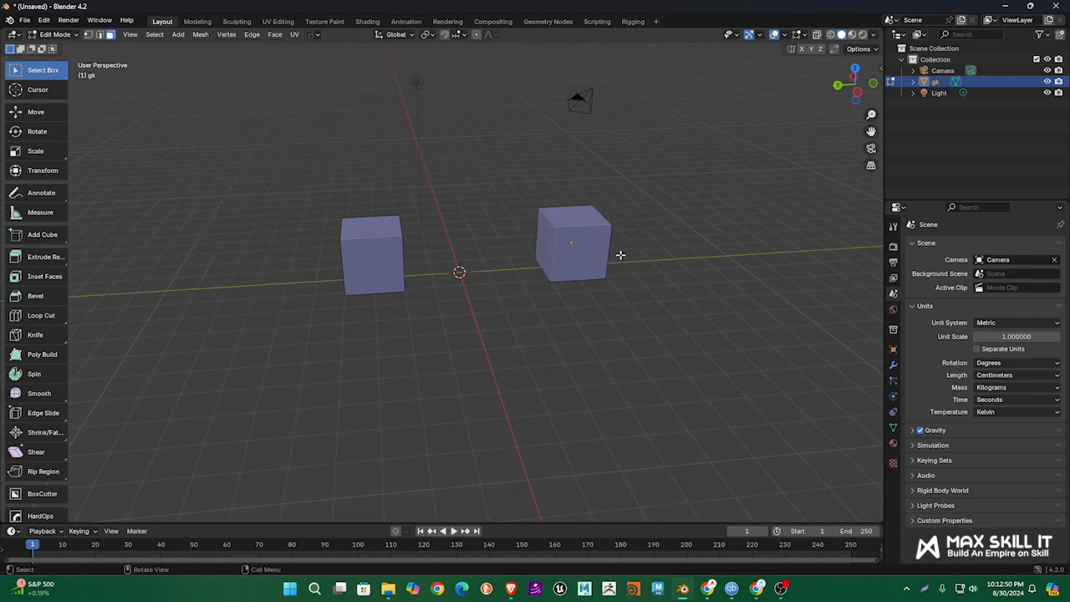
# Select all linked faces of the cube holding the origin and separate it into its own object by Selection
pyautogui.press('a')
pyautogui.hotkey('alt', 'a')
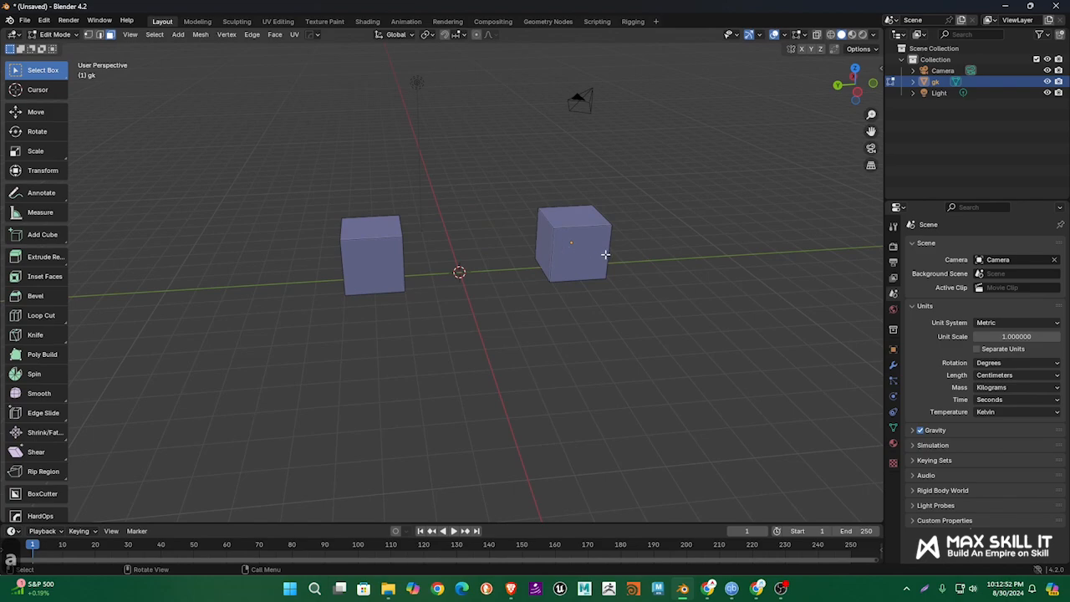
pyautogui.press('l')
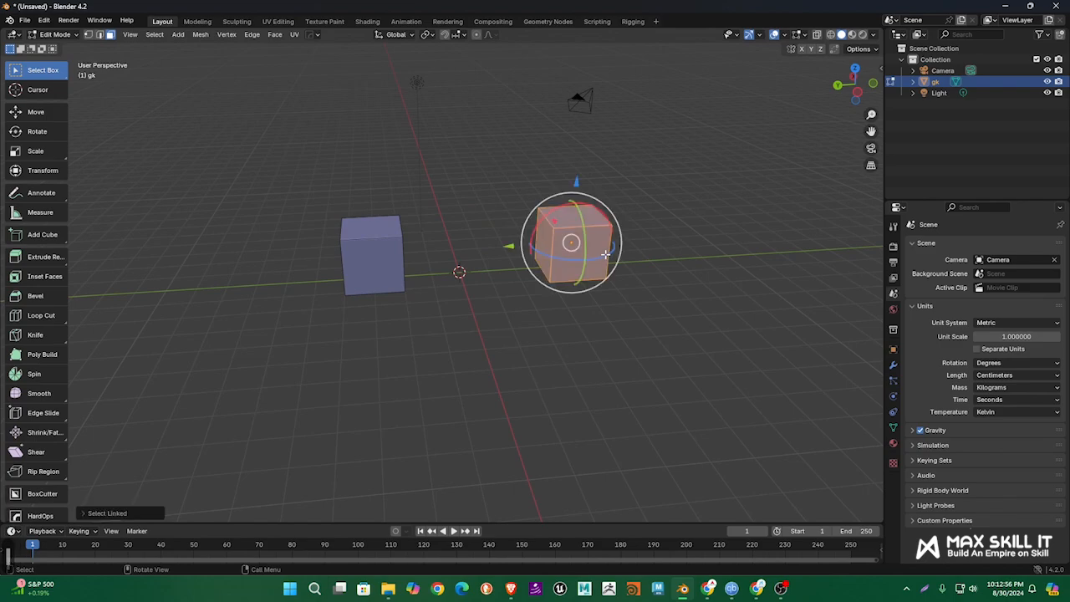
pyautogui.press('p')
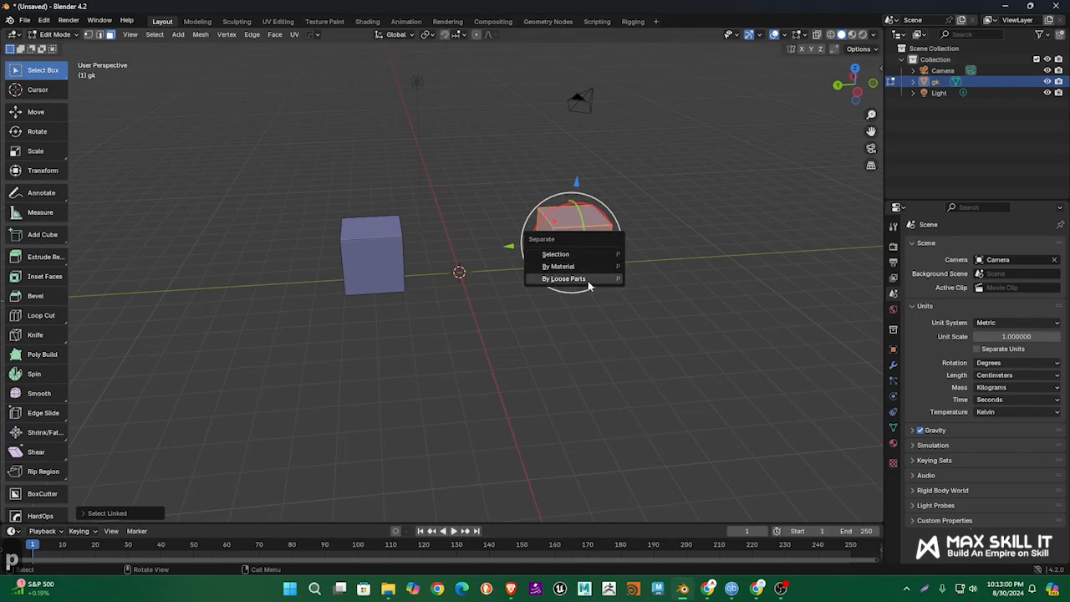
pyautogui.click(601, 253)
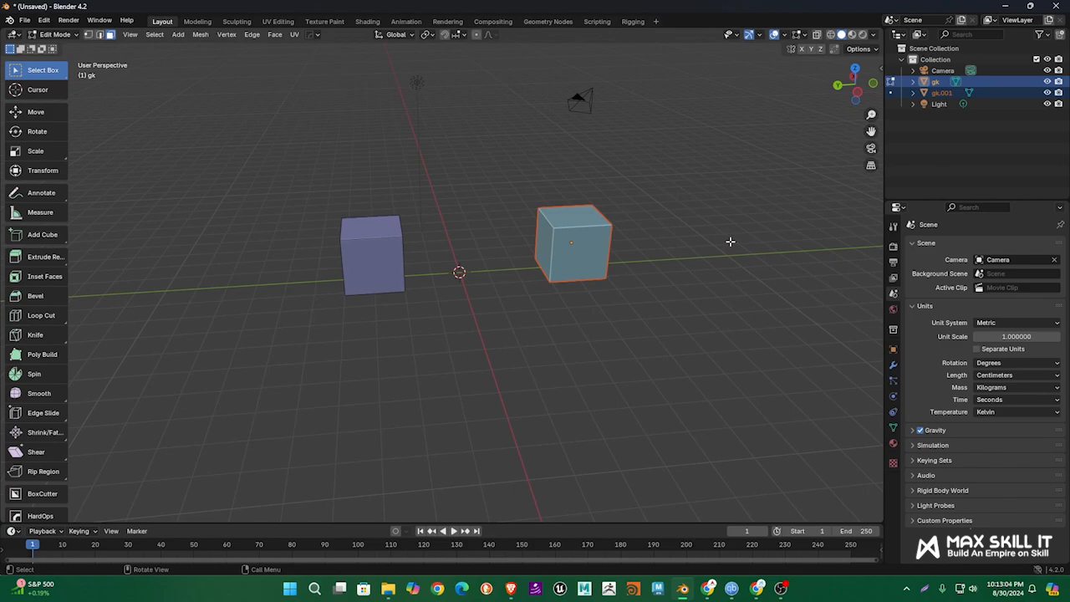
# Return to Object Mode and select the separated cube on its own
pyautogui.press('Tab')
pyautogui.click(687, 231)
pyautogui.click(606, 267)
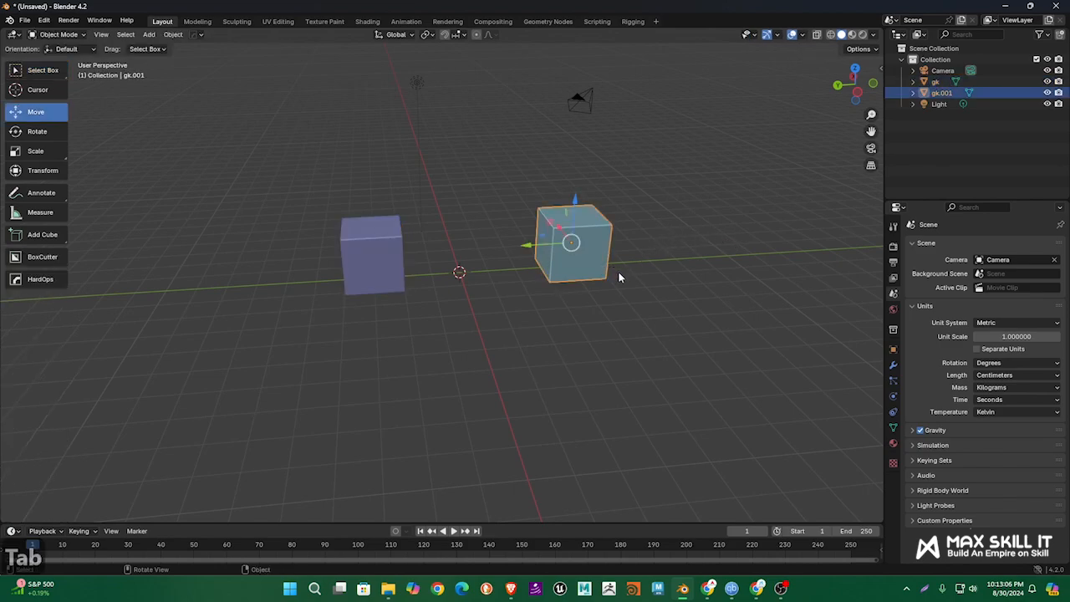
# Duplicate the purple cube gk along the Y axis, placing the copy next to it on the side away from the other cube
pyautogui.moveTo(619, 273); pyautogui.dragTo(591, 275, button='middle')
pyautogui.click(363, 211)
pyautogui.scroll(-2, 365, 211)
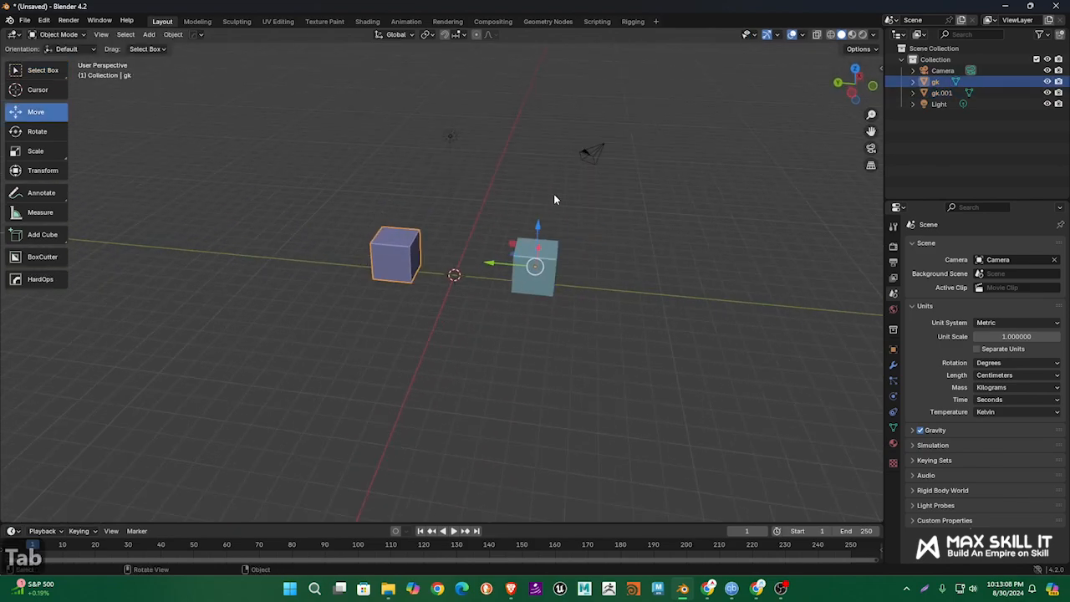
pyautogui.click(554, 194)
pyautogui.click(407, 267)
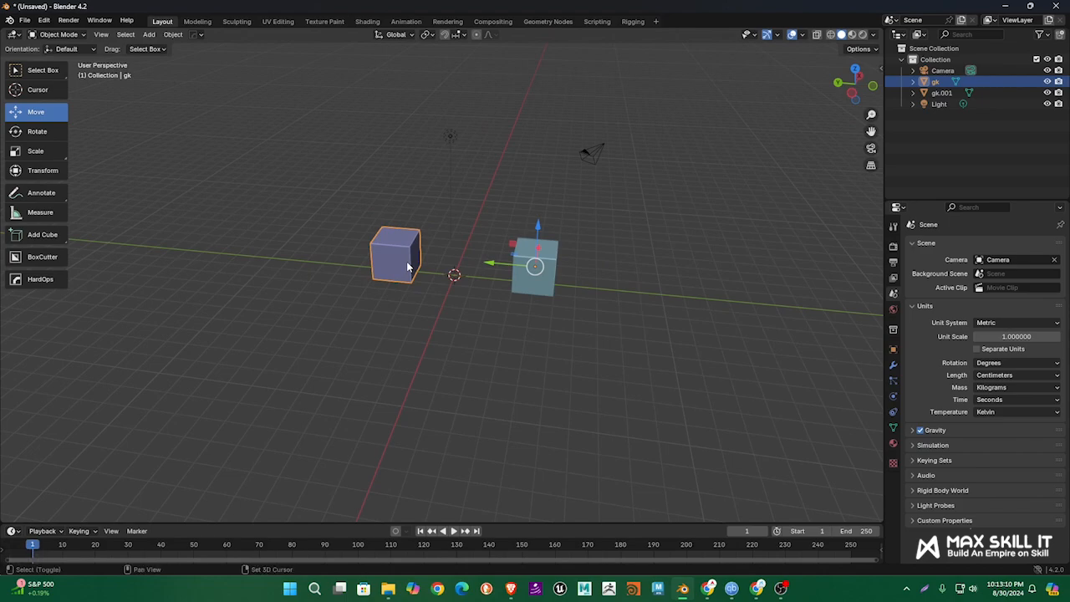
pyautogui.hotkey('shift', 'd')
pyautogui.press('y')
pyautogui.click(334, 266)
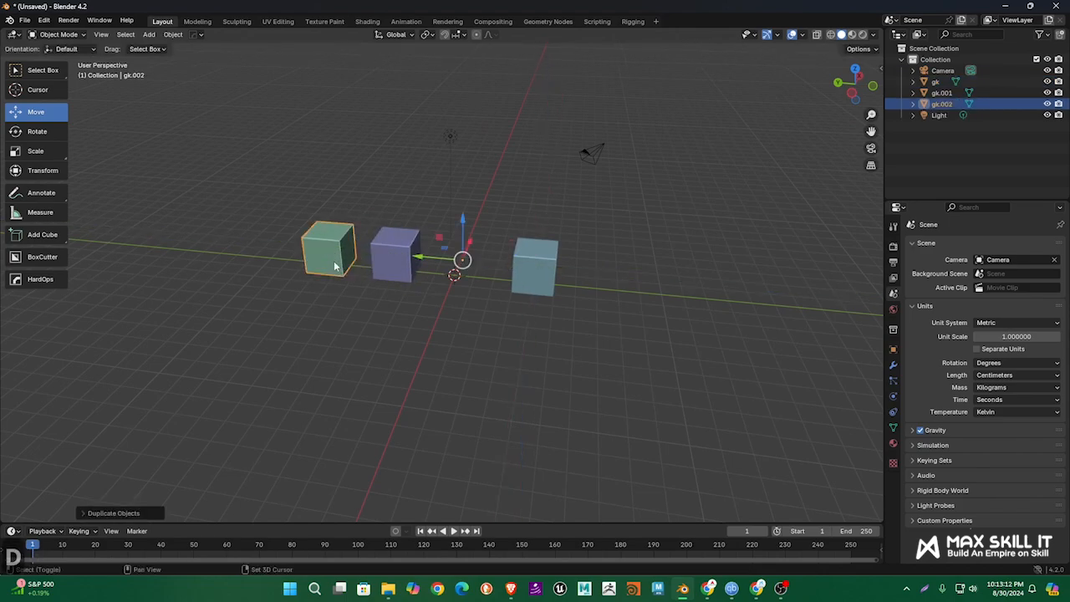
# Make two more copies along the Y axis, each from the previous copy, to extend the row to five cubes
pyautogui.hotkey('shift', 'd')
pyautogui.press('y')
pyautogui.click(258, 256)
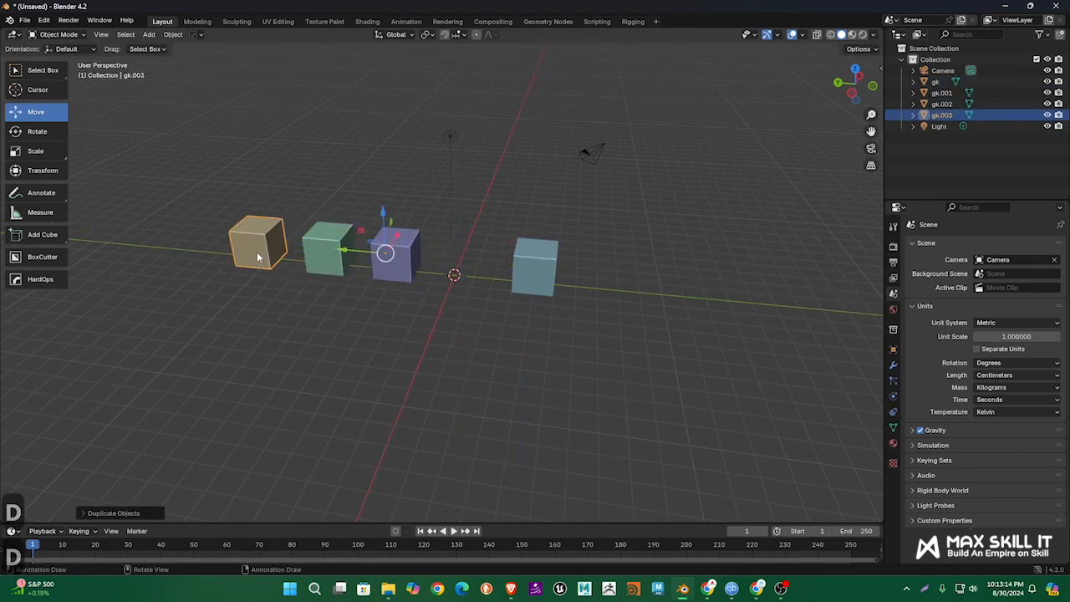
pyautogui.hotkey('shift', 'd')
pyautogui.press('y')
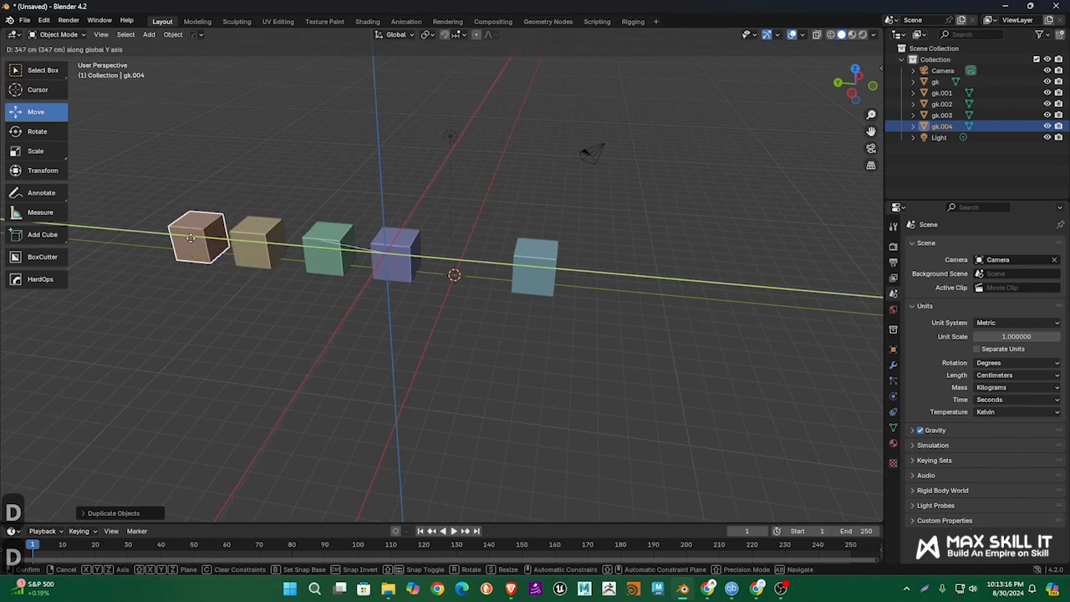
pyautogui.click(191, 250)
# Select all five cubes, with the yellow gk.003 as the active one, and join them into one object
pyautogui.keyDown('shift'); pyautogui.click(535, 275); pyautogui.keyUp('shift')
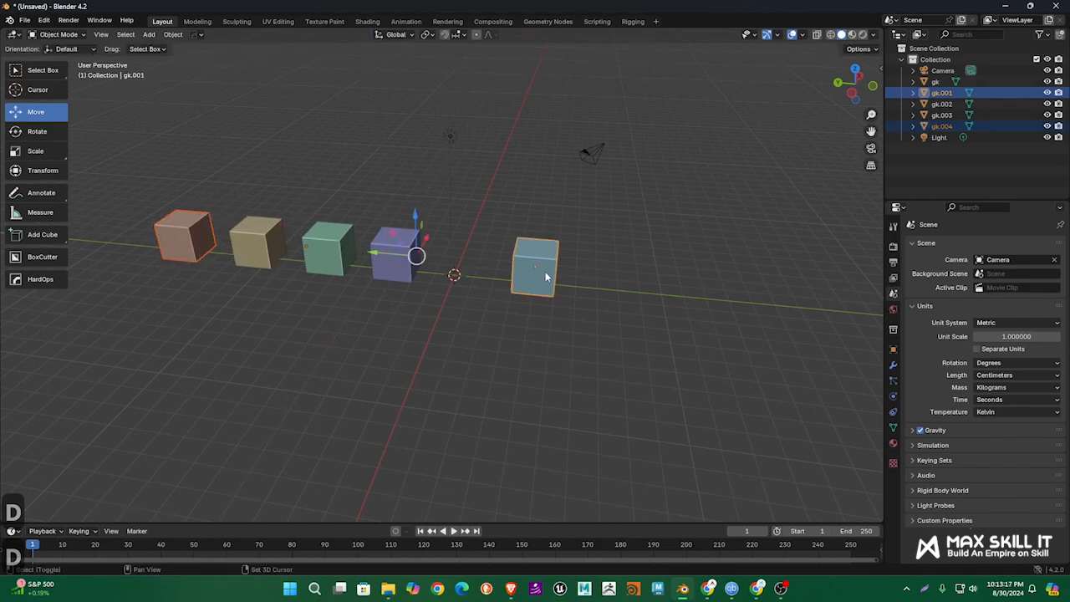
pyautogui.keyDown('shift'); pyautogui.click(372, 264); pyautogui.keyUp('shift')
pyautogui.keyDown('shift'); pyautogui.click(319, 254); pyautogui.keyUp('shift')
pyautogui.keyDown('shift'); pyautogui.click(260, 251); pyautogui.keyUp('shift')
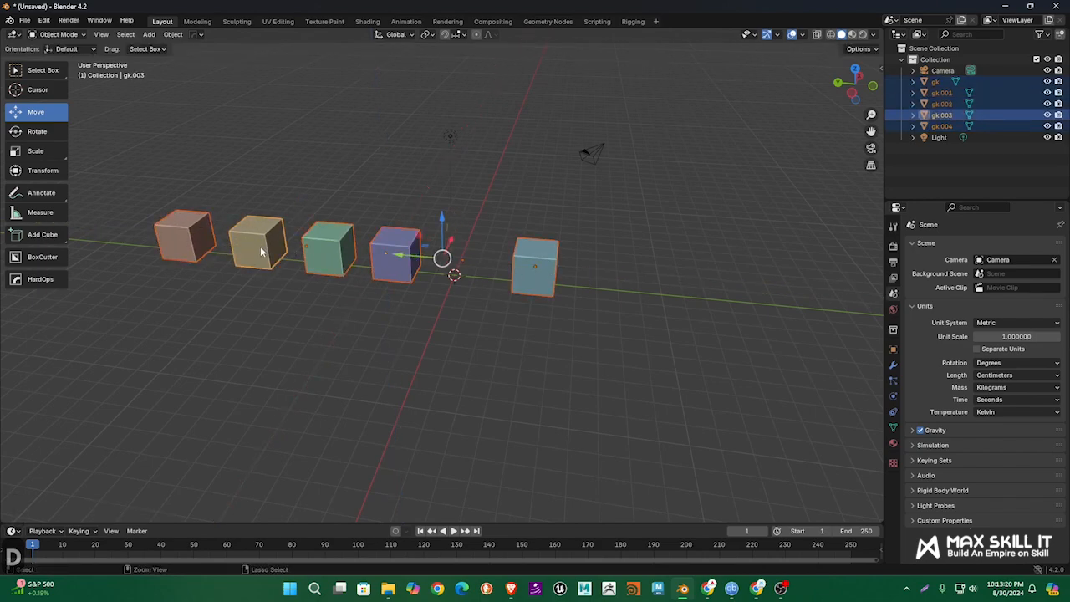
pyautogui.hotkey('ctrl', 'j')
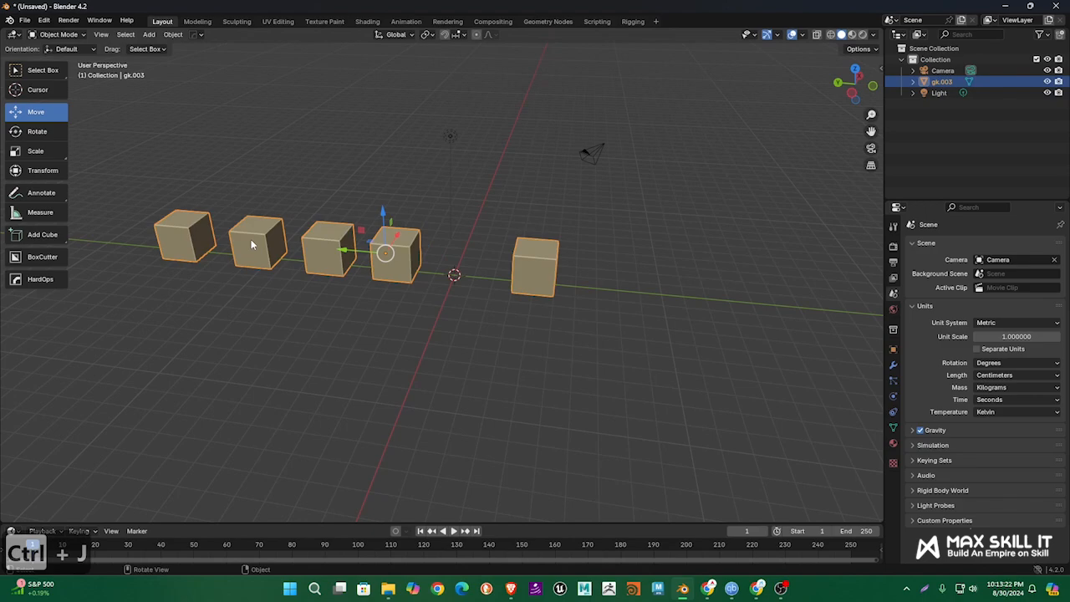
# In Edit Mode, separate the middle cube's linked faces by Selection, and check in Object Mode that the resulting objects select individually
pyautogui.press('Tab')
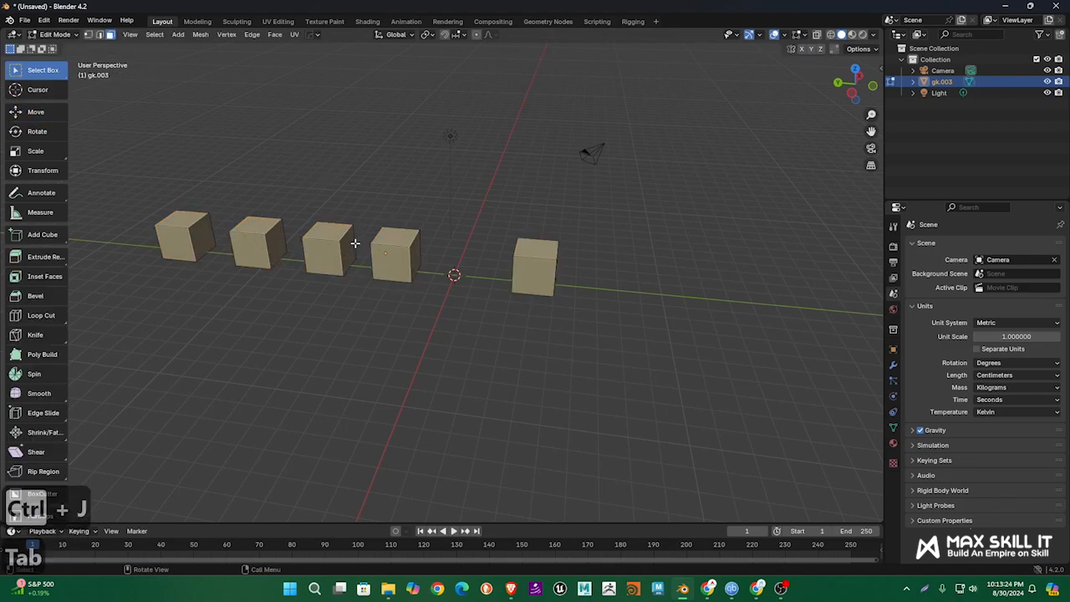
pyautogui.press('l')
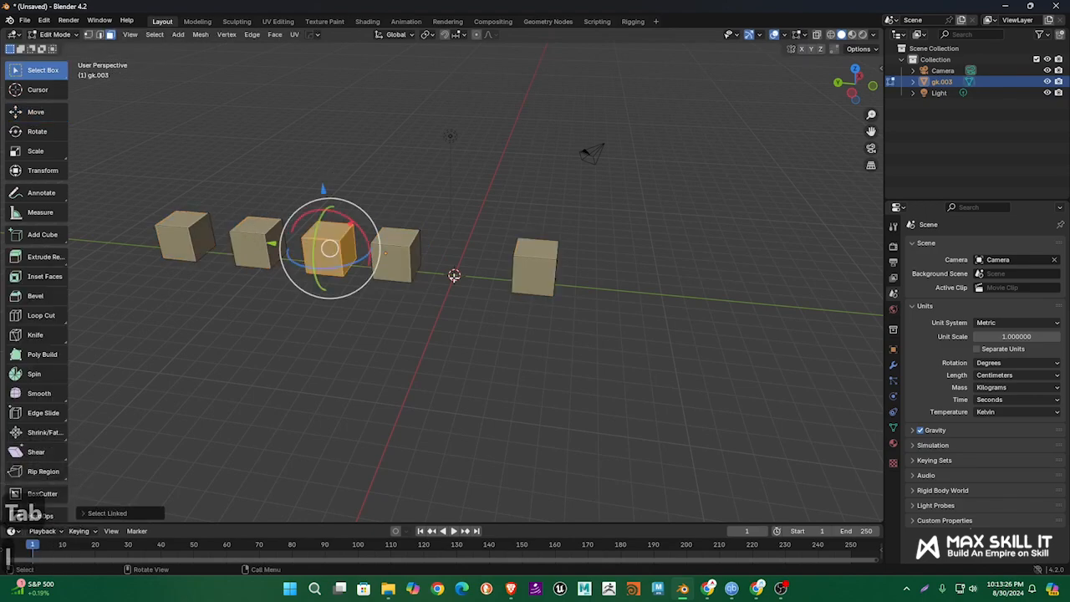
pyautogui.moveTo(456, 277); pyautogui.dragTo(484, 266, button='middle')
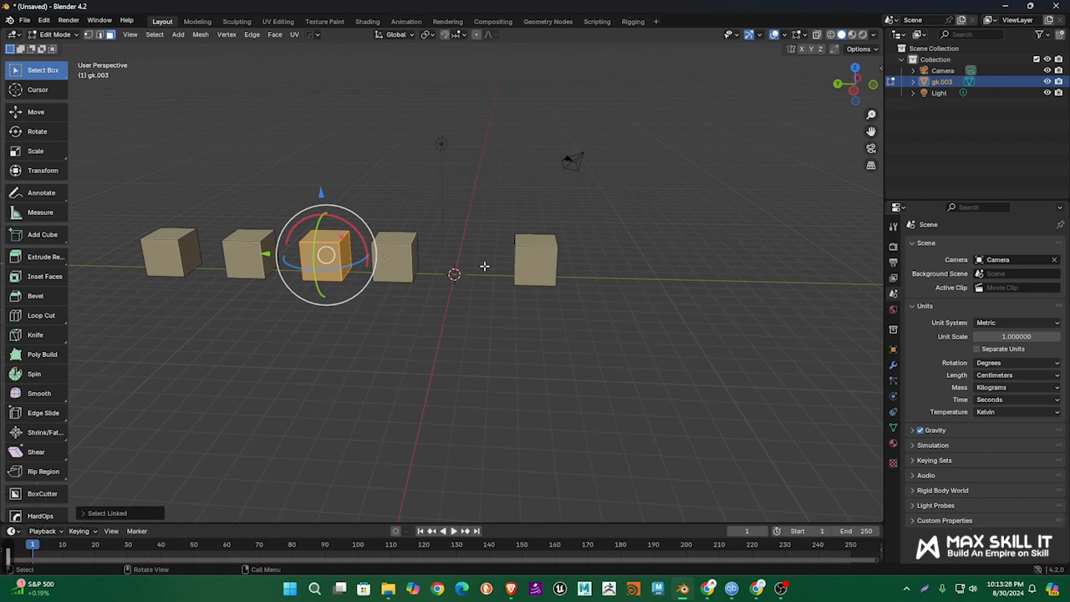
pyautogui.press('p')
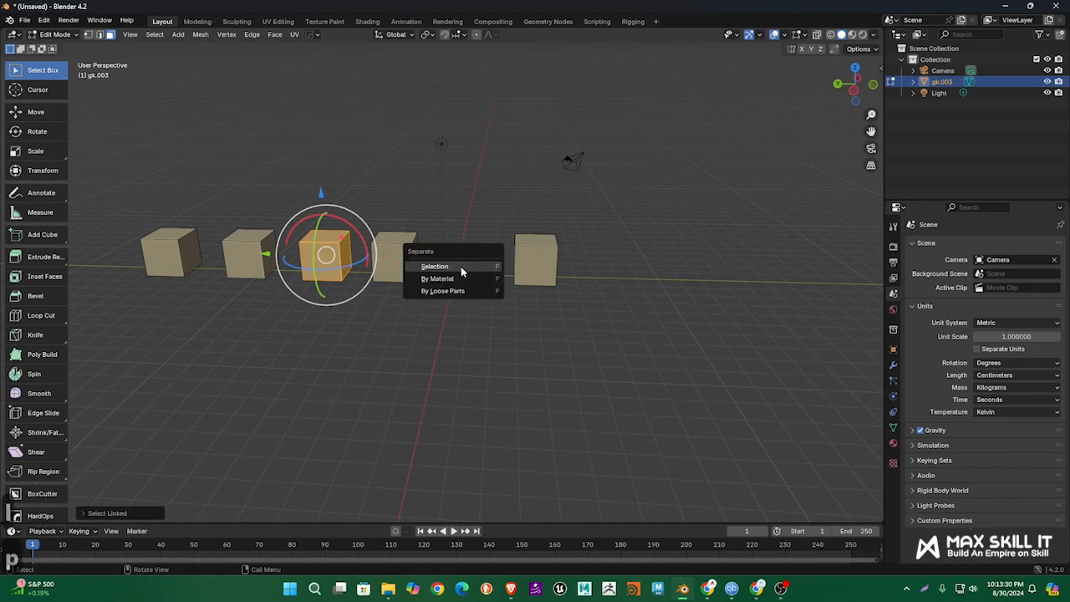
pyautogui.click(460, 266)
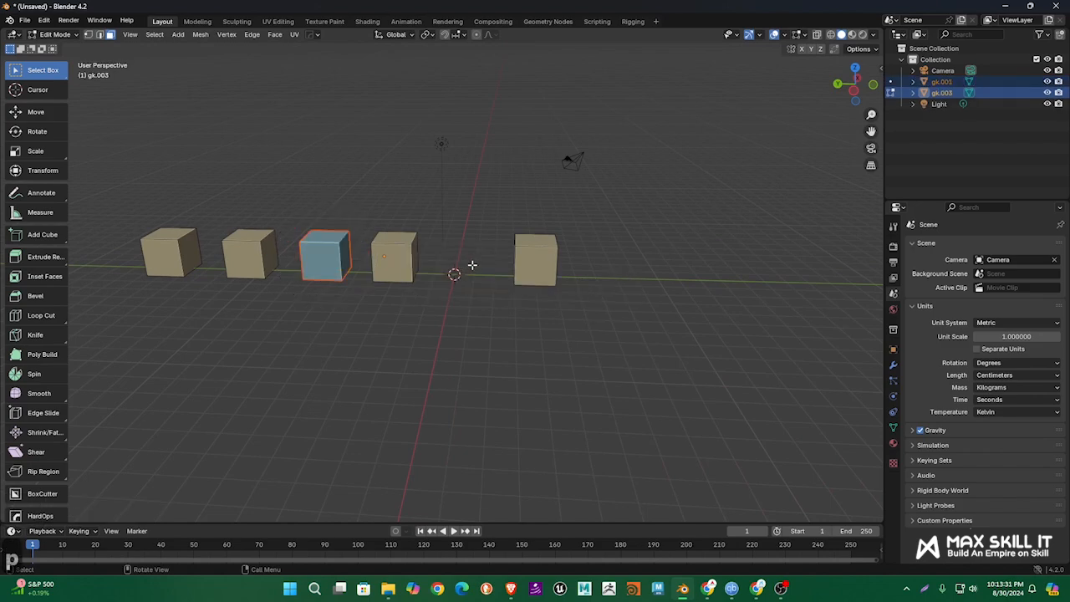
pyautogui.press('Tab')
pyautogui.click(626, 236)
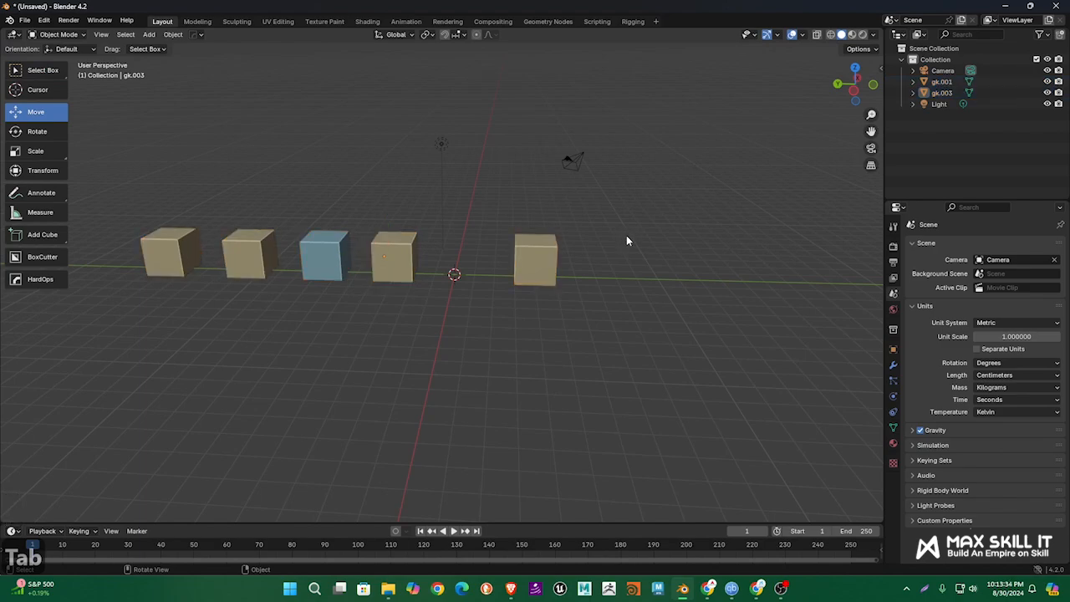
pyautogui.moveTo(626, 235); pyautogui.dragTo(585, 265, button='middle')
pyautogui.click(382, 237)
pyautogui.keyDown('shift'); pyautogui.click(537, 282); pyautogui.keyUp('shift')
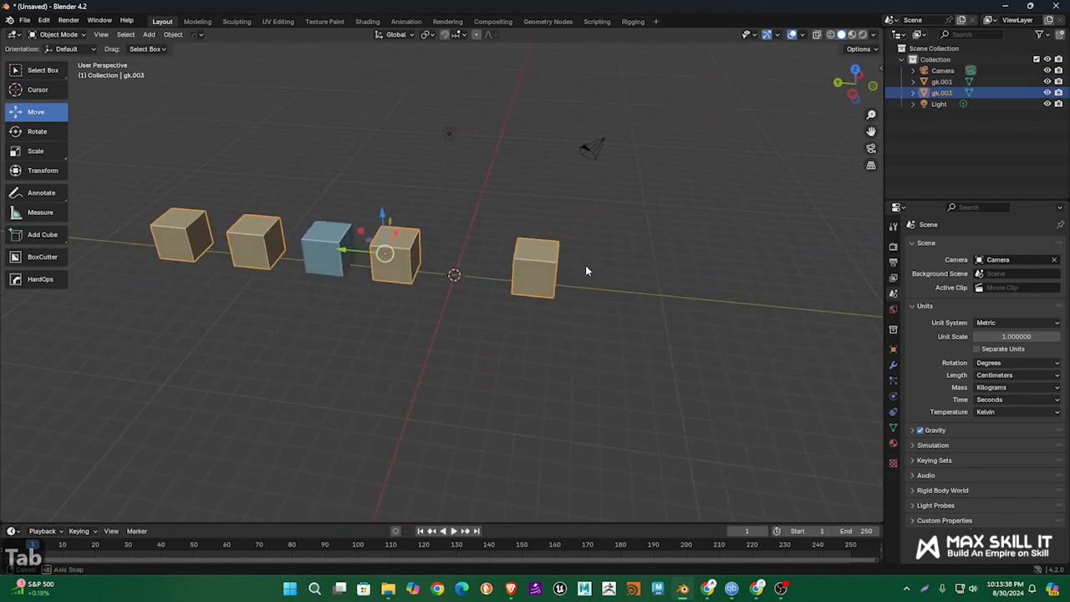
# Undo the selection changes and the separation of the middle cube, going back to the joined mesh in Edit Mode
pyautogui.hotkey('ctrl', 'z')
pyautogui.hotkey('ctrl', 'z')
pyautogui.hotkey('ctrl', 'z')
pyautogui.hotkey('ctrl', 'z')
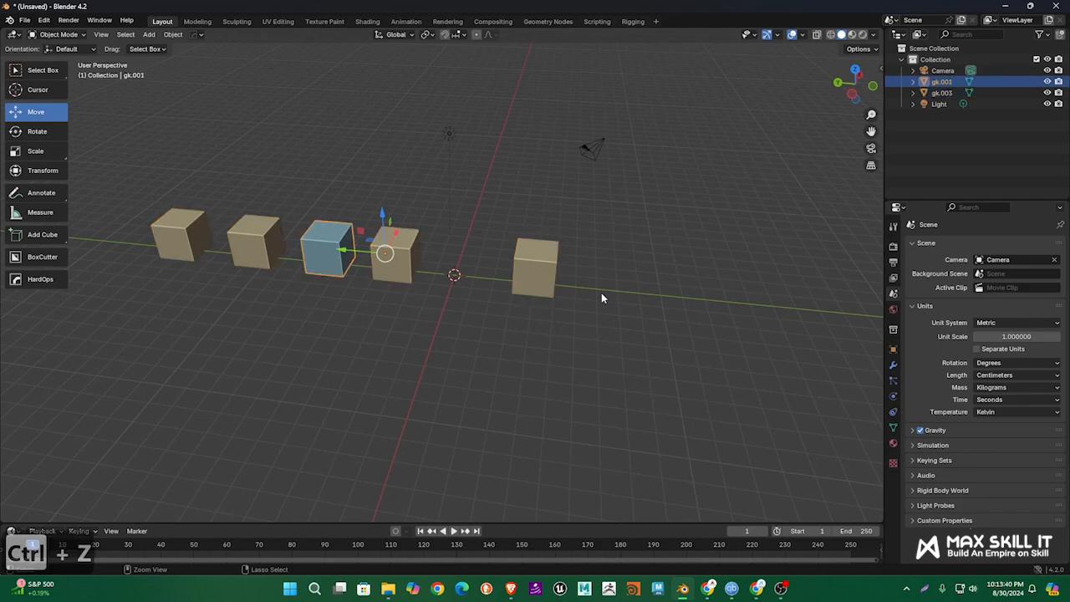
pyautogui.hotkey('ctrl', 'z')
pyautogui.hotkey('ctrl', 'z')
pyautogui.hotkey('ctrl', 'z')
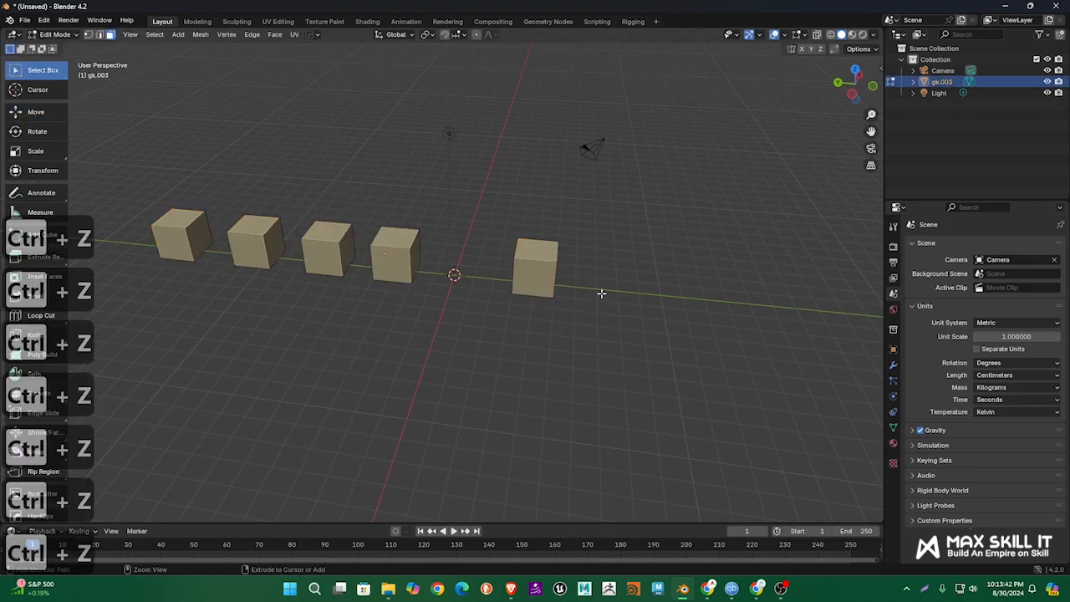
pyautogui.hotkey('ctrl', 'z')
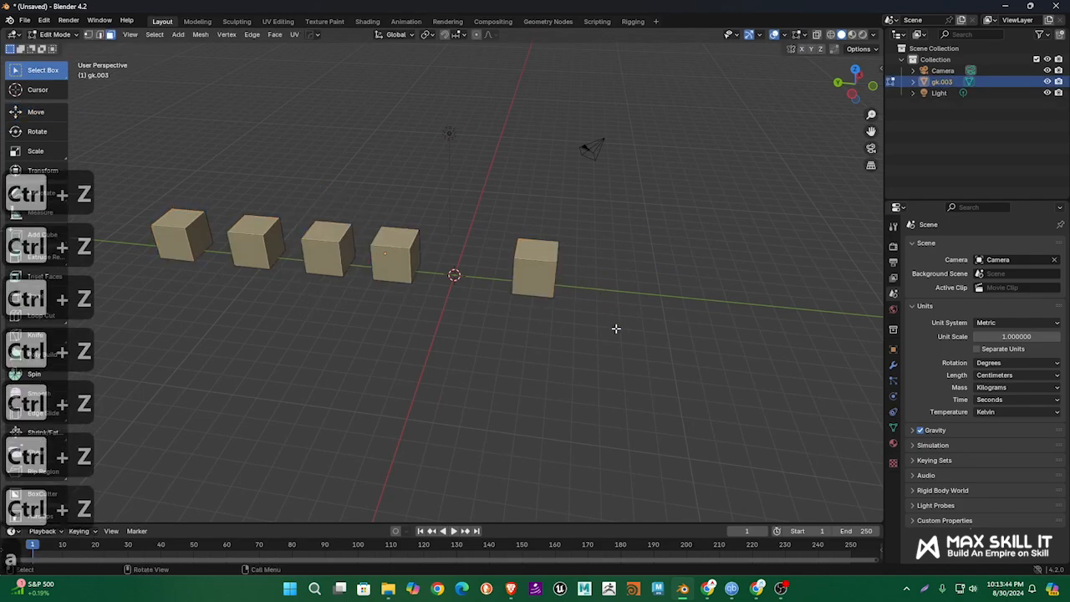
# Select the whole mesh and separate it By Loose Parts, returning to Object Mode with nothing selected
pyautogui.press('a')
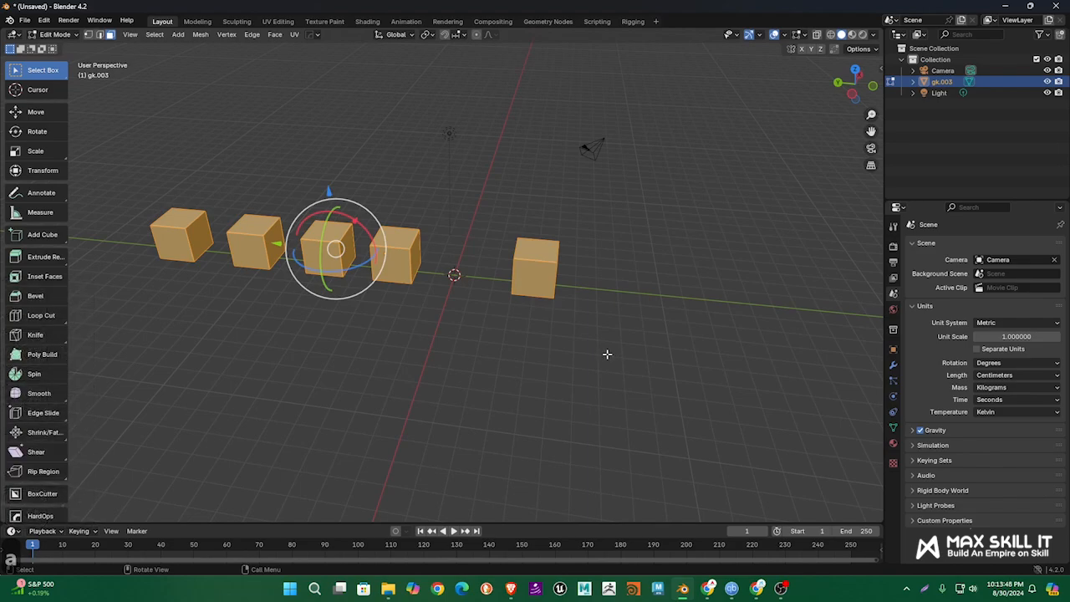
pyautogui.press('p')
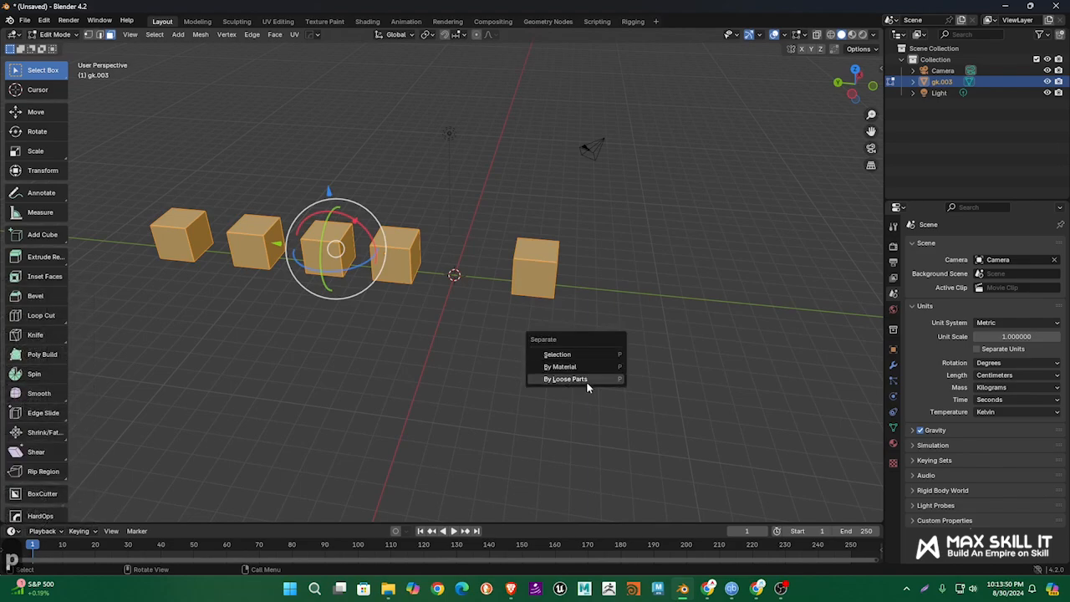
pyautogui.click(586, 379)
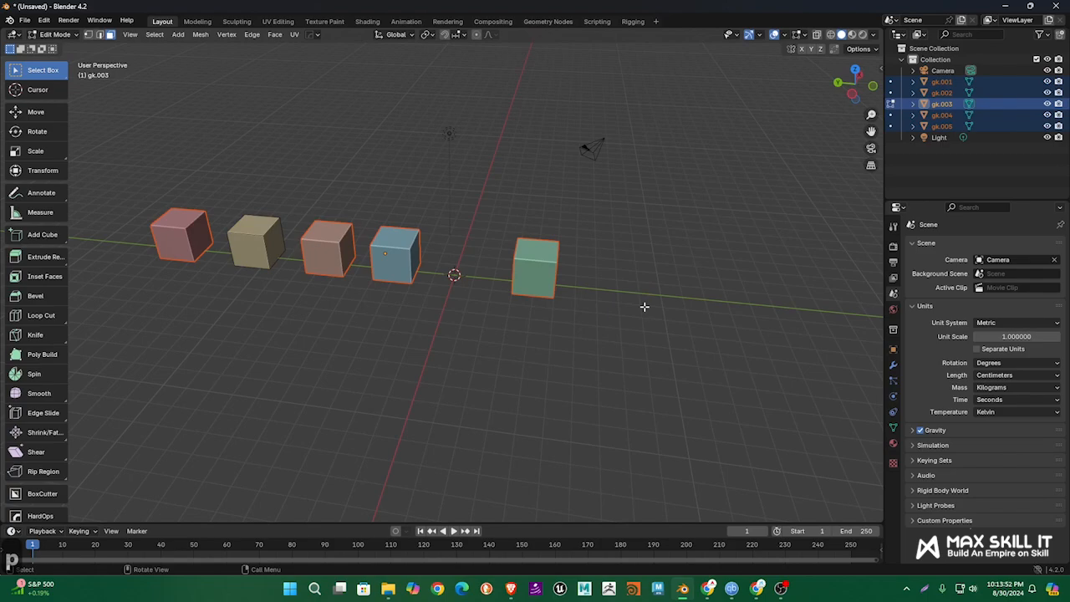
pyautogui.press('Tab')
pyautogui.click(643, 305)
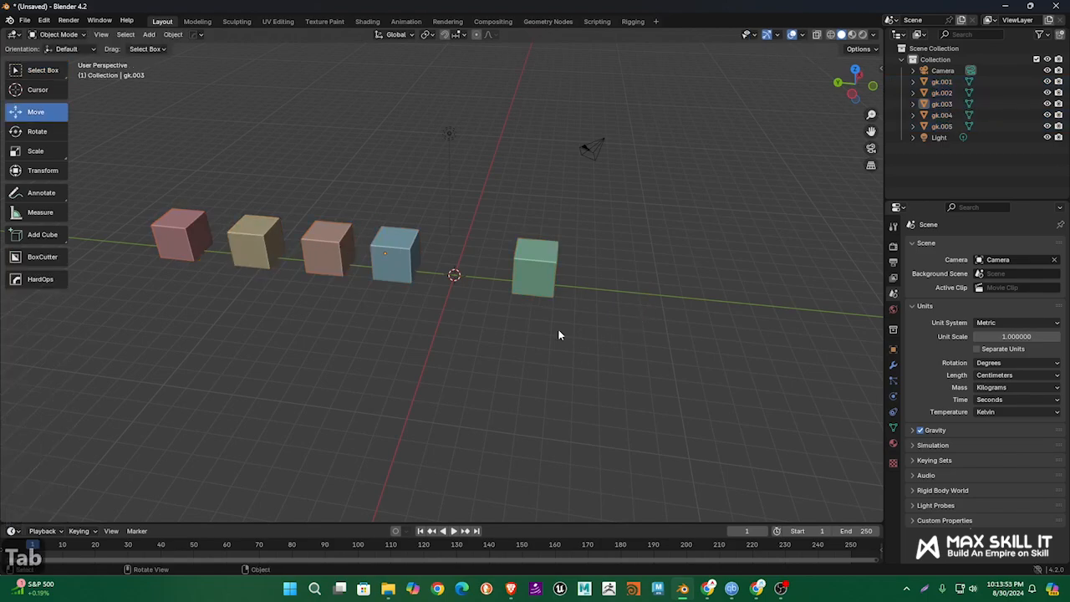
# Select the separated cubes one after another to check that each is its own object, and clear the selection
pyautogui.click(544, 259)
pyautogui.keyDown('shift'); pyautogui.click(415, 247); pyautogui.keyUp('shift')
pyautogui.click(409, 252)
pyautogui.click(320, 243)
pyautogui.click(251, 242)
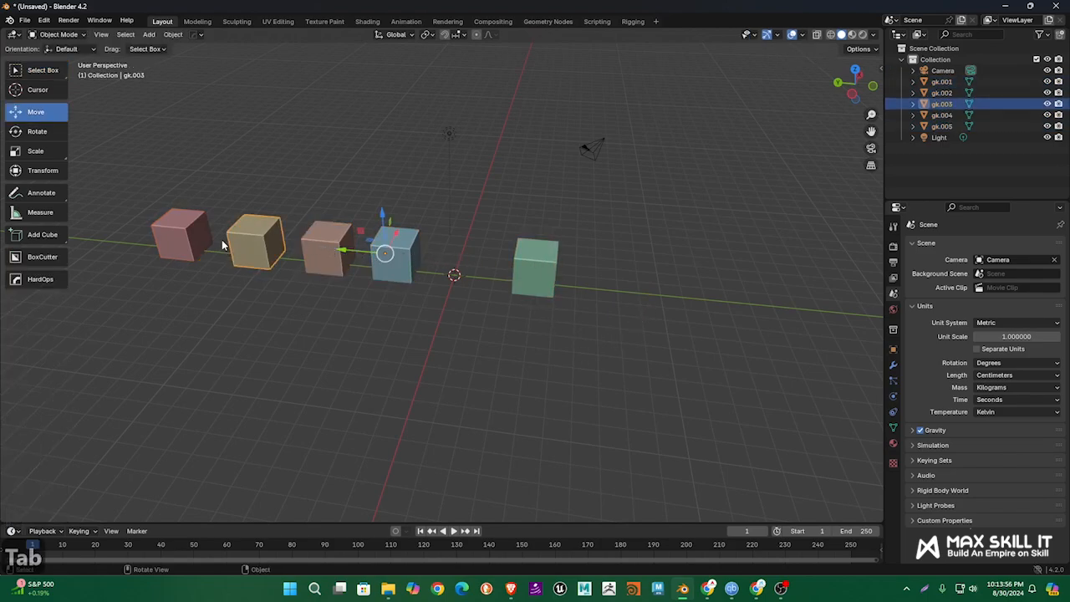
pyautogui.click(188, 223)
pyautogui.scroll(-3, 600, 272)
pyautogui.moveTo(599, 273); pyautogui.dragTo(629, 253, button='middle')
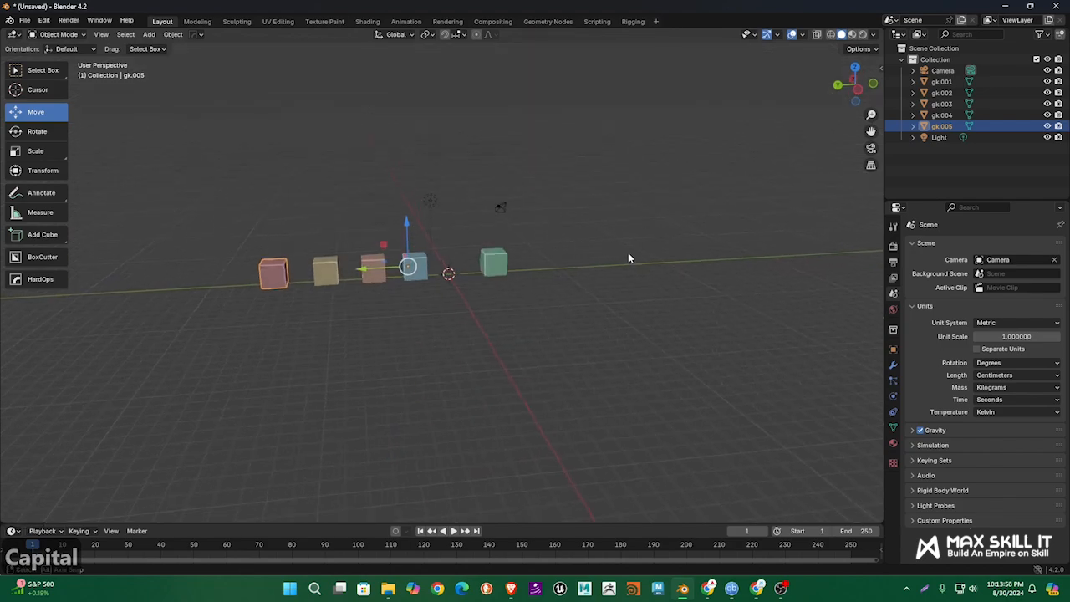
pyautogui.click(630, 283)
pyautogui.scroll(2, 630, 287)
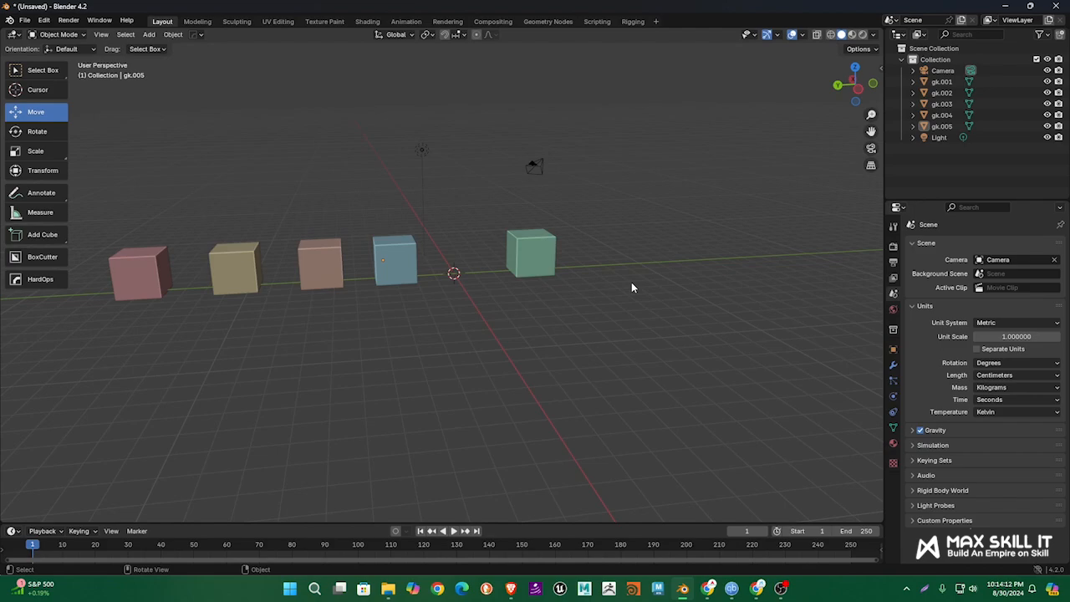
# Enter Edit Mode on the green cube gk.002 at the end of the row and select its top face
pyautogui.click(541, 258)
pyautogui.moveTo(642, 266); pyautogui.dragTo(656, 283, button='middle')
pyautogui.press('capslock')
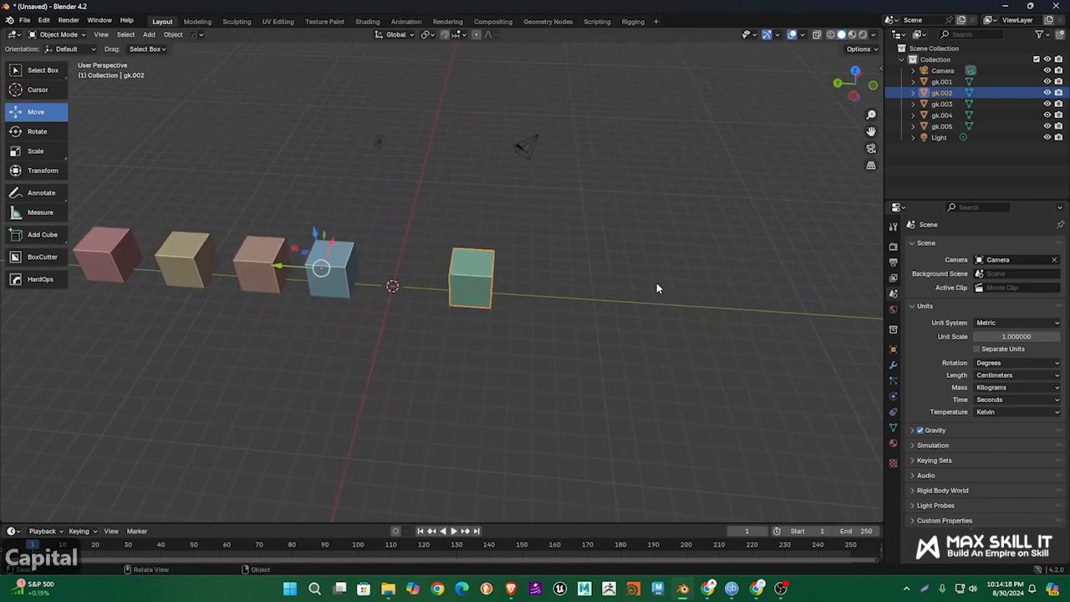
pyautogui.press('Tab')
pyautogui.scroll(2, 649, 277)
pyautogui.click(503, 265)
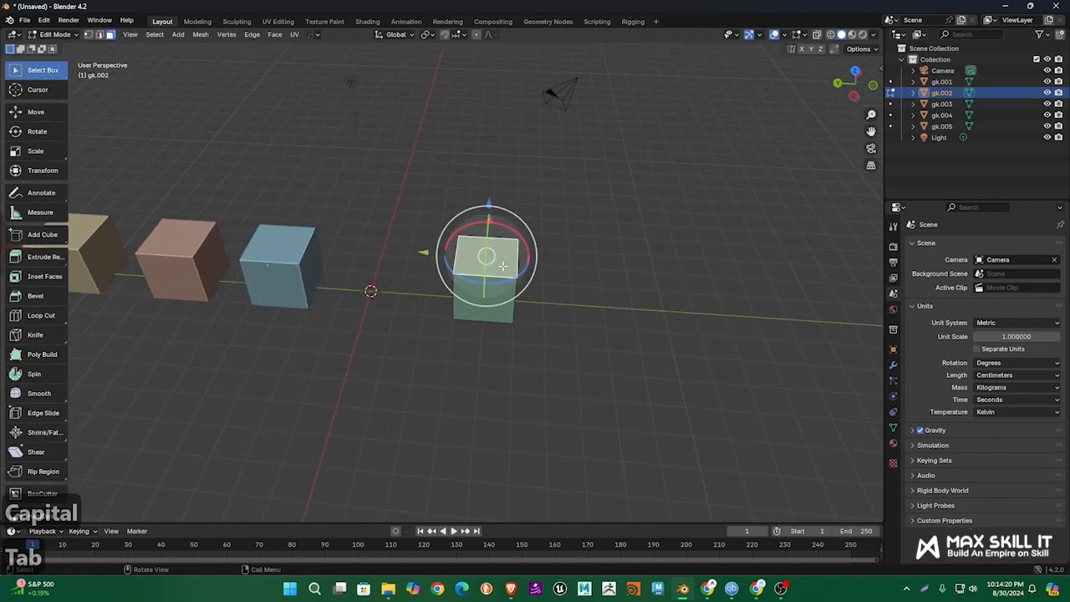
pyautogui.scroll(-3, 658, 252)
pyautogui.keyDown('shift'); pyautogui.moveTo(638, 269); pyautogui.dragTo(613, 220, button='middle'); pyautogui.keyUp('shift')
pyautogui.scroll(2, 612, 247)
pyautogui.scroll(-1, 613, 221)
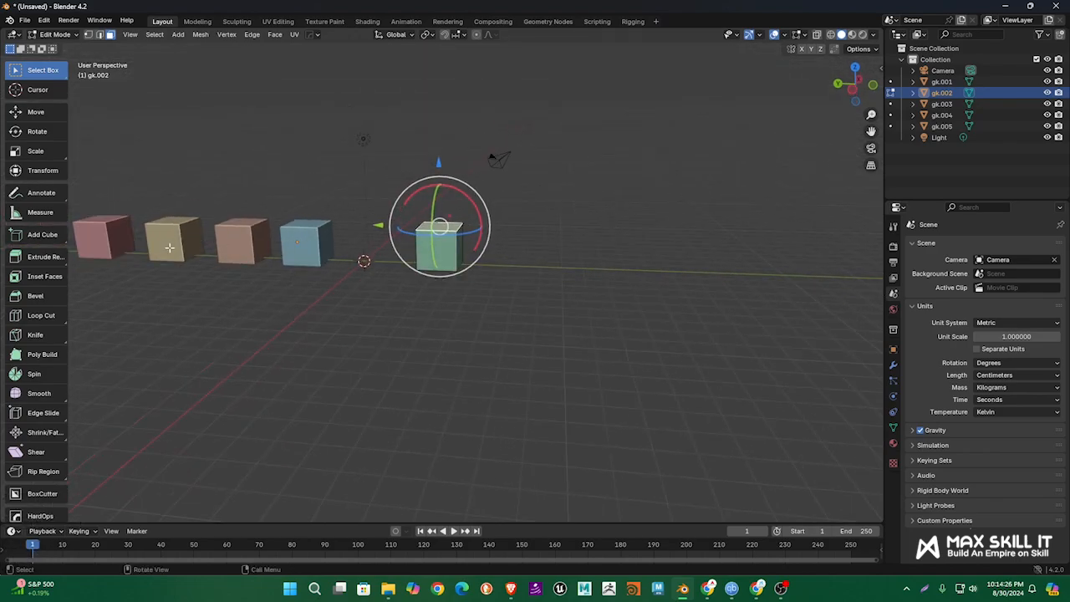
pyautogui.moveTo(580, 208); pyautogui.dragTo(634, 258, button='middle')
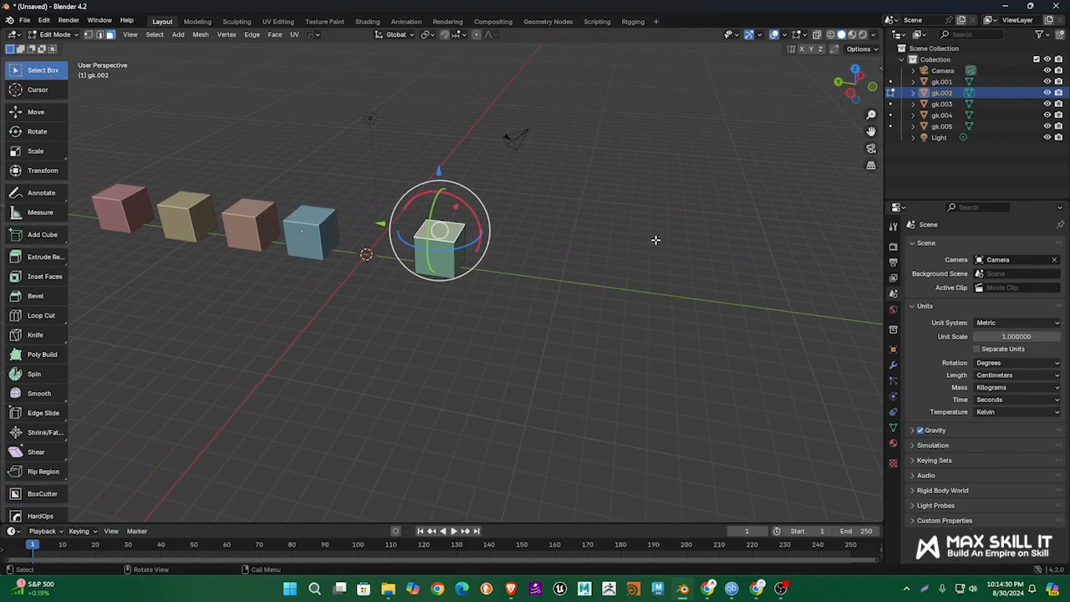
# Extrude the green cube's top face upward into a tall column, scale that face up to flare the shape, and deselect it
pyautogui.press('e')
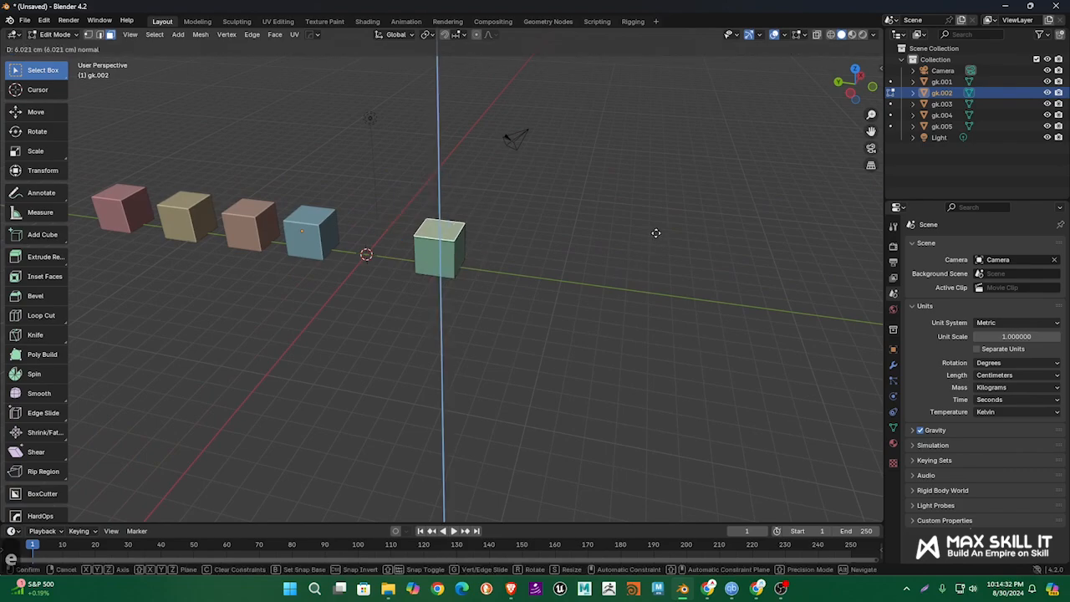
pyautogui.click(652, 108)
pyautogui.moveTo(630, 191); pyautogui.dragTo(616, 259, button='middle')
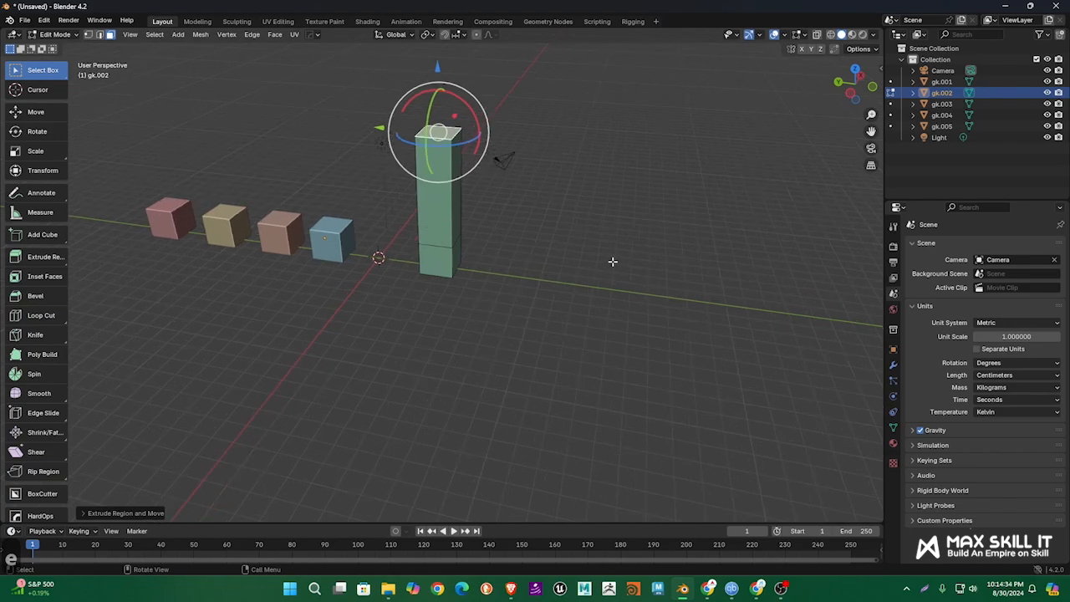
pyautogui.press('s')
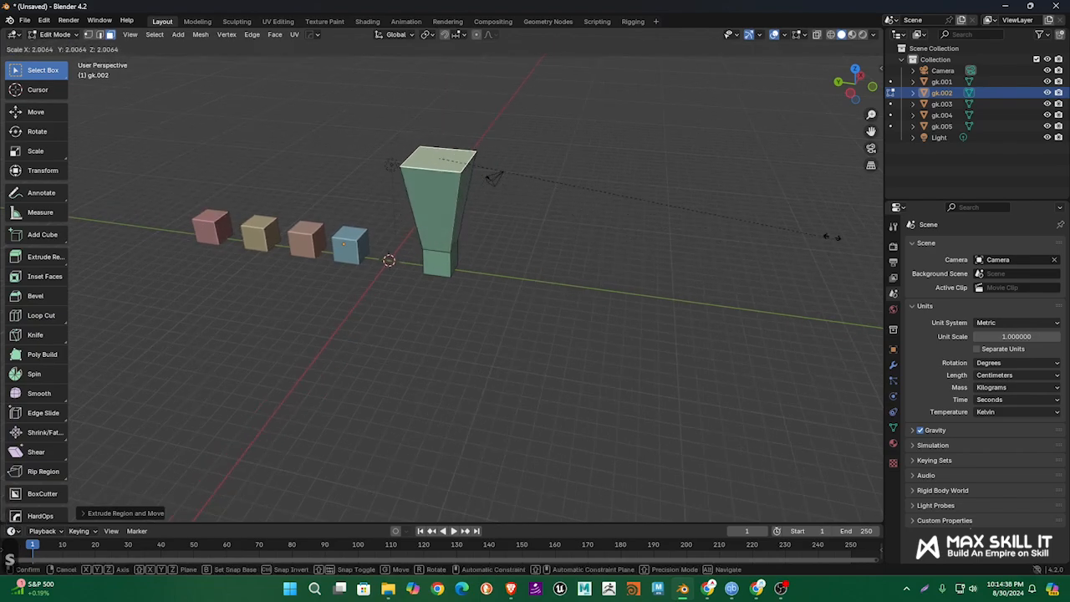
pyautogui.click(210, 342)
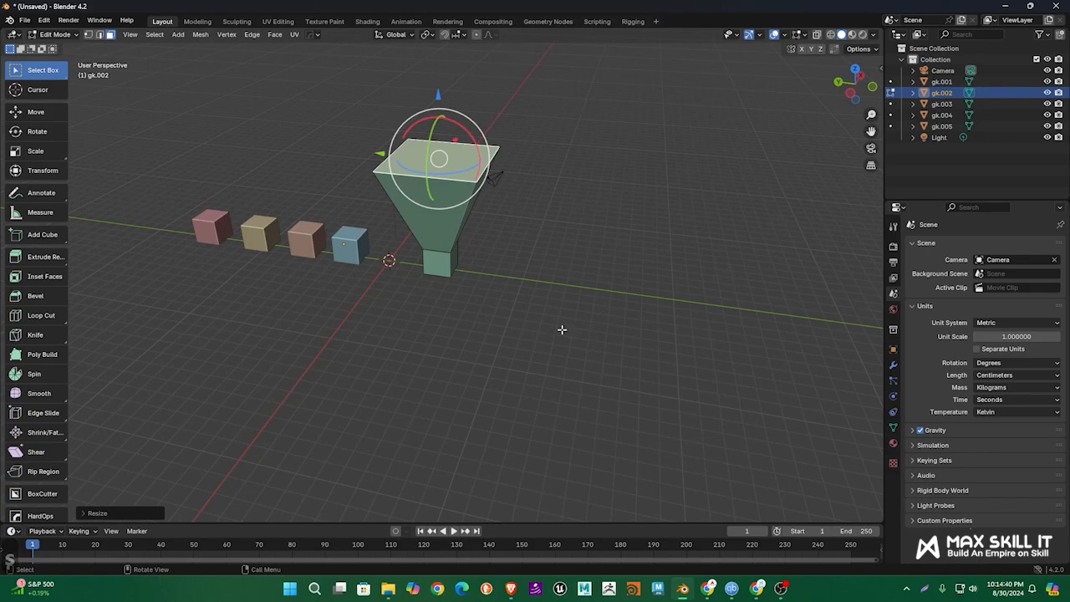
pyautogui.click(592, 274)
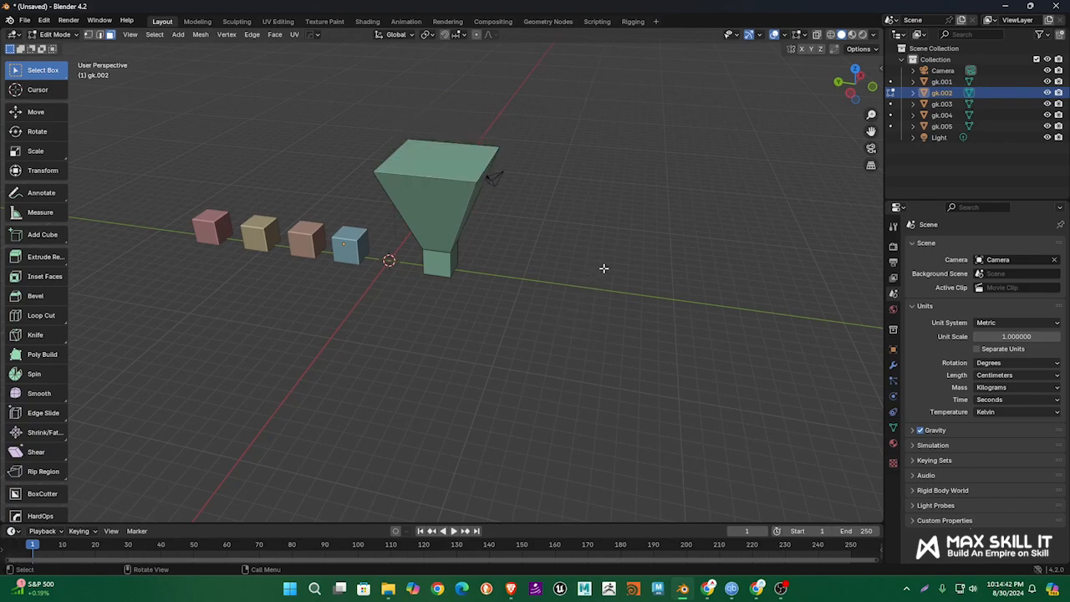
pyautogui.moveTo(603, 269)
pyautogui.mouseDown(button='middle')
pyautogui.moveTo(642, 268)
pyautogui.moveTo(613, 269)
pyautogui.mouseUp(button='middle')
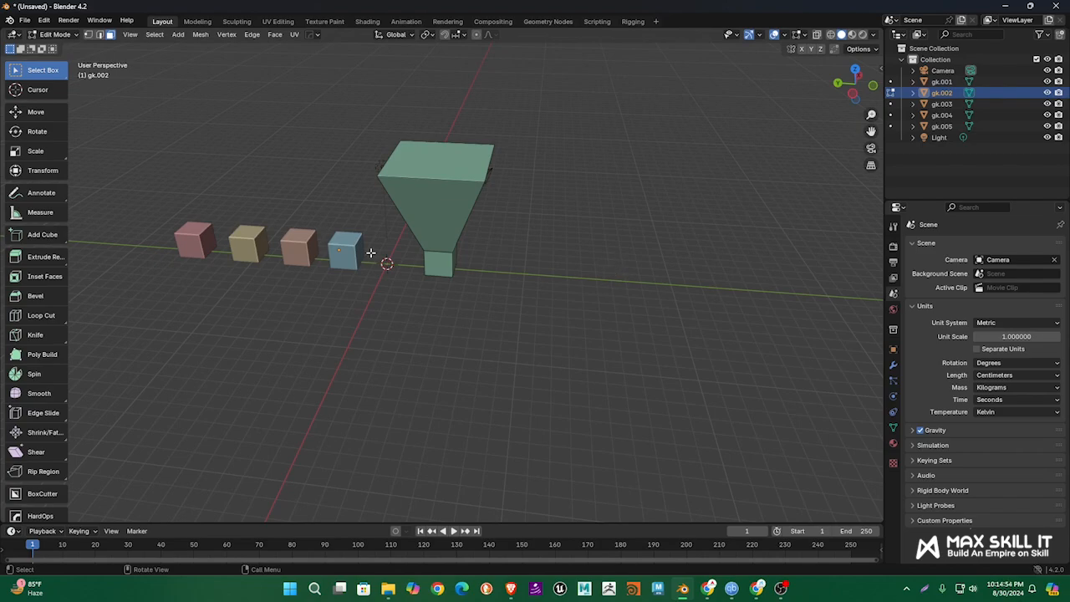
# Return to Object Mode, keep the Move tool active, and delete the flared green object gk.002
pyautogui.press('Tab')
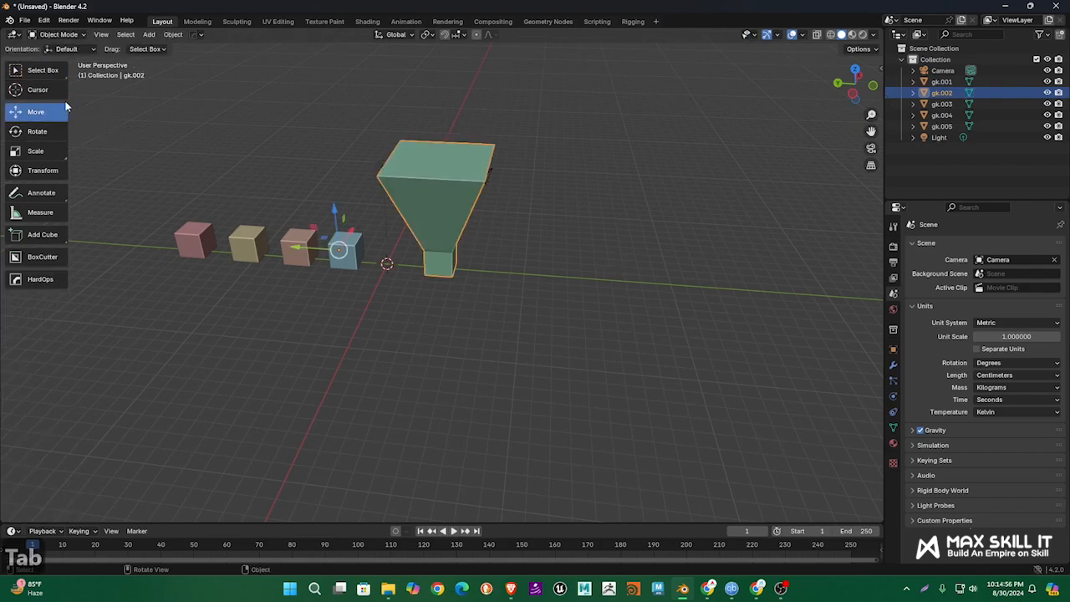
pyautogui.click(37, 131)
pyautogui.click(35, 151)
pyautogui.click(36, 114)
pyautogui.click(481, 230)
pyautogui.click(460, 215)
pyautogui.press('Delete')
# Select the blue cube gk.001 and move it along the Y axis past the origin to about Y -874 cm
pyautogui.click(338, 249)
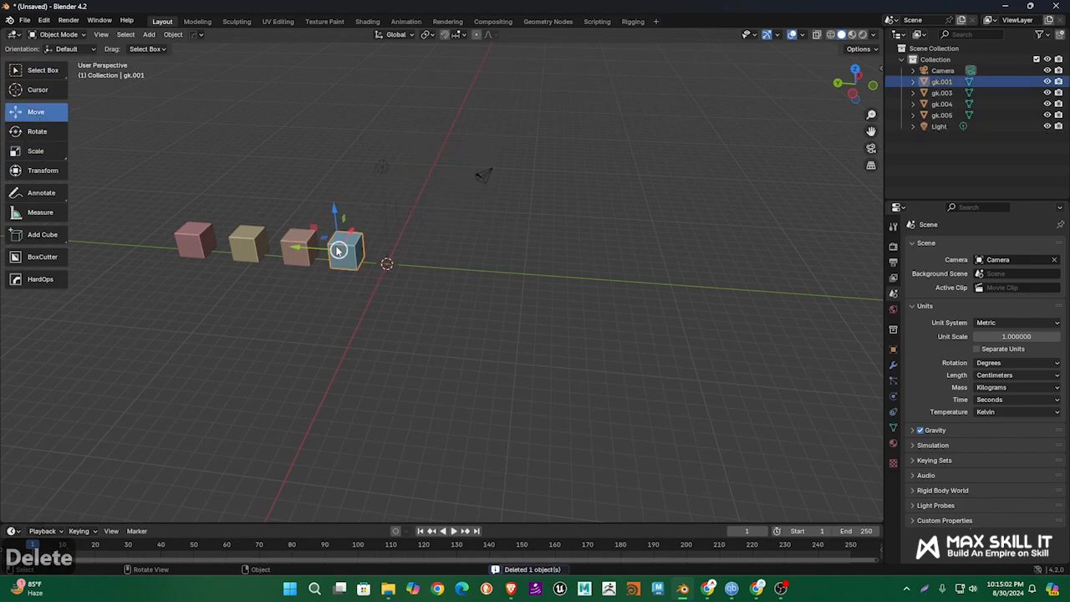
pyautogui.moveTo(304, 250); pyautogui.dragTo(474, 274)
pyautogui.scroll(4, 551, 259)
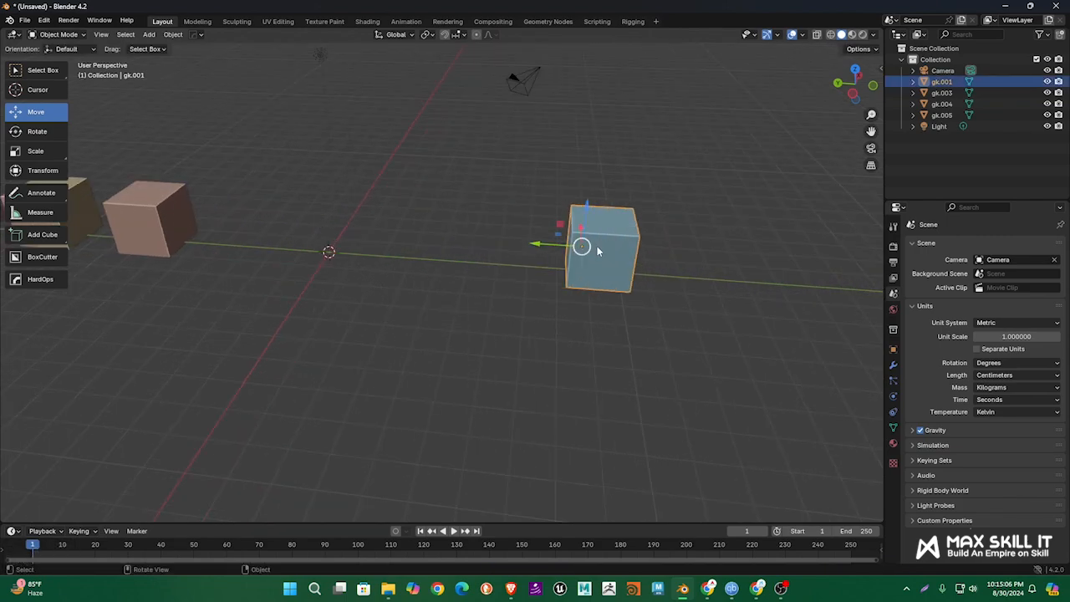
pyautogui.scroll(1, 597, 248)
pyautogui.keyDown('shift'); pyautogui.moveTo(660, 261); pyautogui.dragTo(567, 247, button='middle'); pyautogui.keyUp('shift')
pyautogui.scroll(2, 597, 251)
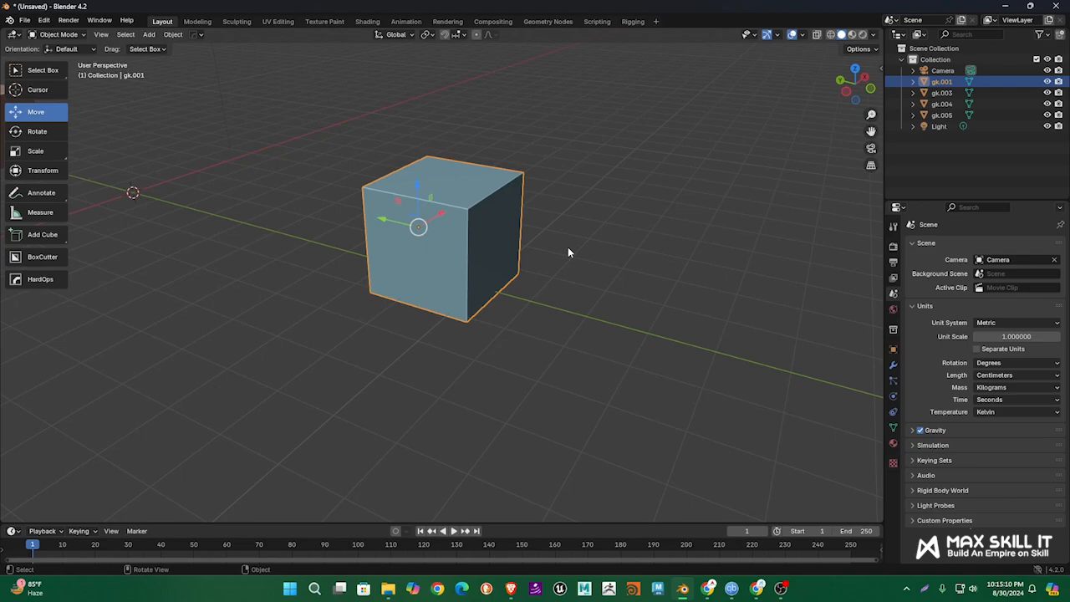
# Try to move the blue cube freely with Grab, without any axis constraint
pyautogui.press('g')
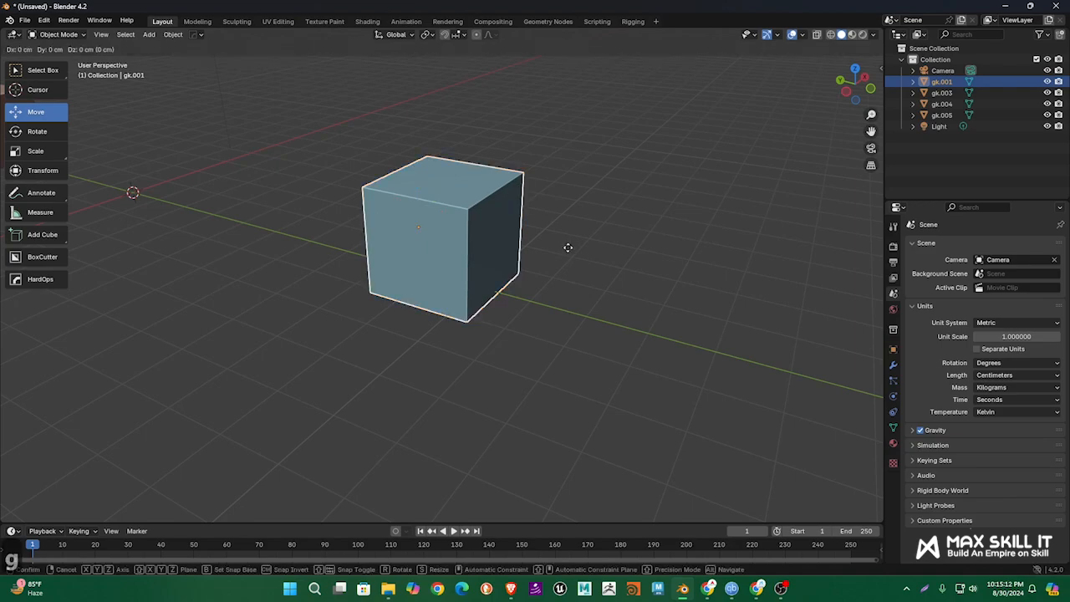
pyautogui.rightClick(567, 247)
pyautogui.scroll(-7, 569, 246)
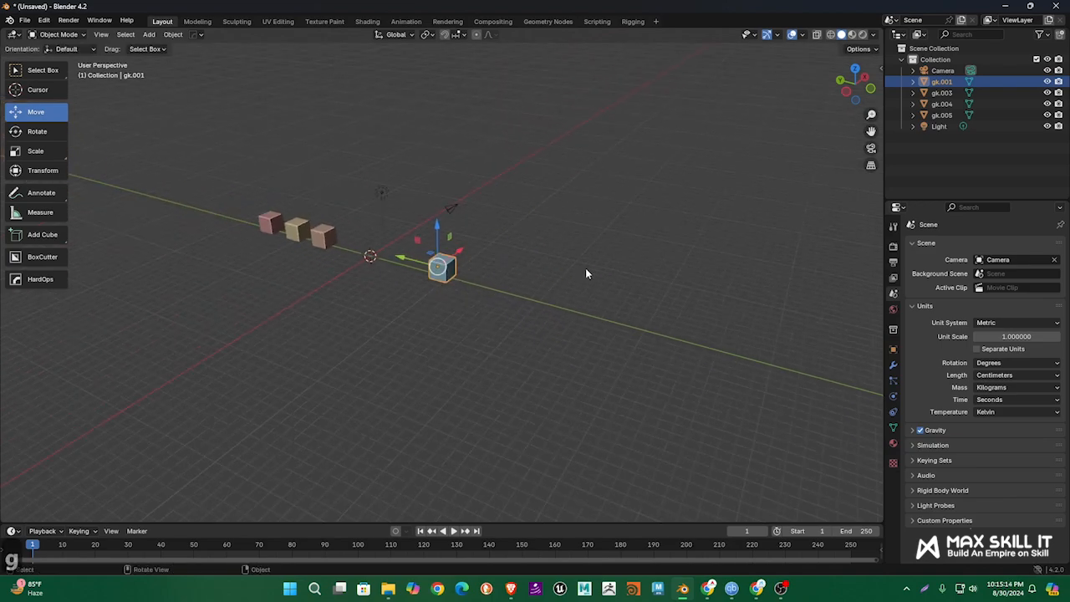
pyautogui.press('g')
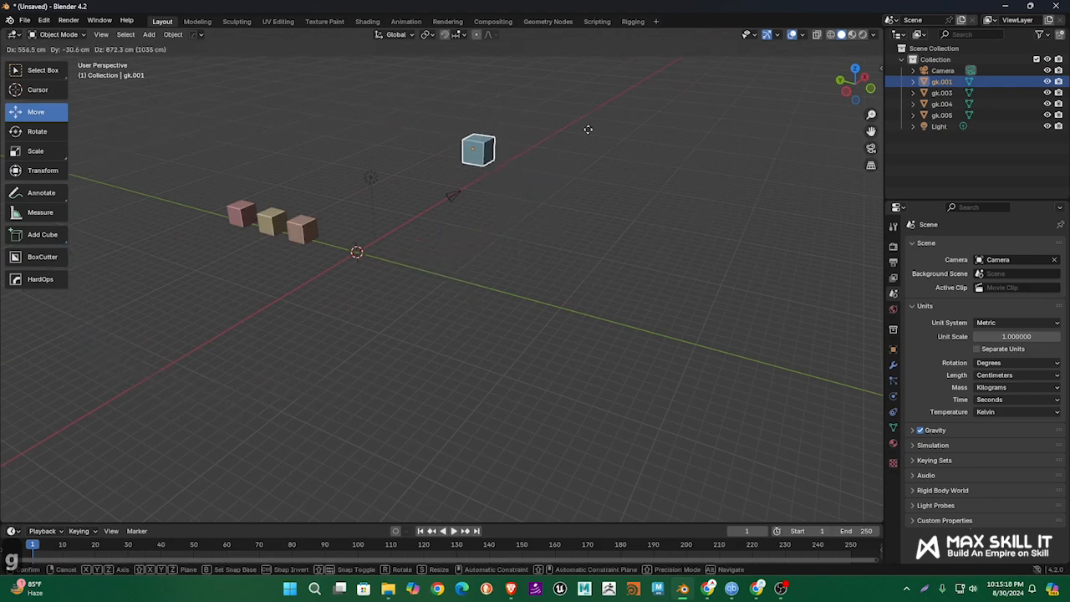
pyautogui.click(547, 259)
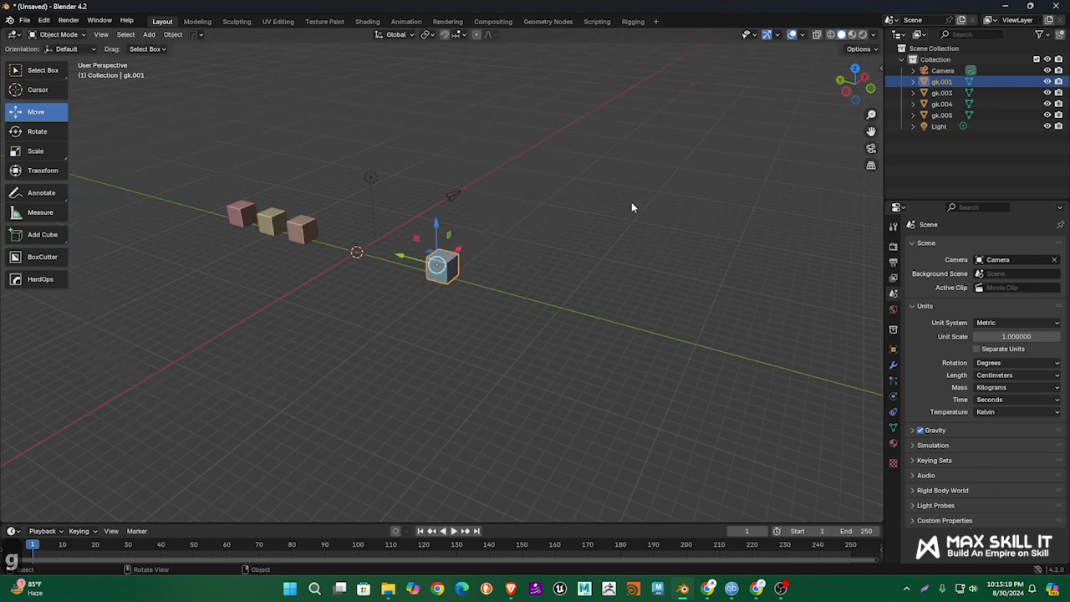
# Make Select Box the active tool while the blue cube stays selected
pyautogui.click(37, 132)
pyautogui.click(39, 110)
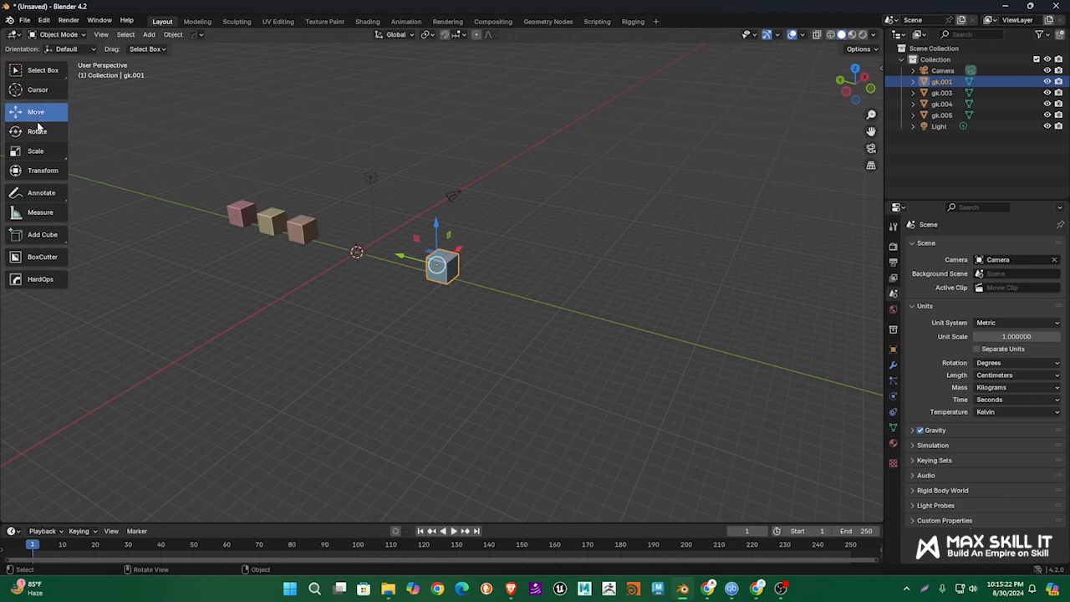
pyautogui.click(40, 71)
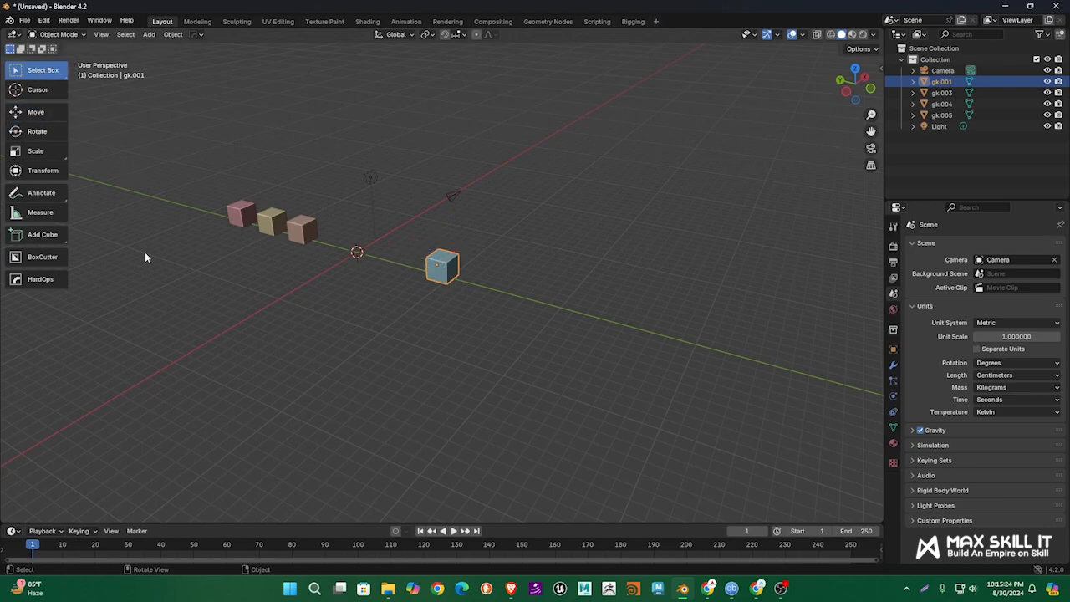
# Try constraining the blue cube's move to global X, Y and Z in turn, offset it 10 cm along Z, and undo the move
pyautogui.press('g')
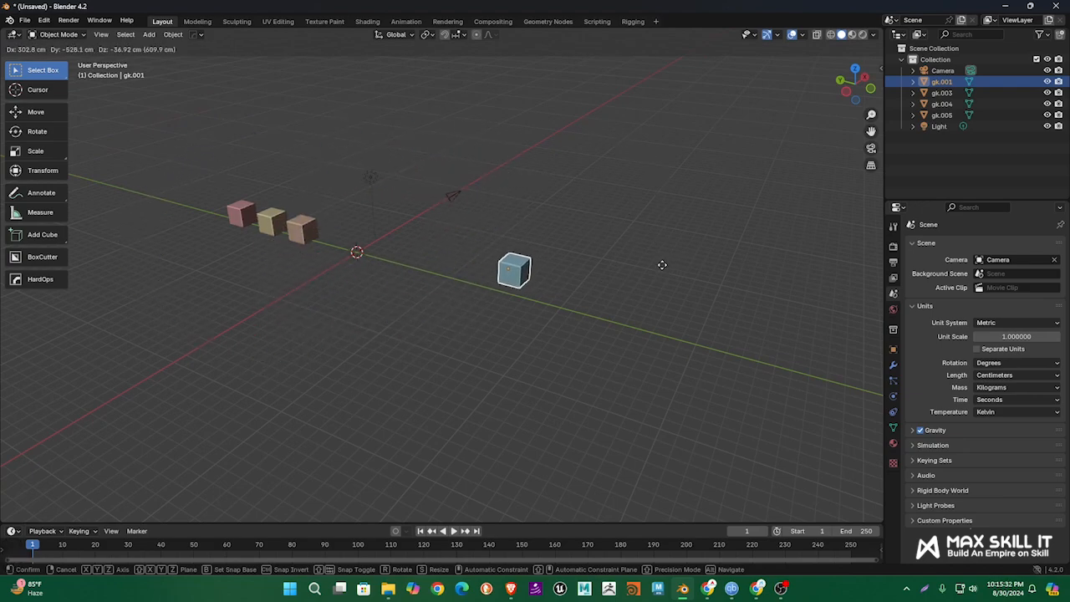
pyautogui.press('x')
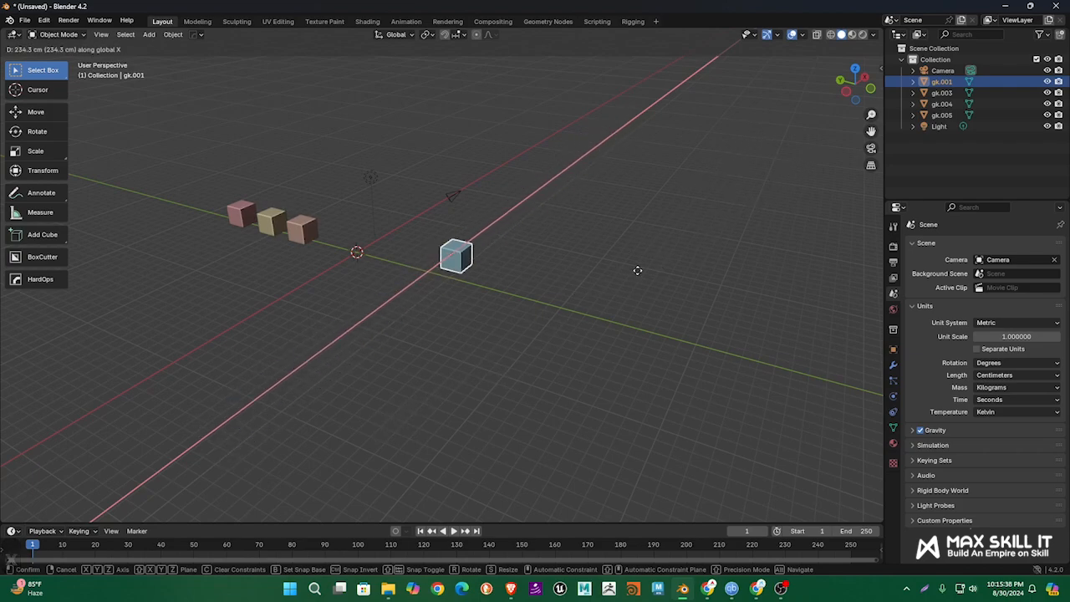
pyautogui.press('y')
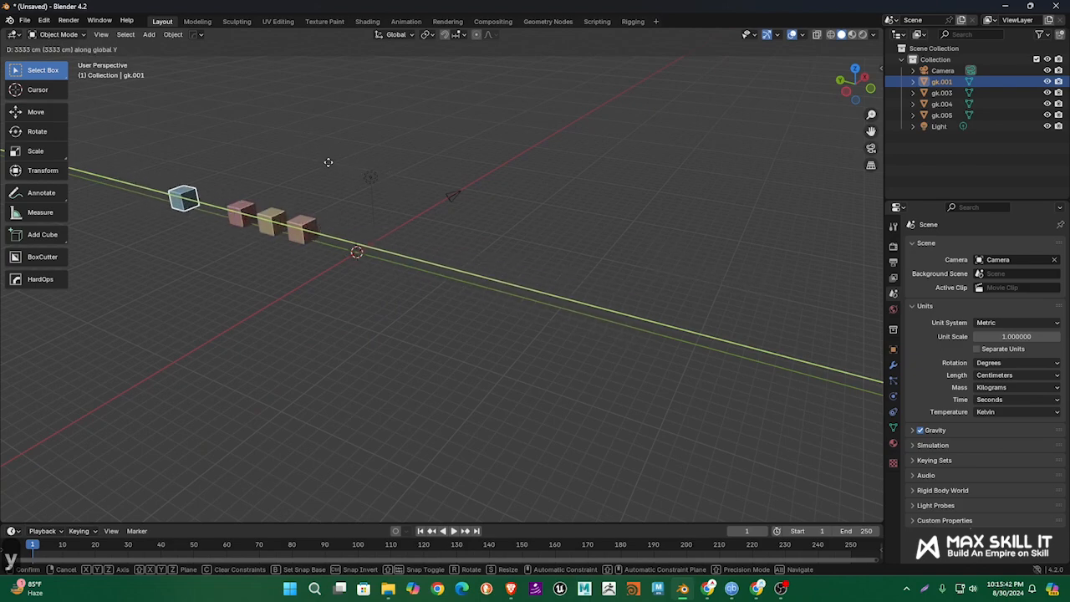
pyautogui.press('z')
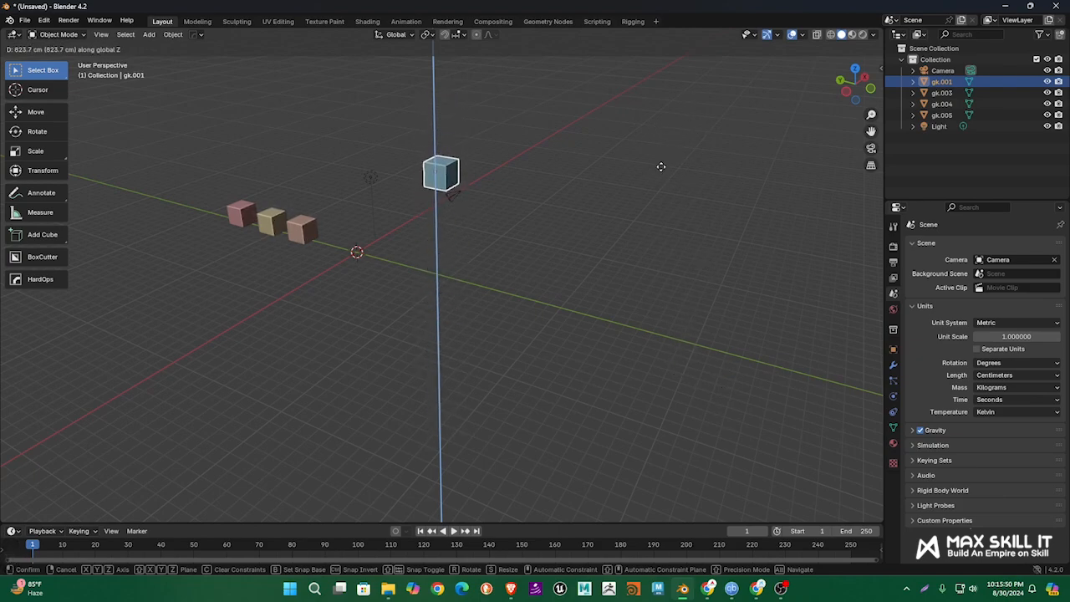
pyautogui.write('10')
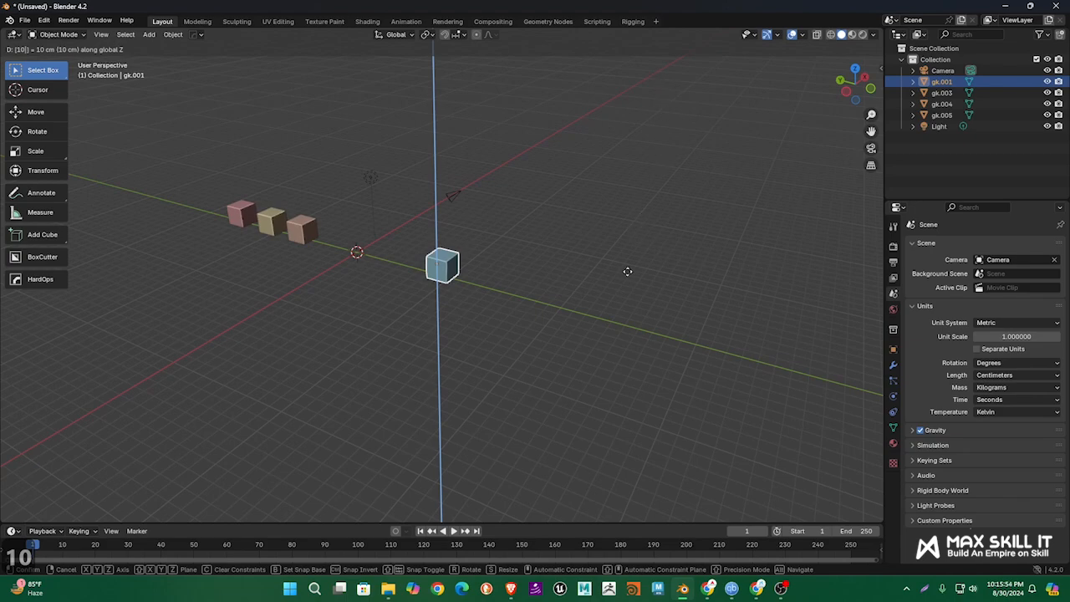
pyautogui.click(627, 277)
pyautogui.moveTo(627, 277); pyautogui.dragTo(565, 327, button='middle')
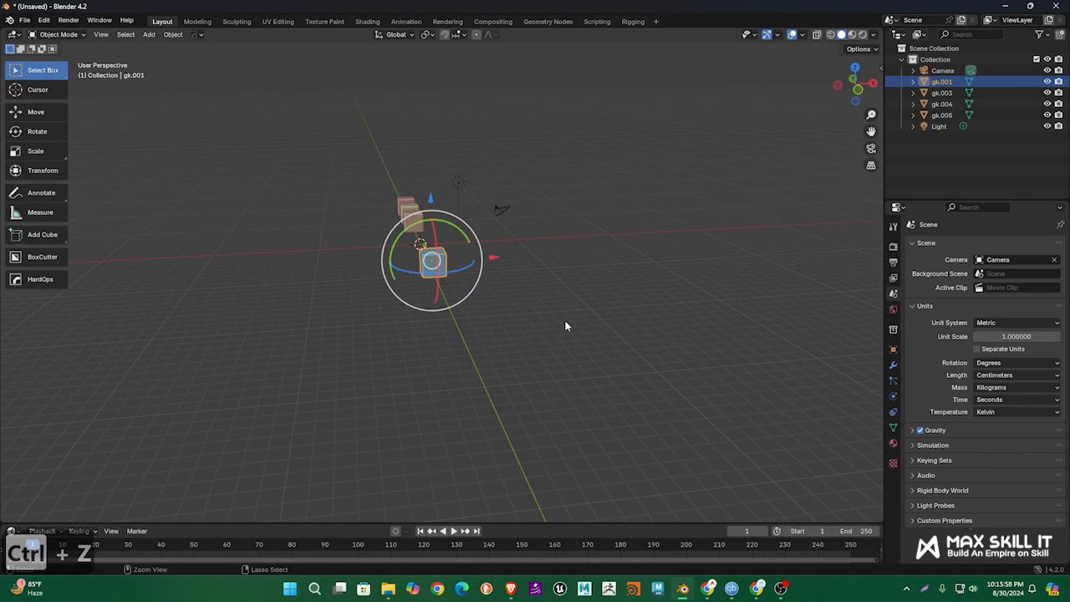
pyautogui.moveTo(565, 321); pyautogui.dragTo(619, 325, button='middle')
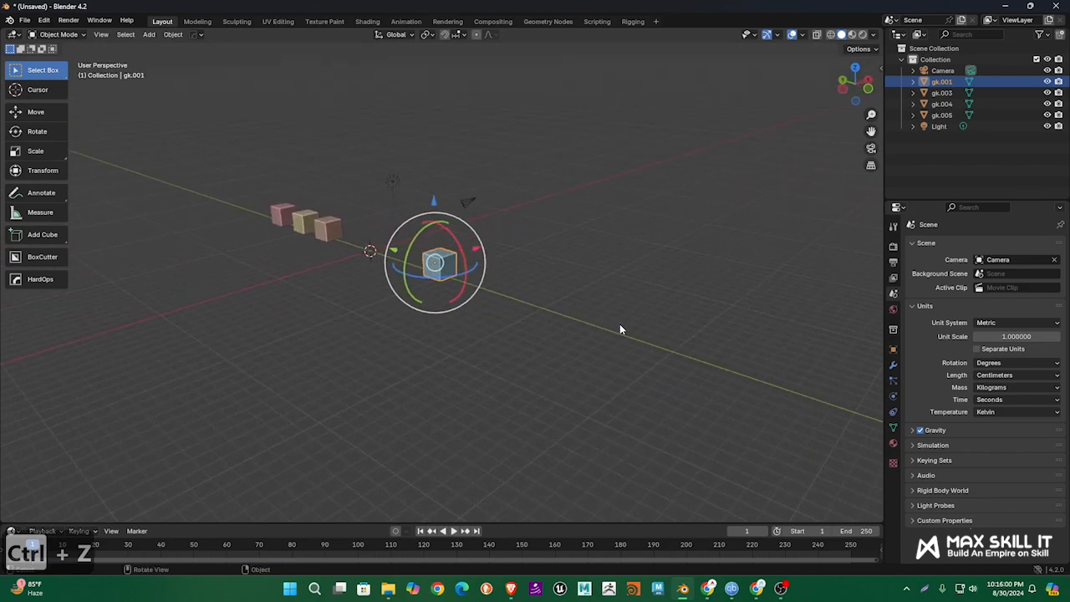
# Move the blue cube 100 cm along global Z and undo that move
pyautogui.press('g')
pyautogui.press('z')
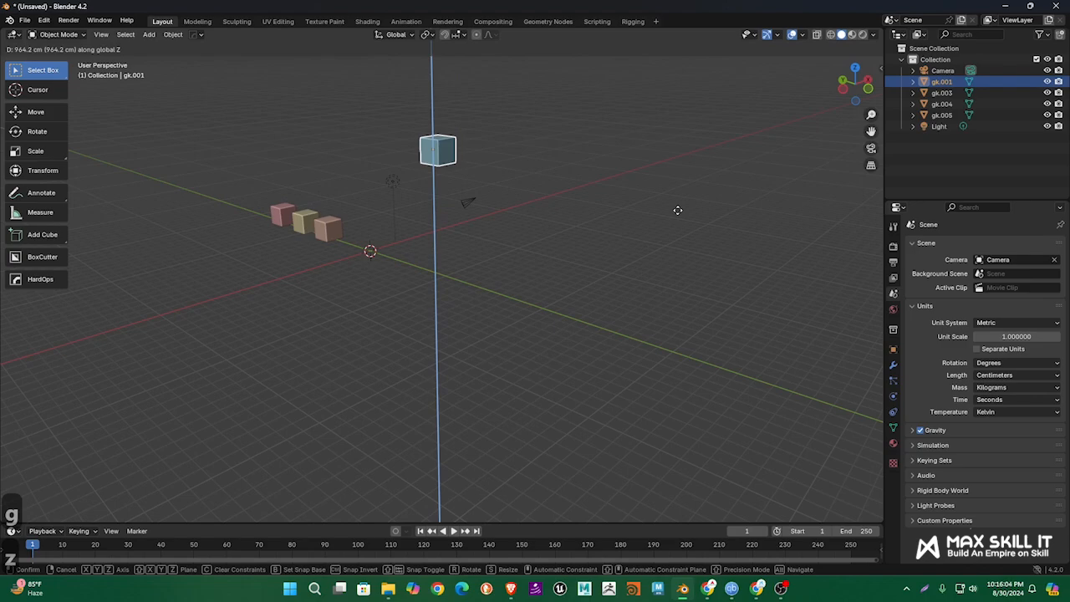
pyautogui.write('100')
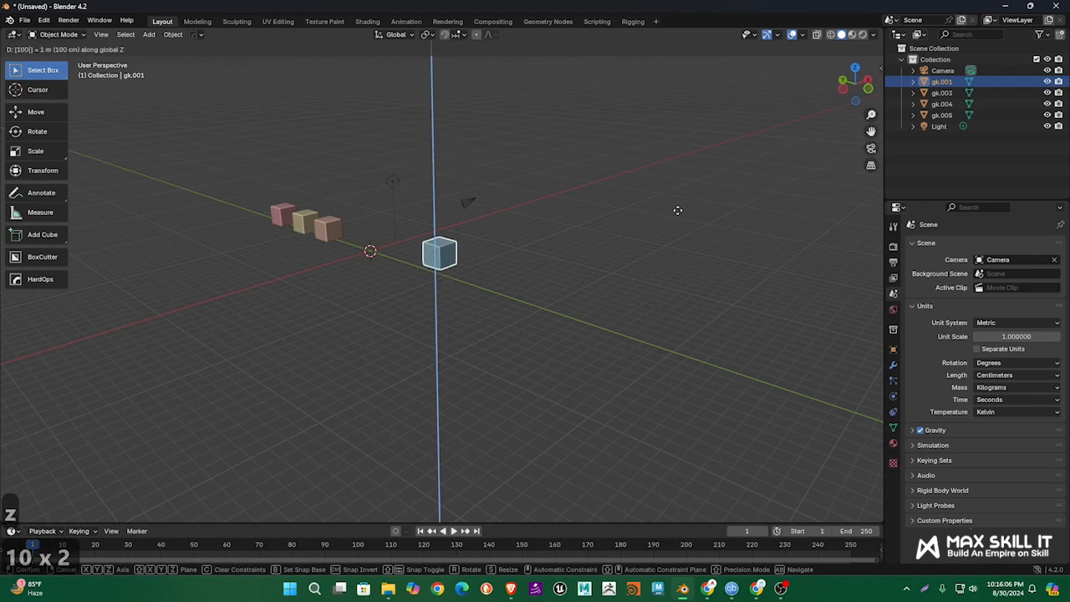
pyautogui.press('Return')
pyautogui.moveTo(676, 208); pyautogui.dragTo(589, 232, button='middle')
pyautogui.hotkey('ctrl', 'z')
pyautogui.hotkey('ctrl', 'z')
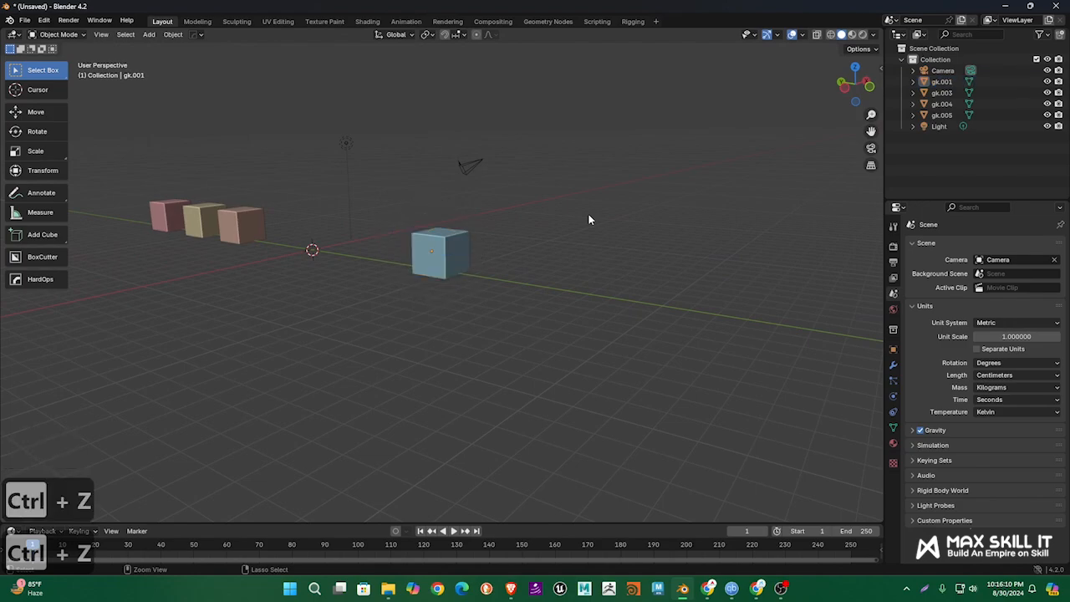
# Reselect the blue cube and try moving it -100 cm along global Z and switching the constraint to Y
pyautogui.click(447, 234)
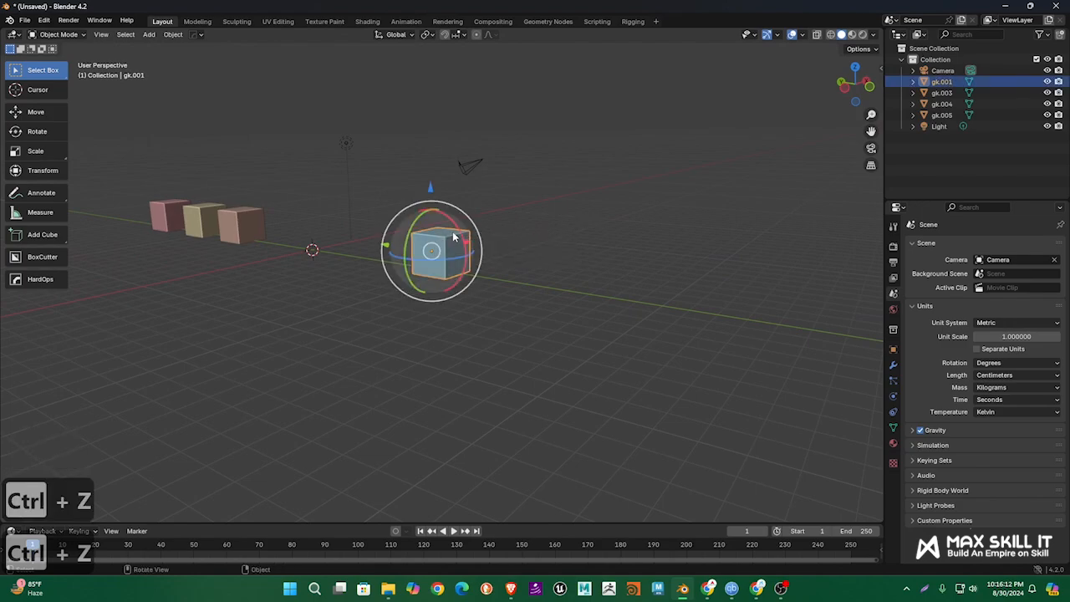
pyautogui.write('gz-10')
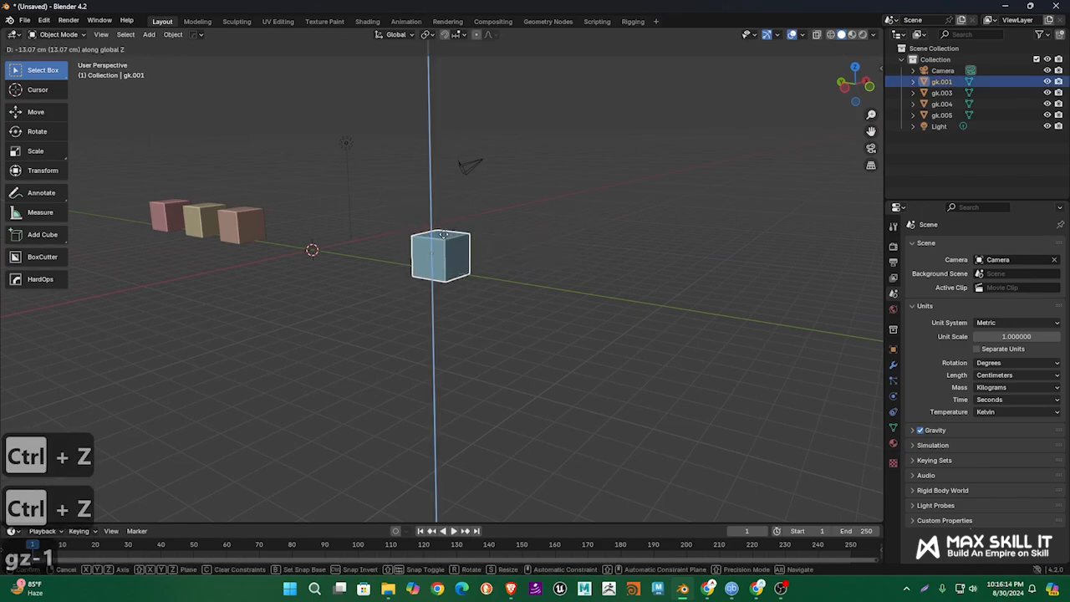
pyautogui.write('0')
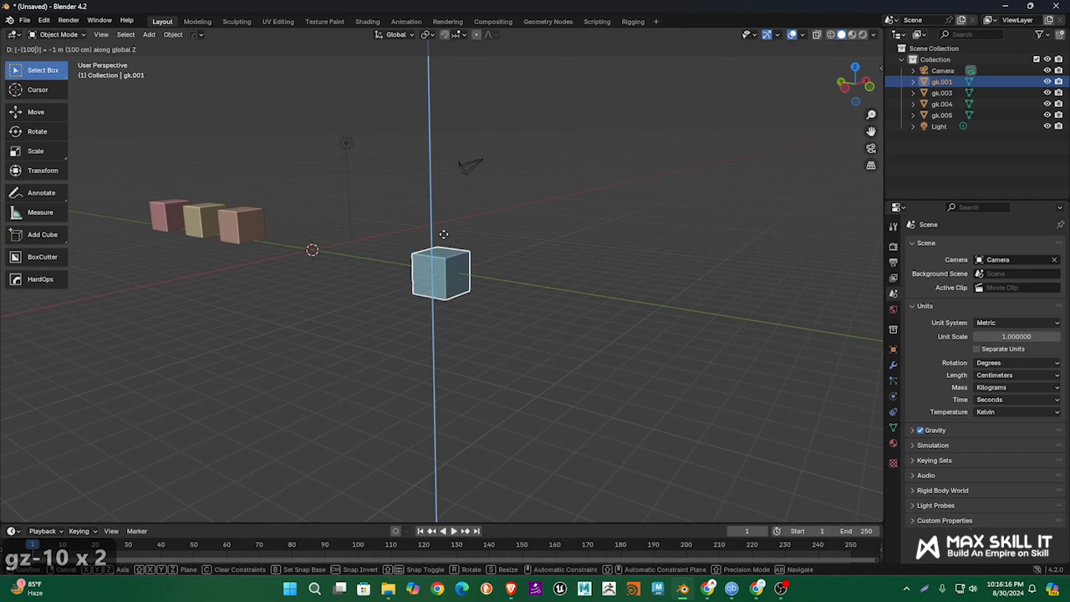
pyautogui.write('y')
pyautogui.click(515, 282)
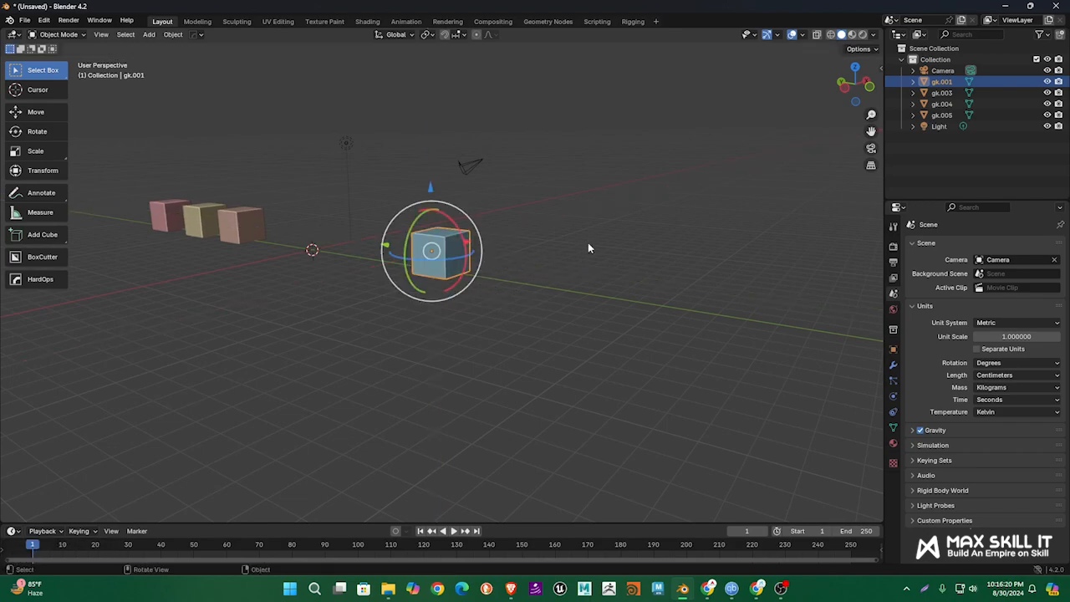
# Try to rotate the blue cube freely, without an axis constraint
pyautogui.moveTo(587, 242); pyautogui.dragTo(595, 265, button='middle')
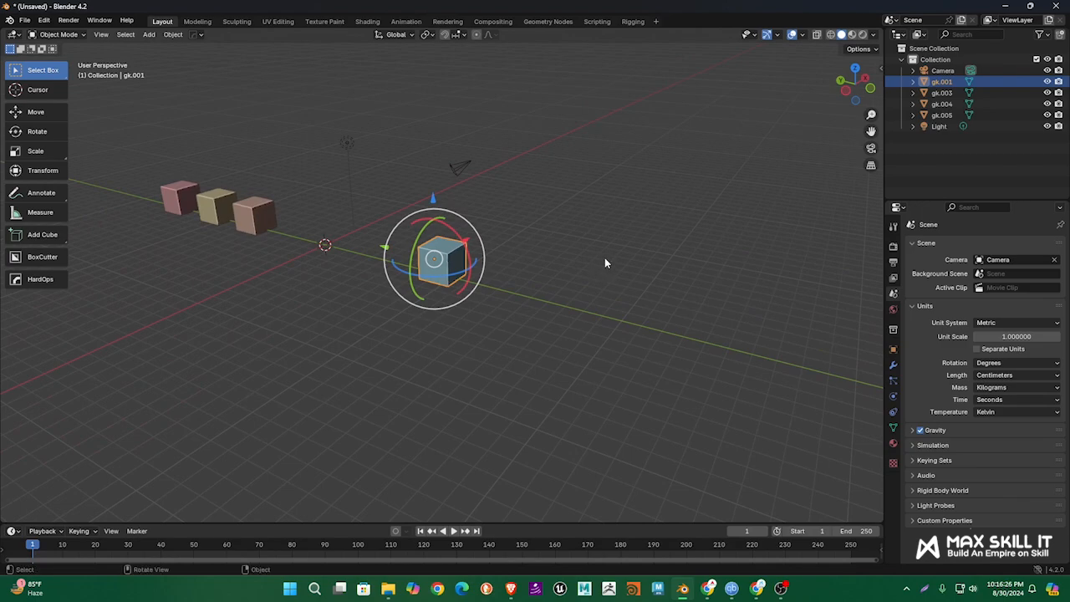
pyautogui.press('r')
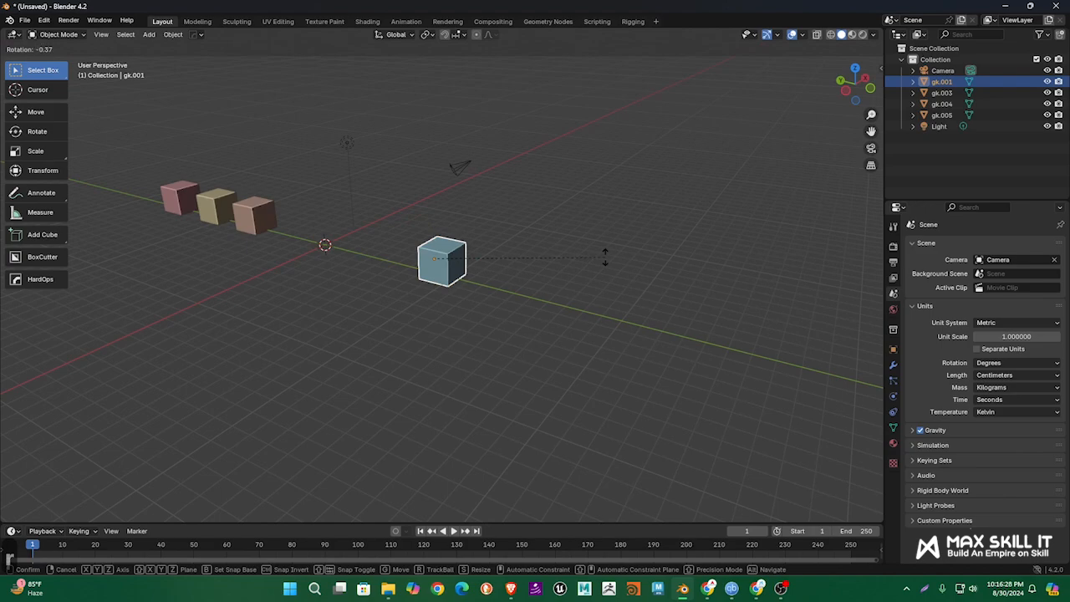
pyautogui.click(456, 173)
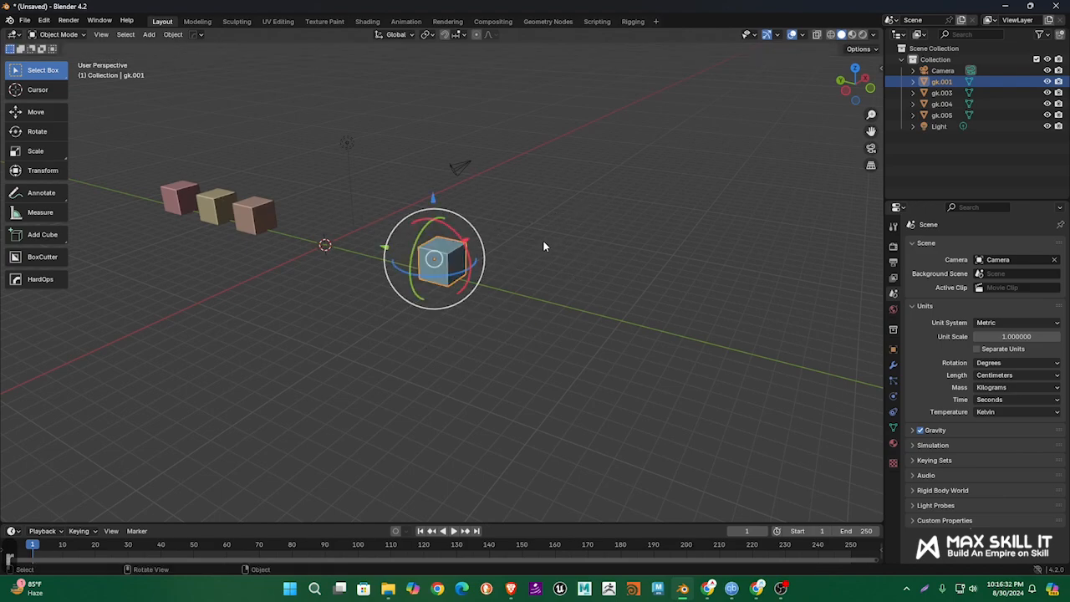
# Show the blue cube's transform values and set its Location X, Y and Z to 0 cm
pyautogui.press('n')
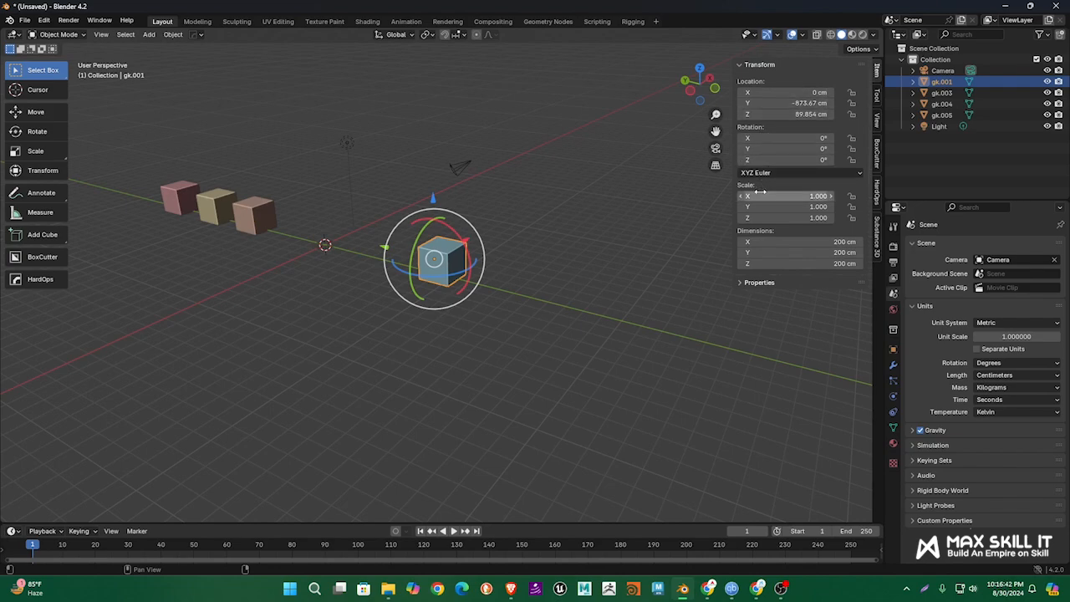
pyautogui.moveTo(803, 92); pyautogui.dragTo(802, 114)
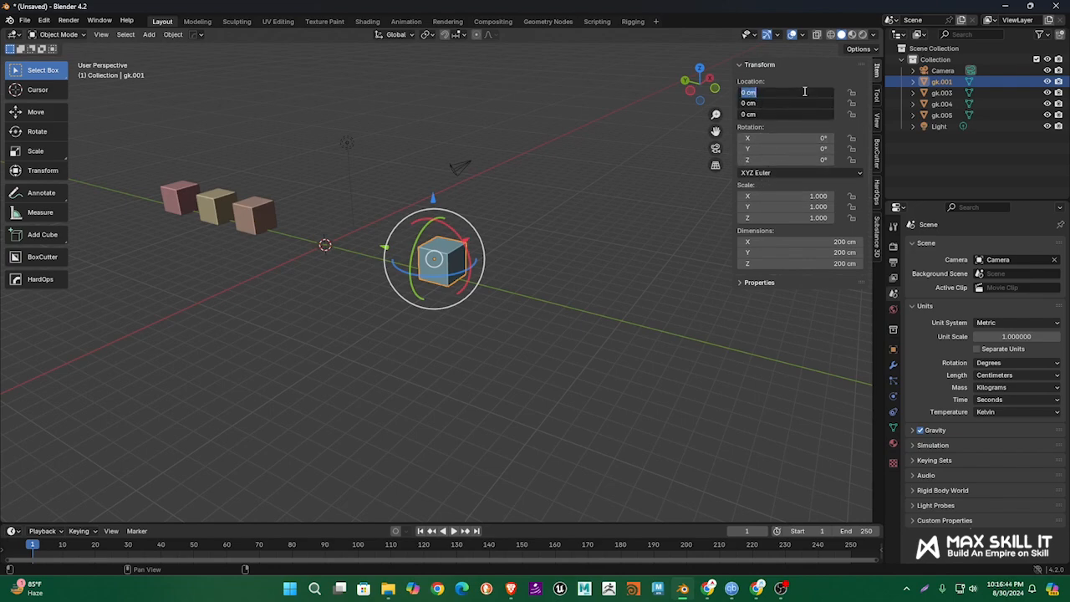
pyautogui.write('0')
pyautogui.press('Return')
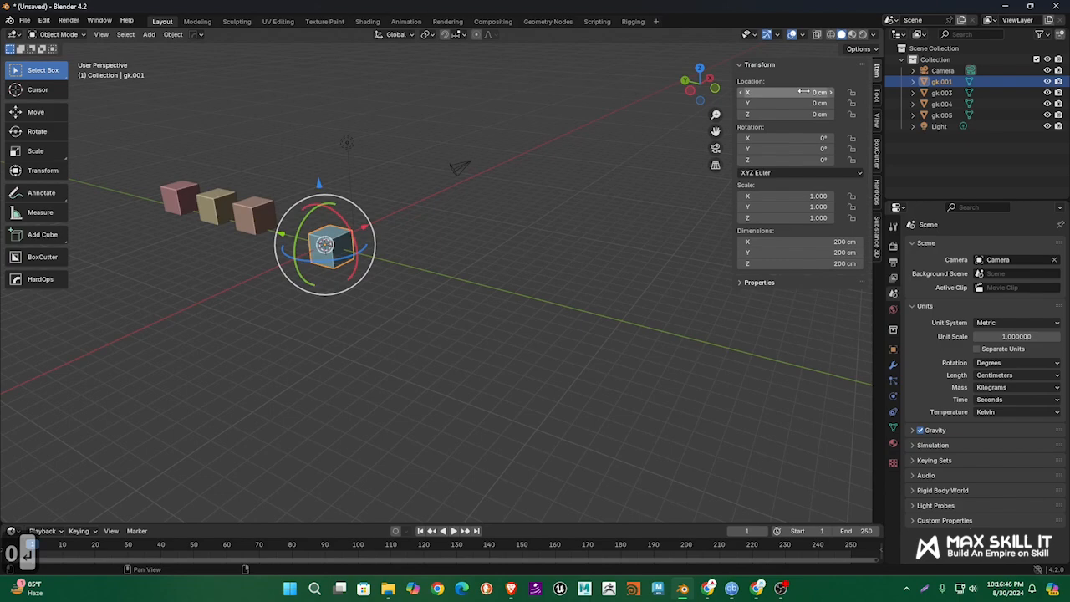
# Try rotating the blue cube about global X, Y and Z in turn, entering 90° for the Z rotation
pyautogui.moveTo(618, 209); pyautogui.dragTo(574, 318, button='middle')
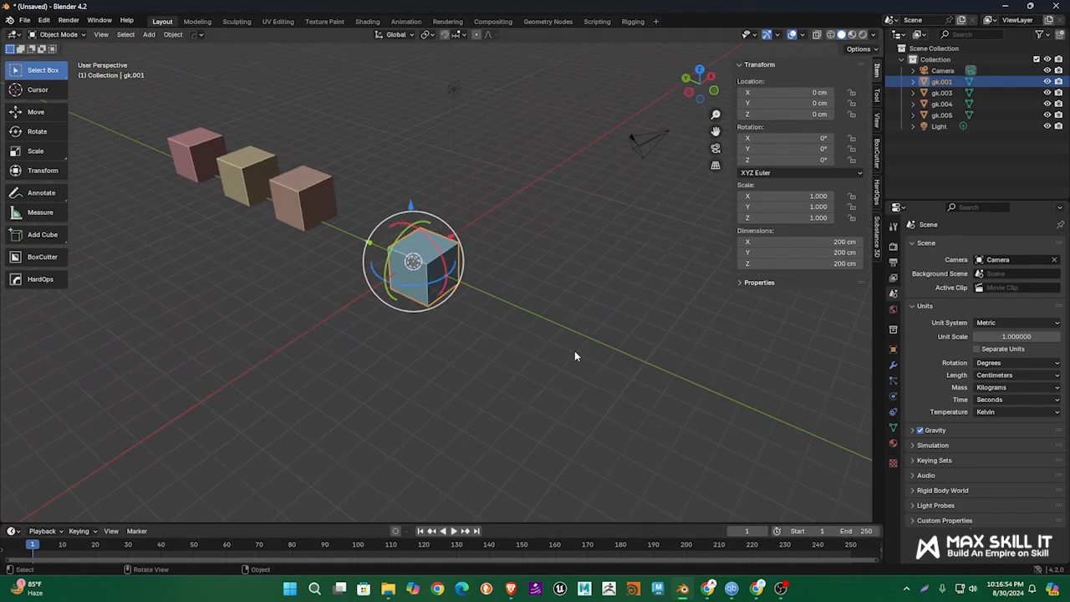
pyautogui.press('r')
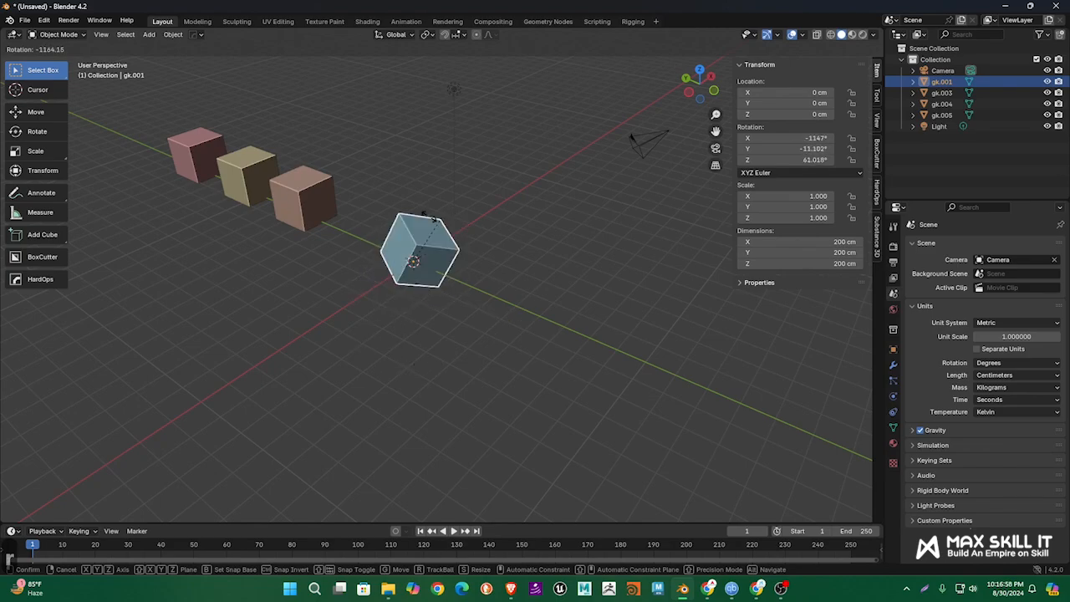
pyautogui.press('x')
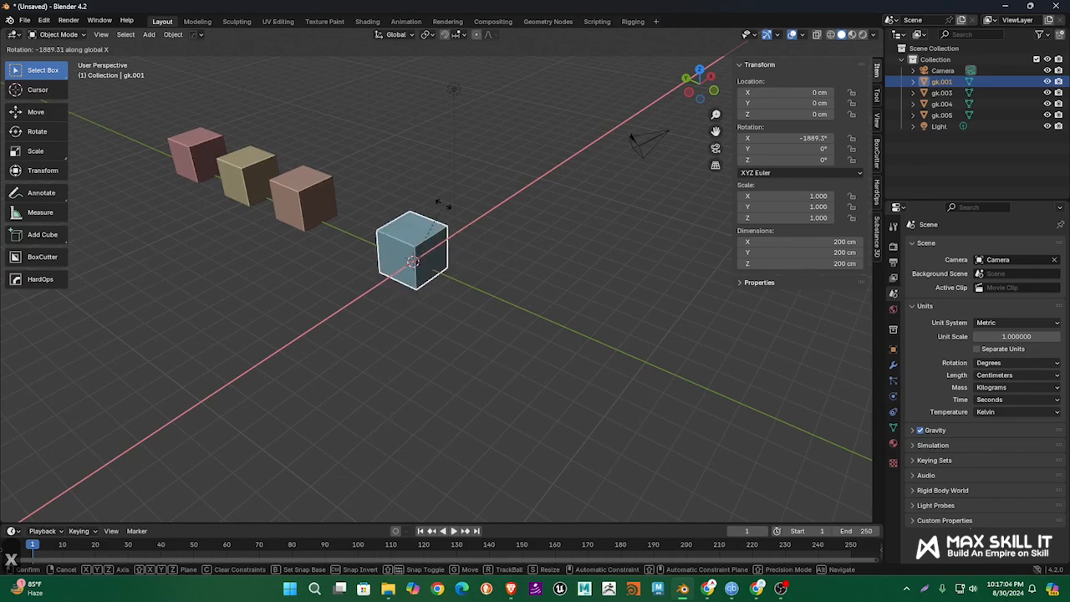
pyautogui.press('y')
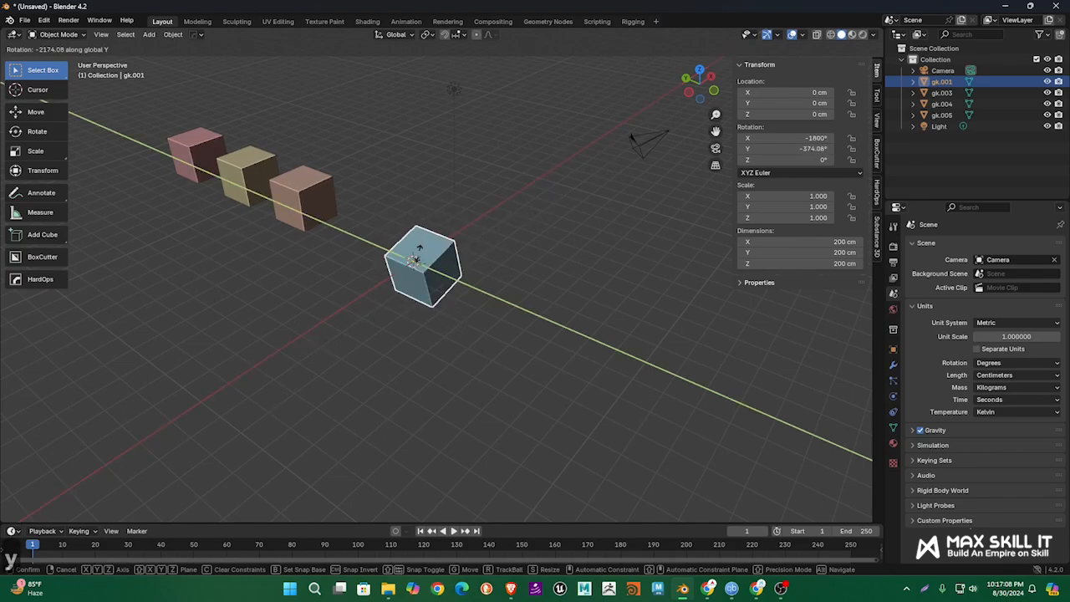
pyautogui.press('z')
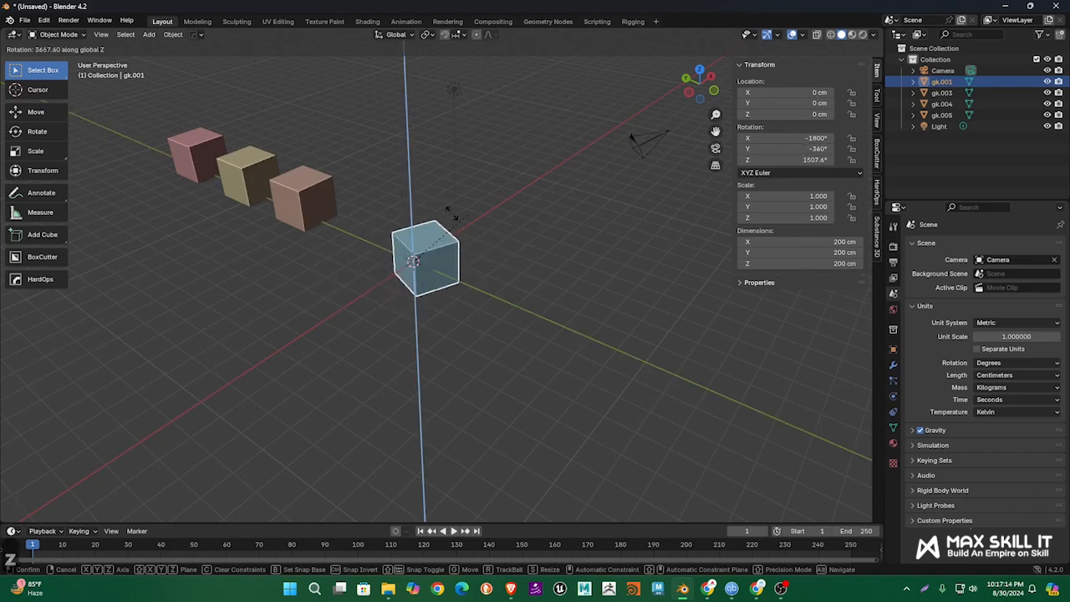
pyautogui.write('90')
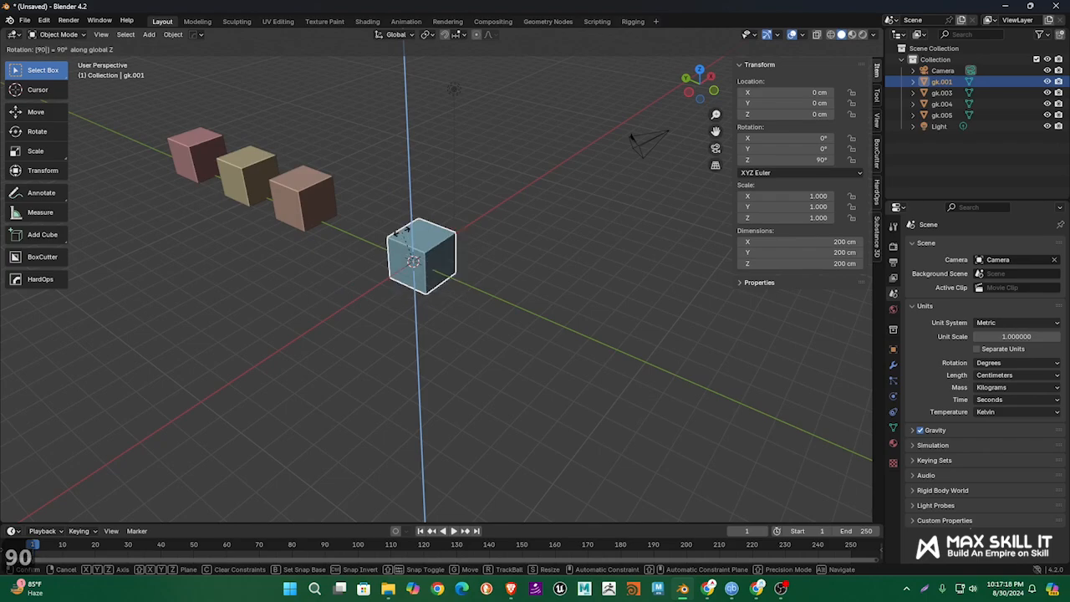
pyautogui.press('Escape')
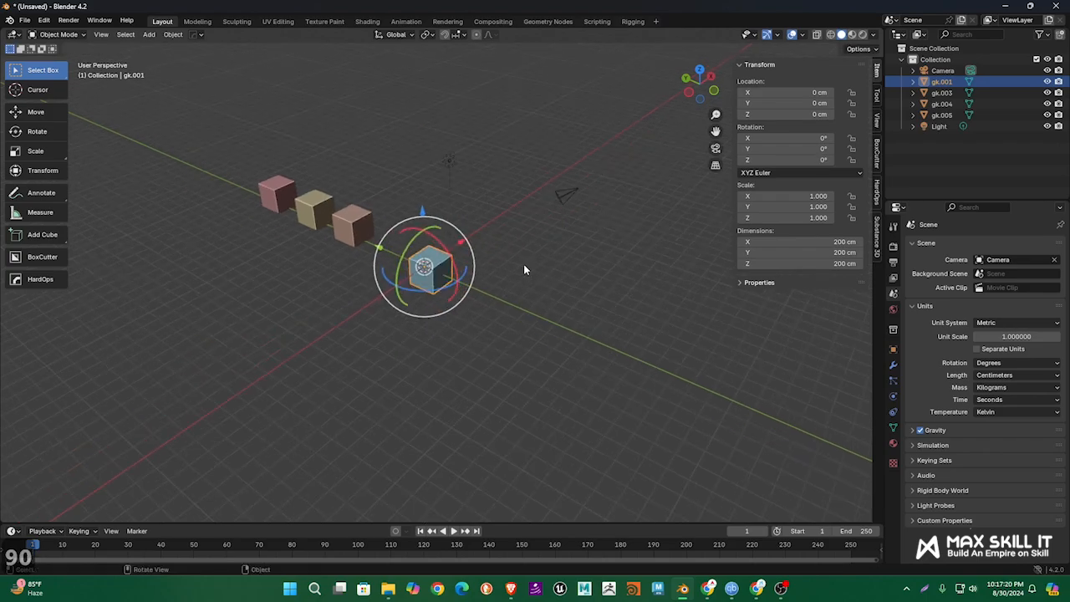
pyautogui.click(523, 264)
pyautogui.click(443, 275)
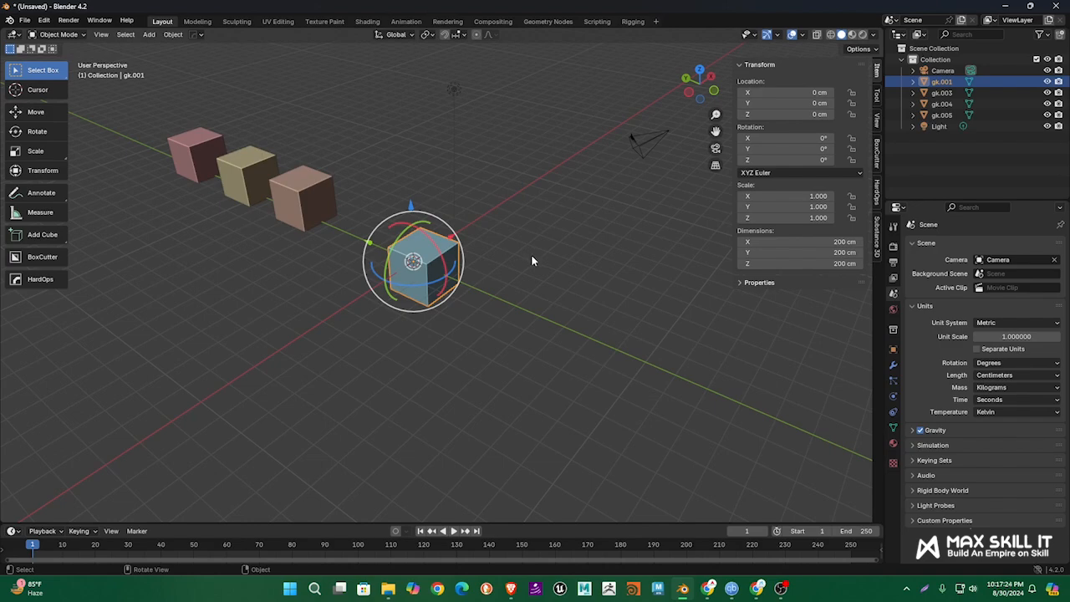
# Try scaling the blue cube uniformly and along global X, Y and Z in turn
pyautogui.press('s')
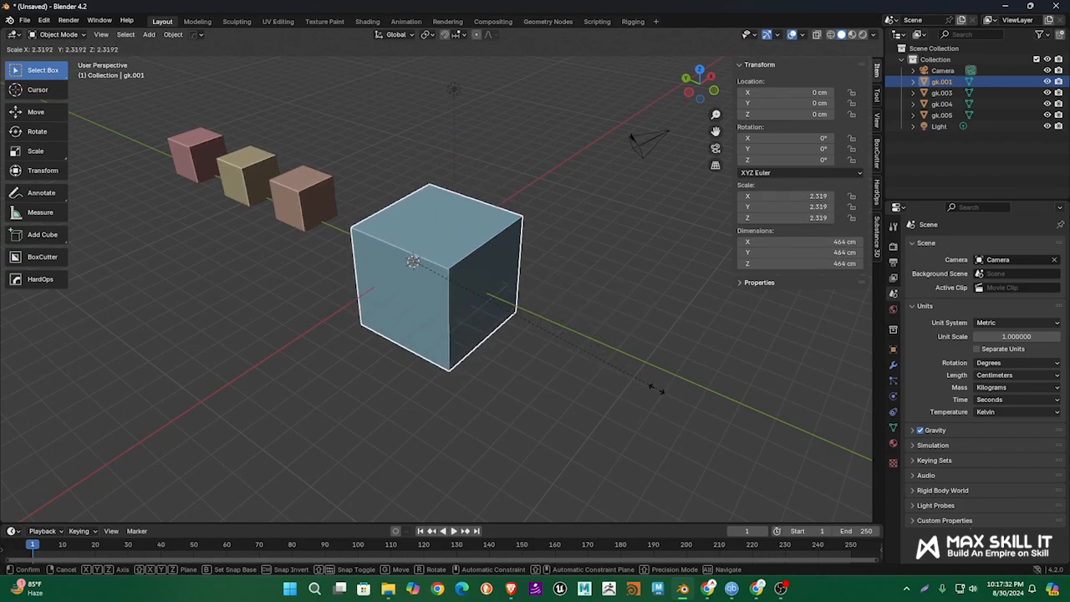
pyautogui.press('x')
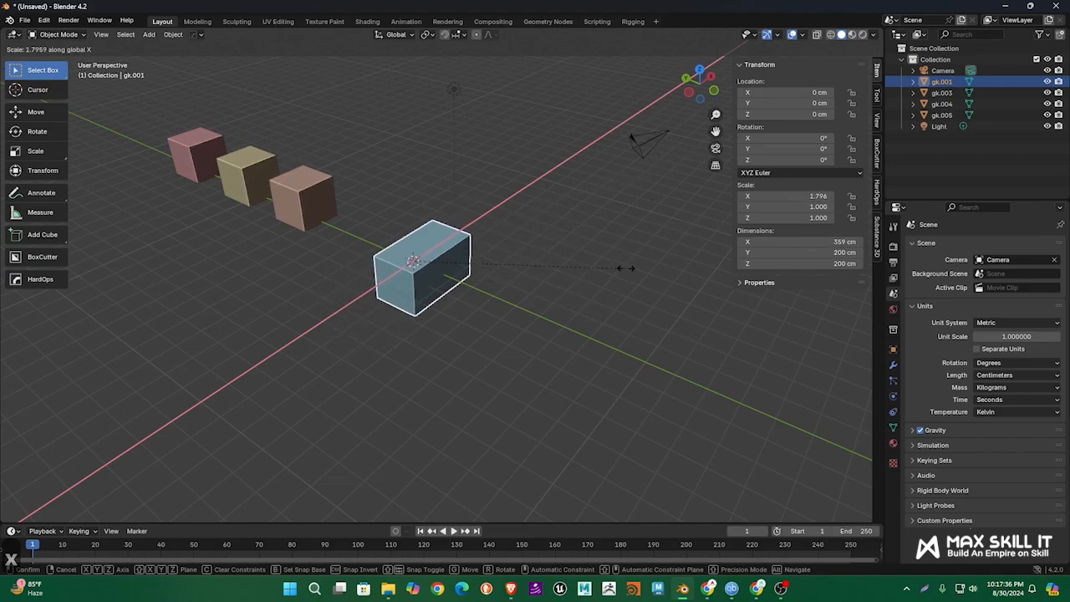
pyautogui.press('y')
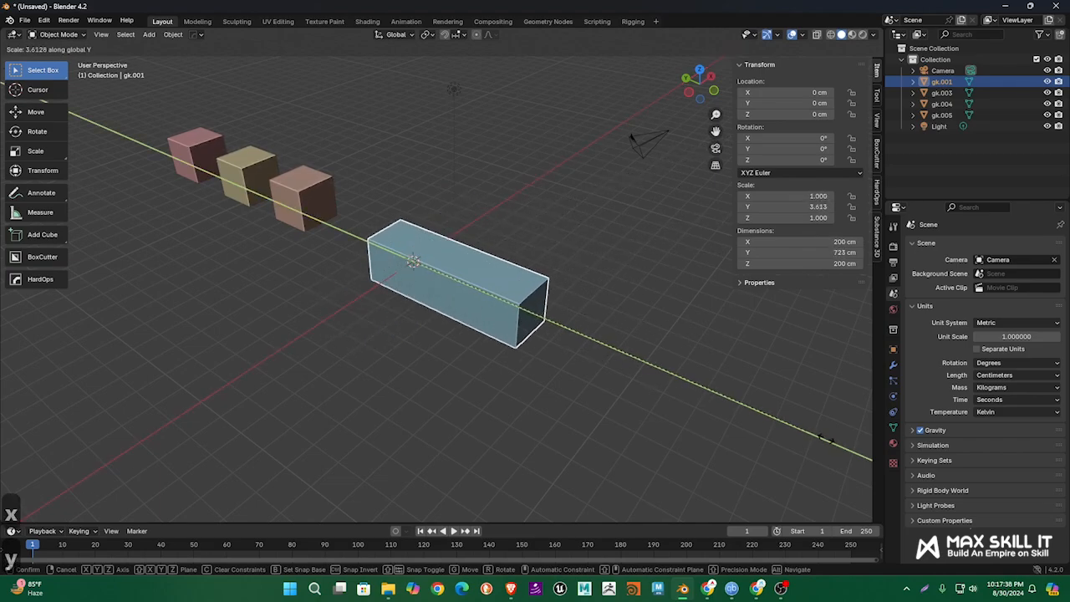
pyautogui.press('z')
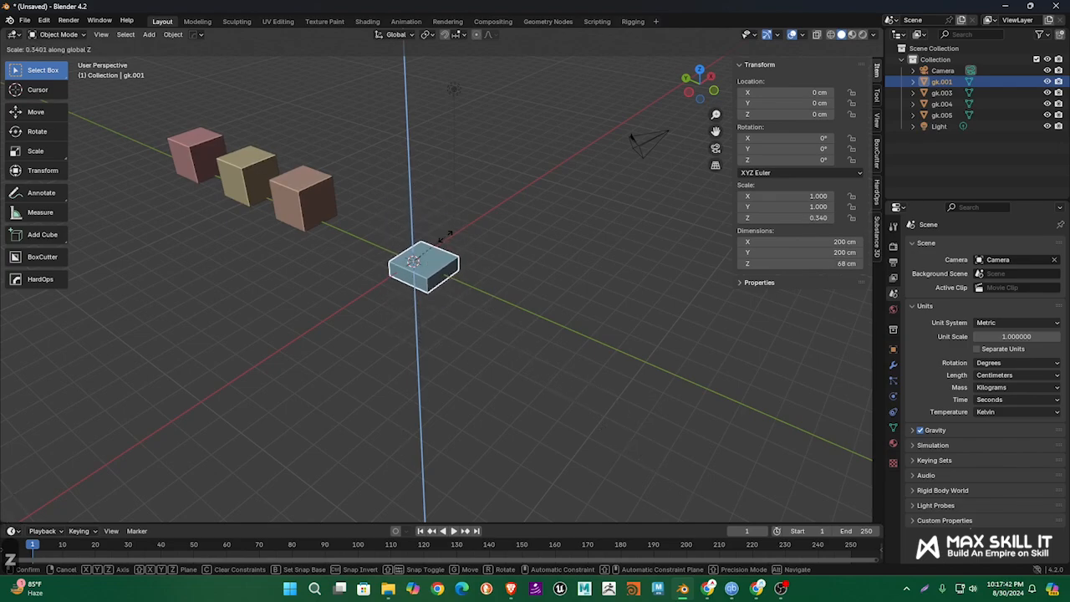
pyautogui.rightClick(611, 378)
pyautogui.click(574, 319)
pyautogui.moveTo(574, 316); pyautogui.dragTo(553, 306, button='middle')
pyautogui.click(416, 281)
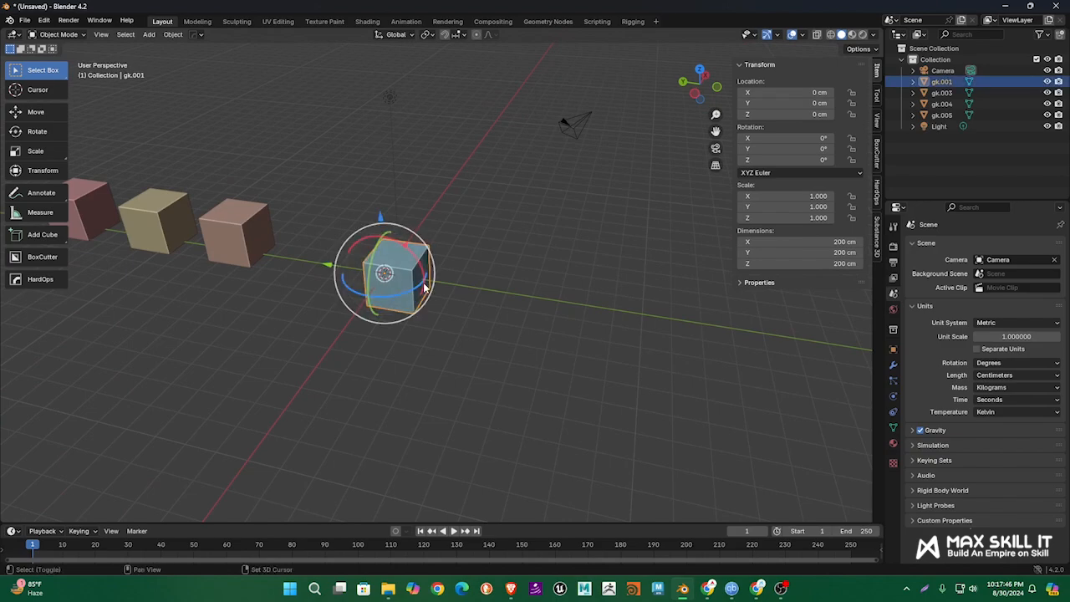
pyautogui.moveTo(416, 281); pyautogui.dragTo(547, 265, button='middle')
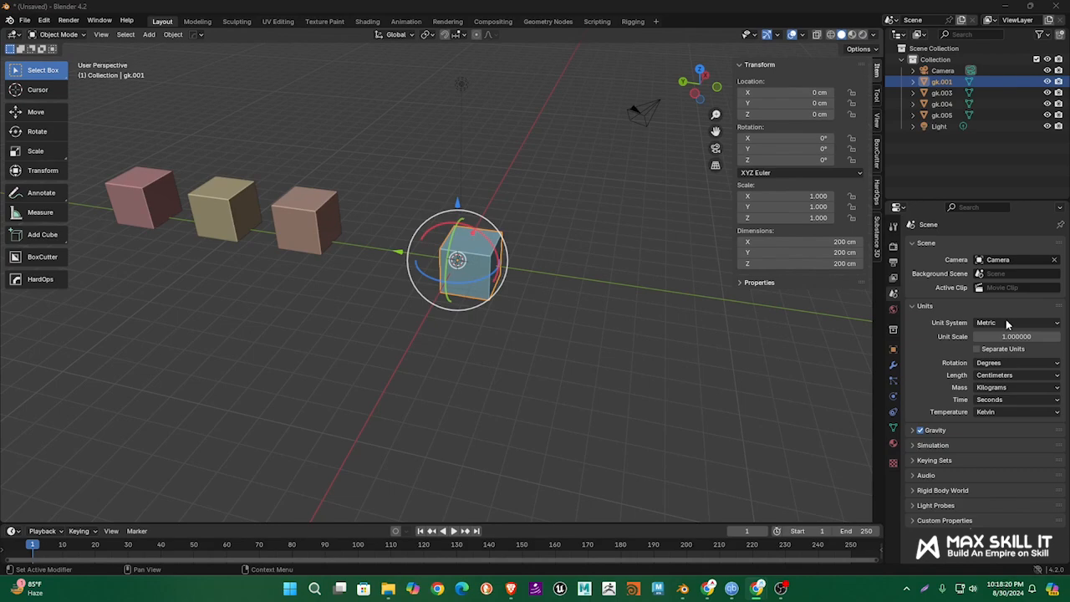
# Raise the blue cube along the Z axis to a height of about 141 cm and deselect it
pyautogui.click(600, 303)
pyautogui.moveTo(601, 303); pyautogui.dragTo(469, 283, button='middle')
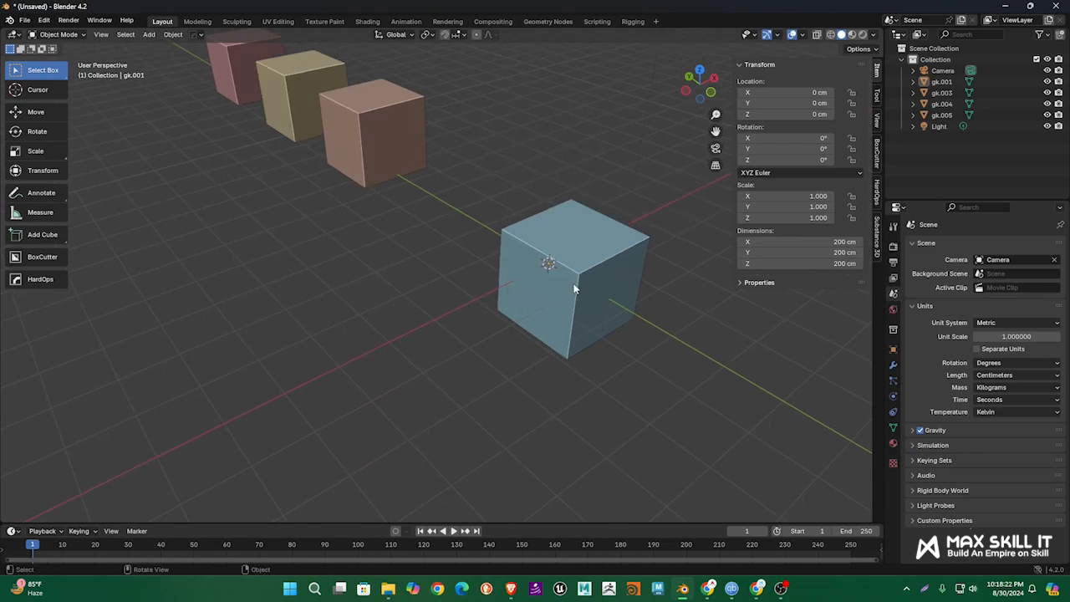
pyautogui.click(574, 288)
pyautogui.scroll(-3, 575, 290)
pyautogui.keyDown('shift'); pyautogui.moveTo(624, 305); pyautogui.dragTo(472, 274, button='middle'); pyautogui.keyUp('shift')
pyautogui.click(518, 277)
pyautogui.click(471, 274)
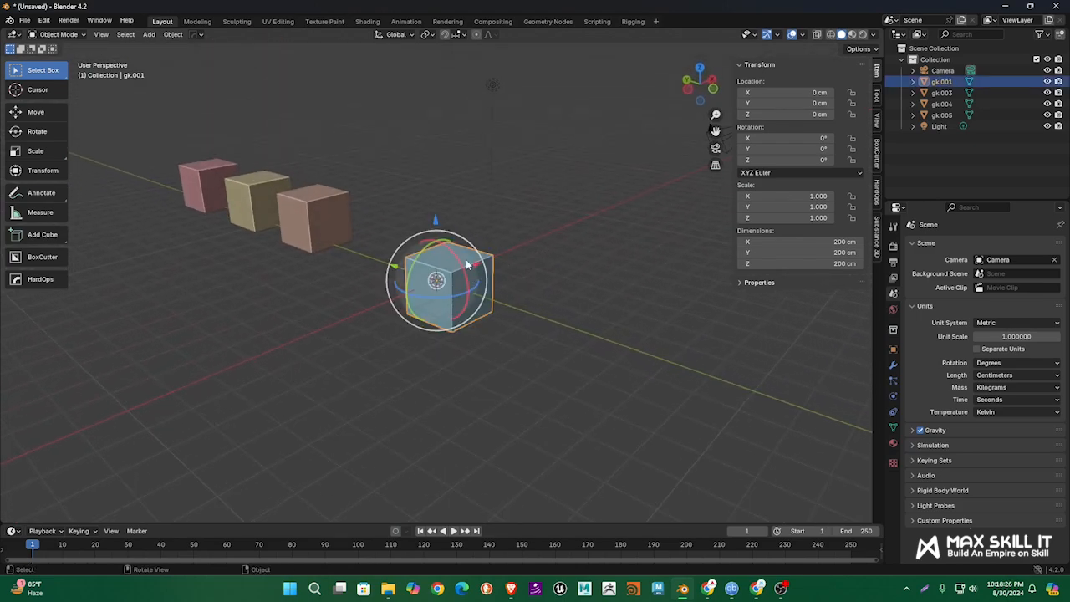
pyautogui.moveTo(435, 220); pyautogui.dragTo(434, 177)
pyautogui.click(554, 252)
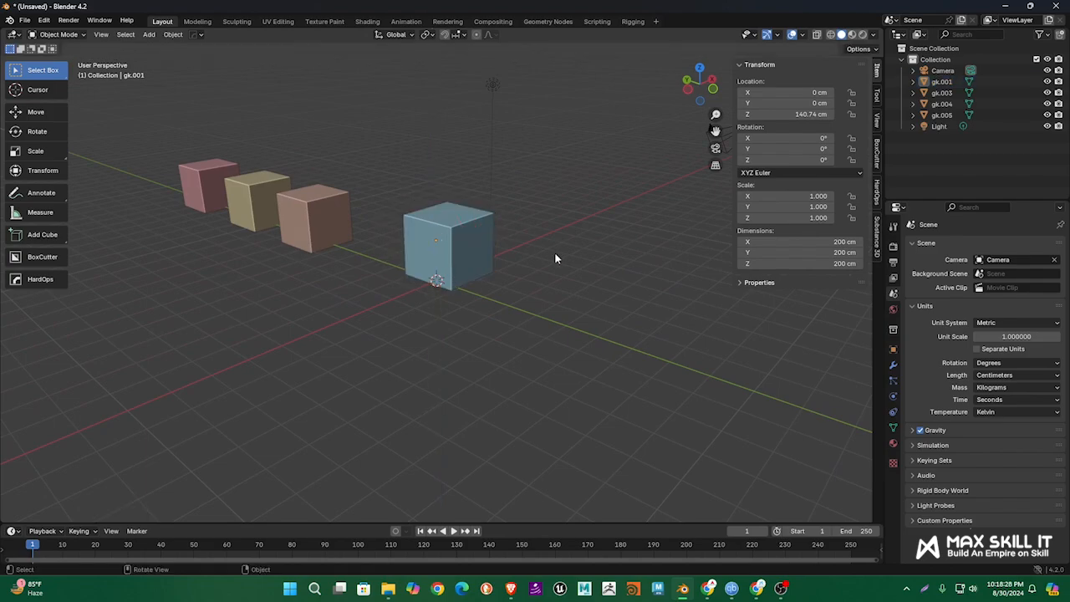
pyautogui.keyDown('shift'); pyautogui.moveTo(504, 280); pyautogui.dragTo(547, 273, button='middle'); pyautogui.keyUp('shift')
pyautogui.click(462, 230)
pyautogui.click(539, 266)
pyautogui.click(468, 239)
pyautogui.scroll(2, 535, 236)
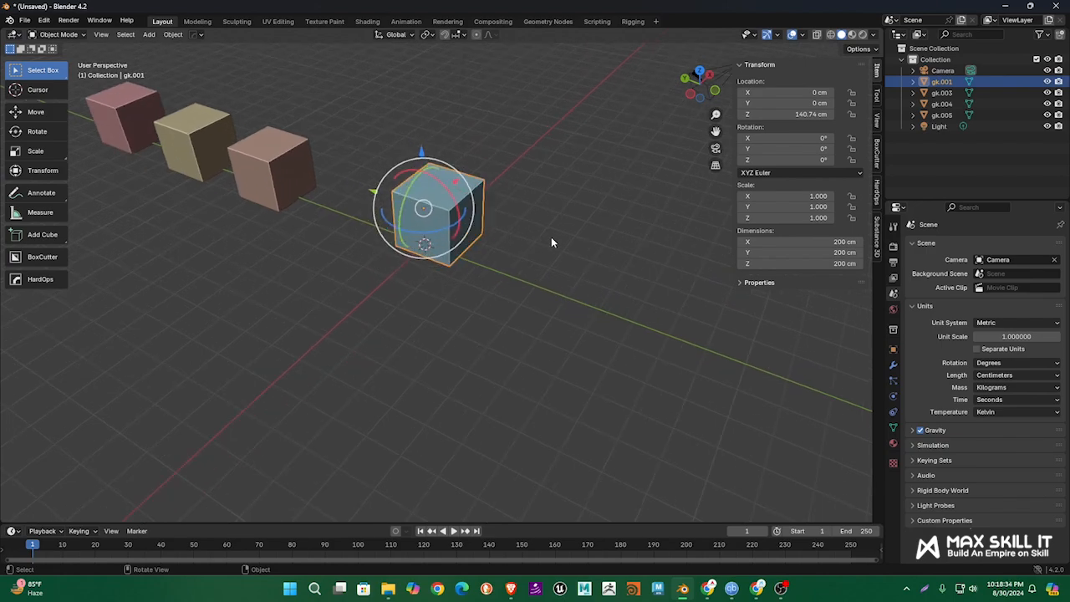
pyautogui.click(551, 238)
pyautogui.keyDown('shift'); pyautogui.moveTo(529, 234); pyautogui.dragTo(676, 303, button='middle'); pyautogui.keyUp('shift')
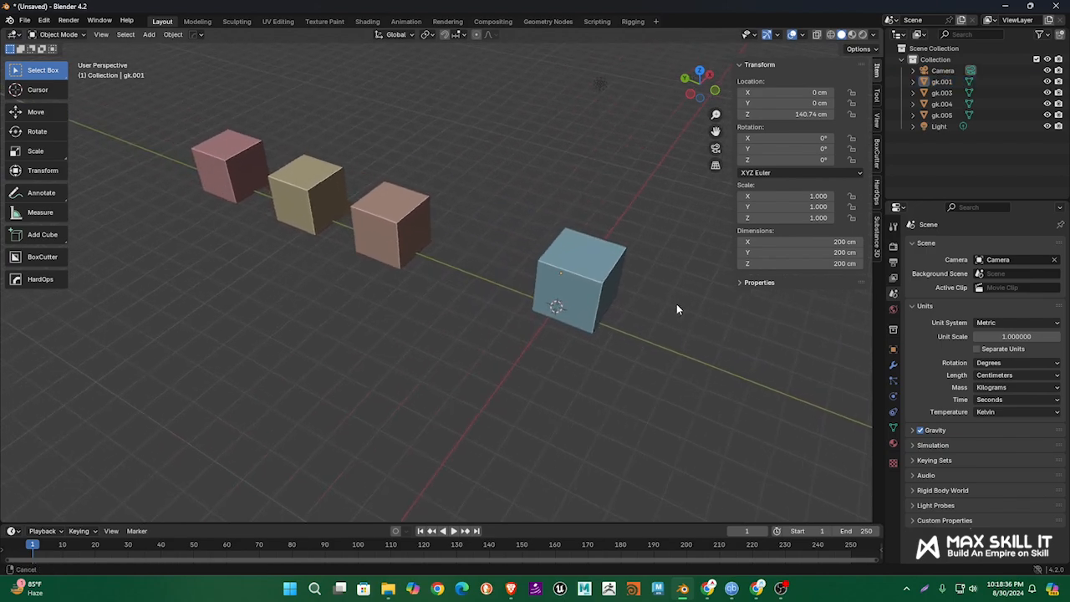
# Box-select the red, yellow and peach cubes together and try to join them
pyautogui.moveTo(195, 122); pyautogui.dragTo(433, 234)
pyautogui.moveTo(443, 267); pyautogui.dragTo(449, 354, button='middle')
pyautogui.click(440, 327)
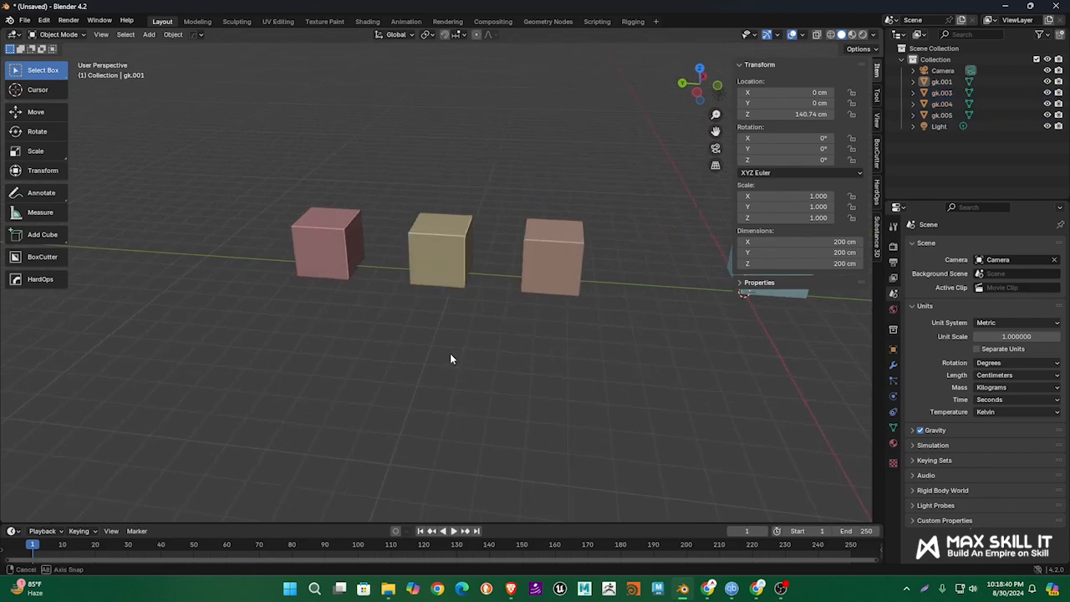
pyautogui.moveTo(571, 313); pyautogui.dragTo(298, 173)
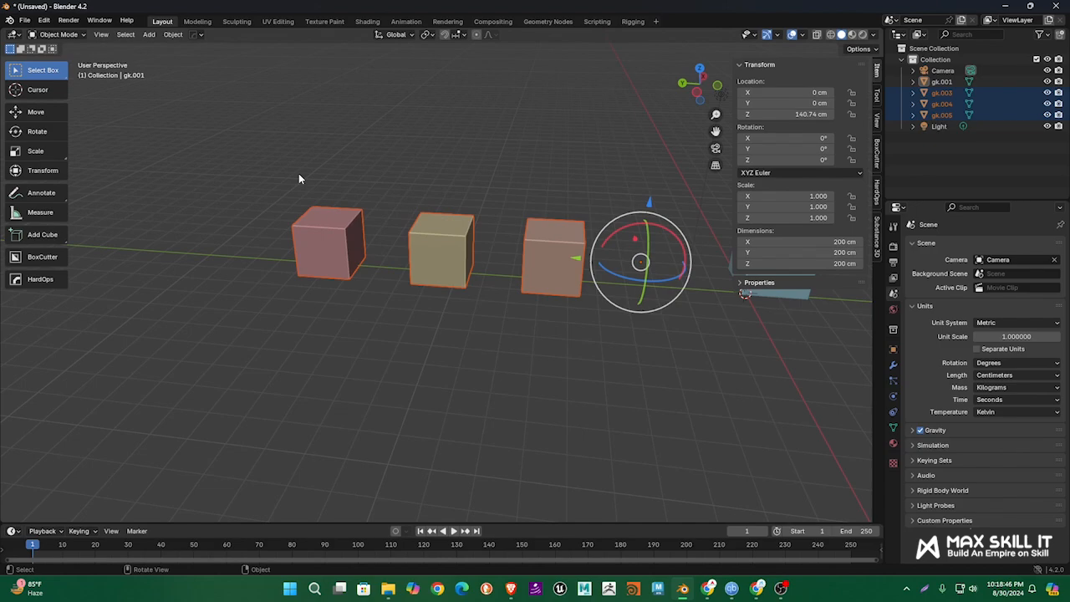
pyautogui.click(309, 171)
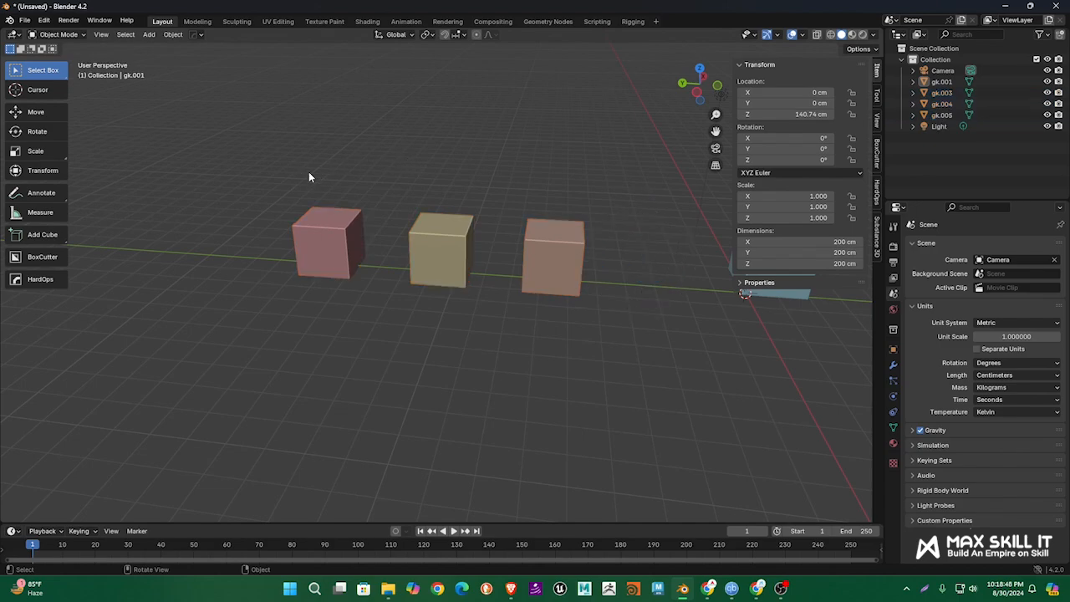
pyautogui.moveTo(289, 179); pyautogui.dragTo(563, 297)
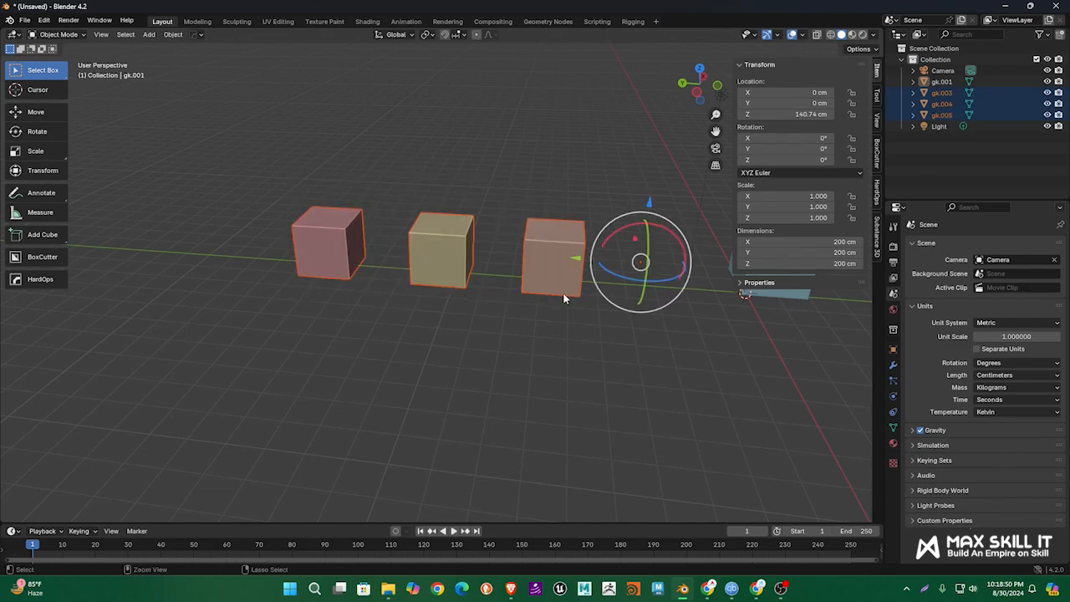
pyautogui.hotkey('ctrl', 'j')
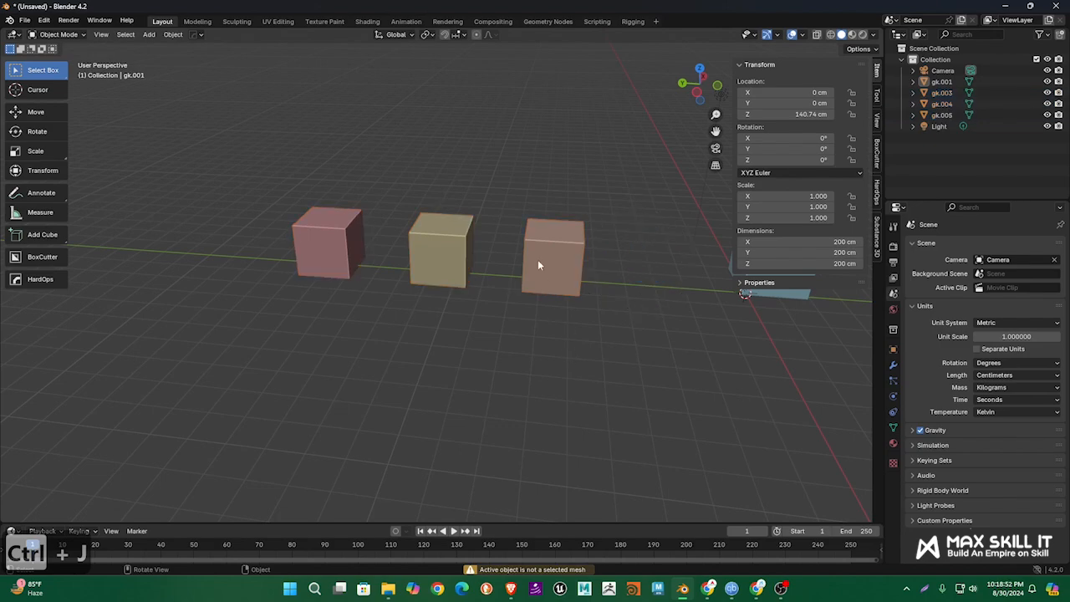
# Join the peach, yellow and red cubes into one object, with the red cube as the active one
pyautogui.keyDown('shift'); pyautogui.click(537, 259); pyautogui.keyUp('shift')
pyautogui.keyDown('shift'); pyautogui.click(445, 242); pyautogui.keyUp('shift')
pyautogui.keyDown('shift'); pyautogui.click(331, 232); pyautogui.keyUp('shift')
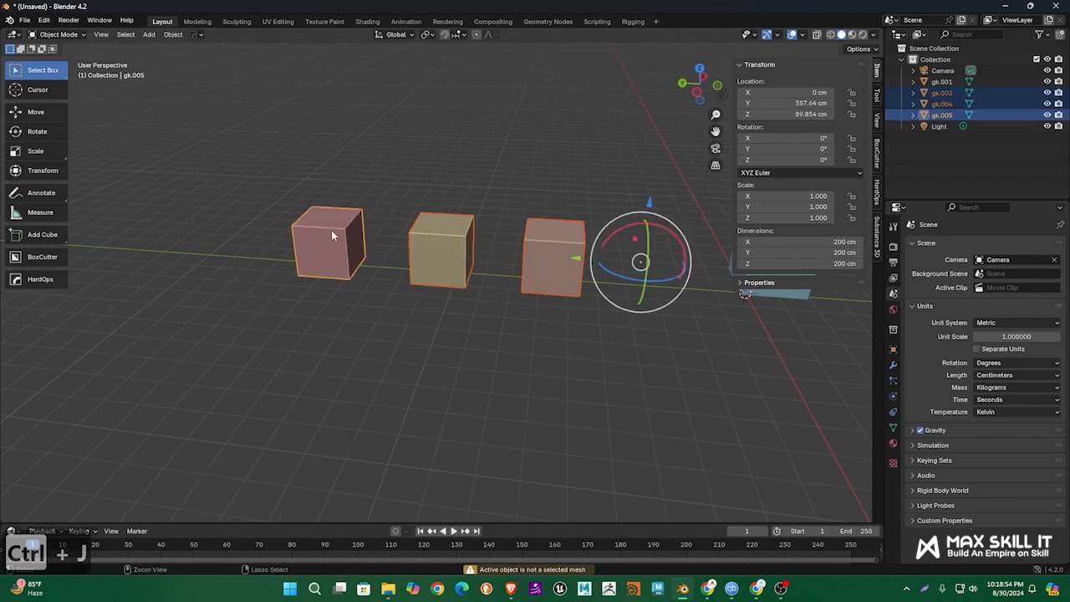
pyautogui.hotkey('ctrl', 'j')
pyautogui.moveTo(331, 229); pyautogui.dragTo(445, 193, button='middle')
pyautogui.scroll(-2, 403, 215)
pyautogui.click(458, 183)
pyautogui.click(440, 233)
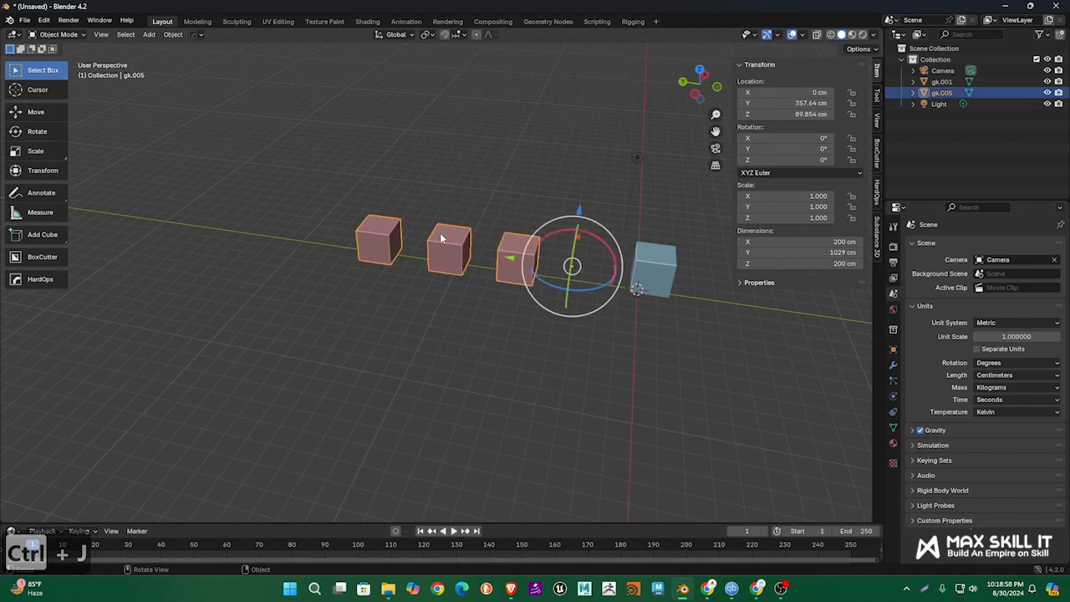
pyautogui.moveTo(523, 186); pyautogui.dragTo(417, 239, button='middle')
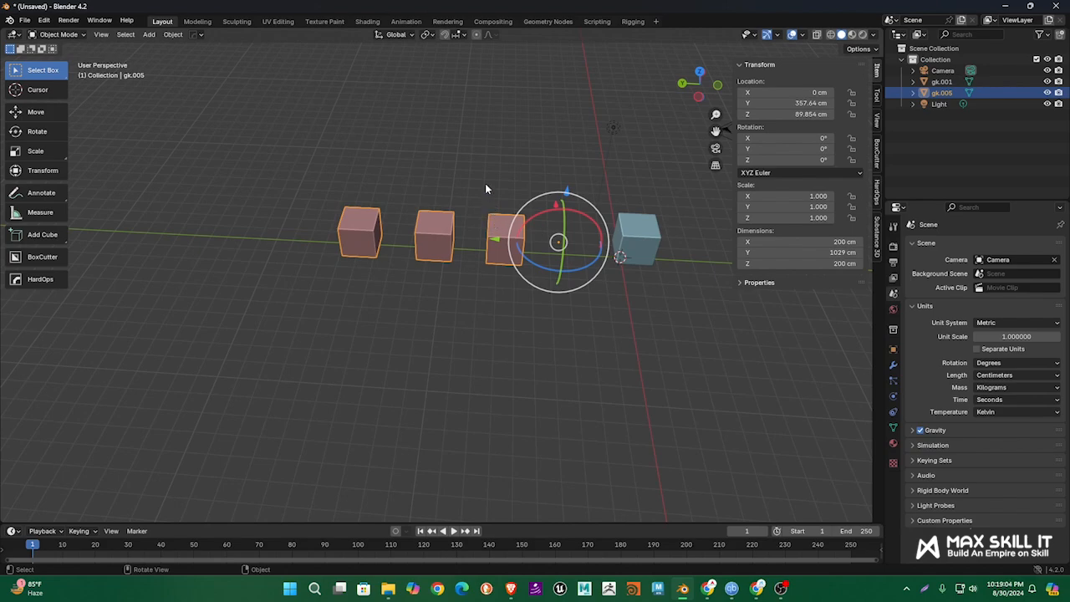
# Enter Edit Mode on the joined cubes and select all linked geometry of the cube nearest the blue one
pyautogui.click(481, 186)
pyautogui.click(419, 233)
pyautogui.press('Tab')
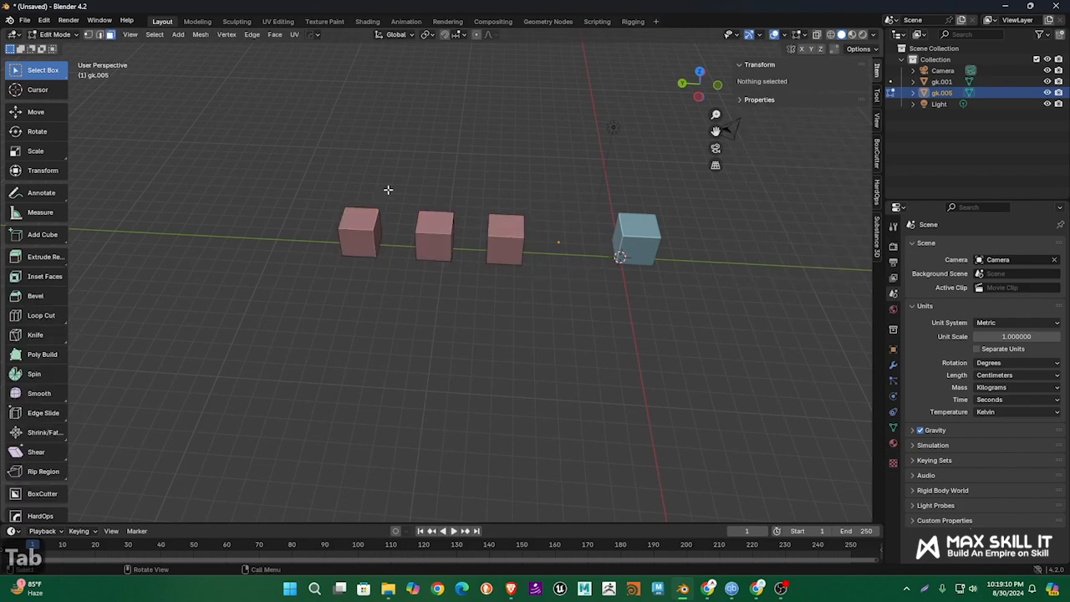
pyautogui.moveTo(440, 177)
pyautogui.mouseDown(button='middle')
pyautogui.moveTo(469, 167)
pyautogui.moveTo(468, 148)
pyautogui.moveTo(437, 167)
pyautogui.mouseUp(button='middle')
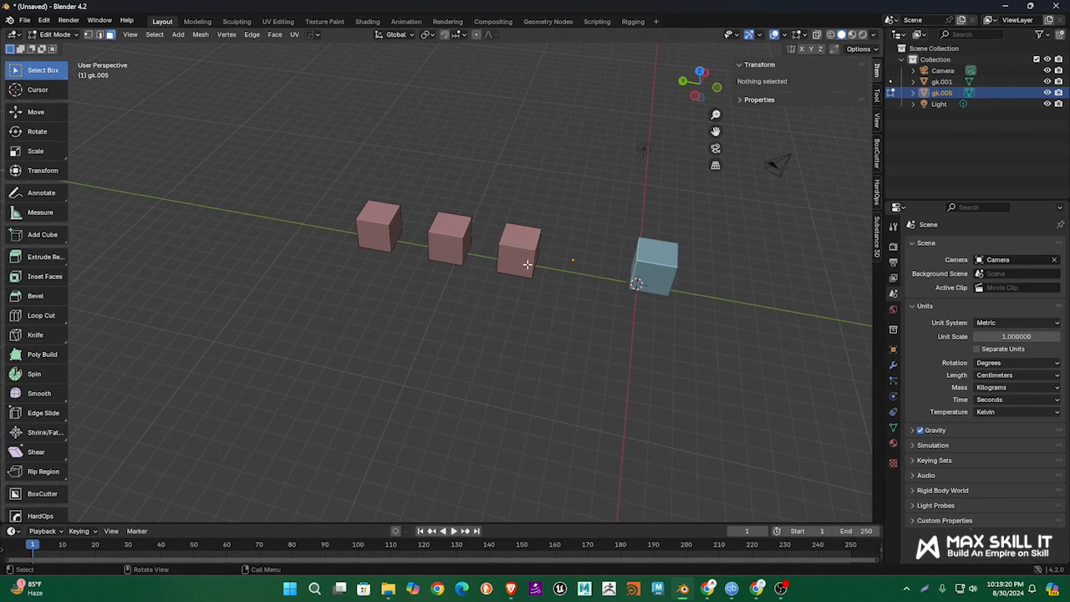
pyautogui.press('l')
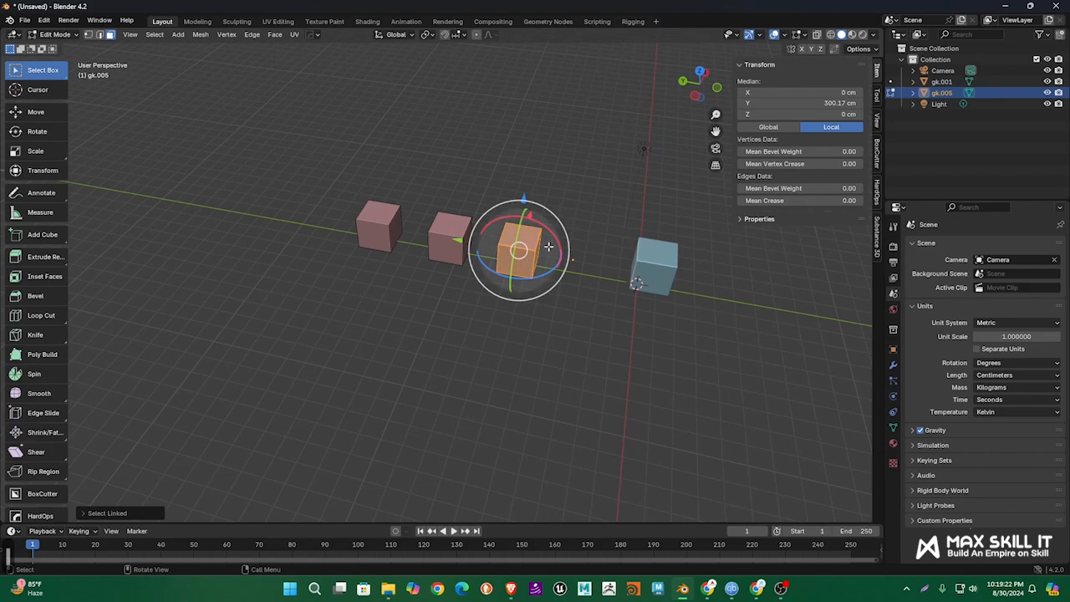
pyautogui.moveTo(560, 332); pyautogui.dragTo(535, 288, button='middle')
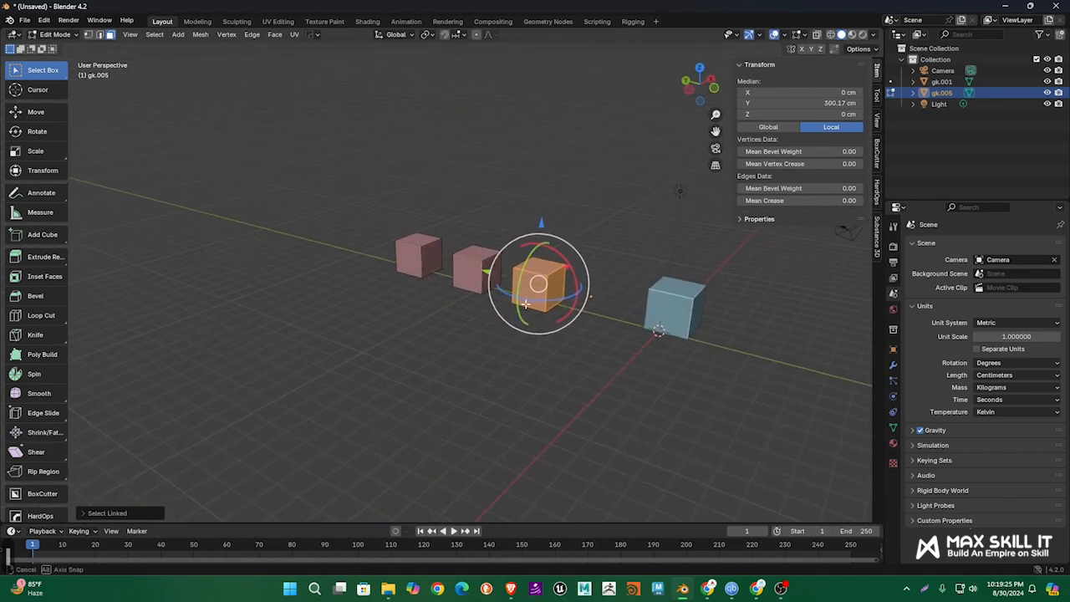
# Clear the mesh selection and, in face select mode, reselect the whole linked cube nearest the blue one
pyautogui.click(503, 380)
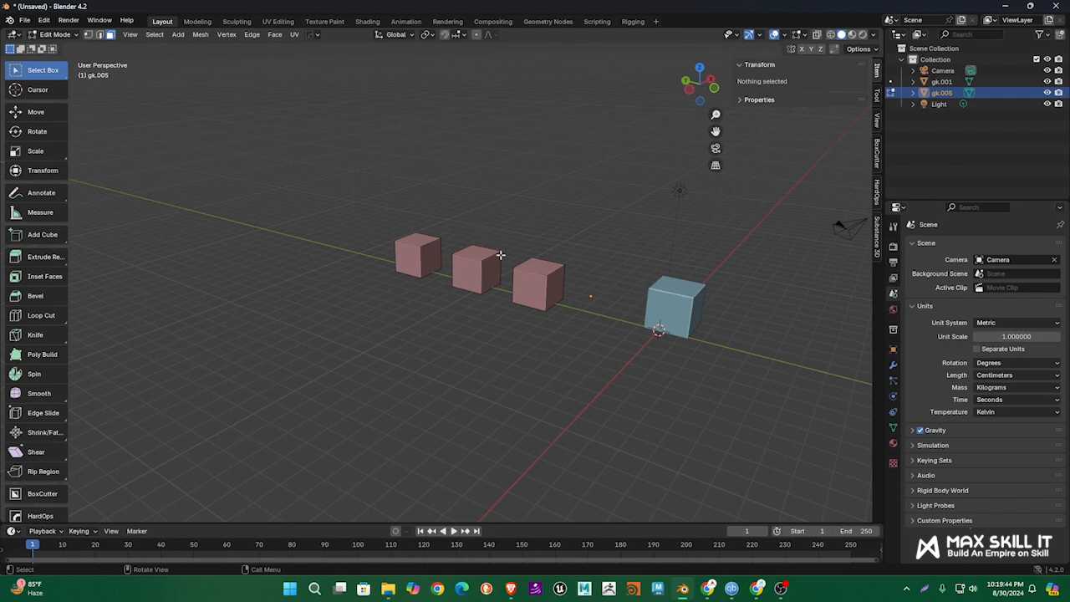
pyautogui.press('3')
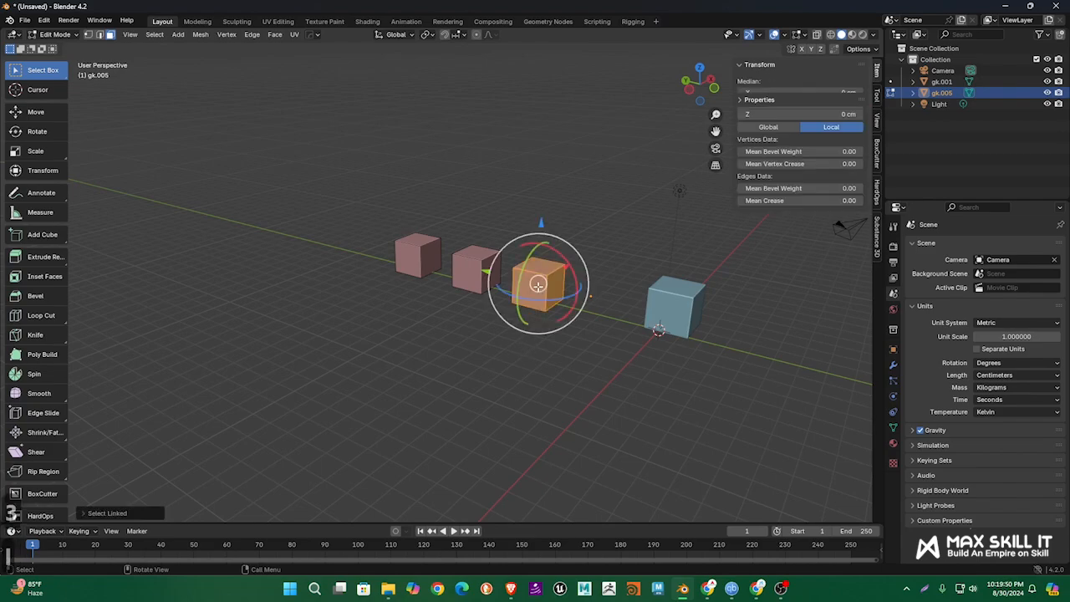
pyautogui.press('l')
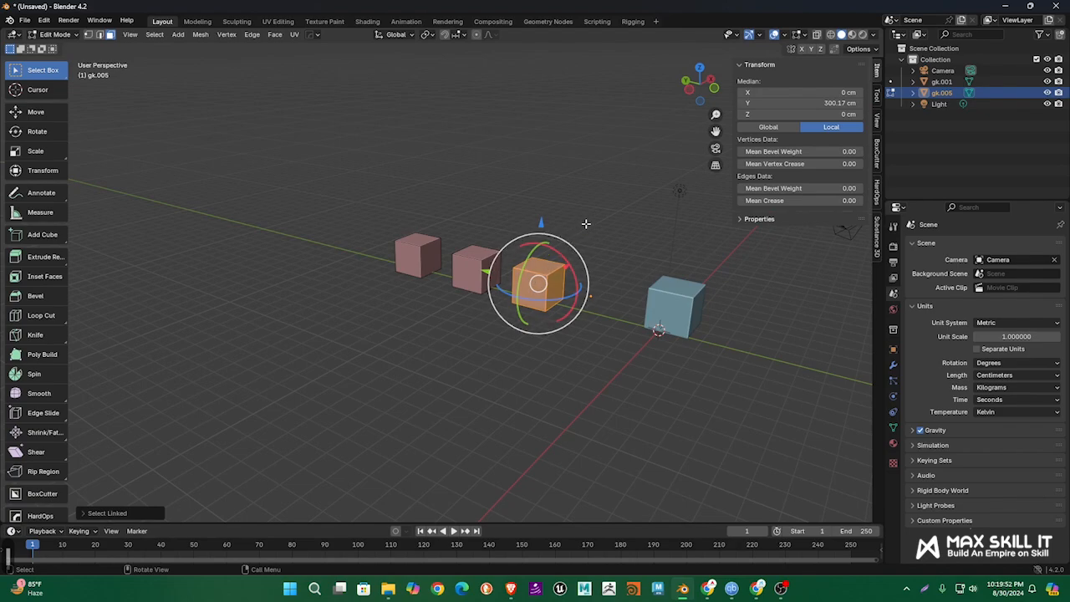
pyautogui.moveTo(585, 222)
pyautogui.mouseDown(button='middle')
pyautogui.moveTo(549, 243)
pyautogui.moveTo(591, 228)
pyautogui.mouseUp(button='middle')
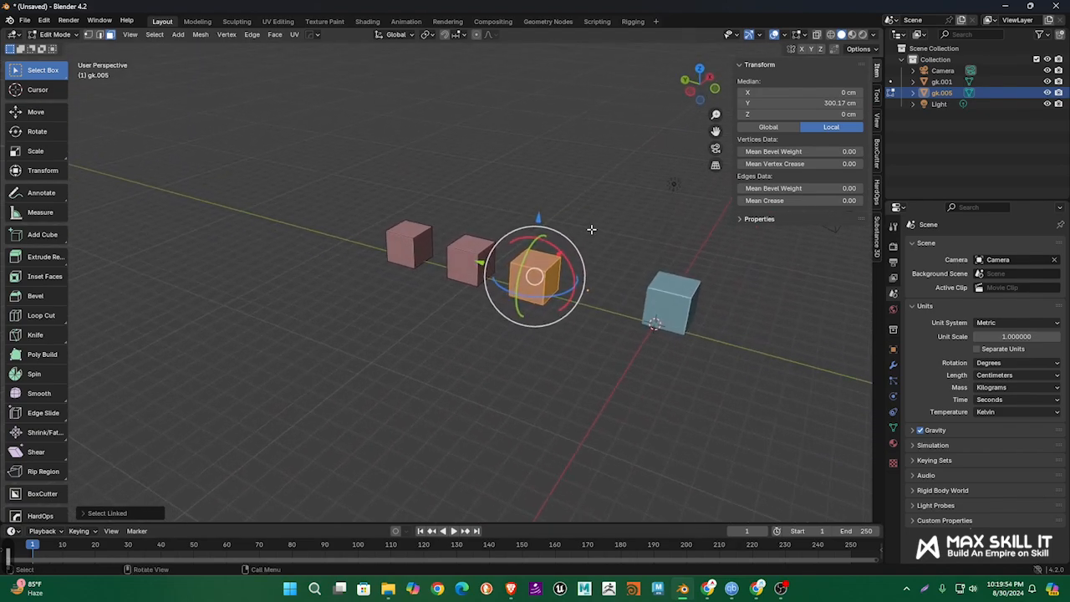
pyautogui.press('p')
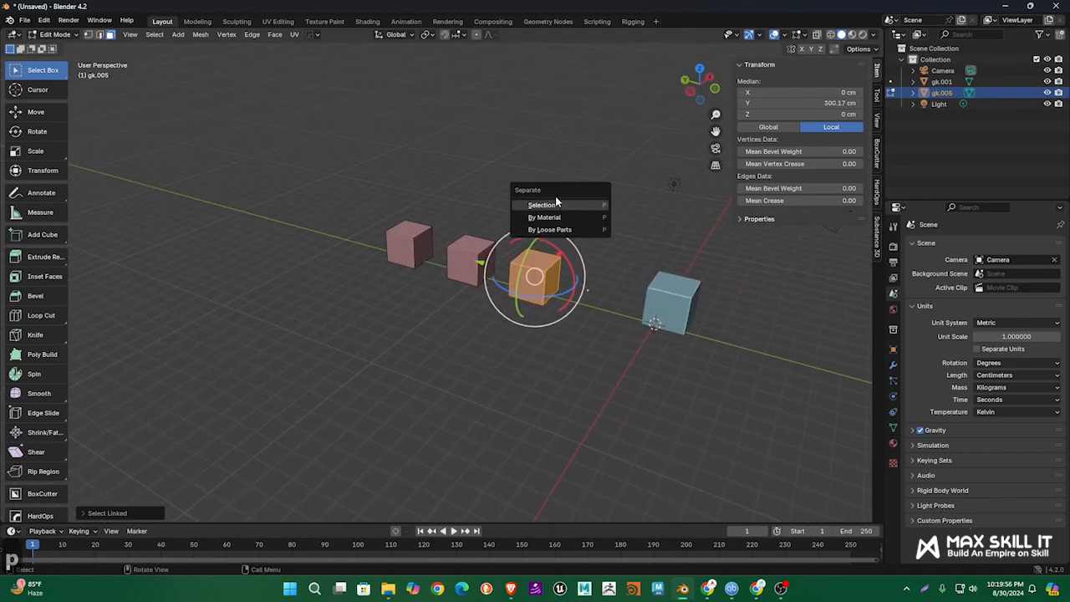
pyautogui.click(201, 34)
pyautogui.moveTo(232, 136)
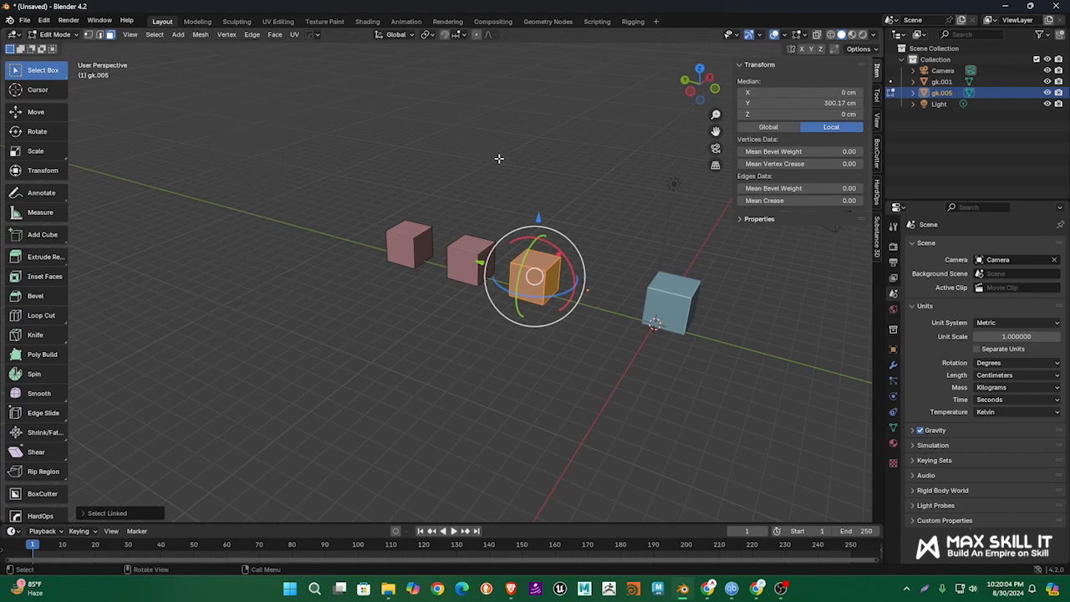
# Separate the selected cube nearest the blue one into its own object, using the Selection option
pyautogui.press('p')
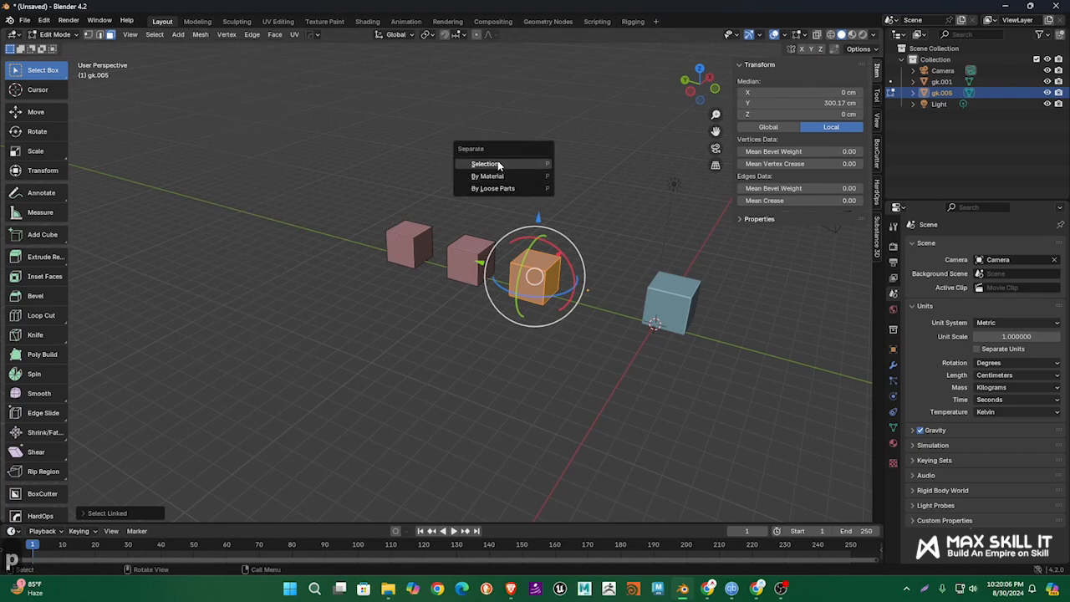
pyautogui.click(497, 162)
pyautogui.moveTo(566, 220)
pyautogui.mouseDown(button='middle')
pyautogui.moveTo(535, 218)
pyautogui.moveTo(595, 215)
pyautogui.moveTo(577, 223)
pyautogui.mouseUp(button='middle')
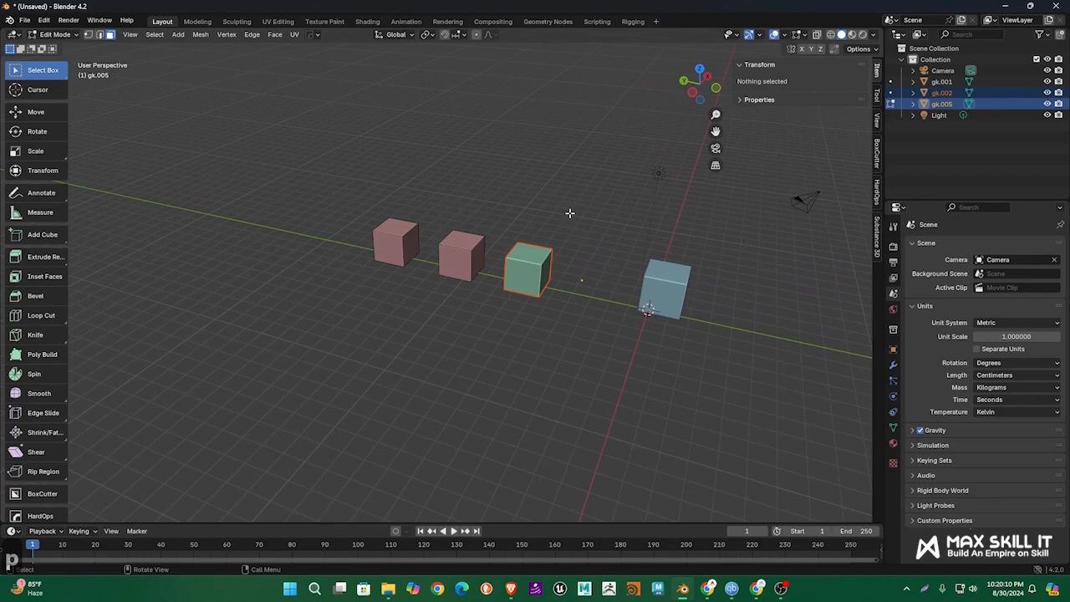
# Pick the two still-joined red cubes in Object Mode and select all their geometry in Edit Mode
pyautogui.press('Tab')
pyautogui.click(569, 212)
pyautogui.click(452, 245)
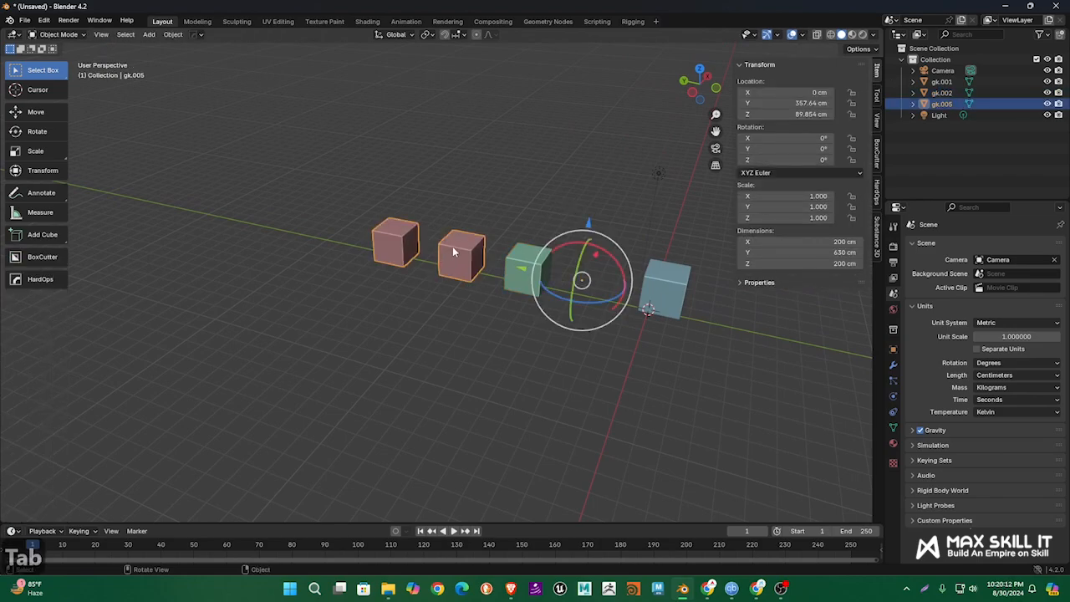
pyautogui.press('Tab')
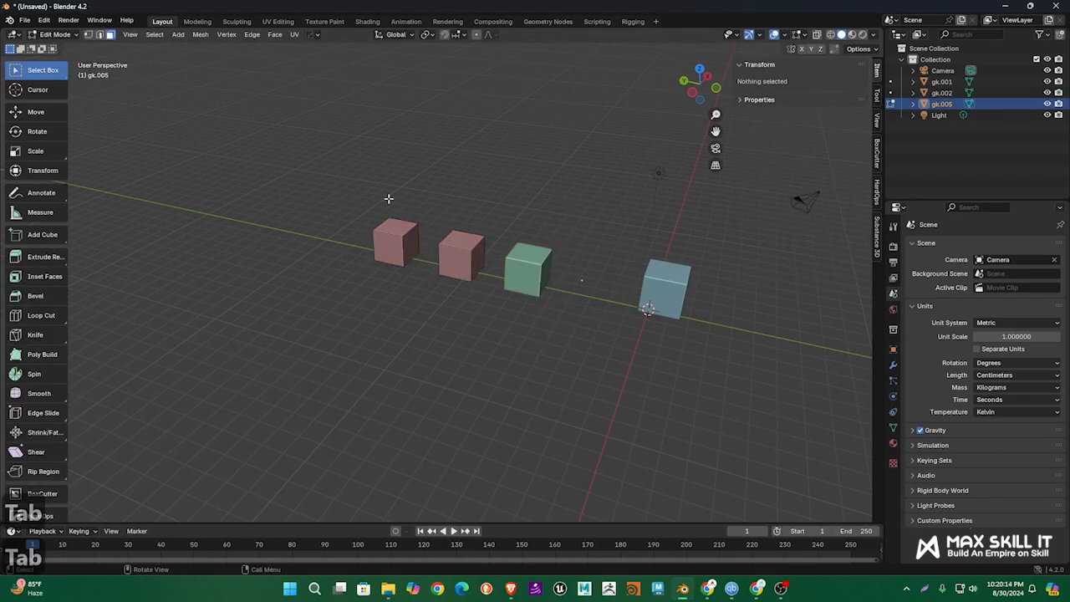
pyautogui.press('a')
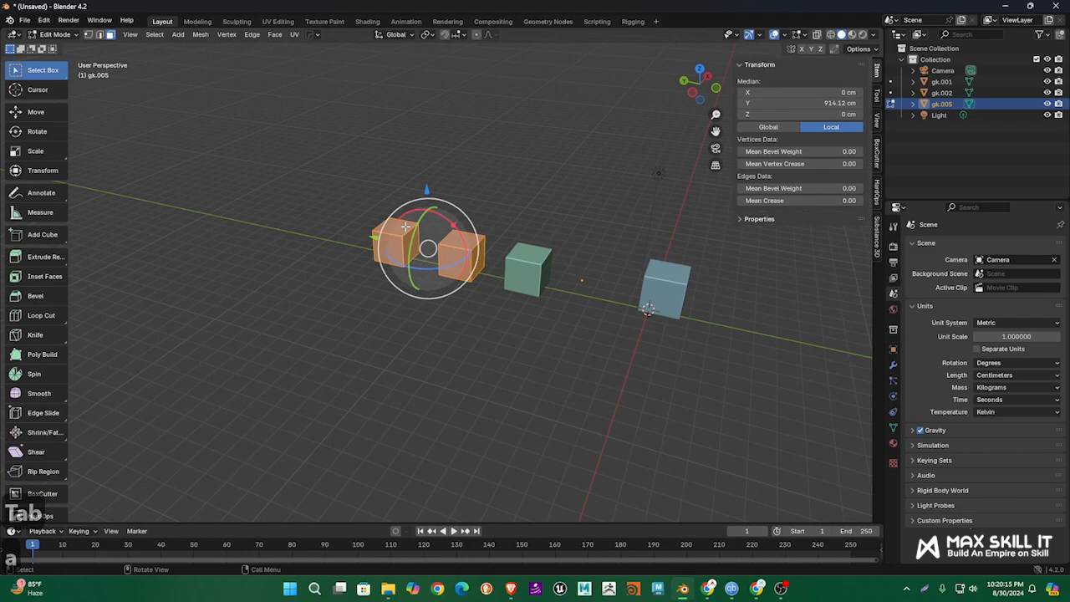
pyautogui.click(552, 177)
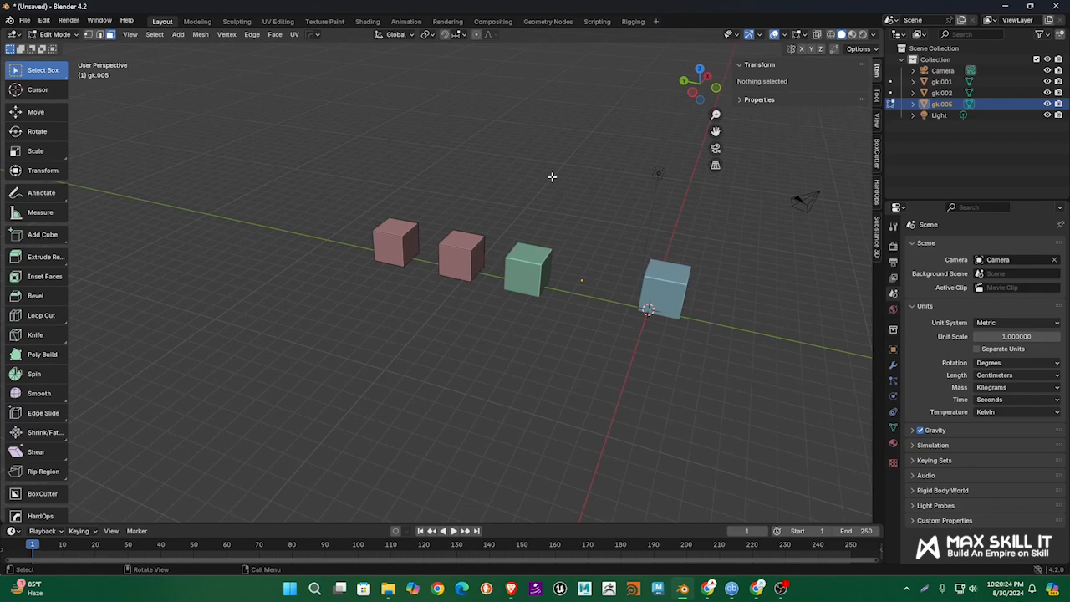
pyautogui.press('a')
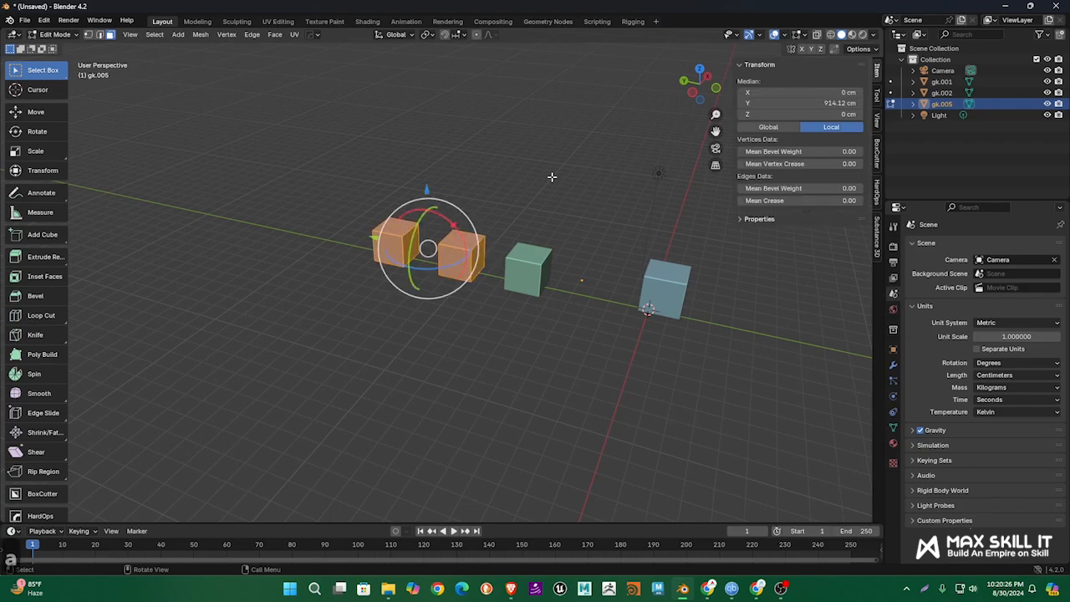
# Separate the two joined cubes into individual objects by loose parts
pyautogui.press('p')
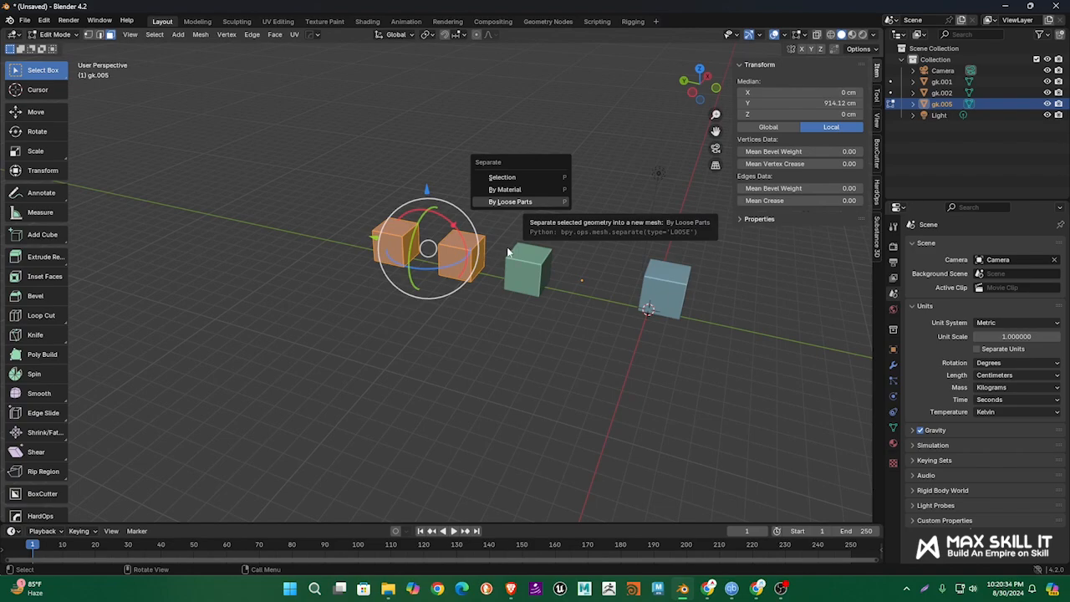
pyautogui.click(538, 202)
pyautogui.moveTo(510, 326); pyautogui.dragTo(535, 341, button='middle')
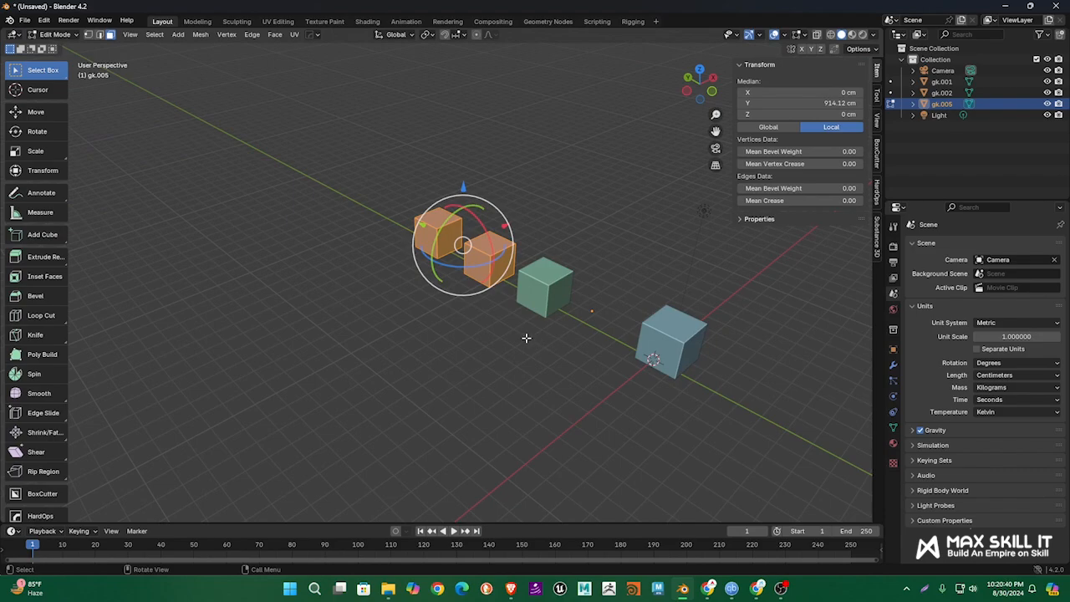
pyautogui.press('p')
pyautogui.click(493, 360)
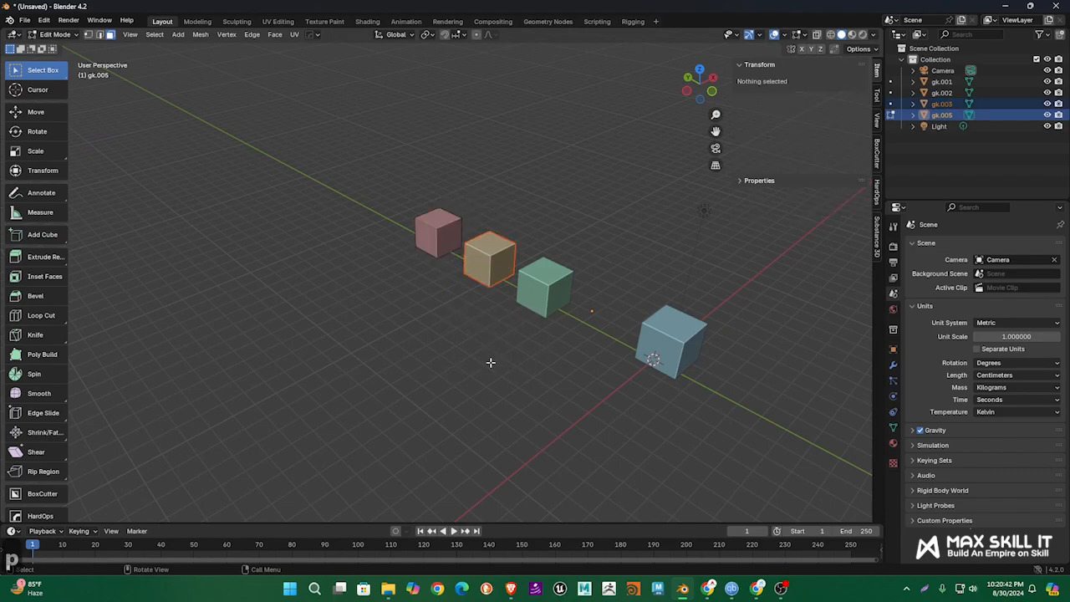
pyautogui.moveTo(461, 370); pyautogui.dragTo(510, 341, button='middle')
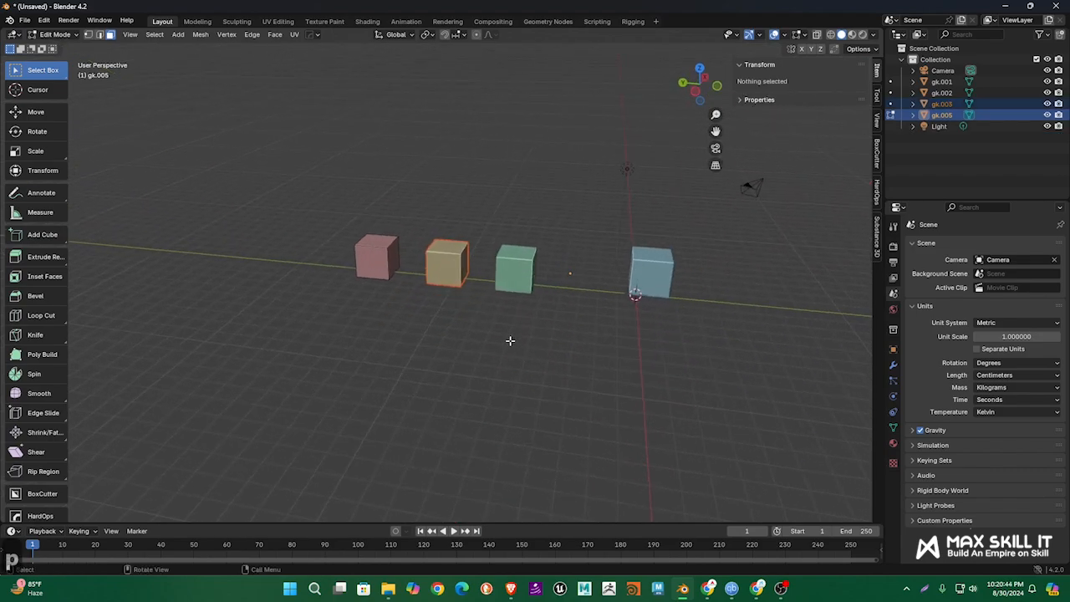
# Return to Object Mode and select the yellow cube by itself, followed by the green cube
pyautogui.press('Tab')
pyautogui.scroll(4, 452, 266)
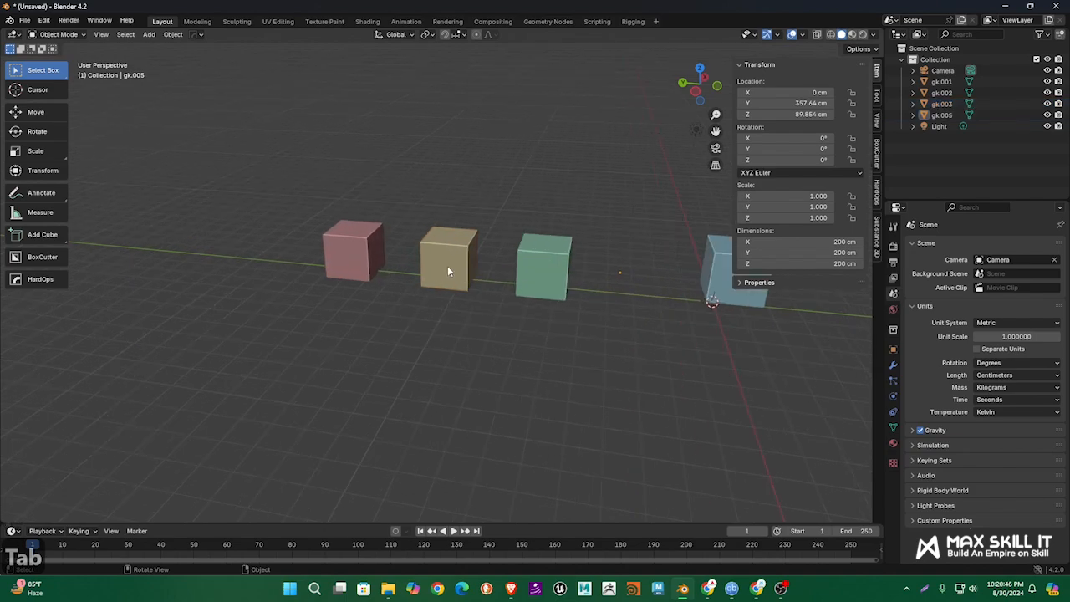
pyautogui.click(451, 269)
pyautogui.moveTo(468, 289); pyautogui.dragTo(328, 133, button='middle')
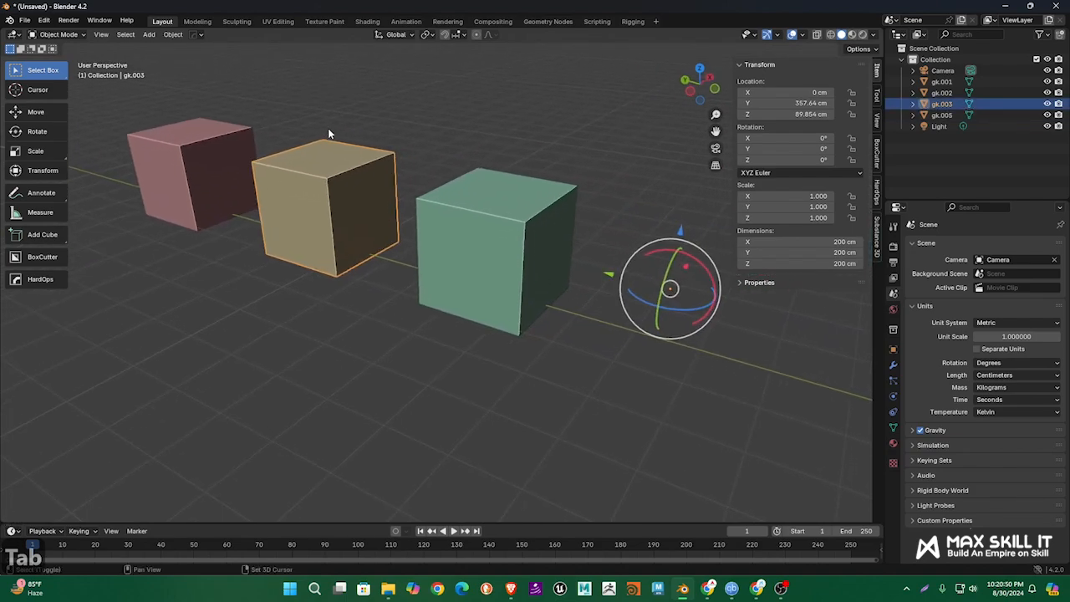
pyautogui.click(518, 263)
pyautogui.keyDown('shift'); pyautogui.moveTo(593, 263); pyautogui.dragTo(477, 239, button='middle'); pyautogui.keyUp('shift')
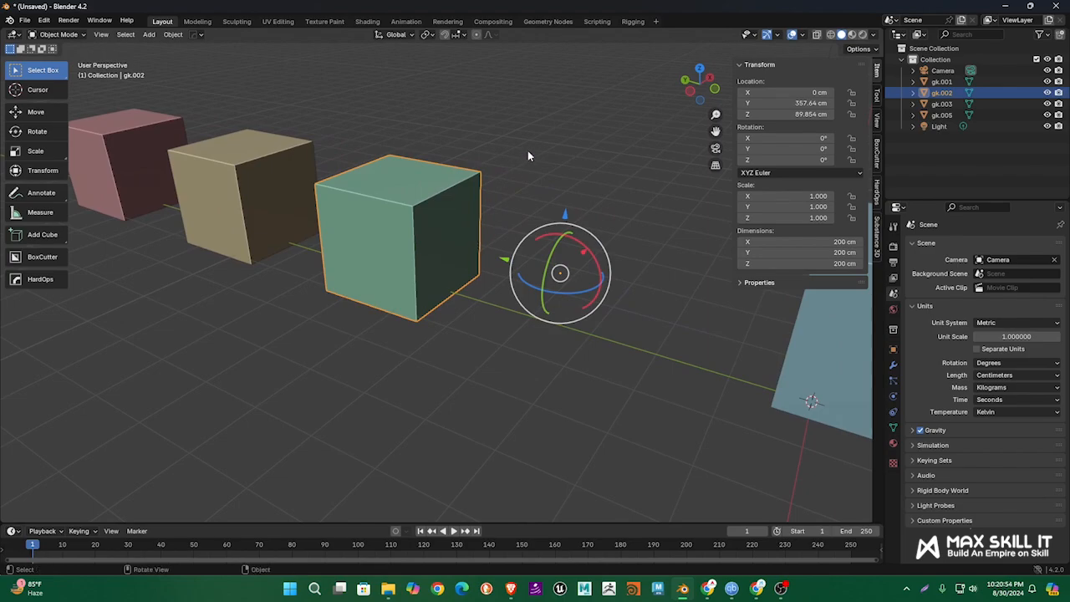
# In Edit Mode, select the green cube's upper face and the side face towards the blue cube, and separate the selection
pyautogui.press('Tab')
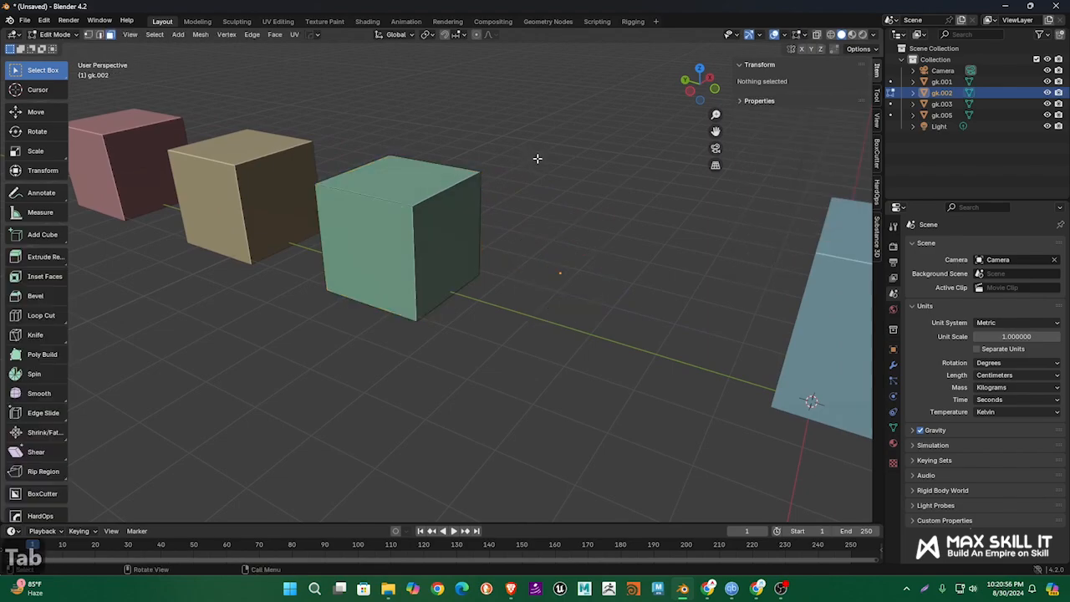
pyautogui.click(430, 241)
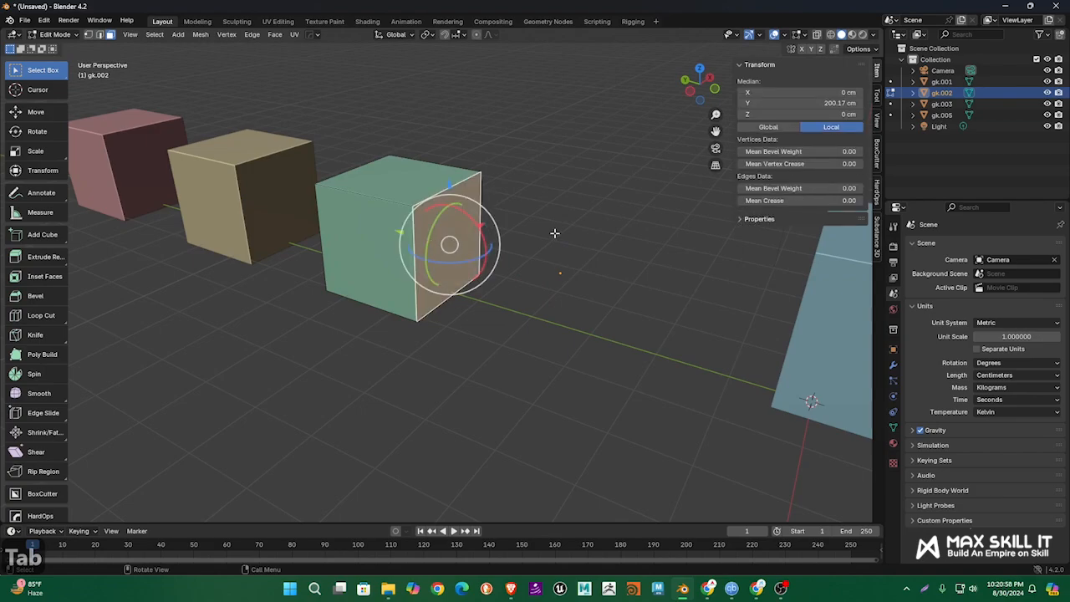
pyautogui.moveTo(554, 232)
pyautogui.mouseDown(button='middle')
pyautogui.moveTo(502, 234)
pyautogui.moveTo(544, 229)
pyautogui.mouseUp(button='middle')
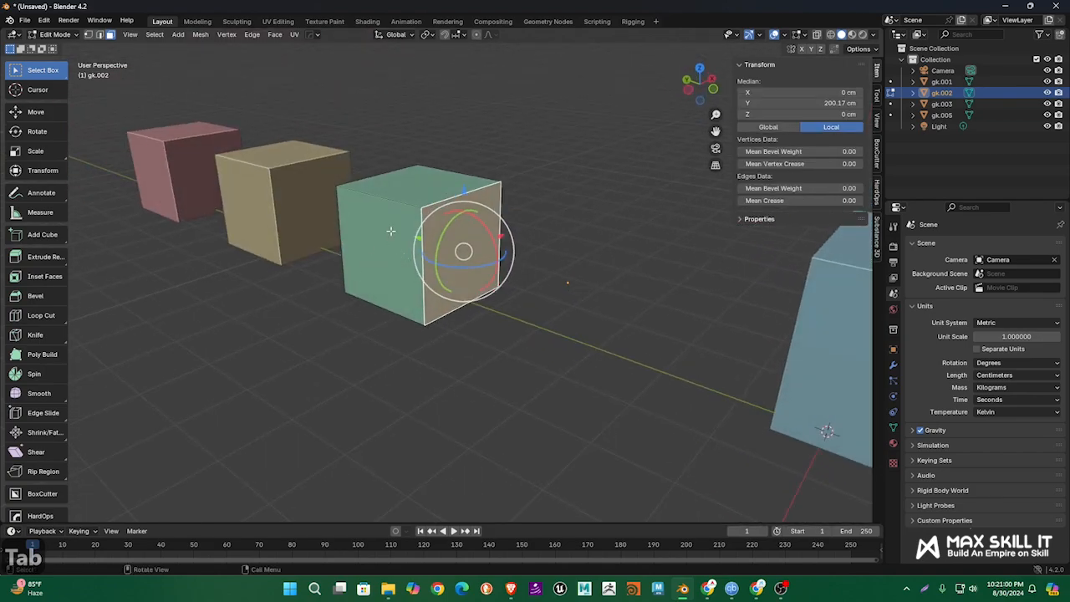
pyautogui.keyDown('shift'); pyautogui.click(417, 191); pyautogui.keyUp('shift')
pyautogui.moveTo(416, 190); pyautogui.dragTo(574, 202, button='middle')
pyautogui.press('p')
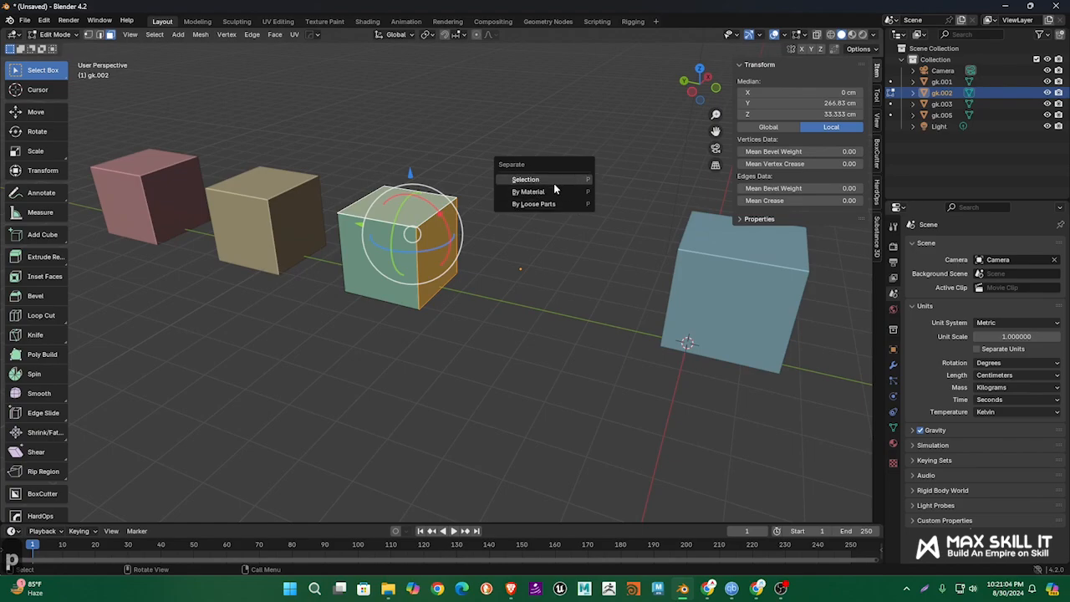
pyautogui.click(553, 179)
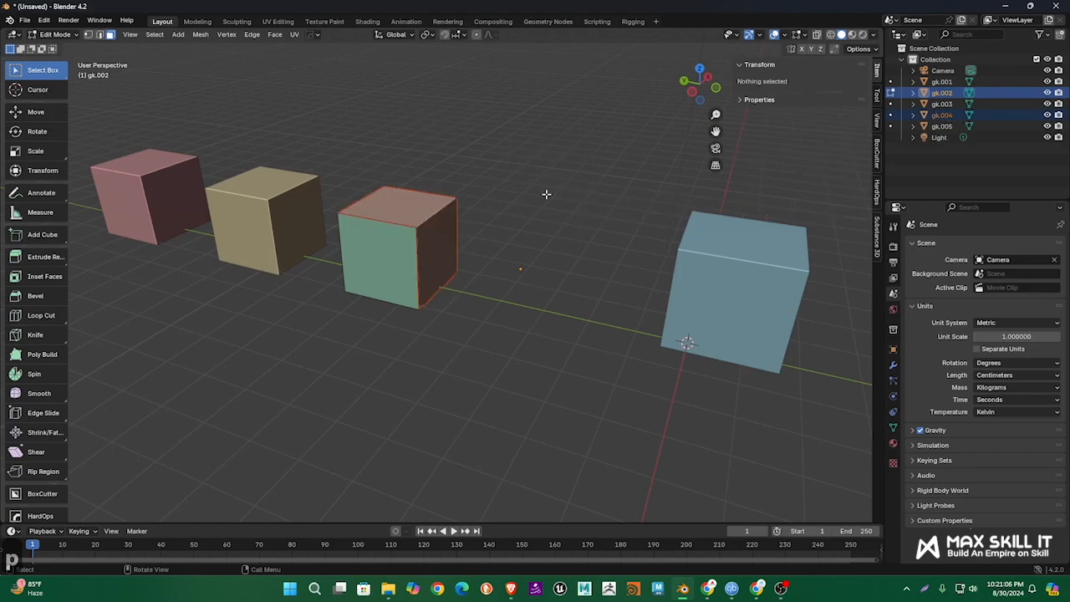
# In Object Mode, move the separated pair of faces about -192.5 cm along the global Y axis
pyautogui.press('Tab')
pyautogui.click(408, 205)
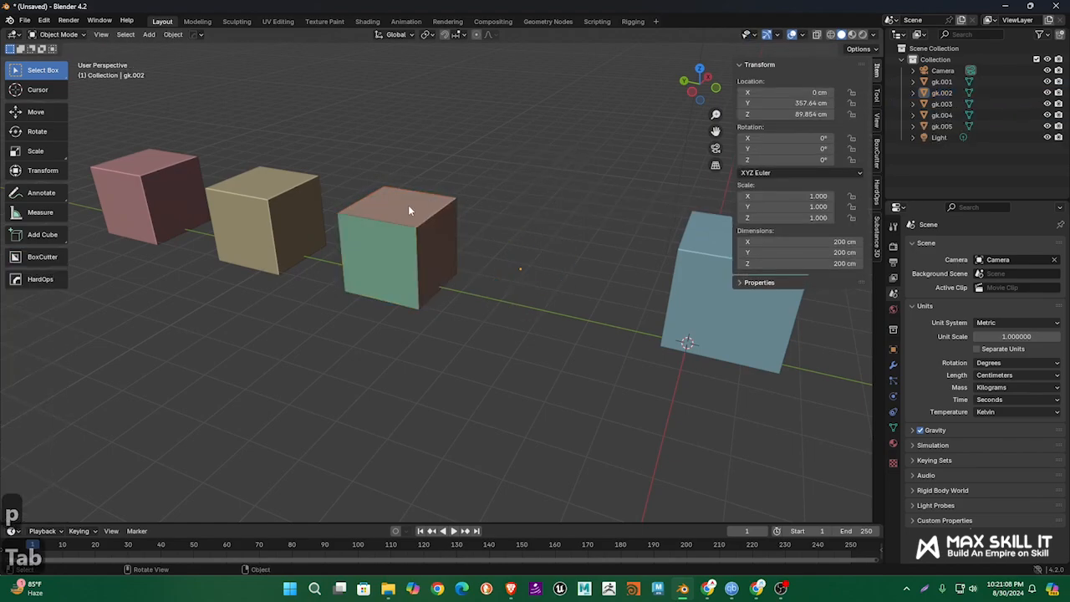
pyautogui.moveTo(463, 200); pyautogui.dragTo(518, 195, button='middle')
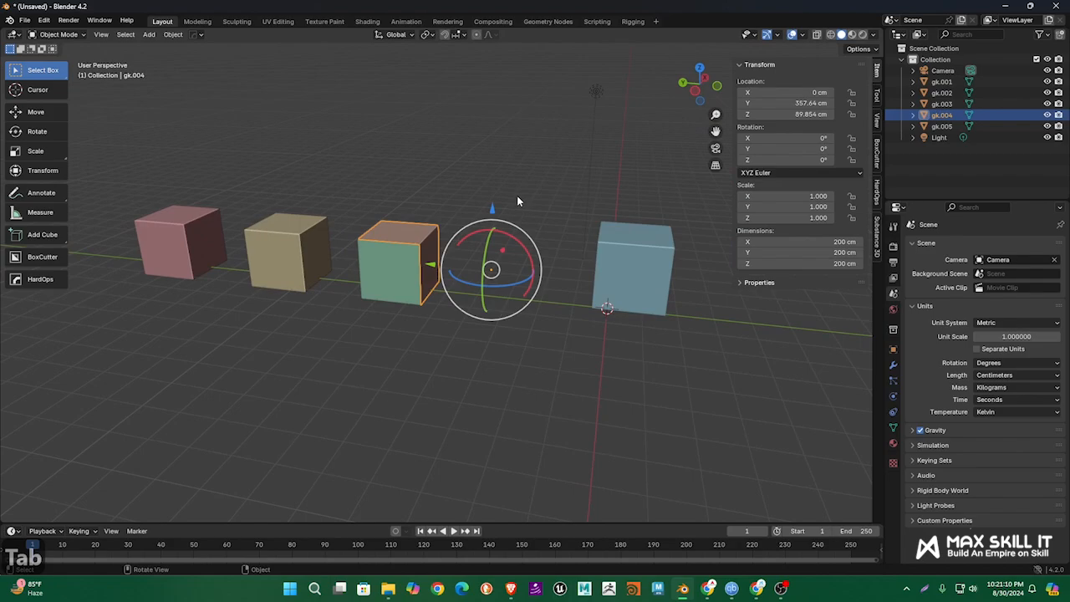
pyautogui.press('g')
pyautogui.press('z')
pyautogui.press('y')
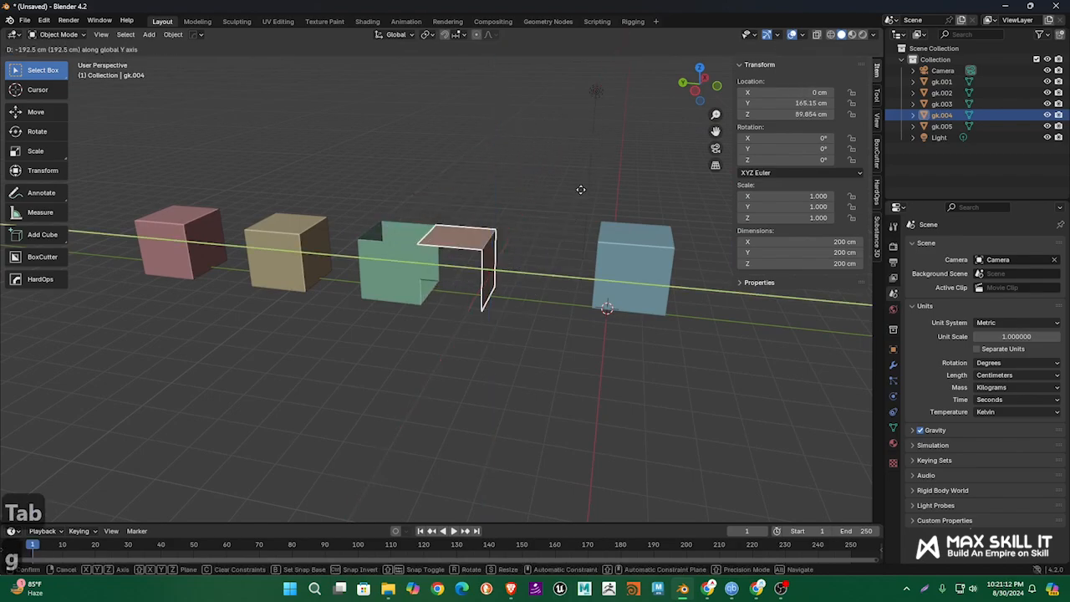
pyautogui.click(580, 189)
pyautogui.scroll(-3, 514, 203)
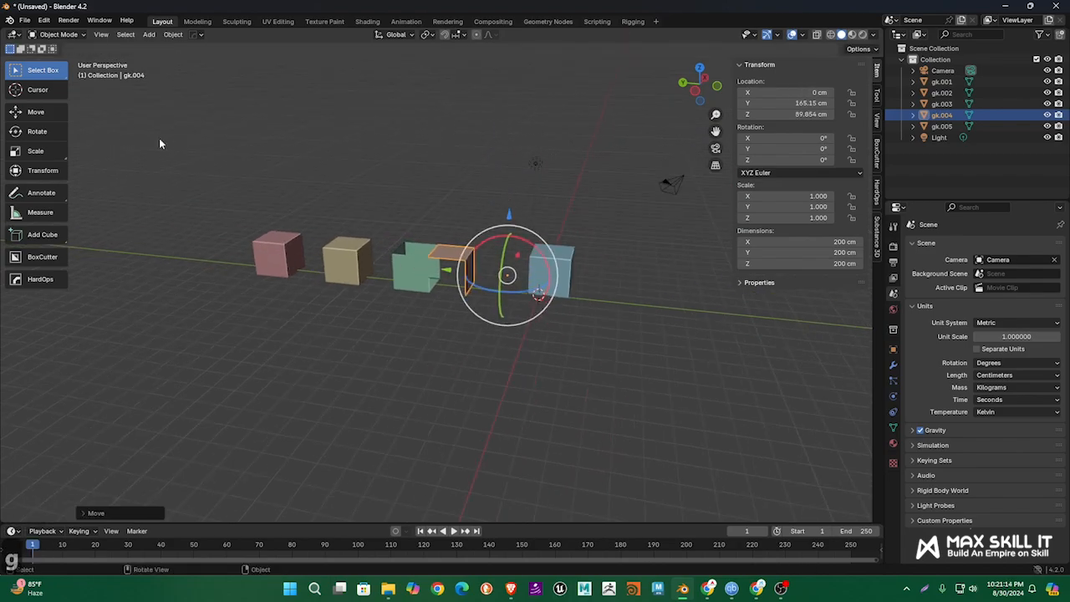
# With the Move tool, shift the open green cube and the detached faces along Y, placing the faces at about Y 98.7 cm, and deselect
pyautogui.click(41, 118)
pyautogui.moveTo(470, 271); pyautogui.dragTo(532, 277)
pyautogui.click(435, 280)
pyautogui.moveTo(449, 270); pyautogui.dragTo(434, 269)
pyautogui.click(511, 258)
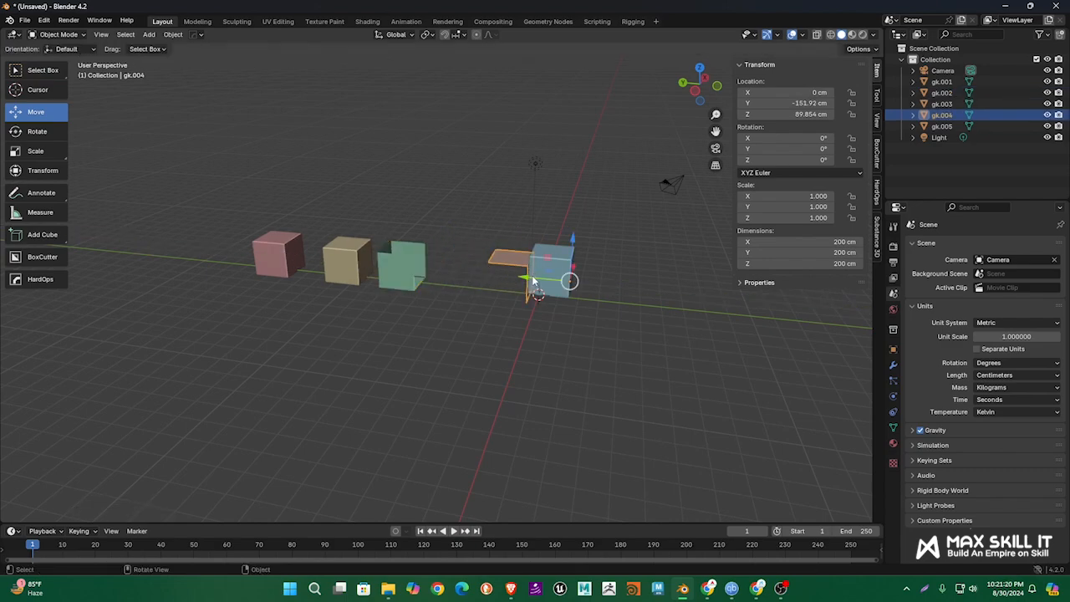
pyautogui.moveTo(531, 275); pyautogui.dragTo(475, 273)
pyautogui.click(455, 223)
pyautogui.scroll(3, 427, 202)
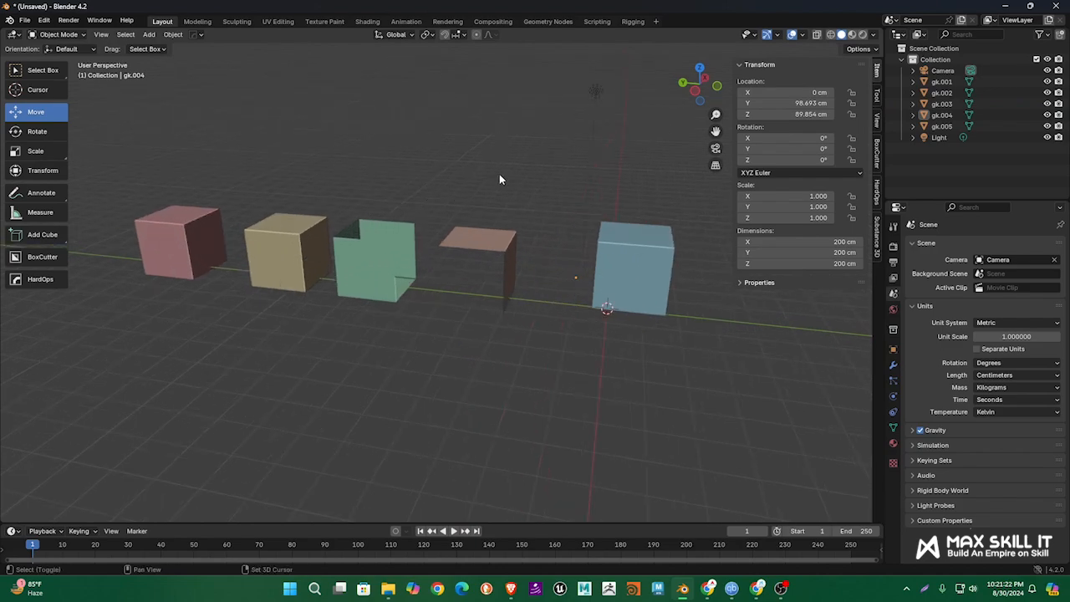
pyautogui.moveTo(499, 178); pyautogui.dragTo(550, 198, button='middle')
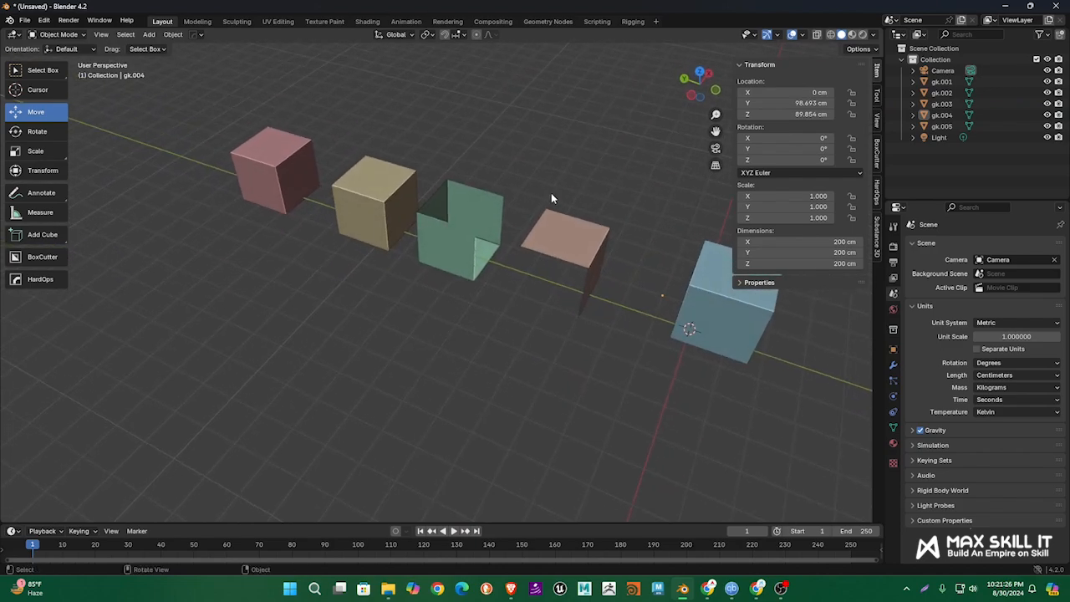
# Box-select all objects in the scene, and start a new file without saving the changes
pyautogui.scroll(-4, 545, 224)
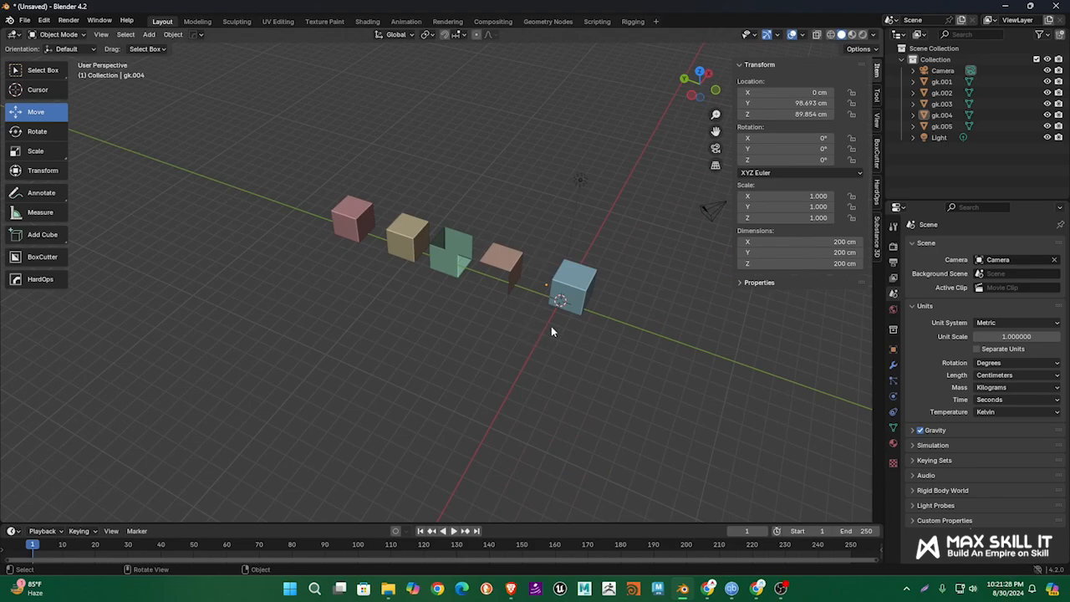
pyautogui.moveTo(551, 331); pyautogui.dragTo(566, 317, button='middle')
pyautogui.scroll(-4, 577, 319)
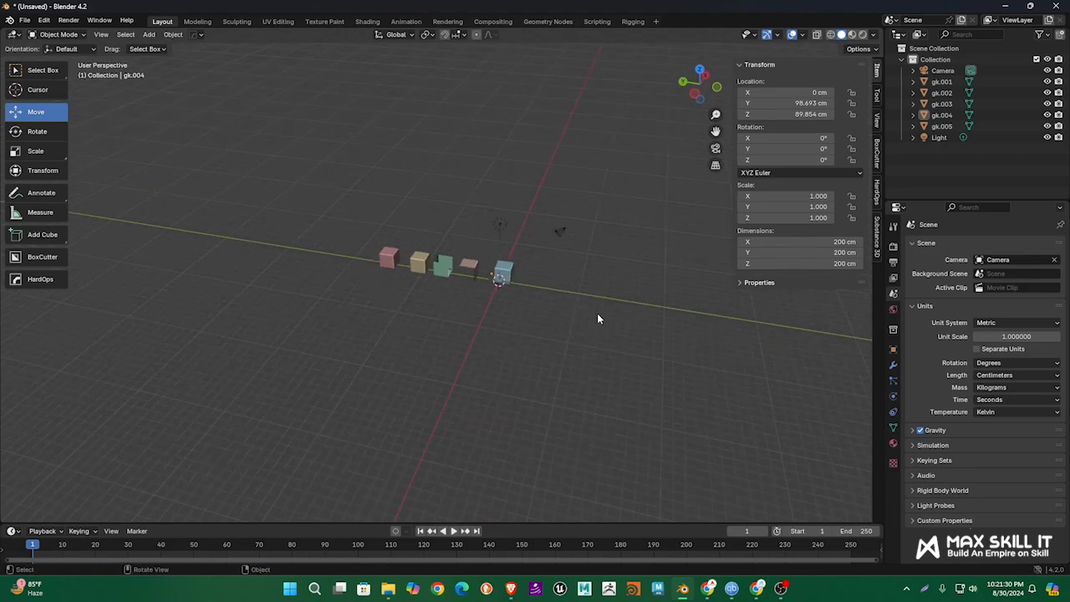
pyautogui.scroll(4, 599, 314)
pyautogui.keyDown('shift'); pyautogui.moveTo(632, 304); pyautogui.dragTo(583, 302, button='middle'); pyautogui.keyUp('shift')
pyautogui.moveTo(651, 355); pyautogui.dragTo(234, 138)
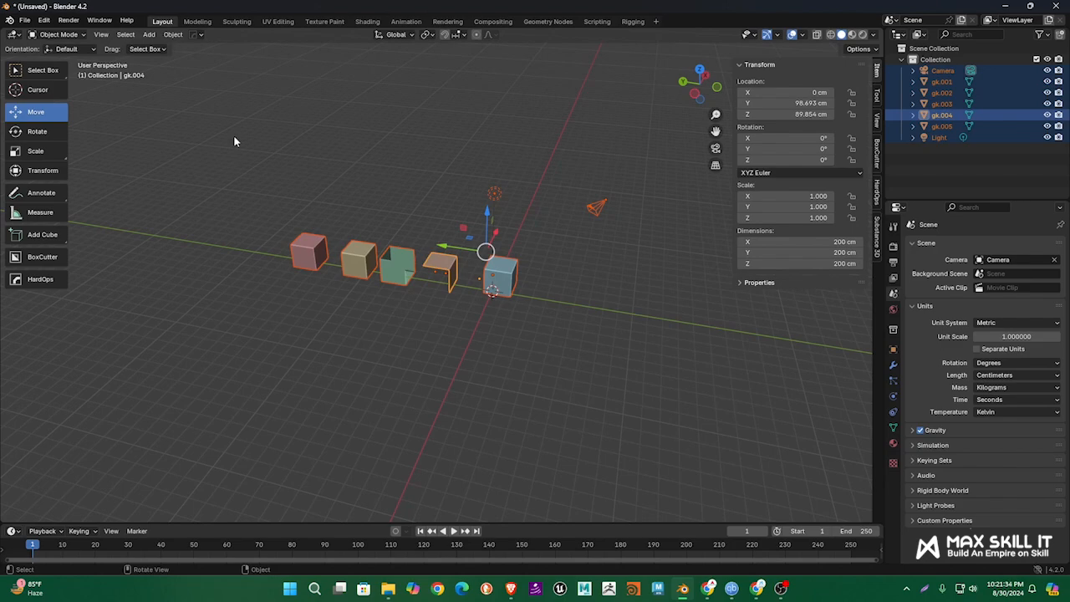
pyautogui.hotkey('ctrl', 'n')
pyautogui.click(234, 137)
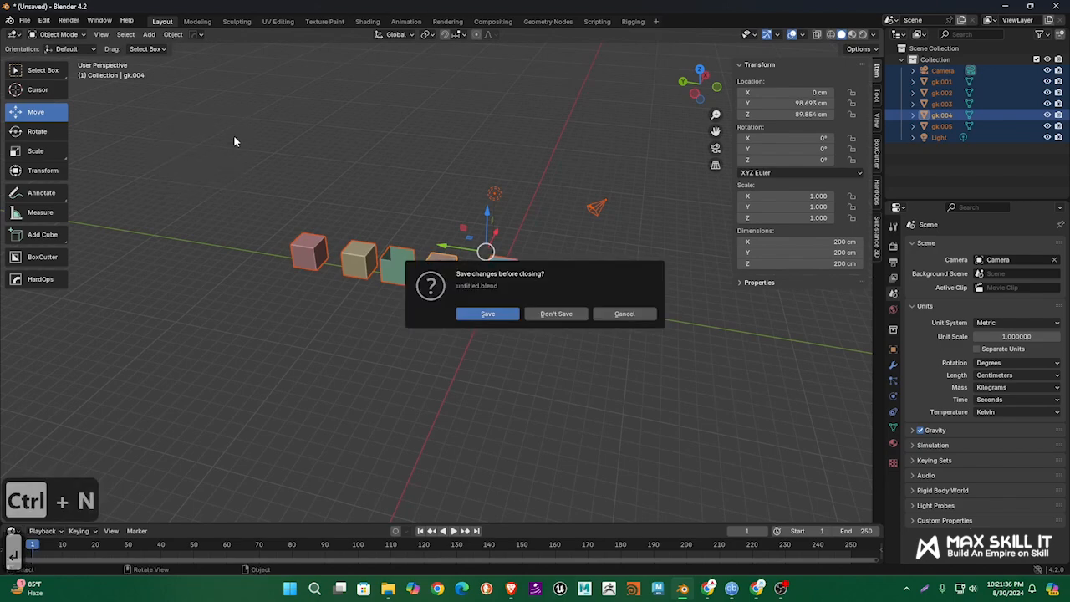
pyautogui.click(564, 314)
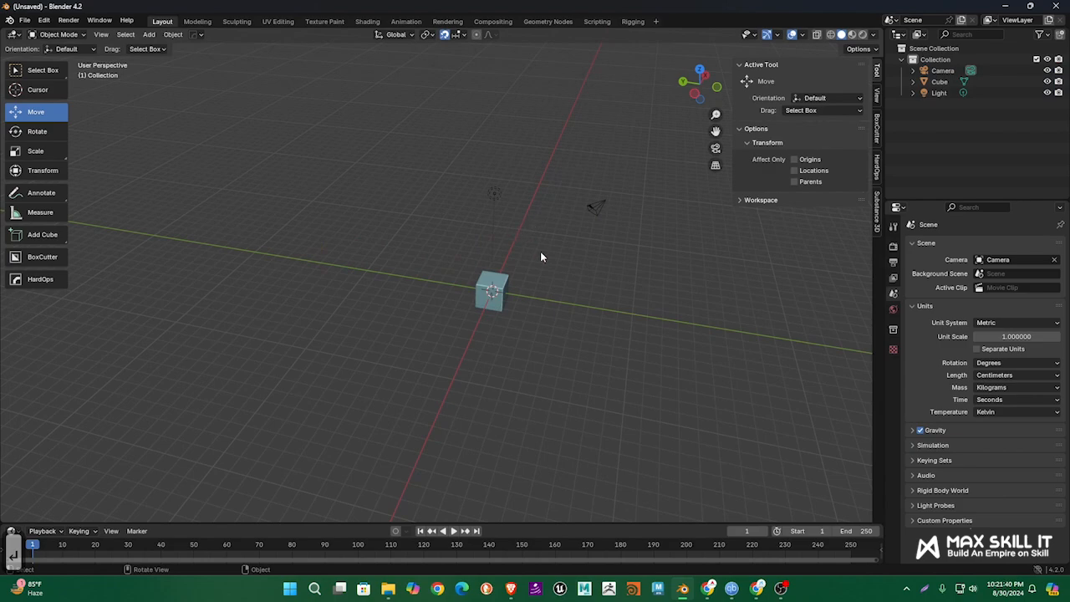
# Look through the Object Mode operations, select the default cube, look through the edge operations in Edit Mode, and return to Object Mode
pyautogui.moveTo(541, 253); pyautogui.dragTo(359, 266, button='middle')
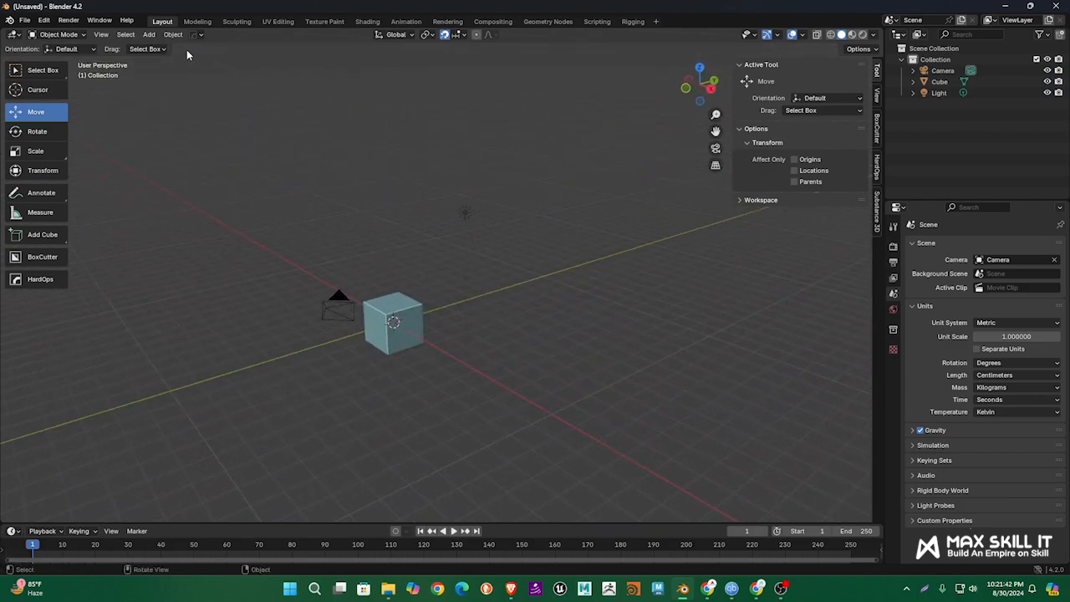
pyautogui.click(172, 35)
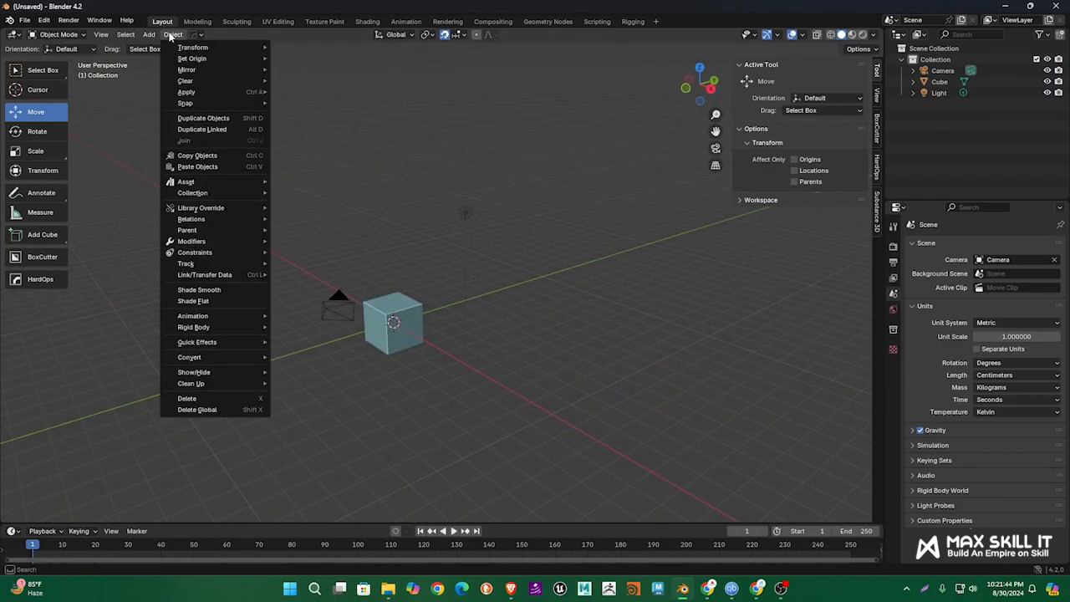
pyautogui.click(408, 300)
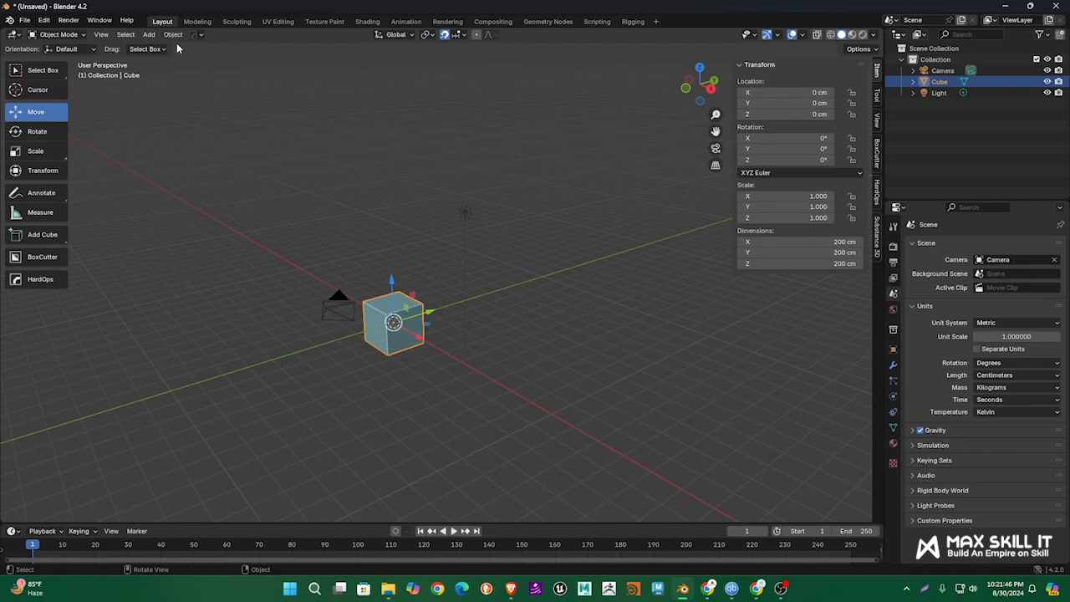
pyautogui.press('Tab')
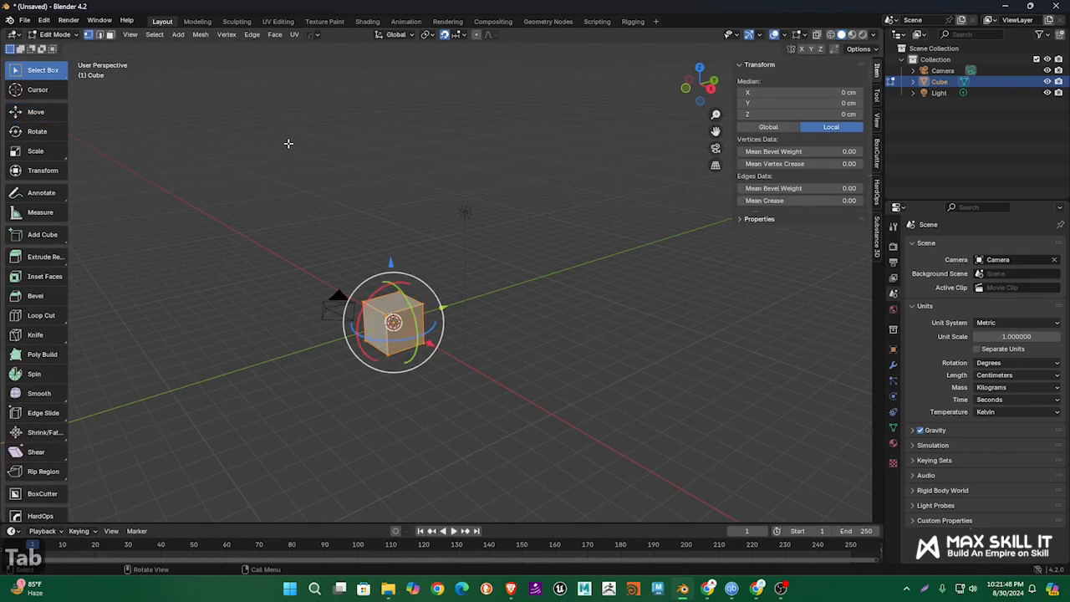
pyautogui.click(289, 143)
pyautogui.click(253, 34)
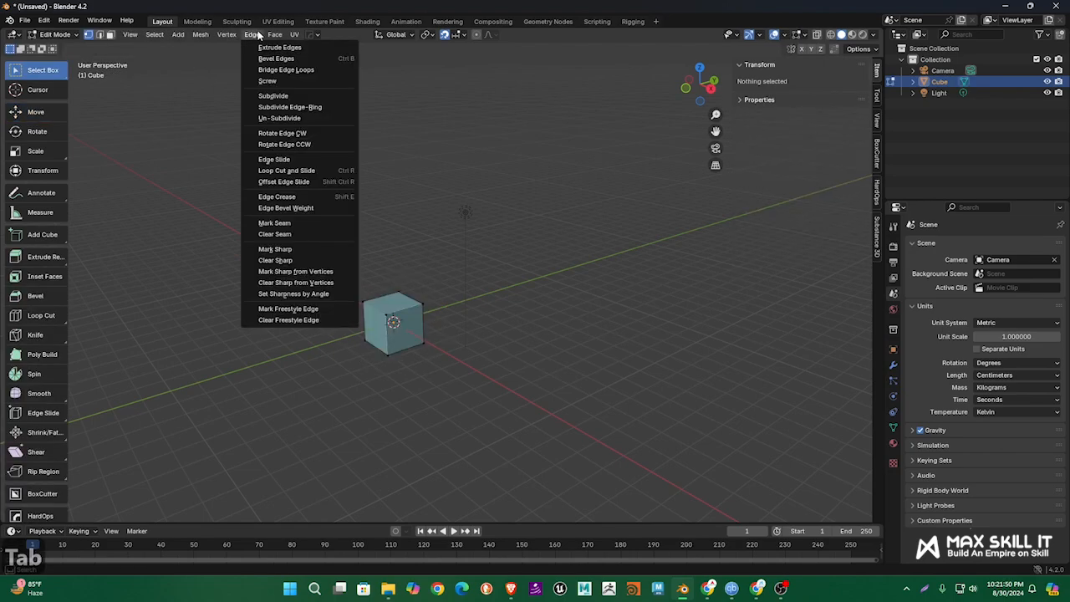
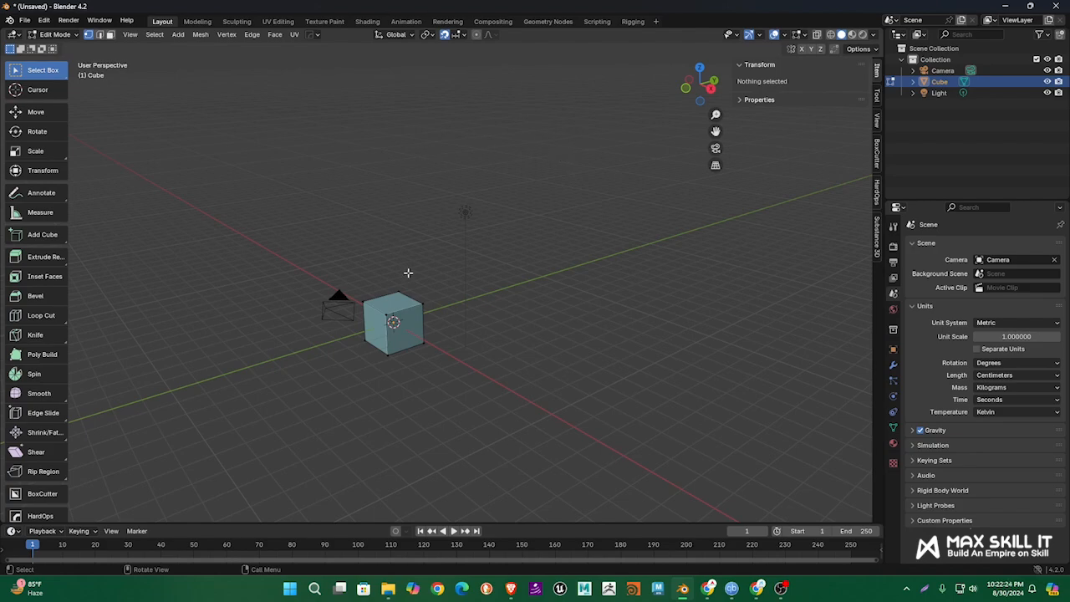
pyautogui.press('Tab')
pyautogui.scroll(4, 496, 360)
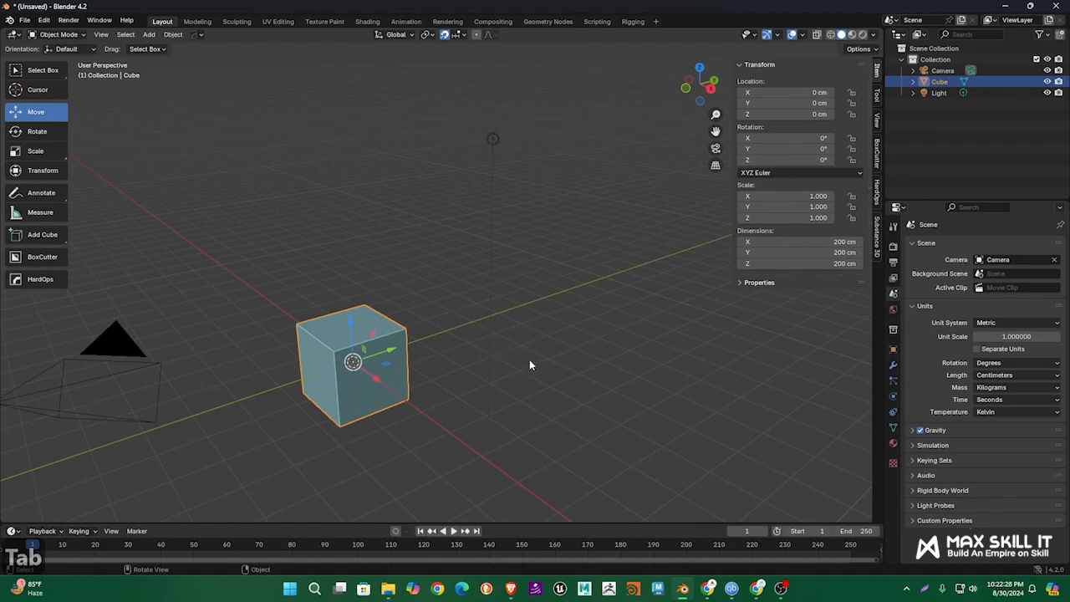
pyautogui.moveTo(529, 365); pyautogui.dragTo(564, 287, button='middle')
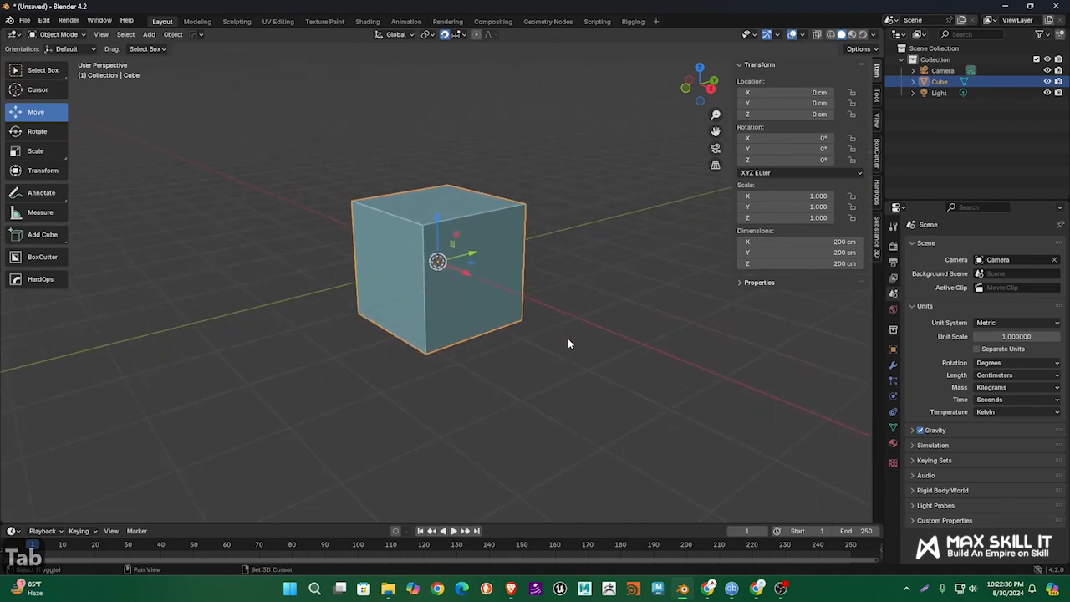
pyautogui.keyDown('shift'); pyautogui.moveTo(567, 344); pyautogui.dragTo(551, 354, button='middle'); pyautogui.keyUp('shift')
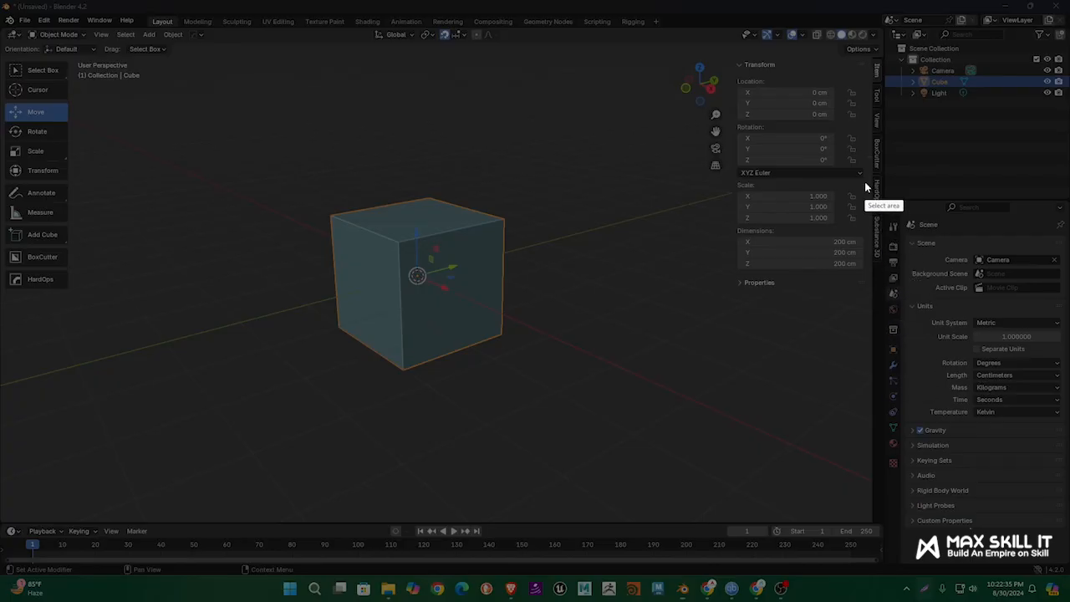
pyautogui.moveTo(864, 182); pyautogui.dragTo(907, 429)
pyautogui.moveTo(909, 503); pyautogui.dragTo(909, 516)
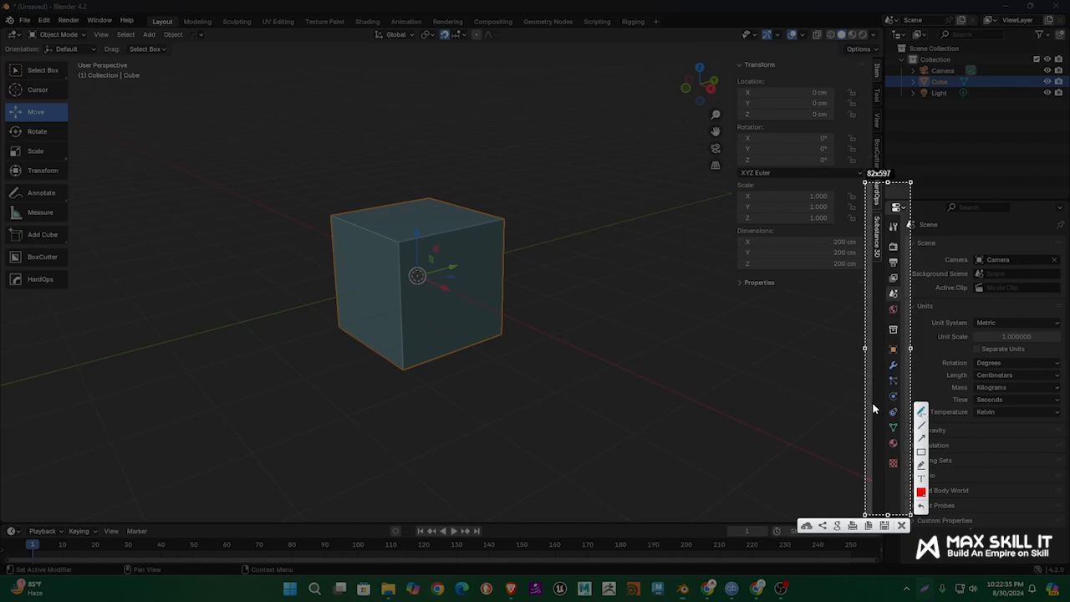
pyautogui.moveTo(873, 405); pyautogui.dragTo(894, 364)
pyautogui.moveTo(894, 364); pyautogui.dragTo(900, 380)
pyautogui.click(901, 526)
# Add a Subdivision Surface modifier to the cube in Object Mode
pyautogui.click(893, 366)
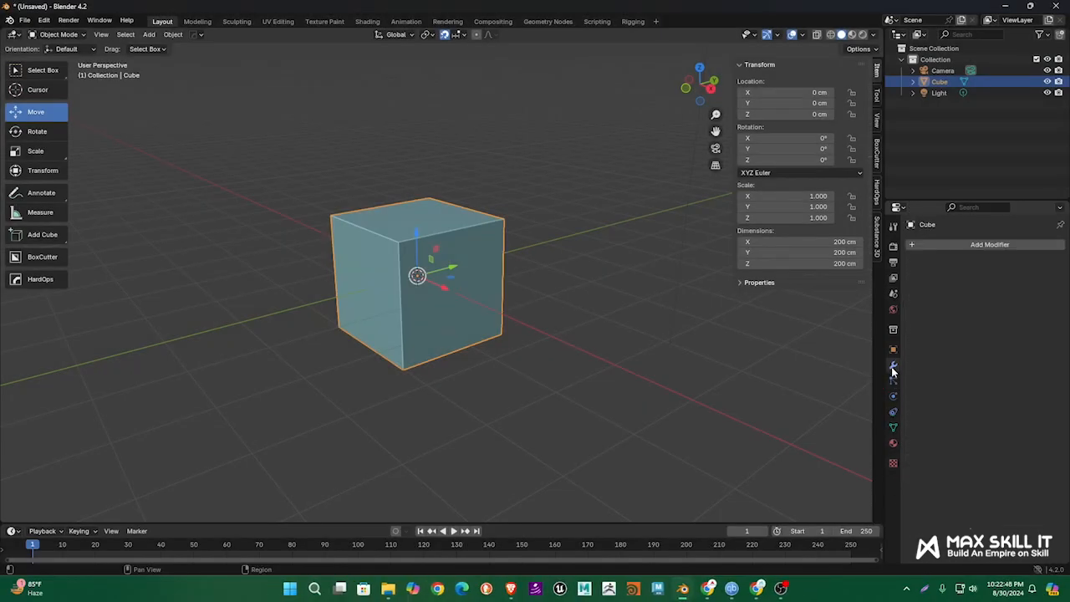
pyautogui.click(997, 244)
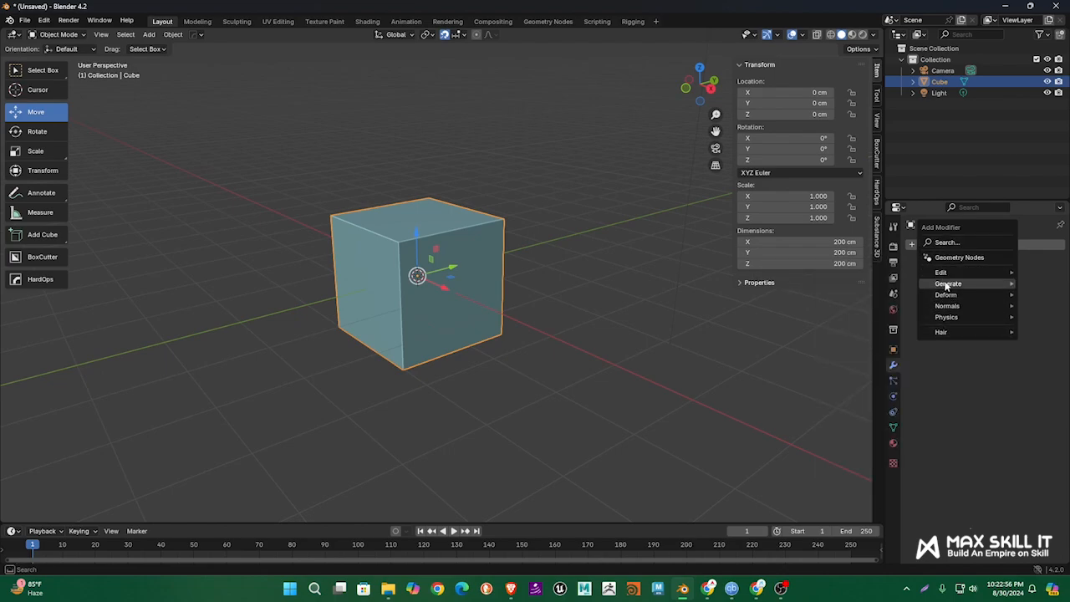
pyautogui.moveTo(951, 289)
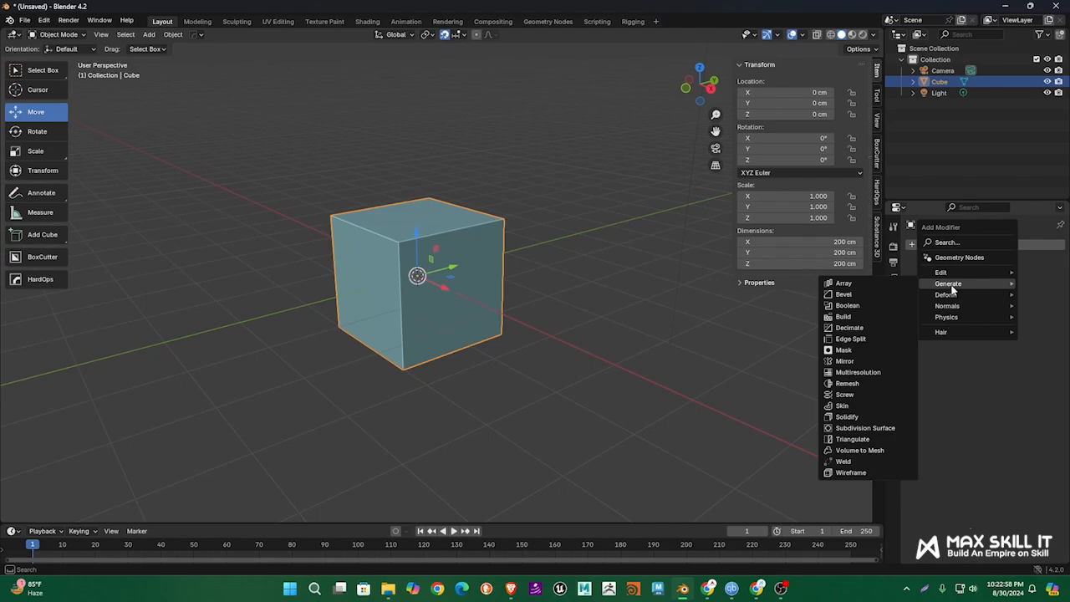
pyautogui.click(865, 428)
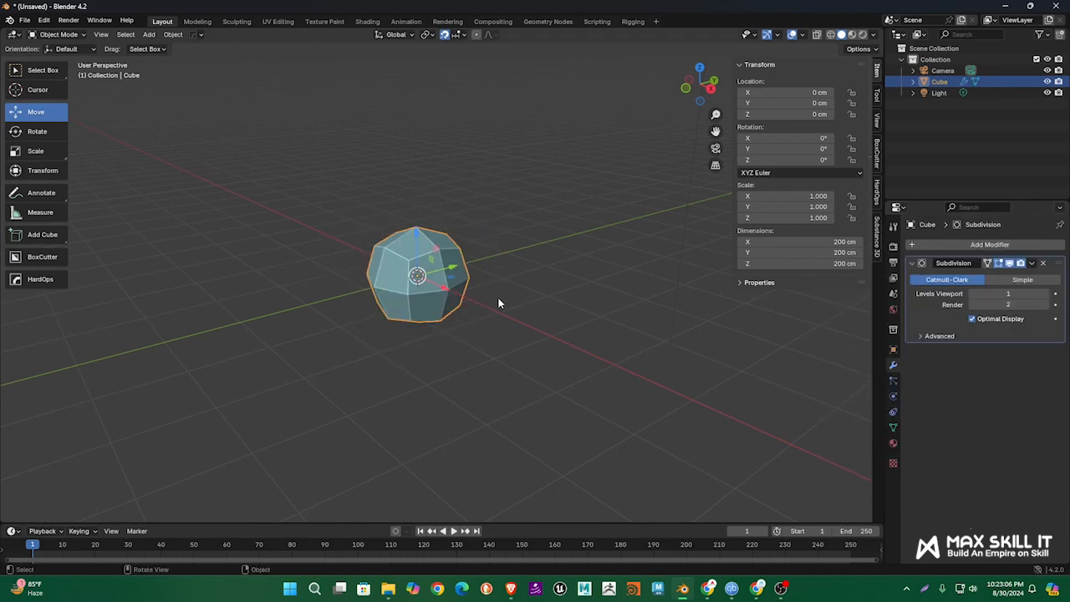
pyautogui.scroll(3, 500, 302)
pyautogui.moveTo(500, 303)
pyautogui.keyDown('shift'); pyautogui.mouseDown(button='middle')
pyautogui.moveTo(542, 278)
pyautogui.moveTo(544, 300)
pyautogui.moveTo(510, 289)
pyautogui.mouseUp(button='middle'); pyautogui.keyUp('shift')
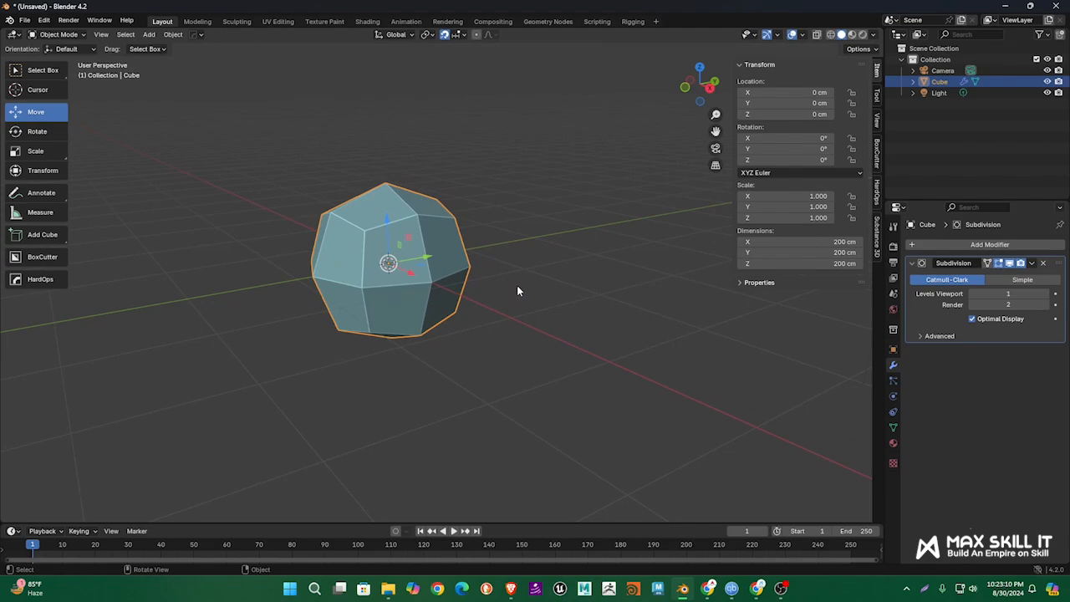
# Deselect and reselect the cube, and remove its Subdivision modifier
pyautogui.click(500, 327)
pyautogui.click(414, 266)
pyautogui.click(1042, 263)
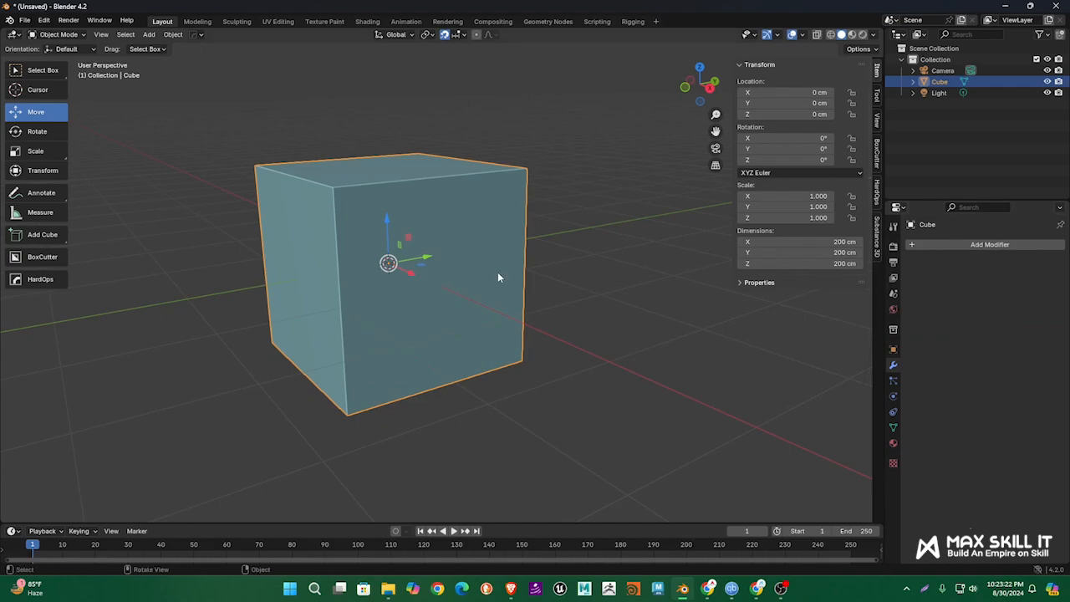
# In Edit Mode with face selection, select single faces of the cube, box-select the whole mesh, and clear the selection
pyautogui.press('Tab')
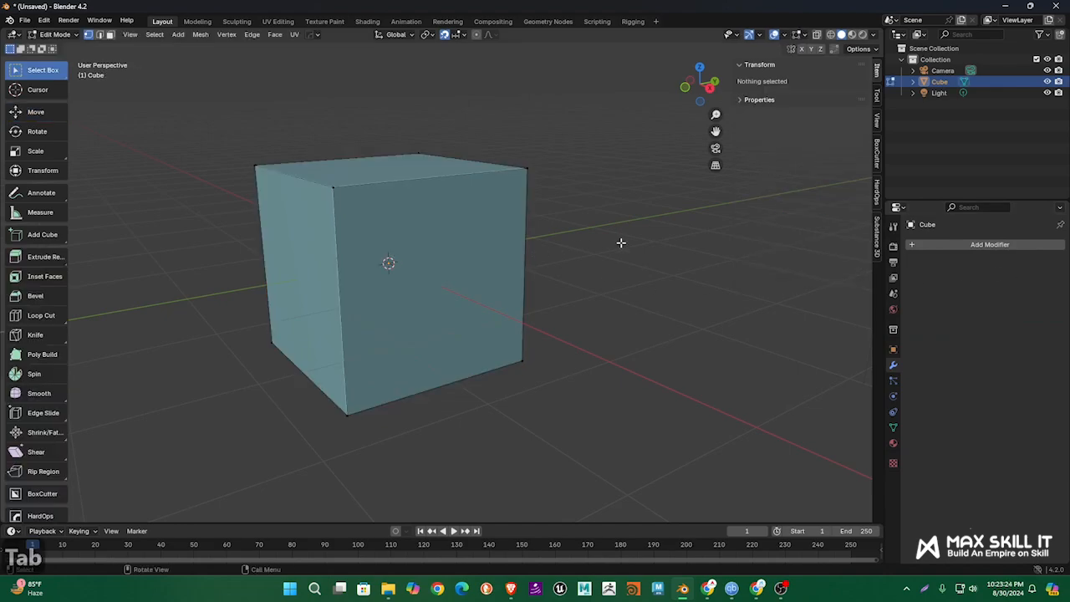
pyautogui.press('3')
pyautogui.click(440, 244)
pyautogui.click(317, 246)
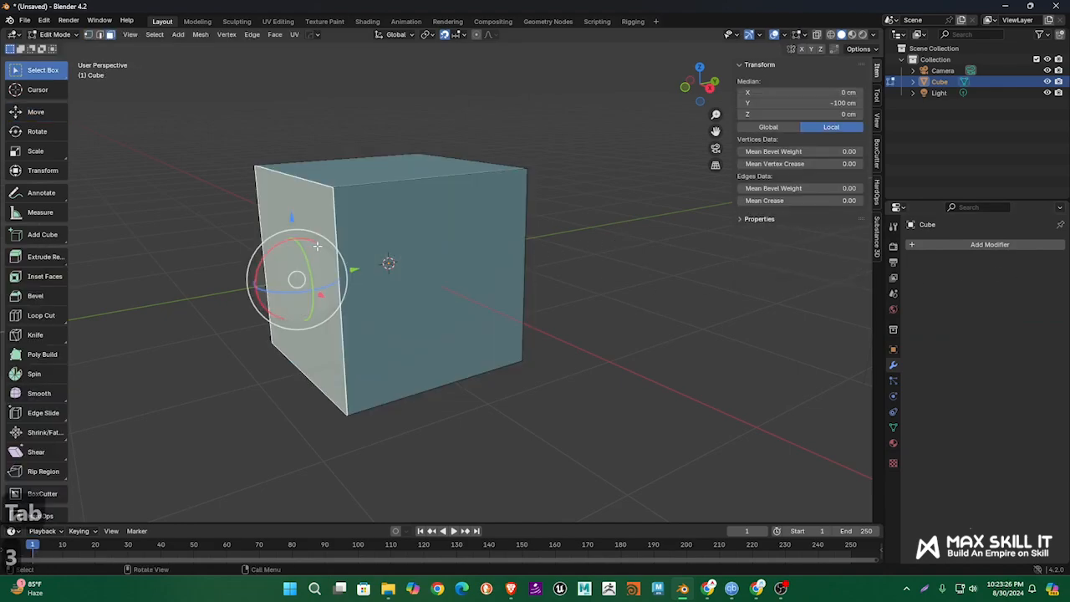
pyautogui.click(356, 156)
pyautogui.scroll(-3, 423, 184)
pyautogui.moveTo(537, 286); pyautogui.dragTo(478, 292, button='middle')
pyautogui.moveTo(492, 393); pyautogui.dragTo(198, 122)
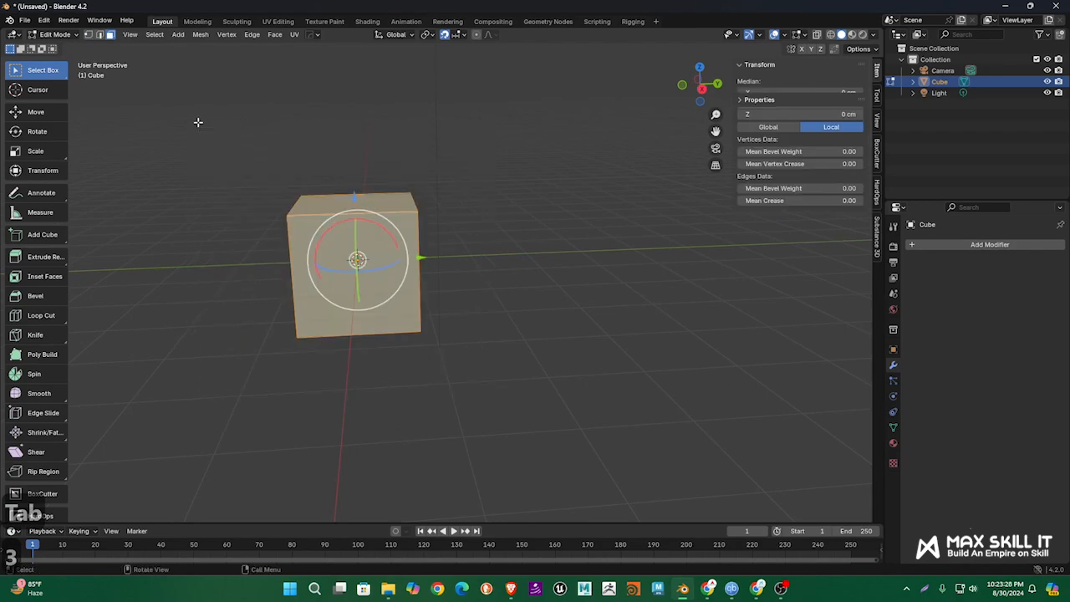
pyautogui.moveTo(407, 204); pyautogui.dragTo(446, 191, button='middle')
pyautogui.click(593, 224)
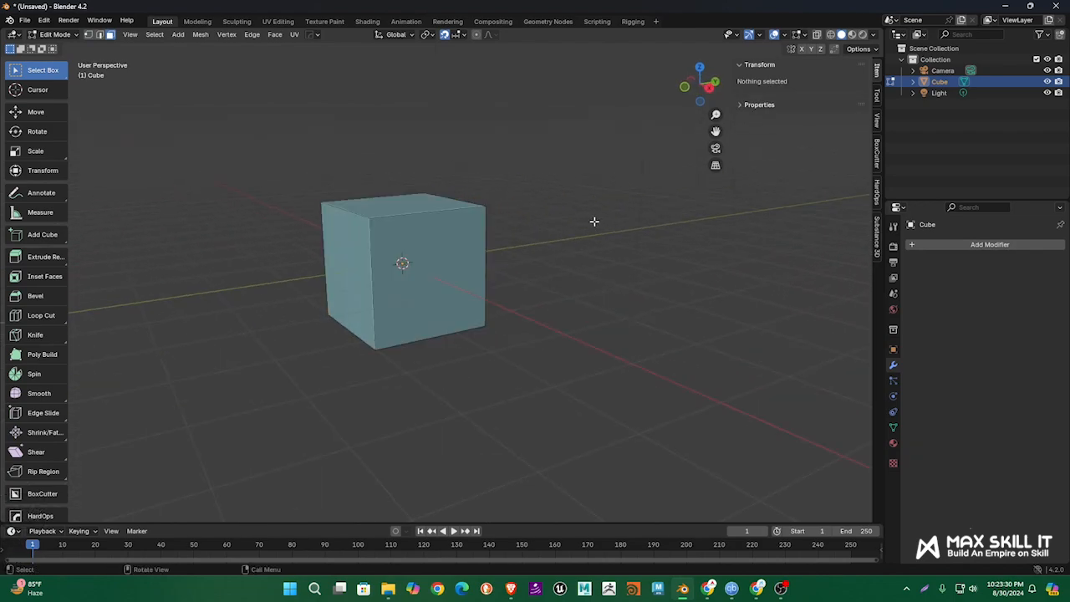
pyautogui.press('Tab')
pyautogui.press('Tab')
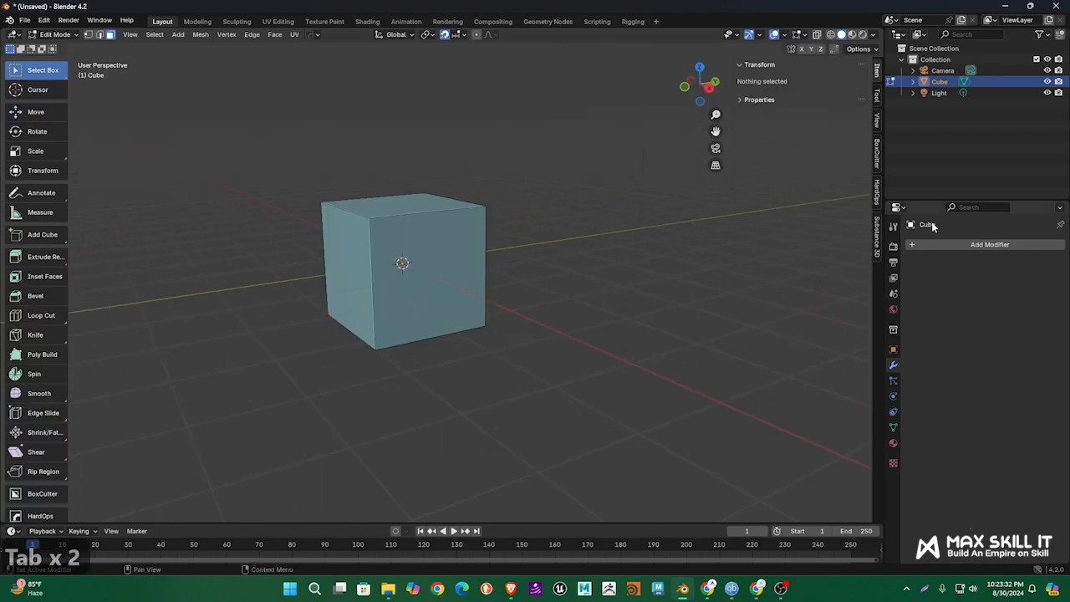
# Add a Subdivision Surface modifier to the cube while staying in Edit Mode
pyautogui.click(984, 246)
pyautogui.moveTo(975, 245)
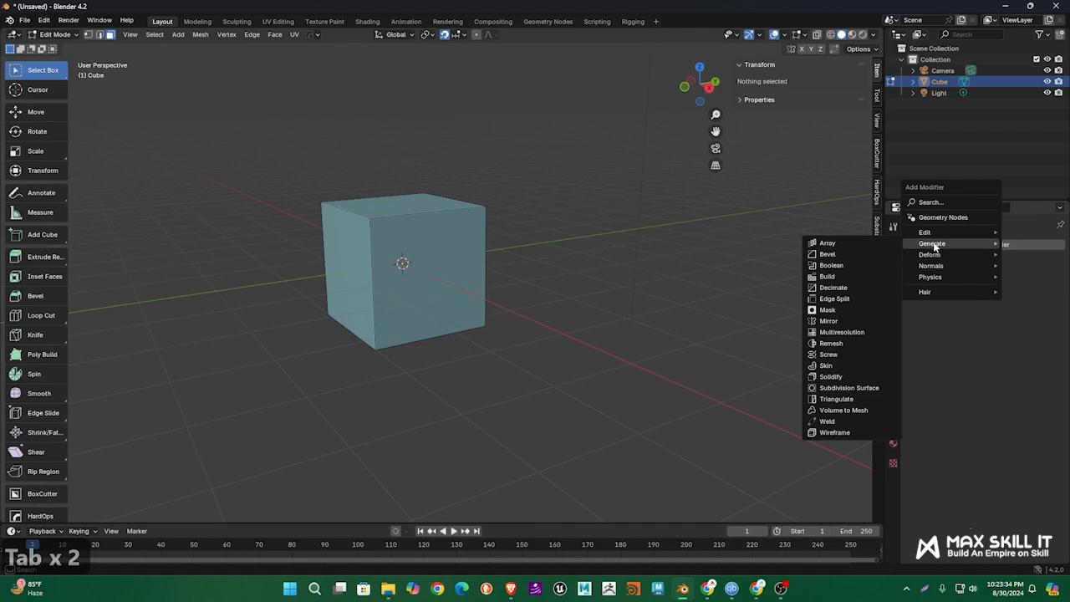
pyautogui.click(848, 388)
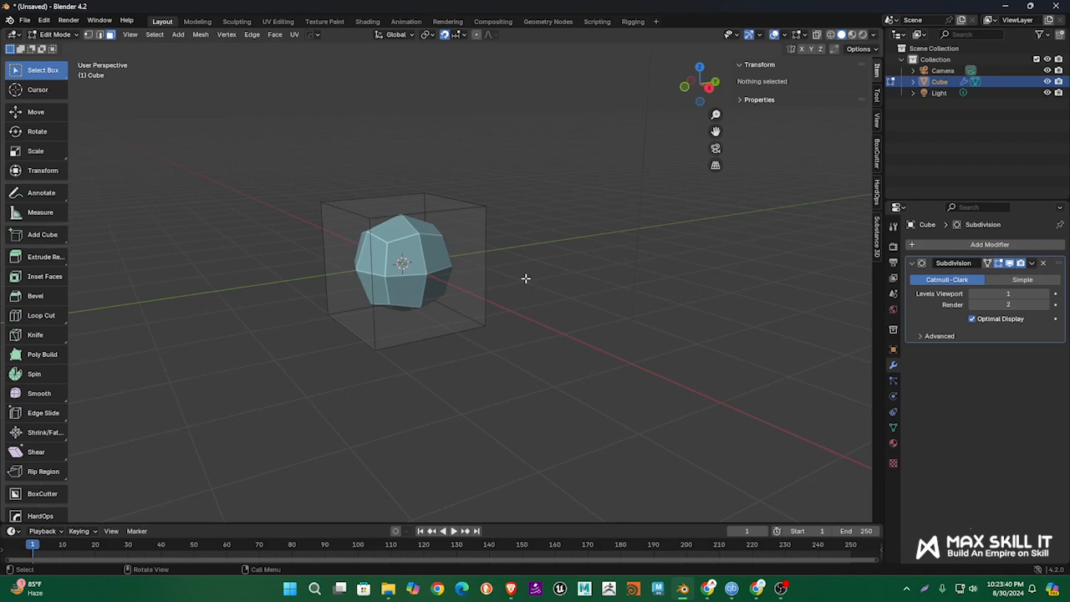
pyautogui.scroll(1, 527, 277)
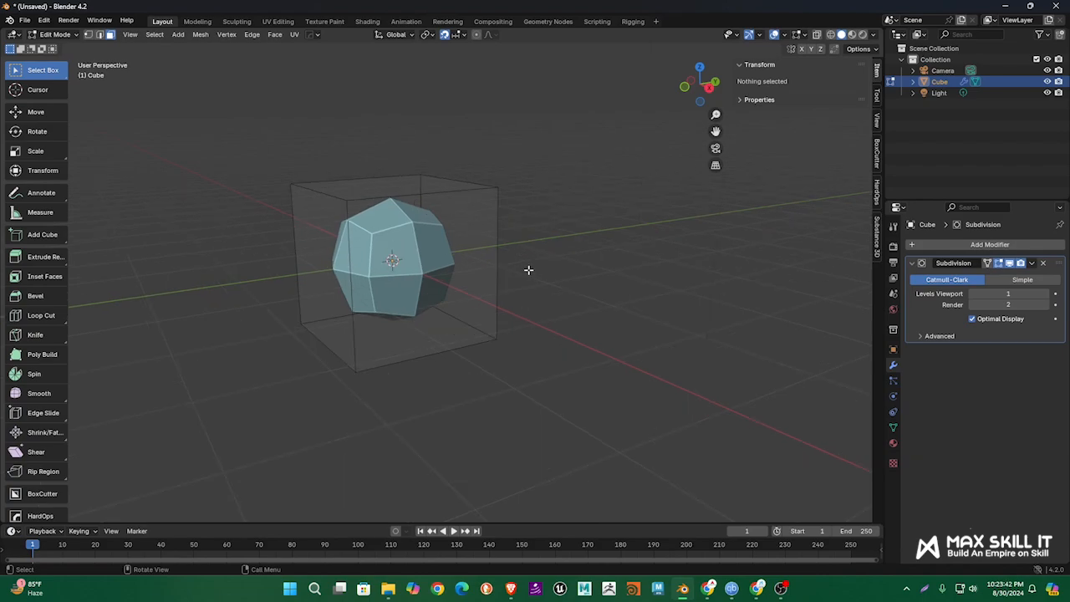
pyautogui.scroll(1, 530, 267)
pyautogui.scroll(-3, 544, 264)
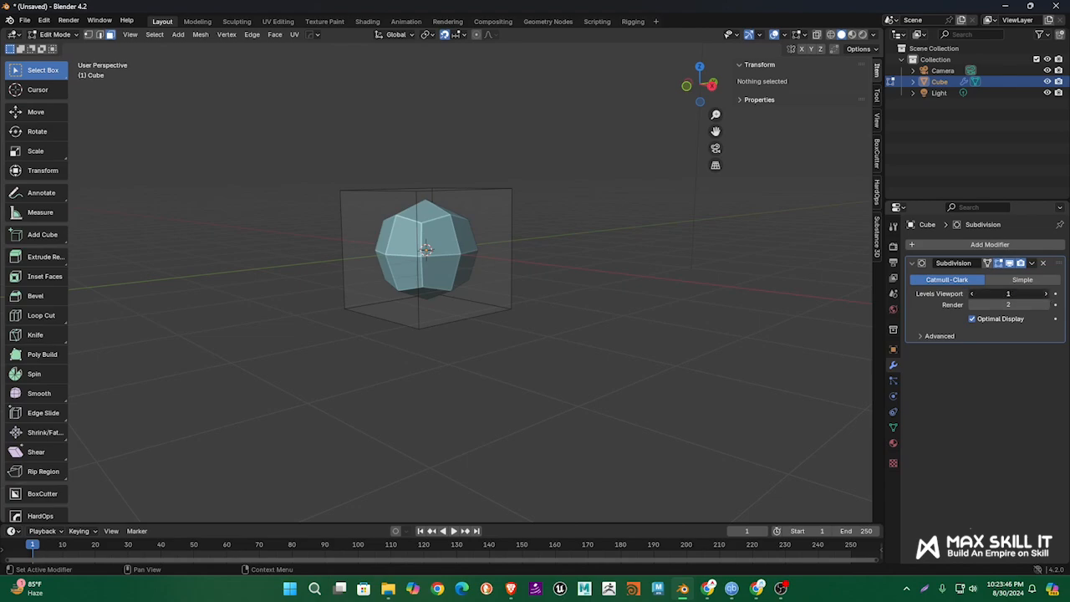
# Set the Subdivision modifier's viewport levels to 2 and inspect the smoothed shape inside its cage
pyautogui.click(1043, 293)
pyautogui.moveTo(519, 276); pyautogui.dragTo(424, 250, button='middle')
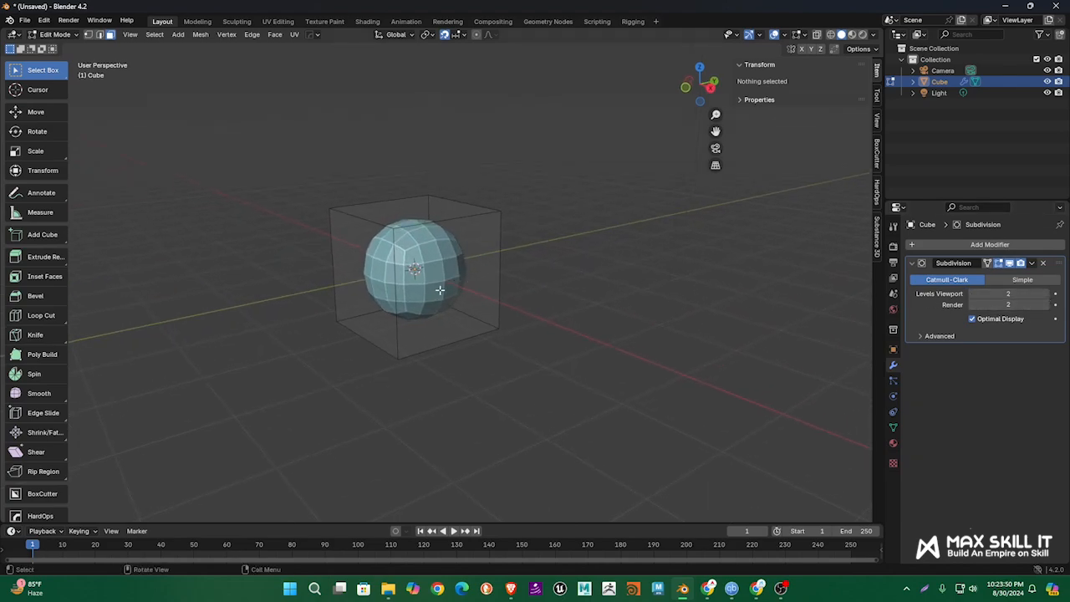
pyautogui.scroll(1, 439, 290)
pyautogui.scroll(1, 581, 252)
pyautogui.moveTo(583, 251); pyautogui.dragTo(598, 232, button='middle')
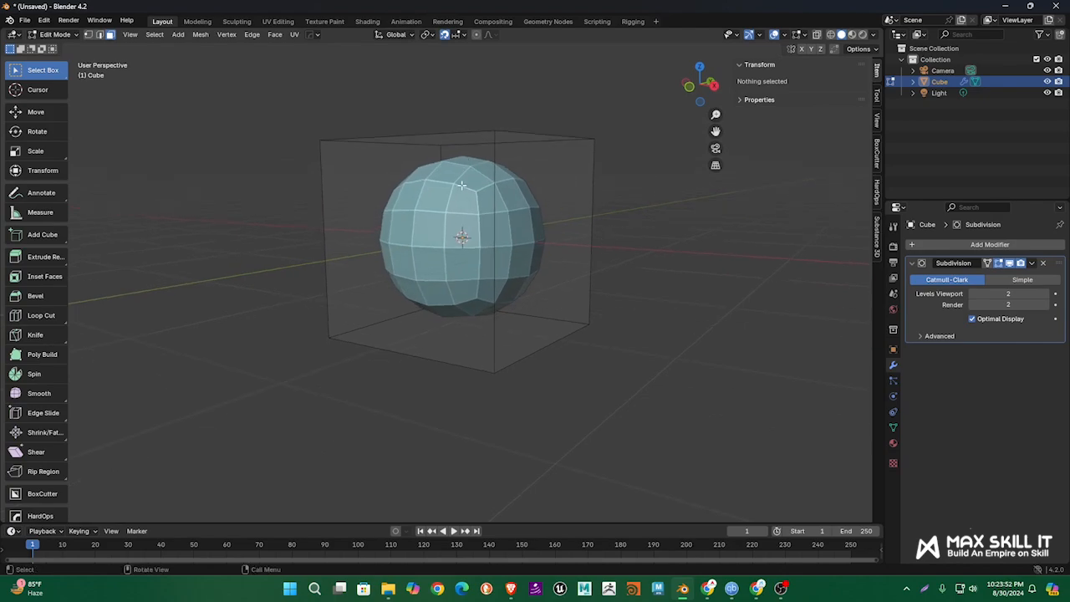
pyautogui.scroll(-2, 532, 210)
pyautogui.moveTo(531, 210); pyautogui.dragTo(503, 235, button='middle')
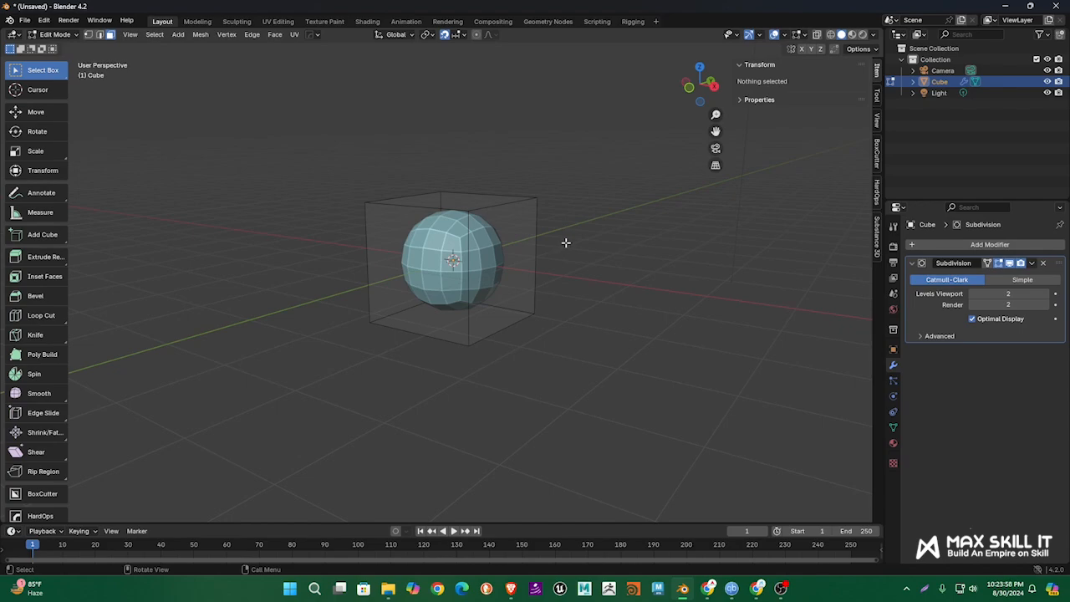
# Select and deselect the cage's +X side face, and compare the subdivided cube in Object Mode and Edit Mode
pyautogui.click(509, 252)
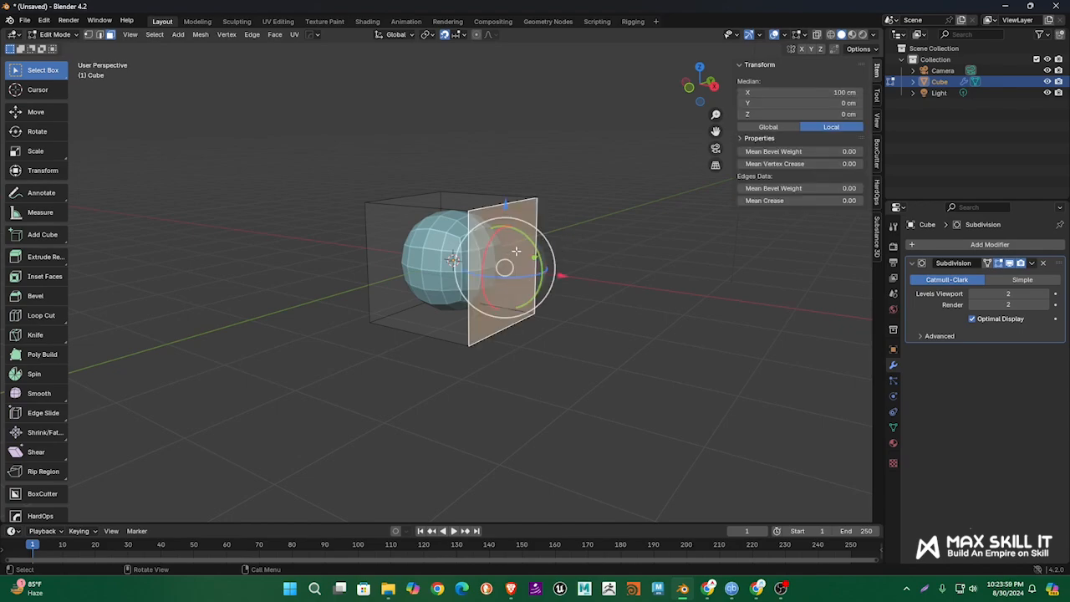
pyautogui.click(619, 262)
pyautogui.press('Tab')
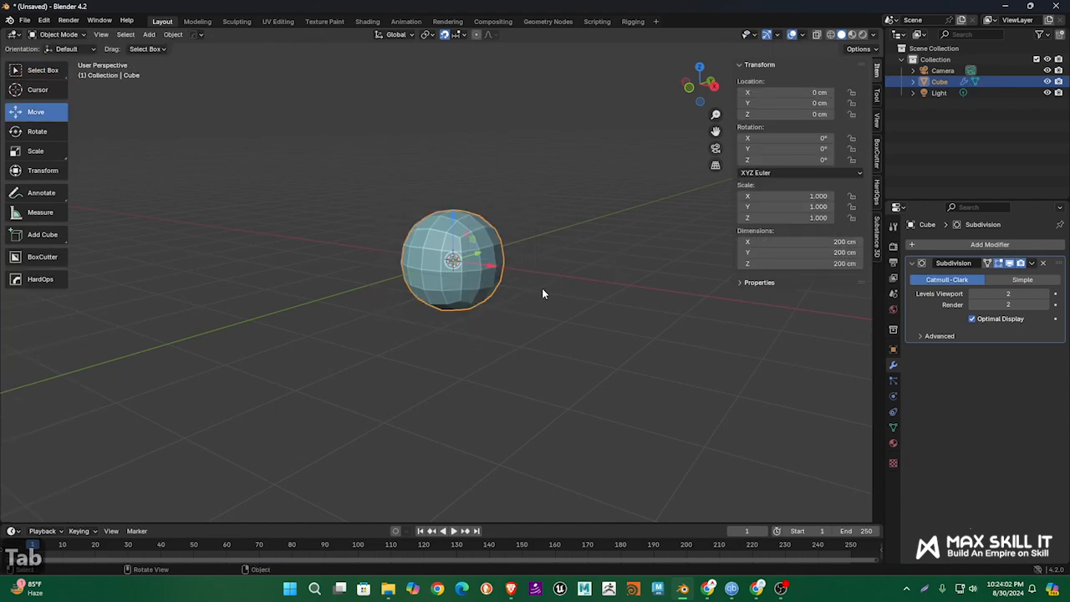
pyautogui.moveTo(543, 294); pyautogui.dragTo(594, 329, button='middle')
pyautogui.press('Tab')
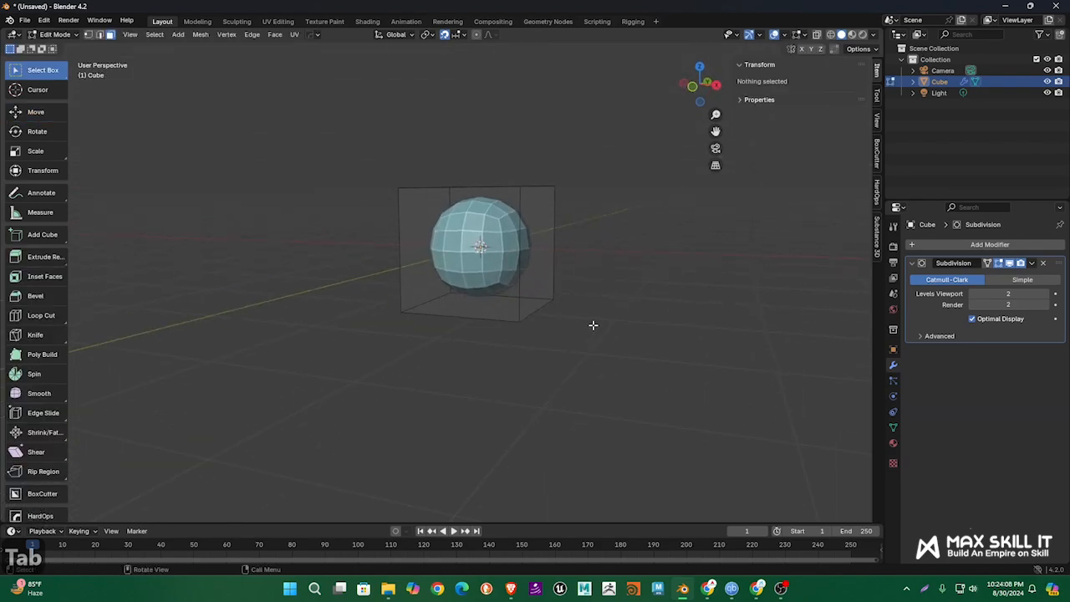
pyautogui.moveTo(529, 181); pyautogui.dragTo(566, 215, button='middle')
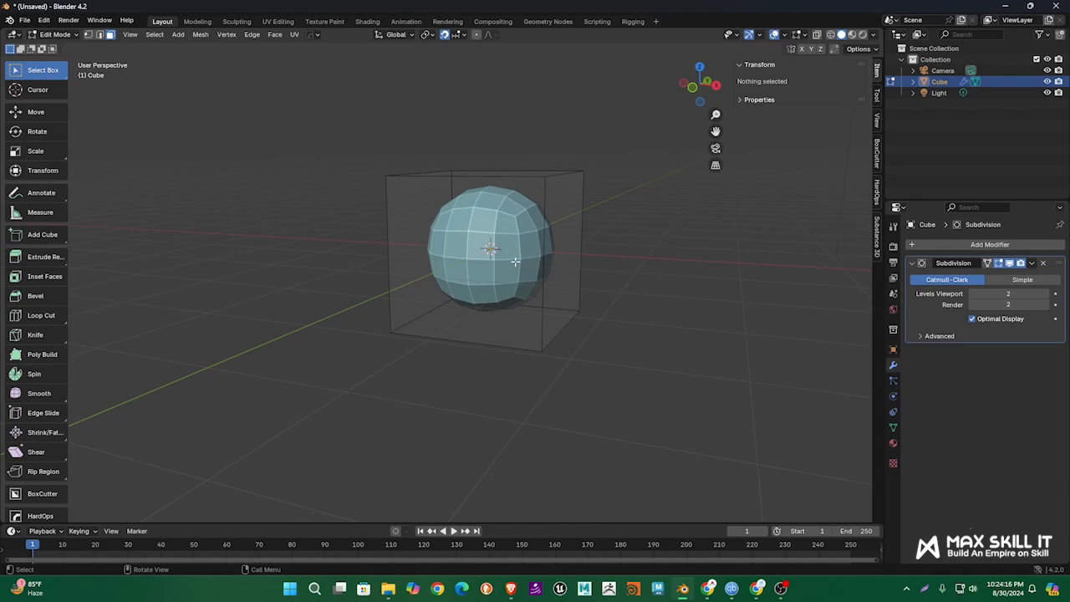
# Add one horizontal loop cut around the cube and slide it up near the upper face, to about Z 90 cm
pyautogui.hotkey('ctrl', 'r')
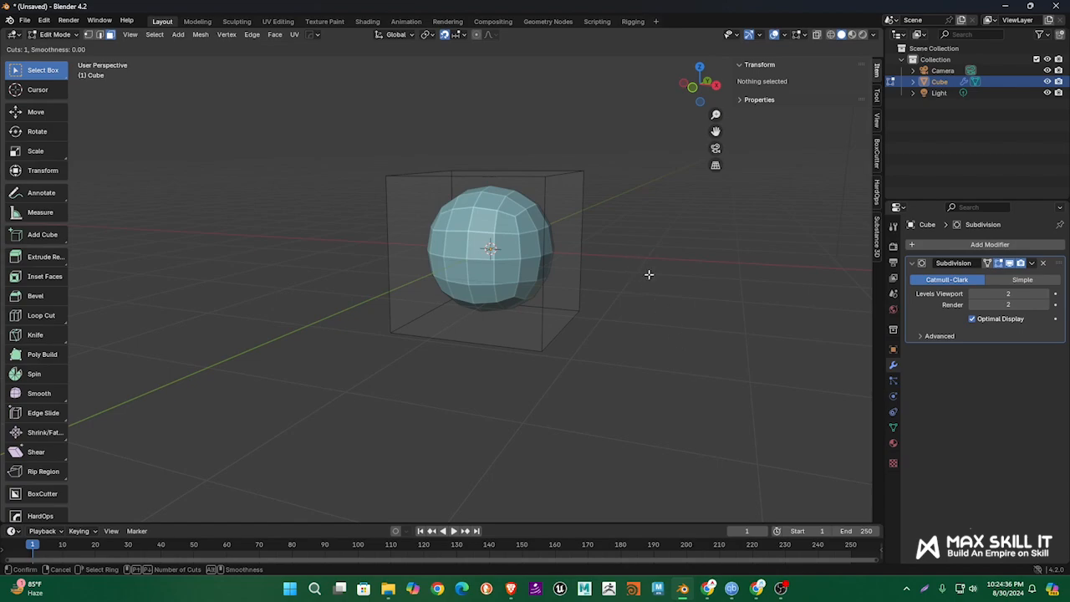
pyautogui.click(544, 295)
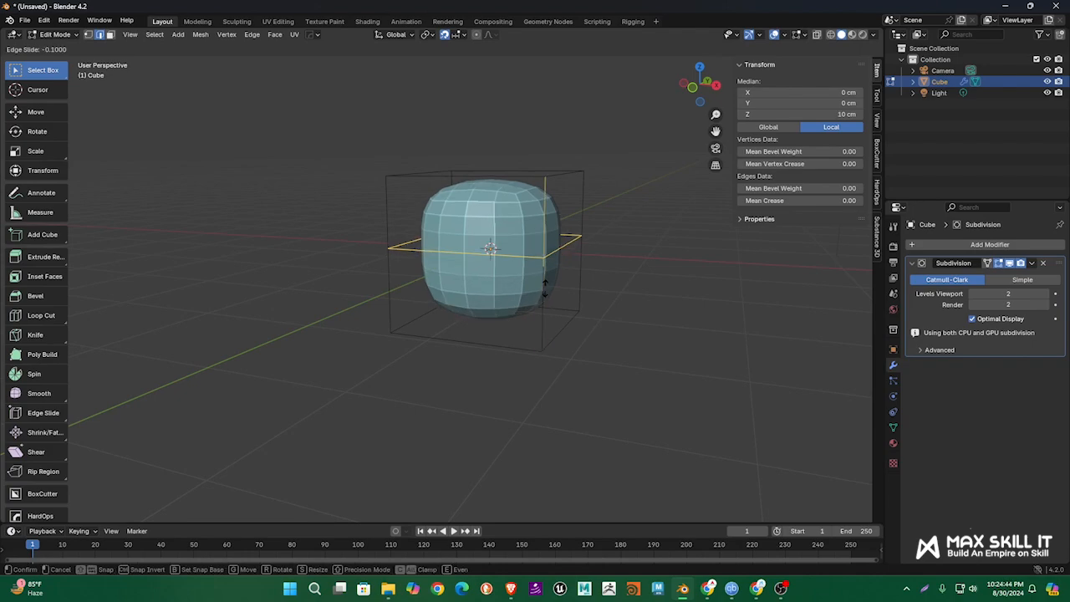
pyautogui.click(558, 213)
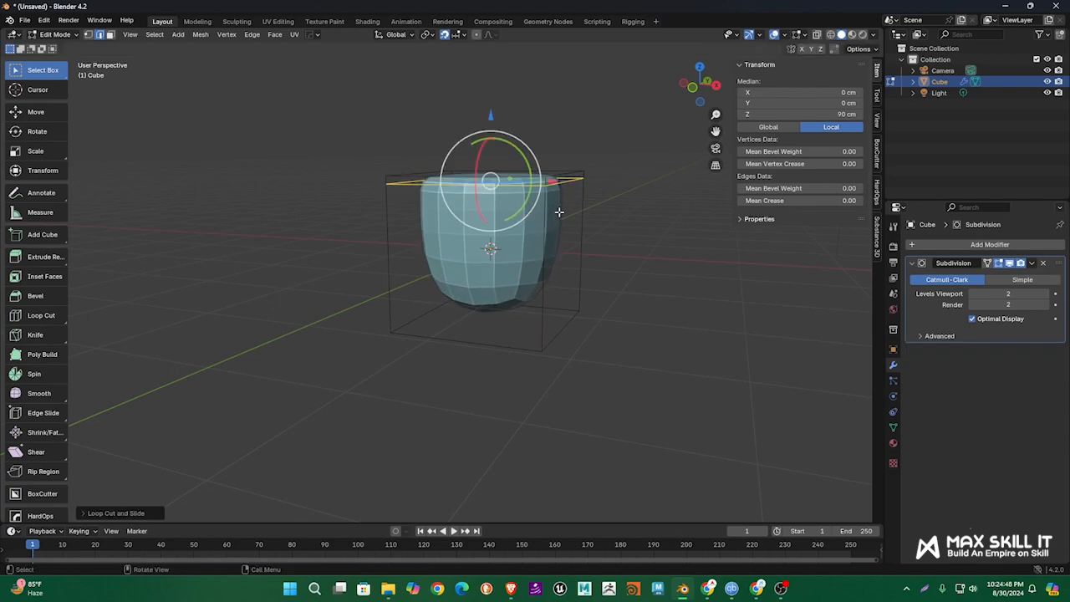
# Turn off snapping, add one vertical loop cut around the cube and slide it close to the +X face
pyautogui.click(652, 255)
pyautogui.click(444, 34)
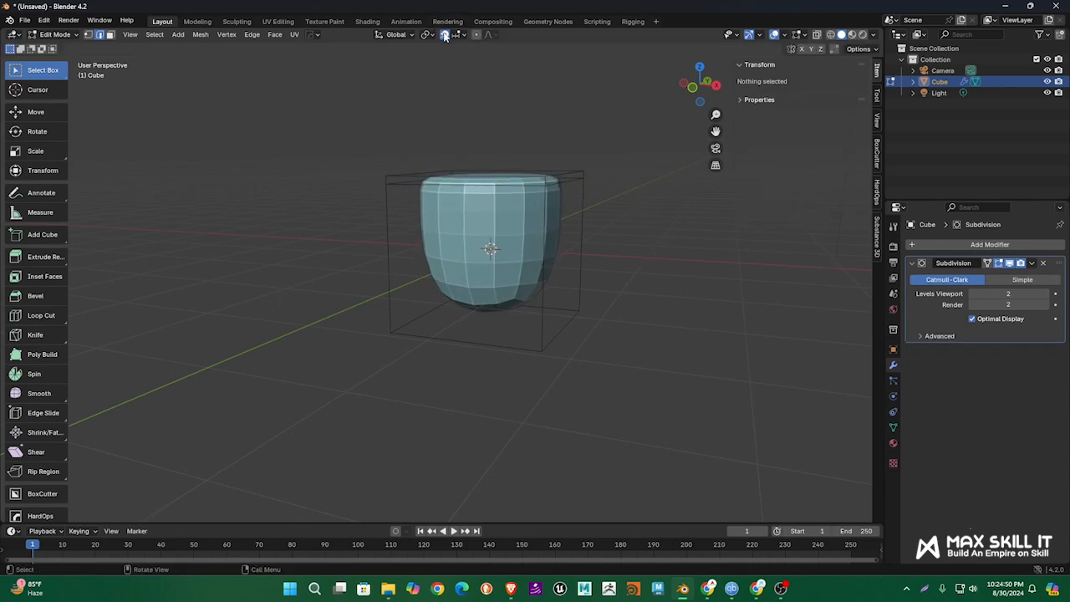
pyautogui.moveTo(591, 165); pyautogui.dragTo(609, 186, button='middle')
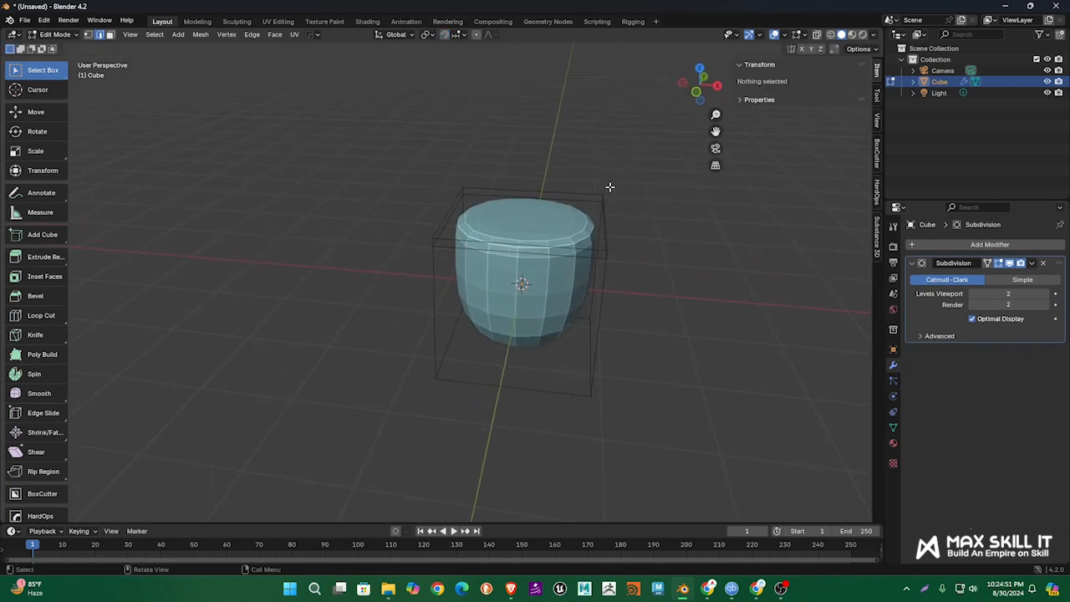
pyautogui.hotkey('ctrl', 'r')
pyautogui.click(574, 253)
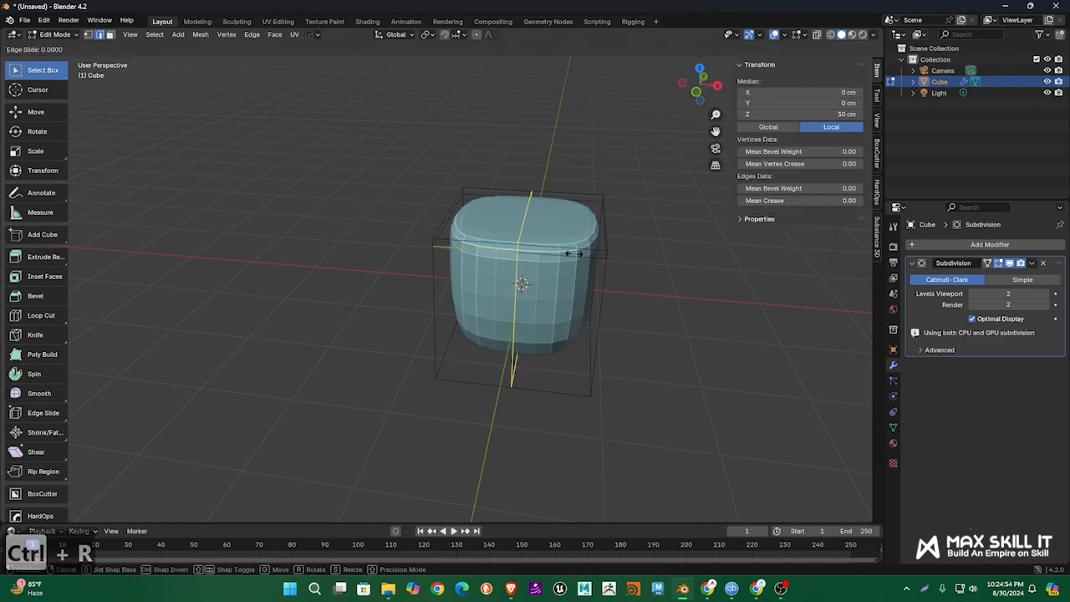
pyautogui.moveTo(575, 254); pyautogui.dragTo(645, 264)
pyautogui.moveTo(632, 305); pyautogui.dragTo(609, 279, button='middle')
pyautogui.click(586, 246)
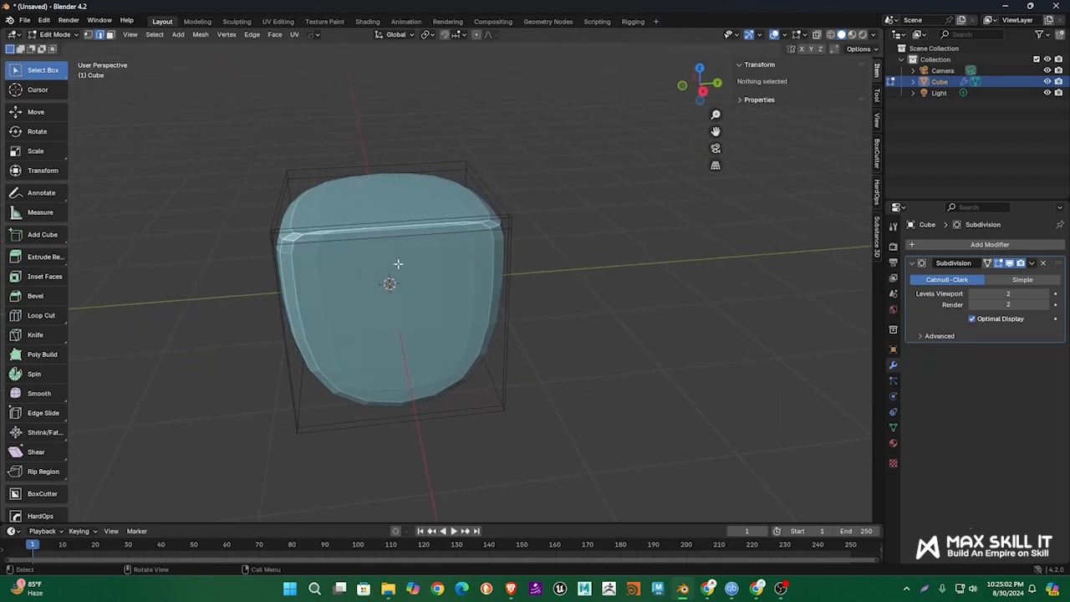
# Add another vertical loop cut, slide it close to the -Y face at about Y -92 cm, and view the shape in Object Mode
pyautogui.hotkey('ctrl', 'r')
pyautogui.moveTo(396, 260); pyautogui.dragTo(287, 251)
pyautogui.press('Tab')
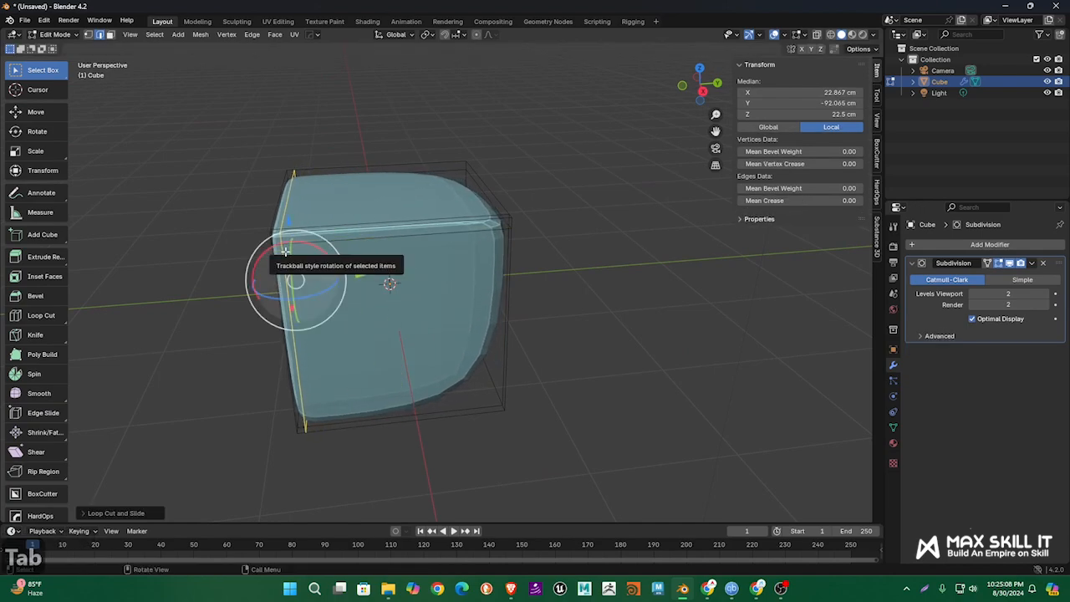
pyautogui.click(576, 215)
pyautogui.moveTo(575, 214); pyautogui.dragTo(320, 210, button='middle')
pyautogui.click(502, 254)
# In Edit Mode, select the three added edge loops together to show how they hold the edges, and clear the selection
pyautogui.press('Tab')
pyautogui.click(632, 270)
pyautogui.scroll(3, 632, 270)
pyautogui.click(513, 273)
pyautogui.keyDown('alt'); pyautogui.keyDown('shift'); pyautogui.click(310, 207); pyautogui.keyUp('shift'); pyautogui.keyUp('alt')
pyautogui.keyDown('alt'); pyautogui.keyDown('shift'); pyautogui.click(316, 179); pyautogui.keyUp('shift'); pyautogui.keyUp('alt')
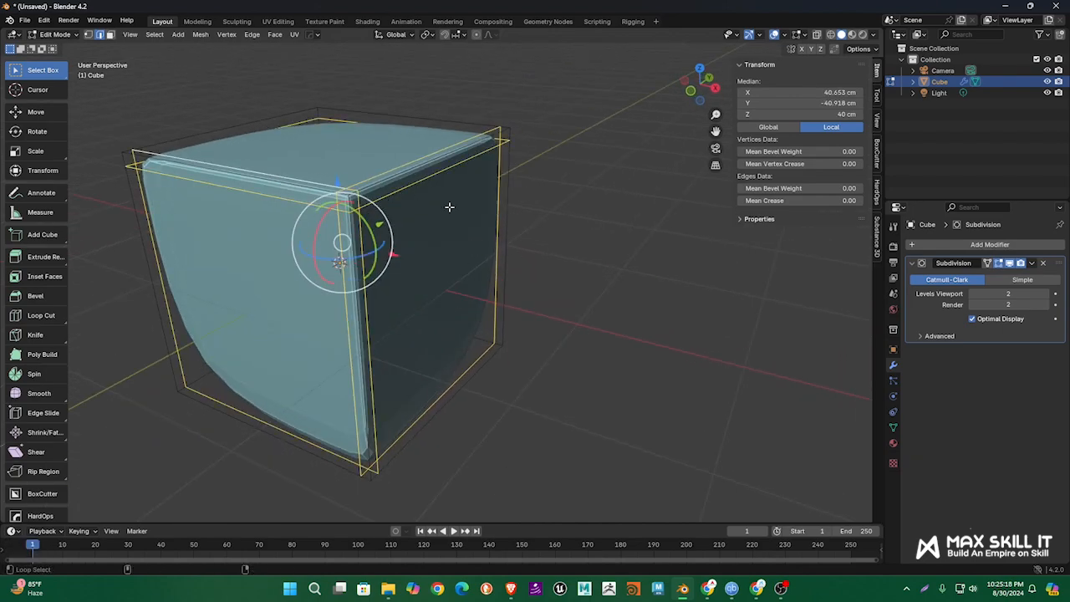
pyautogui.scroll(-1, 596, 234)
pyautogui.moveTo(599, 267); pyautogui.dragTo(558, 171, button='middle')
pyautogui.hotkey('alt', 'a')
# Return to Object Mode, apply Shade Smooth to the cube and inspect its sharp and rounded sides
pyautogui.press('Tab')
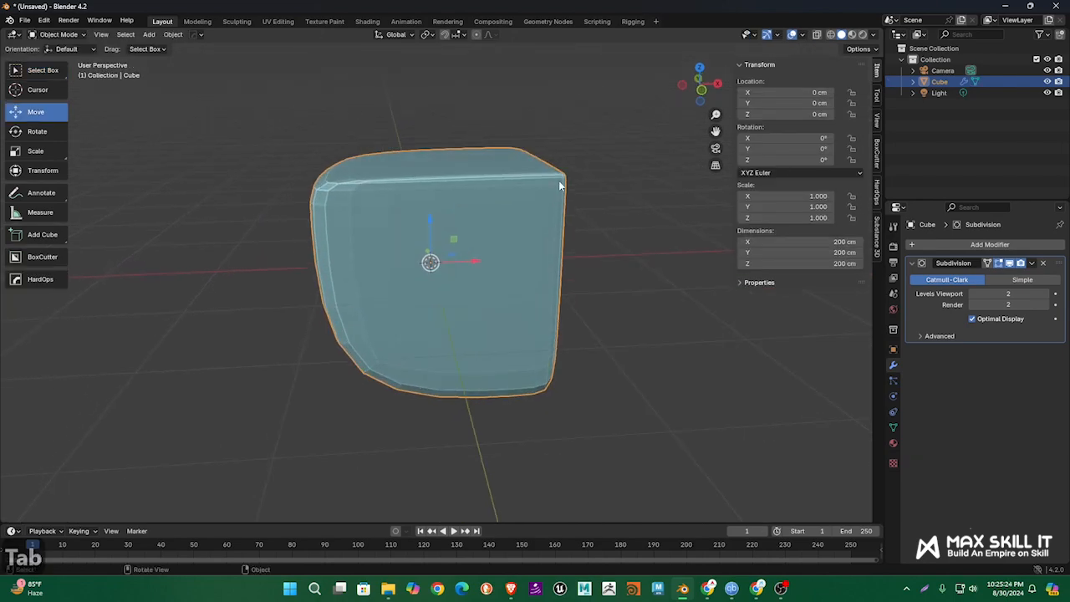
pyautogui.moveTo(377, 210); pyautogui.dragTo(515, 246, button='middle')
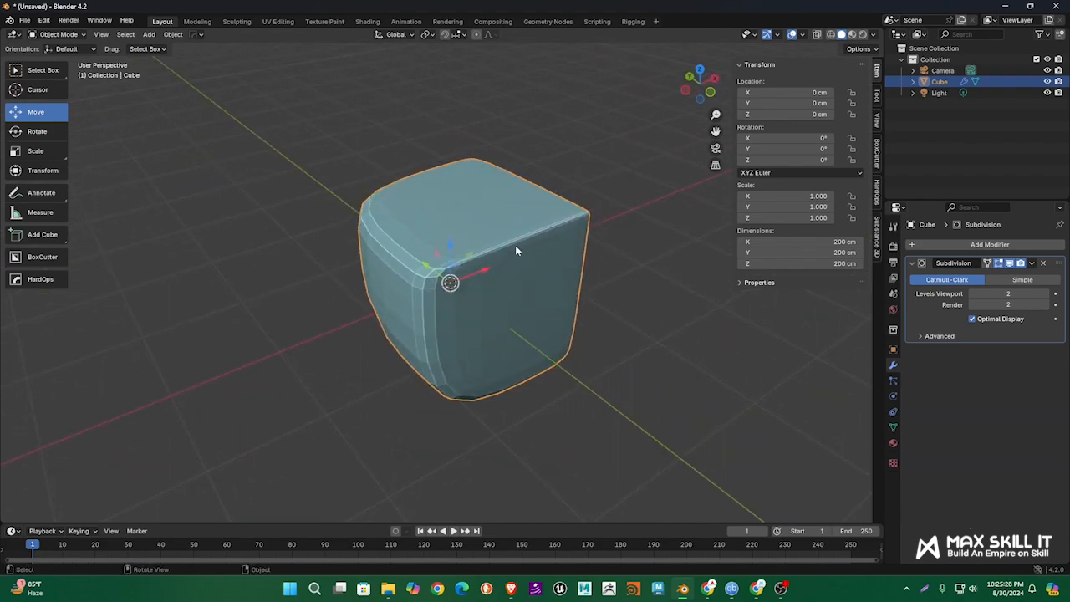
pyautogui.rightClick(486, 229)
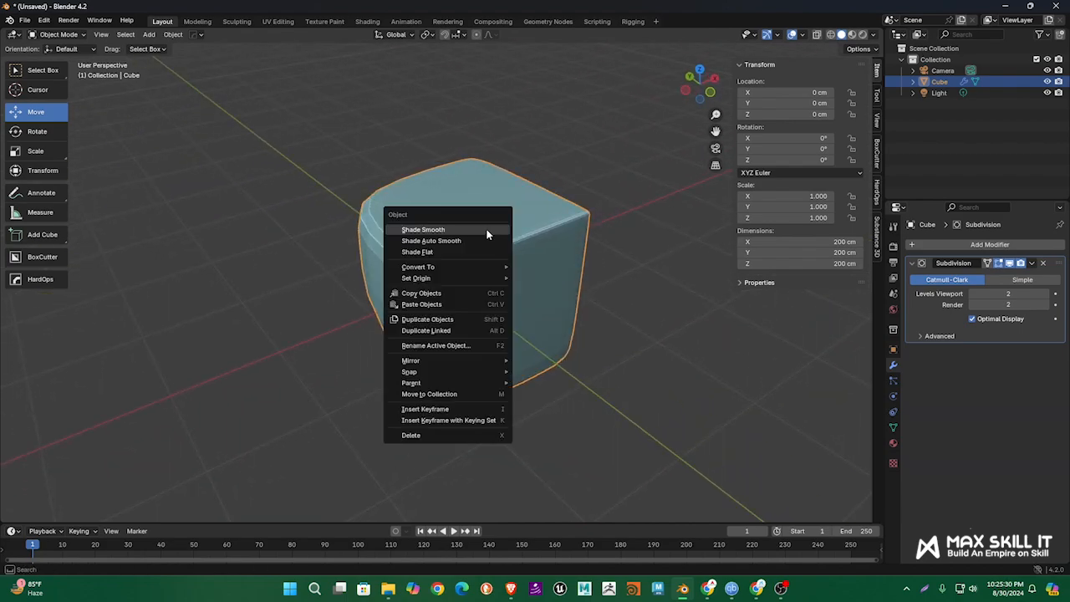
pyautogui.click(488, 233)
pyautogui.moveTo(490, 234); pyautogui.dragTo(670, 140, button='middle')
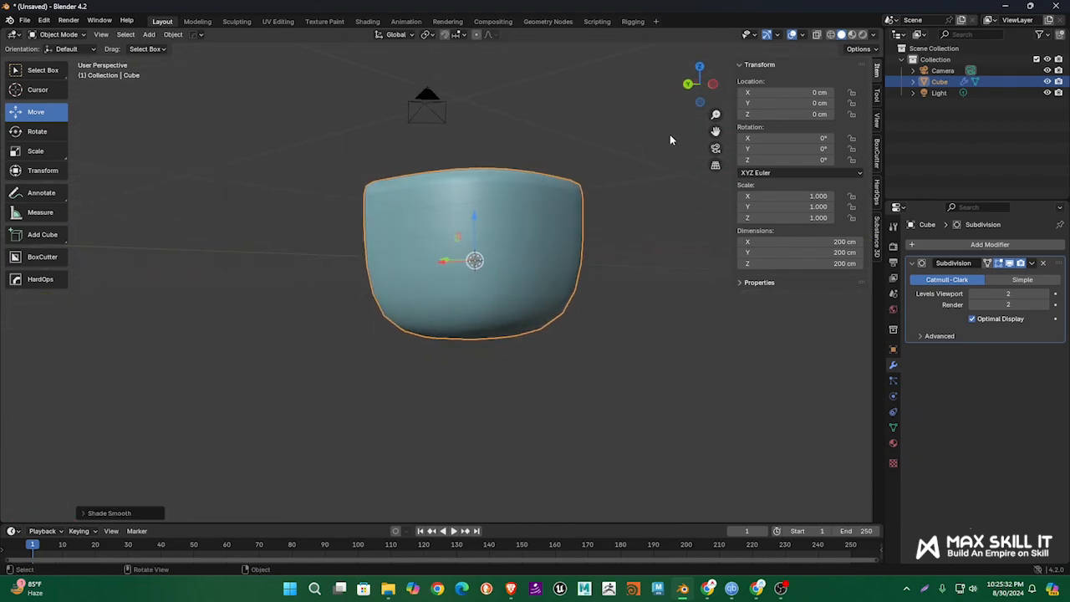
pyautogui.moveTo(584, 270)
pyautogui.mouseDown(button='middle')
pyautogui.moveTo(432, 261)
pyautogui.moveTo(375, 293)
pyautogui.moveTo(476, 219)
pyautogui.moveTo(500, 244)
pyautogui.moveTo(452, 236)
pyautogui.moveTo(472, 200)
pyautogui.mouseUp(button='middle')
pyautogui.moveTo(542, 197); pyautogui.dragTo(552, 257, button='middle')
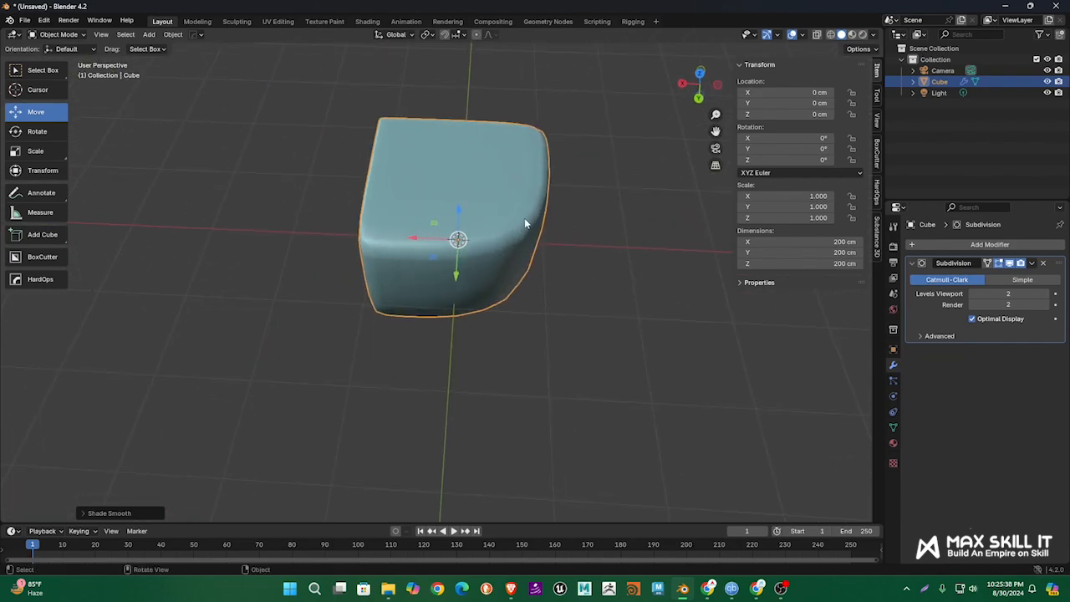
pyautogui.moveTo(455, 255); pyautogui.dragTo(592, 219, button='middle')
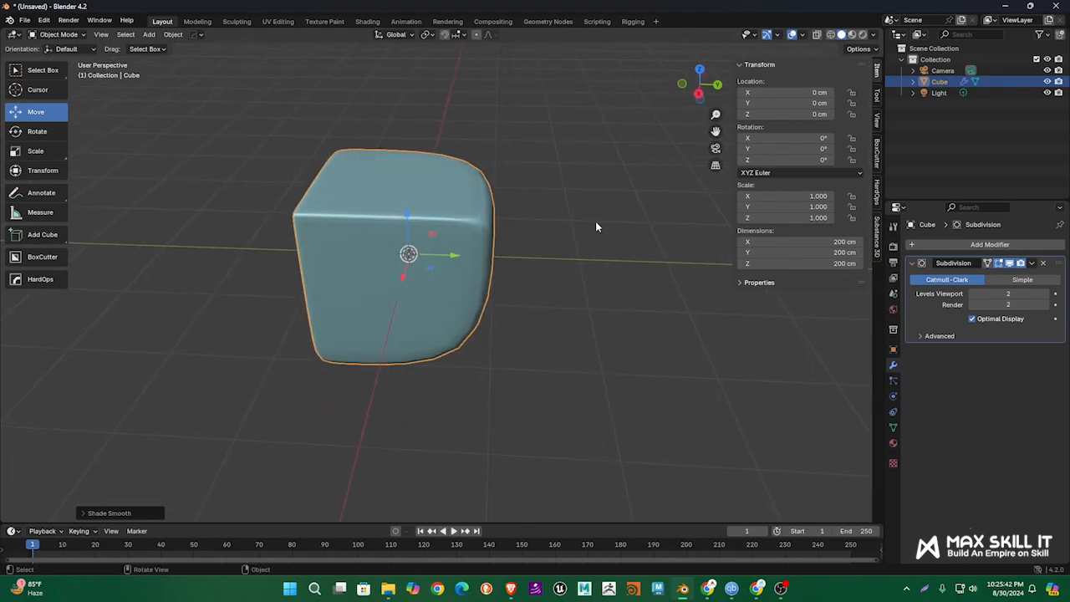
# In Edit Mode, add one vertical loop cut and slide it close to the +Y face, to about Y 93 cm
pyautogui.press('Tab')
pyautogui.moveTo(594, 222); pyautogui.dragTo(617, 223, button='middle')
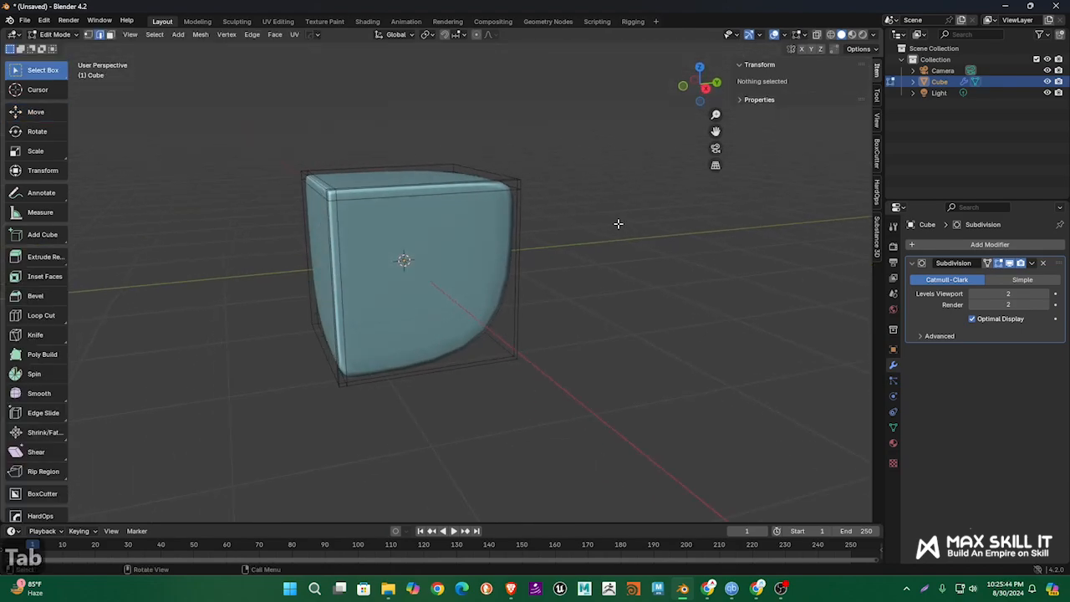
pyautogui.hotkey('ctrl', 'r')
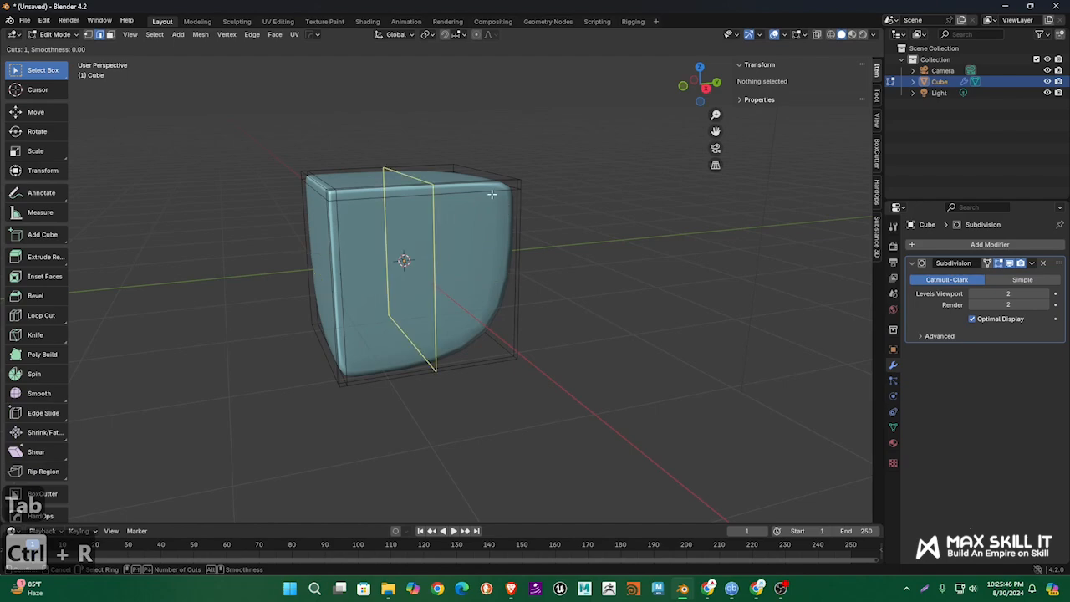
pyautogui.click(491, 194)
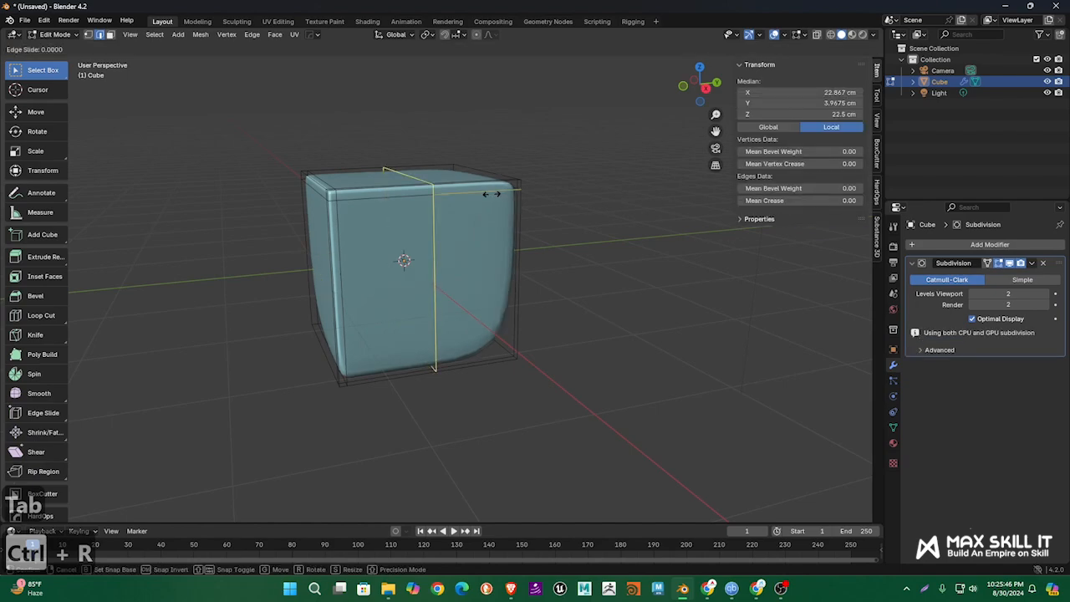
pyautogui.click(573, 195)
pyautogui.moveTo(573, 269); pyautogui.dragTo(424, 287, button='middle')
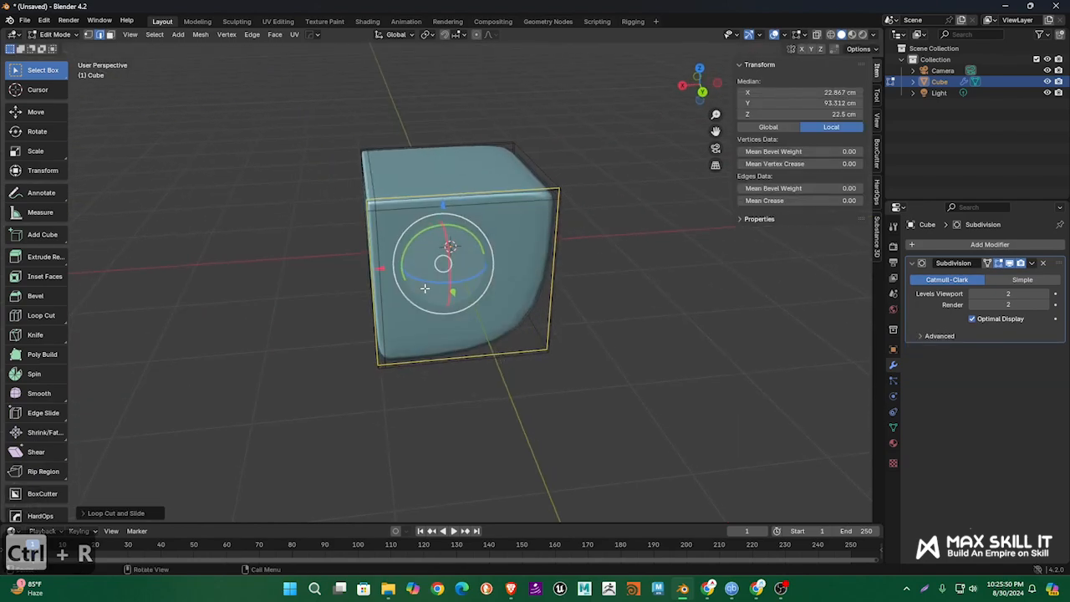
# Add one vertical loop cut and slide it close to the -X face, to about X -94 cm
pyautogui.hotkey('ctrl', 'r')
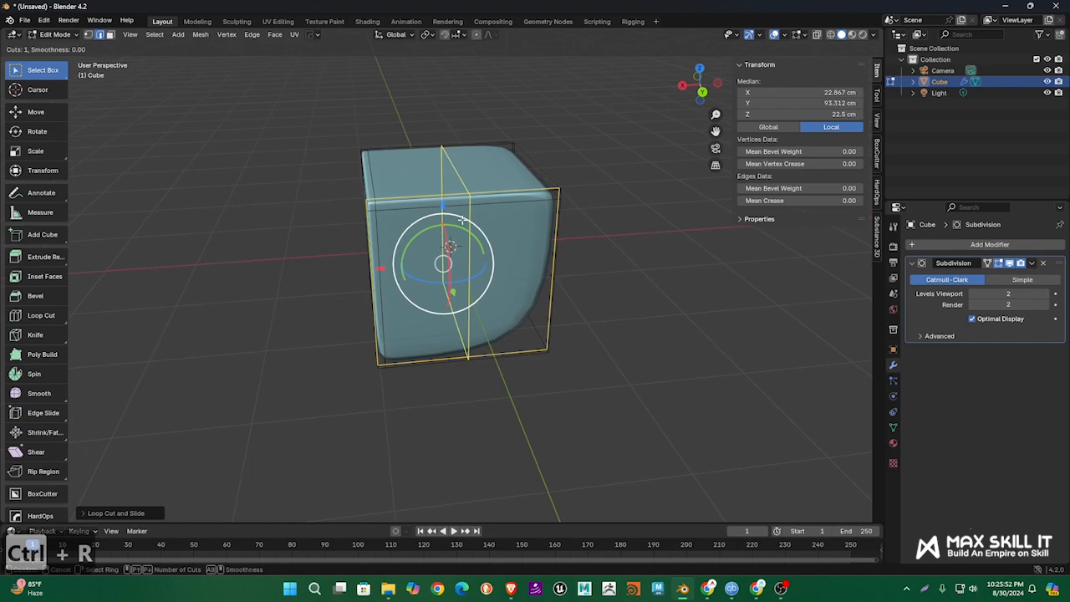
pyautogui.click(468, 201)
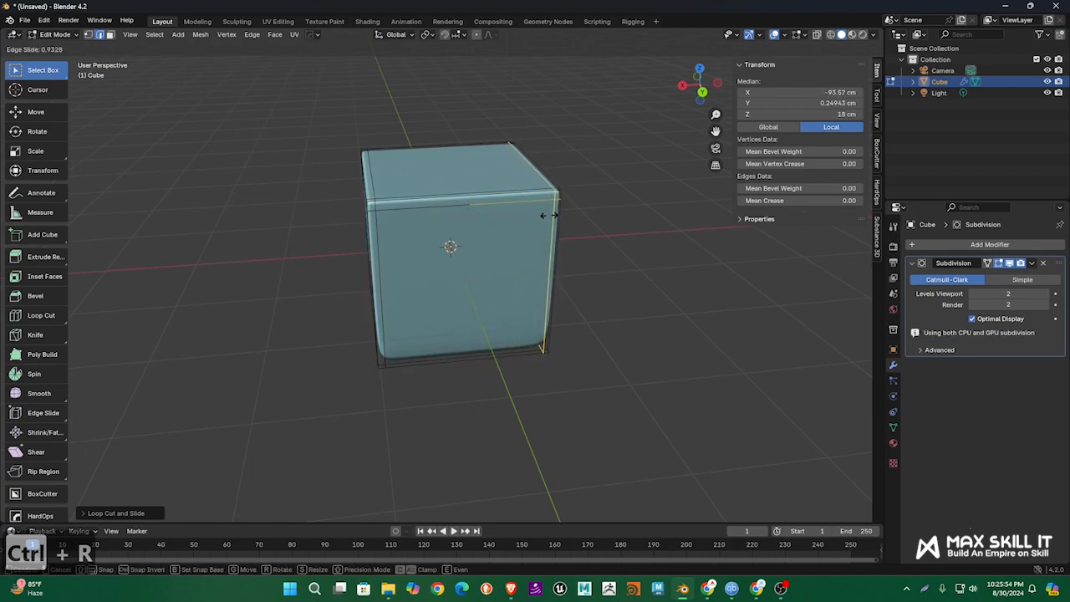
pyautogui.click(547, 217)
pyautogui.moveTo(621, 298); pyautogui.dragTo(679, 269, button='middle')
pyautogui.click(652, 321)
# Add one horizontal loop cut around the cube and slide it down near the lower face, to about Z -94 cm
pyautogui.click(456, 304)
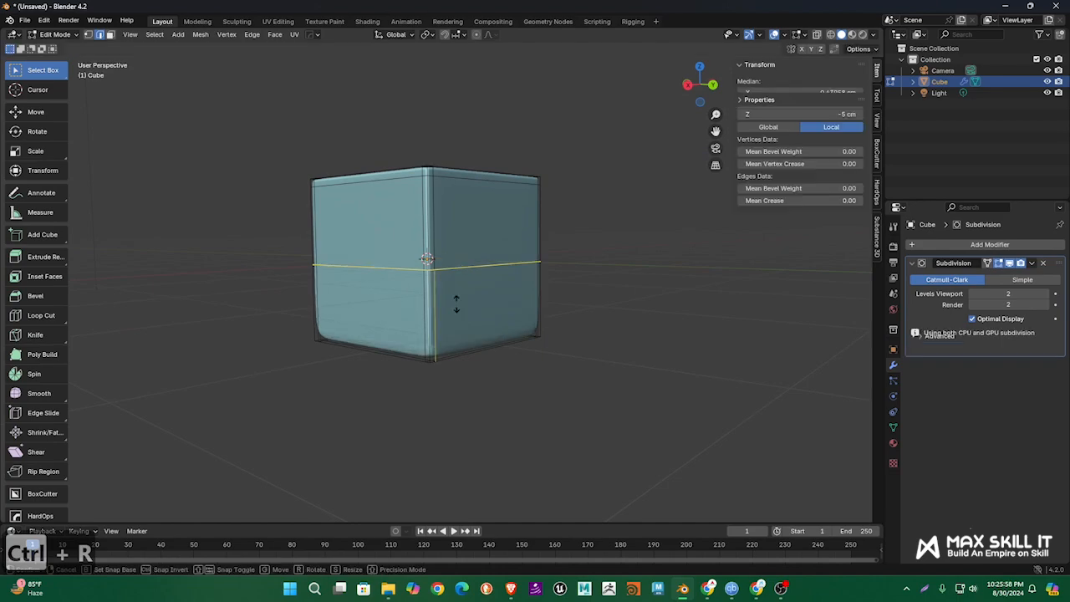
pyautogui.click(461, 391)
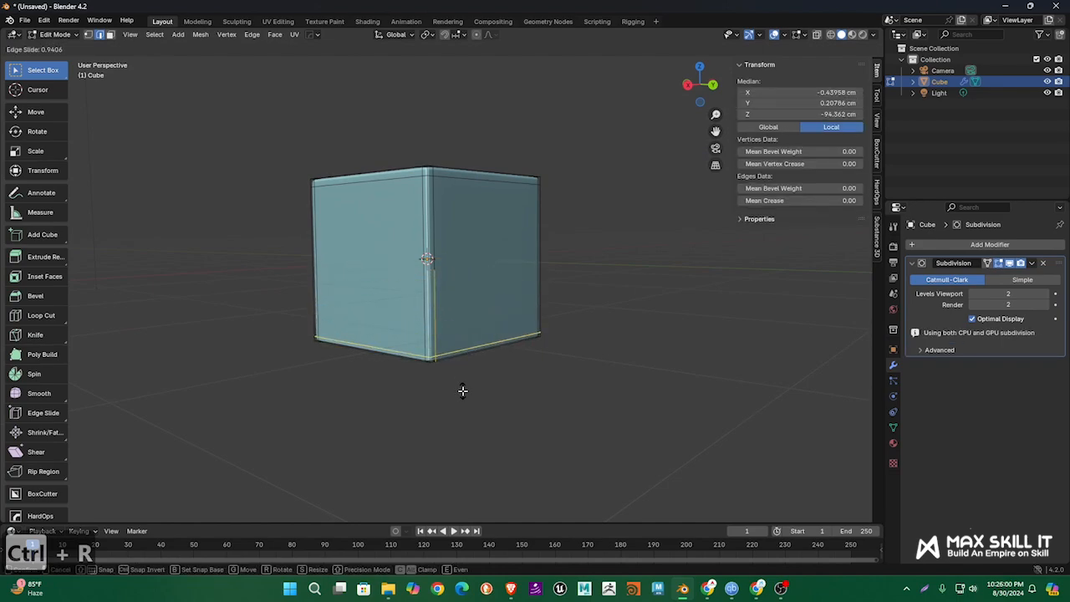
pyautogui.moveTo(461, 391); pyautogui.dragTo(666, 320, button='middle')
# Apply the cube's Subdivision modifier in Object Mode and check the resulting mesh in Edit Mode
pyautogui.press('Tab')
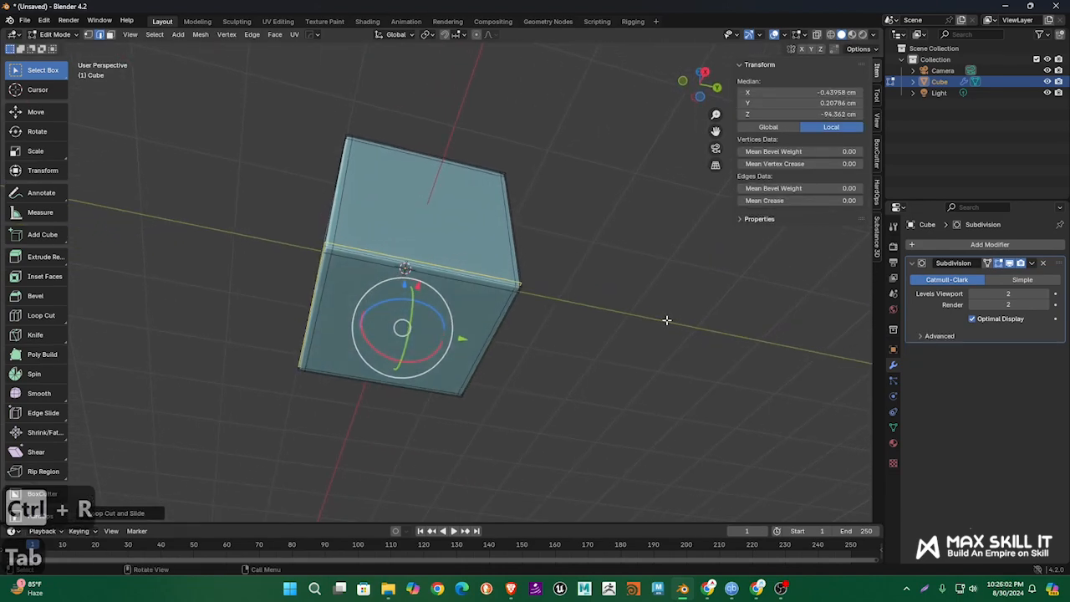
pyautogui.moveTo(638, 242); pyautogui.dragTo(661, 306, button='middle')
pyautogui.click(1031, 264)
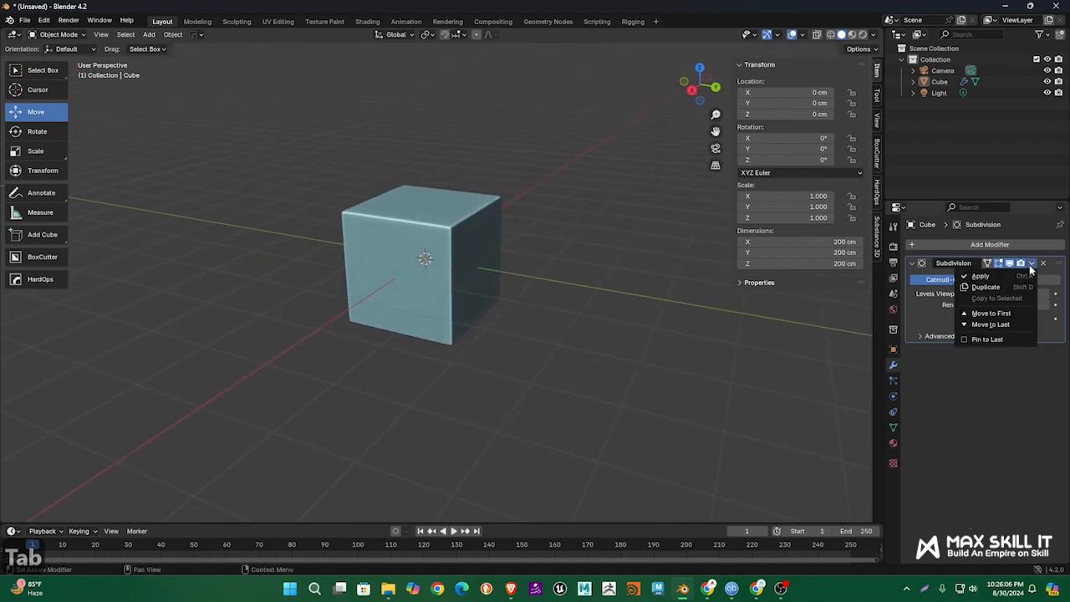
pyautogui.click(993, 277)
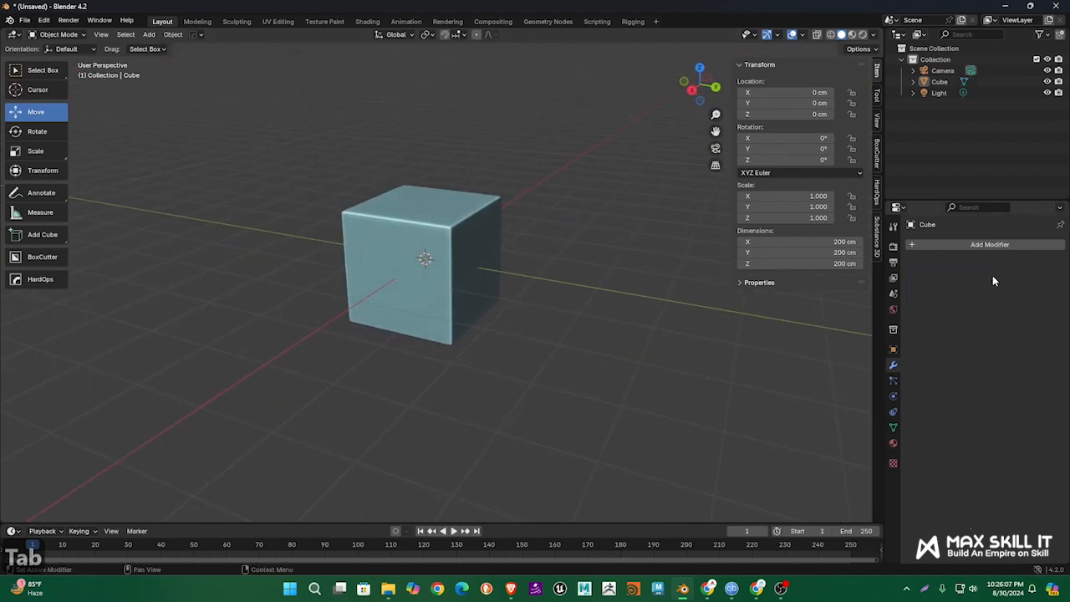
pyautogui.click(426, 265)
pyautogui.press('Tab')
pyautogui.scroll(2, 570, 219)
pyautogui.keyDown('shift'); pyautogui.moveTo(568, 217); pyautogui.dragTo(501, 239, button='middle'); pyautogui.keyUp('shift')
pyautogui.press('Tab')
pyautogui.scroll(-2, 513, 226)
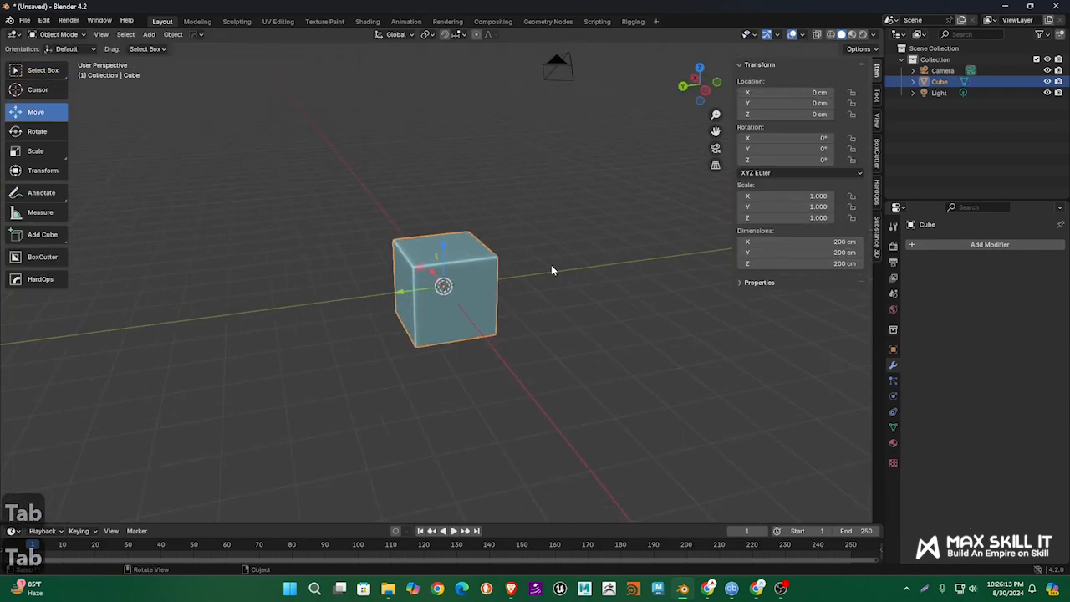
# Add a second cube and move it along the Y axis to about Y 303 cm, beside the rounded cube
pyautogui.click(171, 34)
pyautogui.moveTo(149, 34)
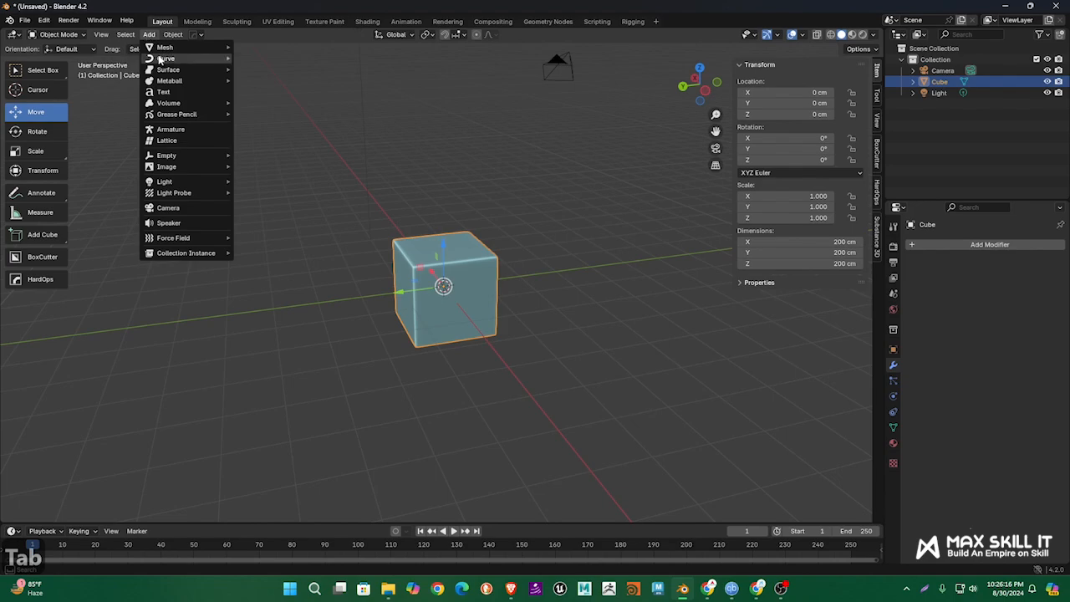
pyautogui.click(283, 56)
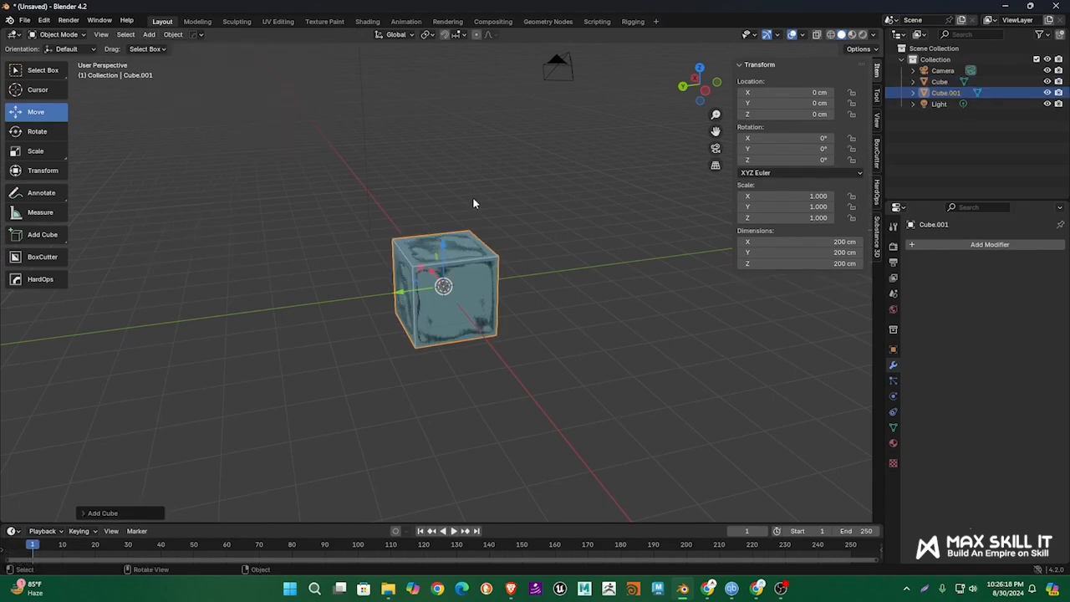
pyautogui.moveTo(400, 292); pyautogui.dragTo(270, 305)
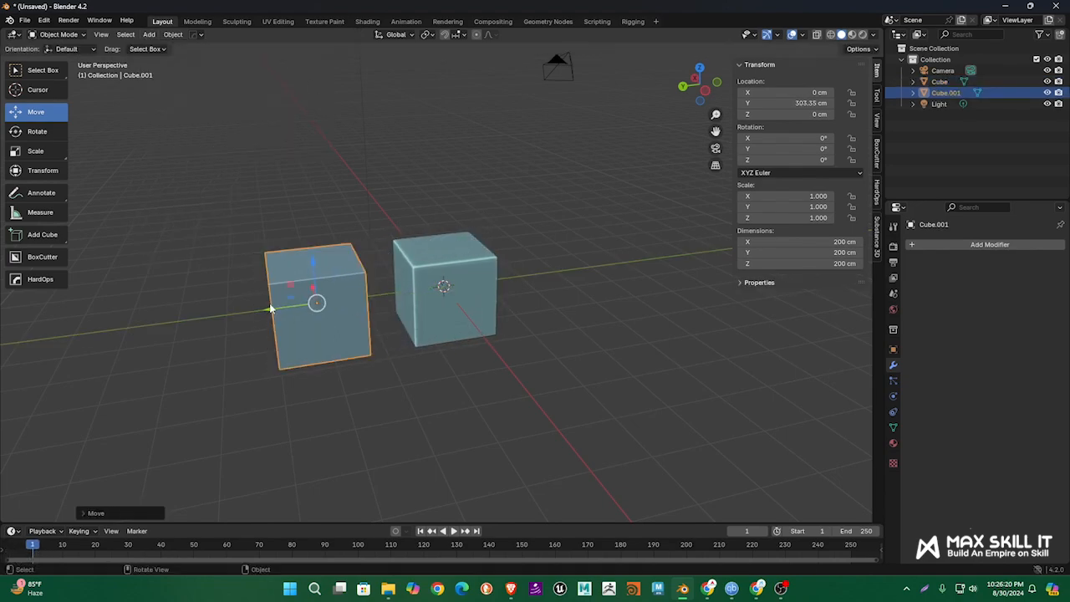
pyautogui.click(530, 352)
pyautogui.moveTo(530, 353); pyautogui.dragTo(597, 305, button='middle')
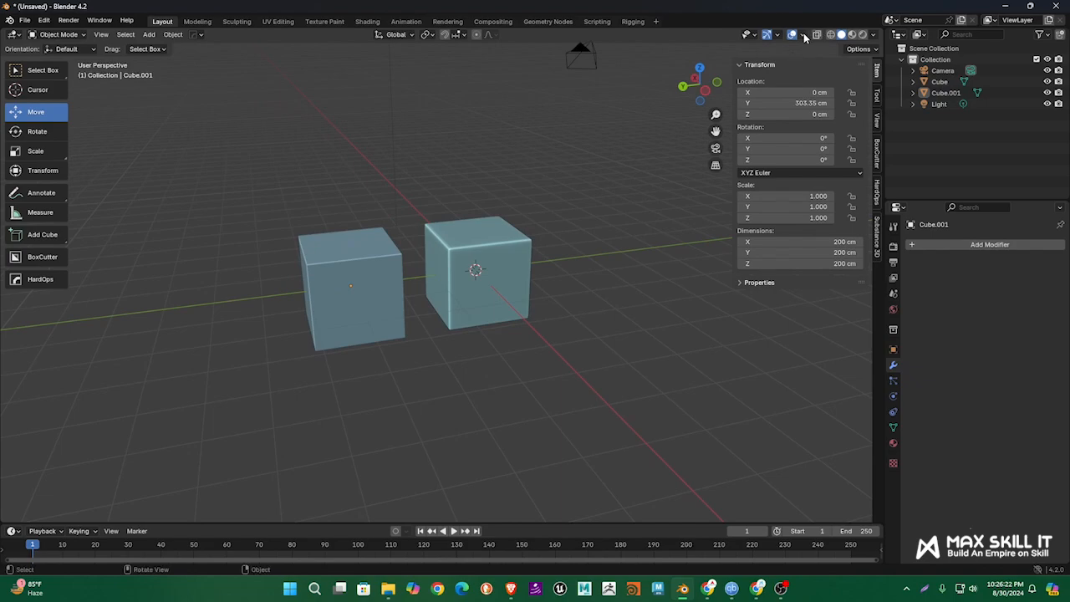
# Enable the Wireframe geometry overlay in the viewport to display the mesh edges of both cubes
pyautogui.click(802, 34)
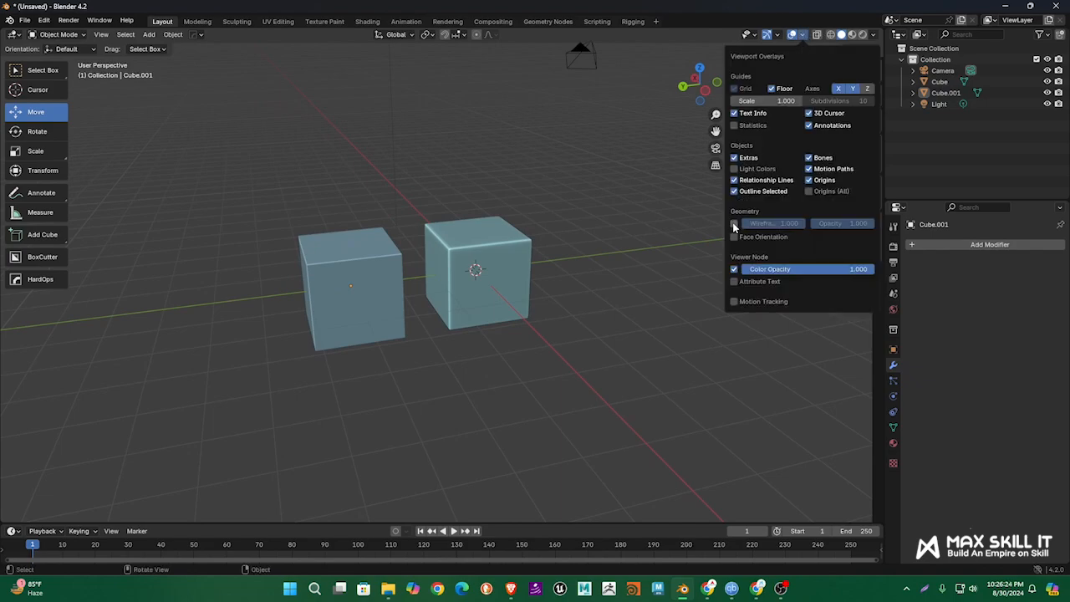
pyautogui.click(735, 225)
pyautogui.scroll(2, 597, 279)
pyautogui.moveTo(650, 306); pyautogui.dragTo(508, 297, button='middle')
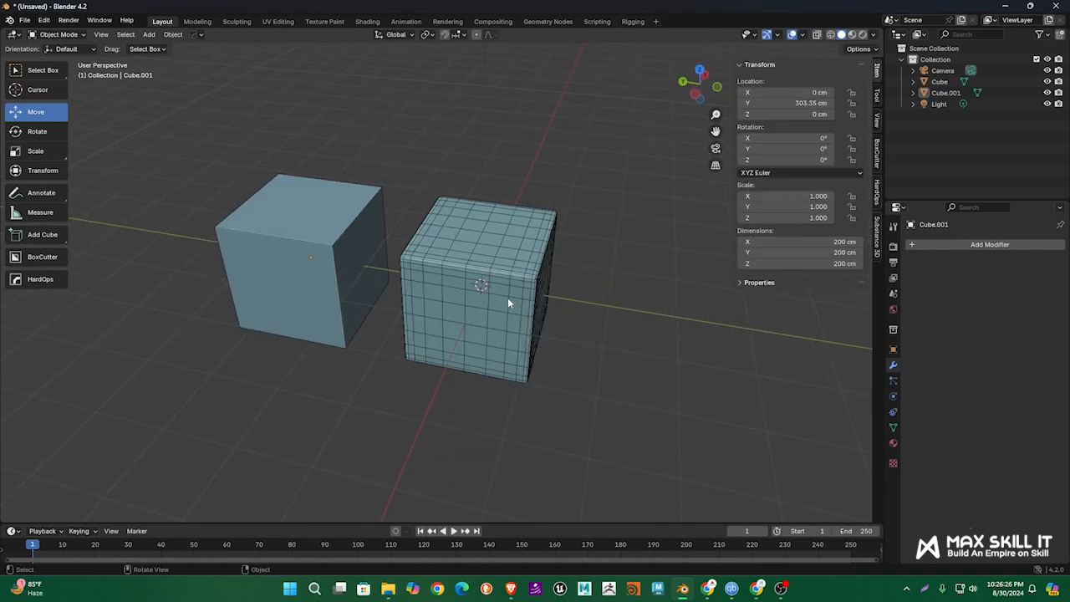
# Compare the wireframes of the plain cube and the subdivided cube, selecting each one and viewing them from different angles
pyautogui.click(332, 261)
pyautogui.click(352, 372)
pyautogui.moveTo(353, 377); pyautogui.dragTo(351, 288, button='middle')
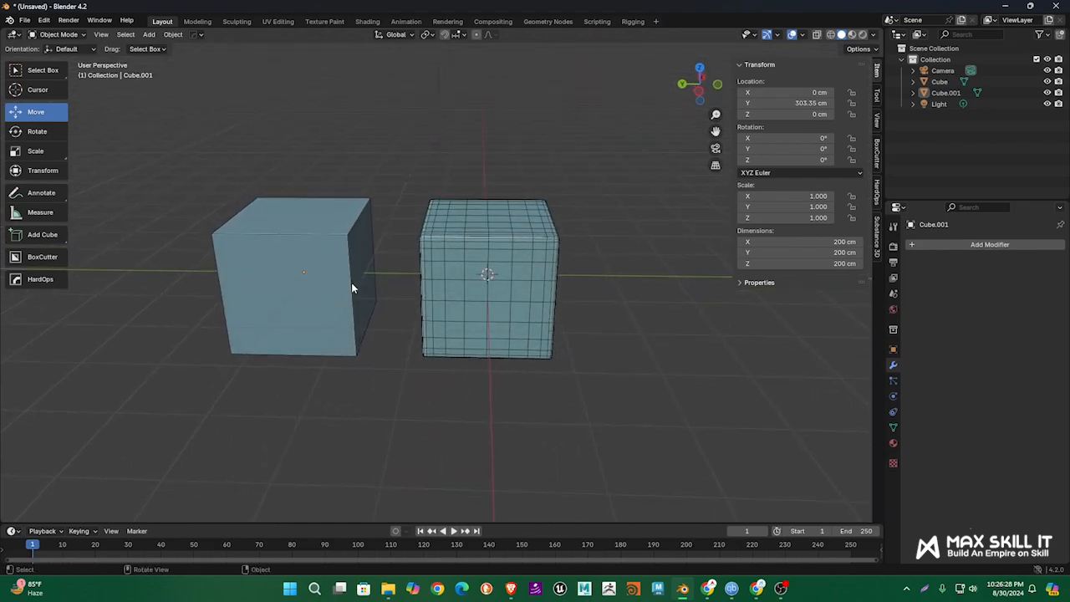
pyautogui.click(334, 235)
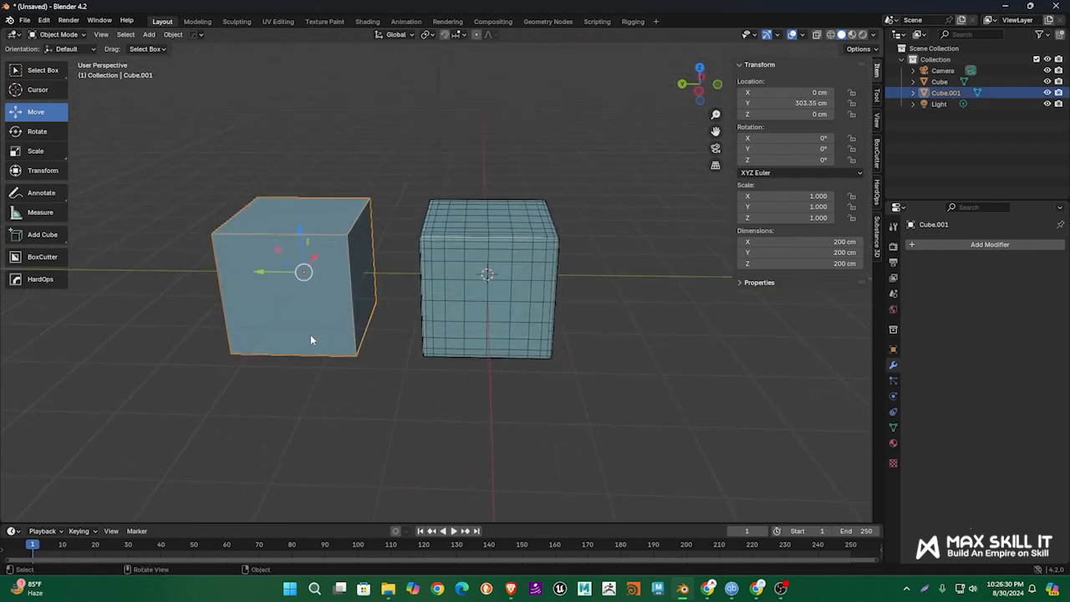
pyautogui.moveTo(369, 343)
pyautogui.mouseDown(button='middle')
pyautogui.moveTo(408, 325)
pyautogui.moveTo(384, 317)
pyautogui.moveTo(362, 337)
pyautogui.mouseUp(button='middle')
pyautogui.moveTo(604, 281); pyautogui.dragTo(557, 269, button='middle')
pyautogui.click(541, 271)
pyautogui.moveTo(579, 305); pyautogui.dragTo(635, 297, button='middle')
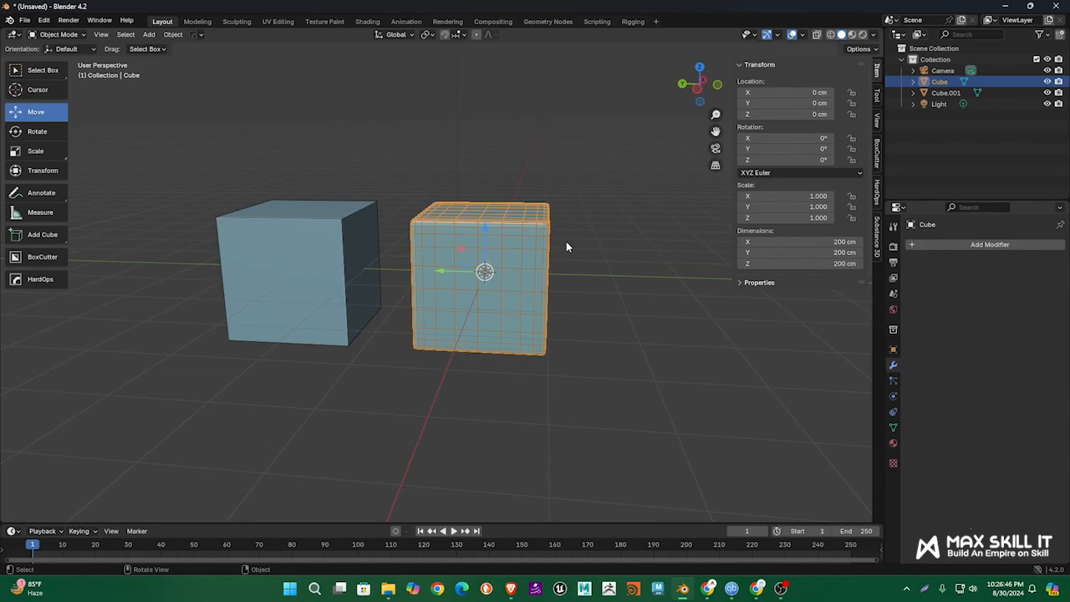
pyautogui.moveTo(566, 244); pyautogui.dragTo(711, 251, button='middle')
# Add a Subdivision Surface modifier to the plain cube, set its viewport level to 2 and apply it
pyautogui.click(325, 240)
pyautogui.click(960, 243)
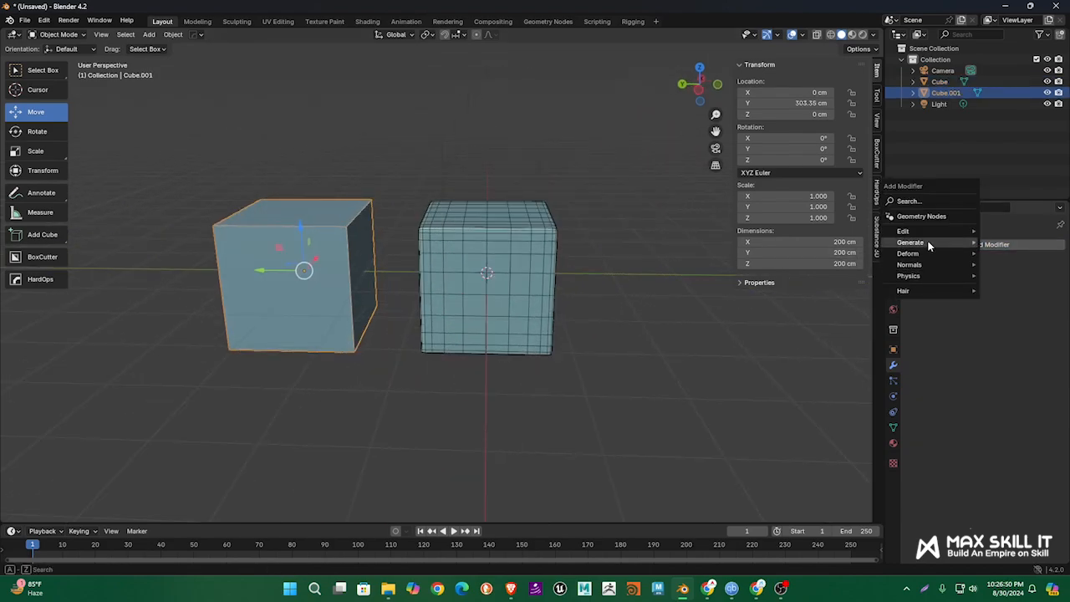
pyautogui.moveTo(915, 243)
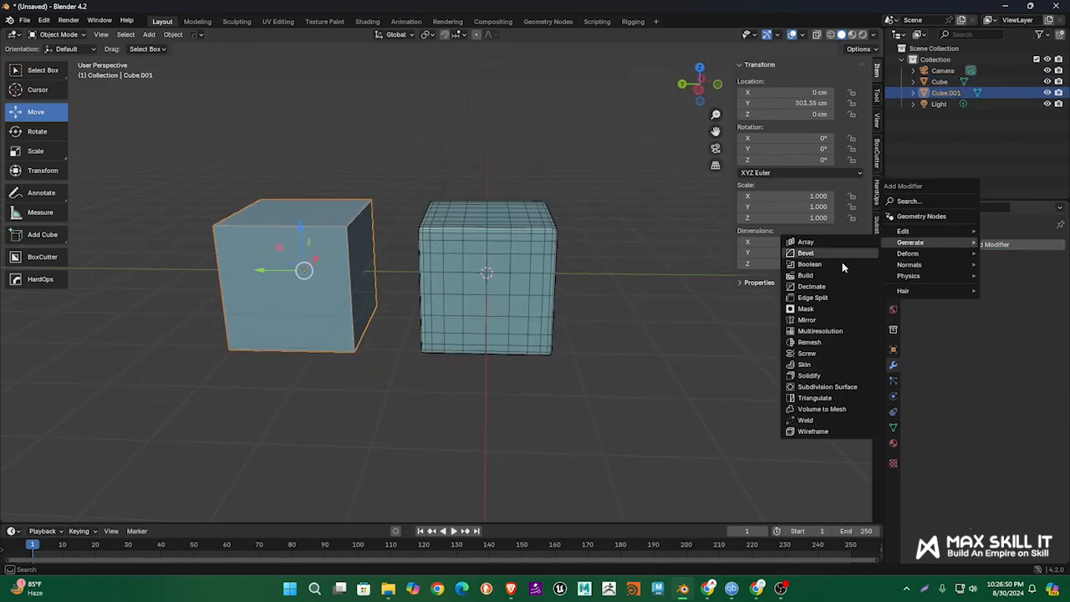
pyautogui.click(814, 386)
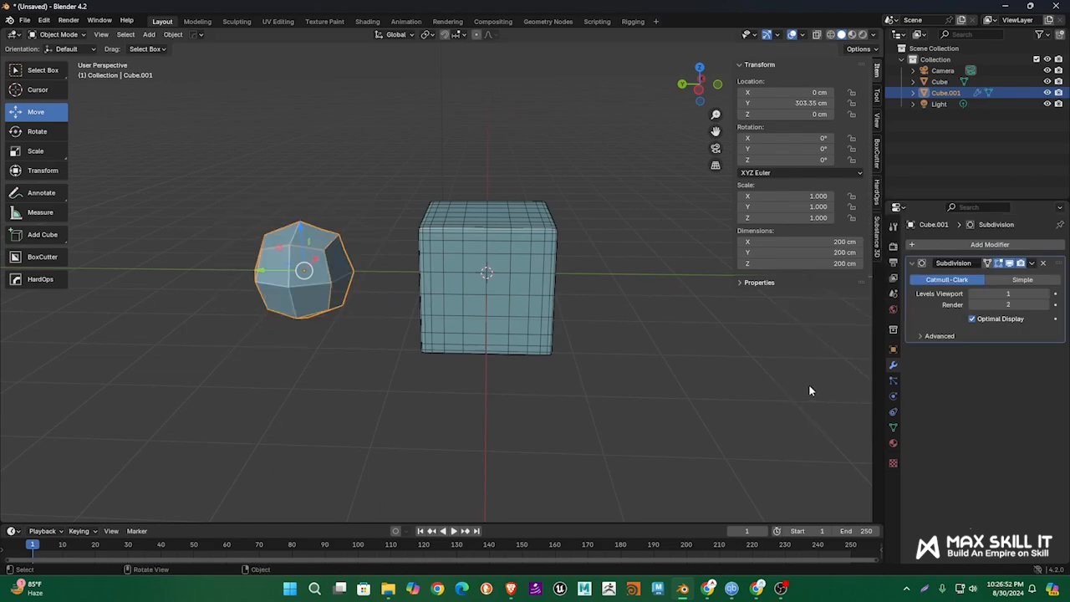
pyautogui.click(1045, 294)
pyautogui.click(1031, 265)
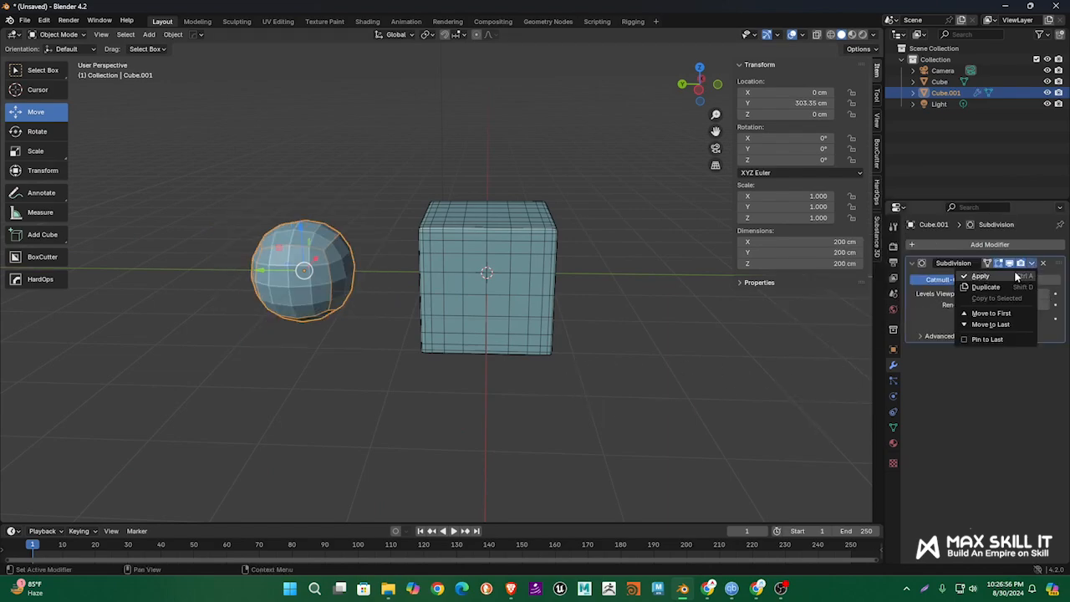
pyautogui.click(977, 276)
pyautogui.click(529, 425)
pyautogui.moveTo(529, 425); pyautogui.dragTo(369, 294, button='middle')
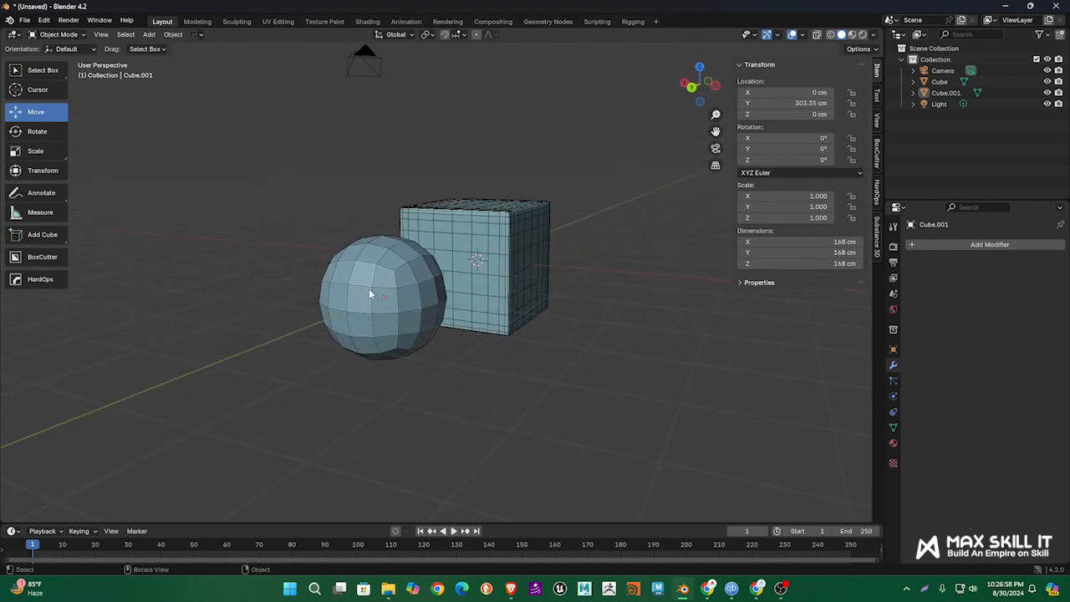
# Apply Shade Smooth to the sphere made from the subdivided plain cube
pyautogui.click(369, 294)
pyautogui.rightClick(370, 295)
pyautogui.click(340, 290)
pyautogui.click(536, 411)
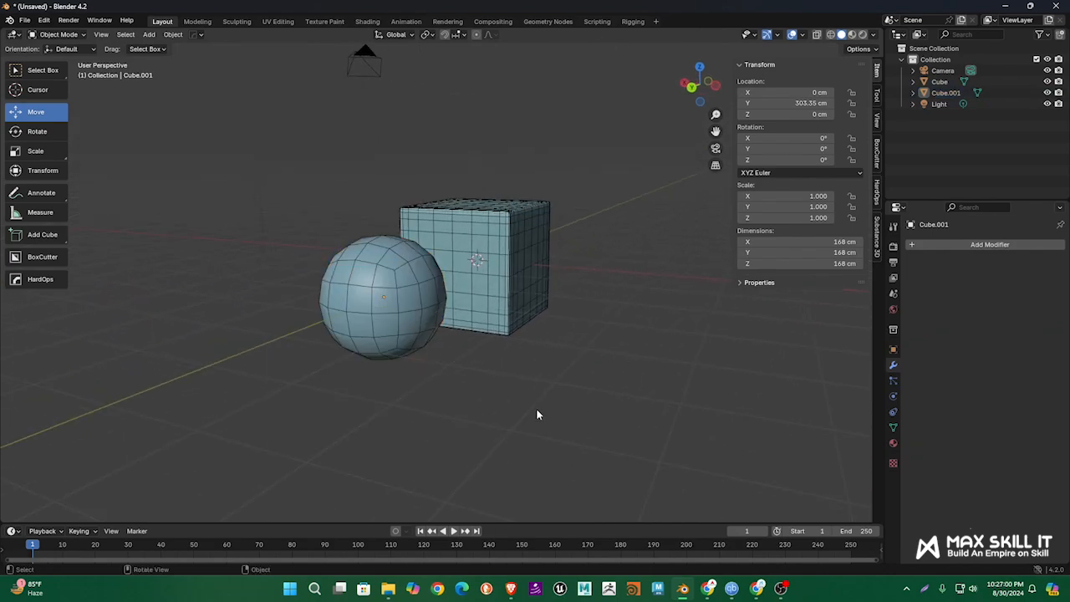
pyautogui.moveTo(536, 411); pyautogui.dragTo(468, 351, button='middle')
# Turn off the Wireframe geometry overlay in the viewport
pyautogui.click(803, 35)
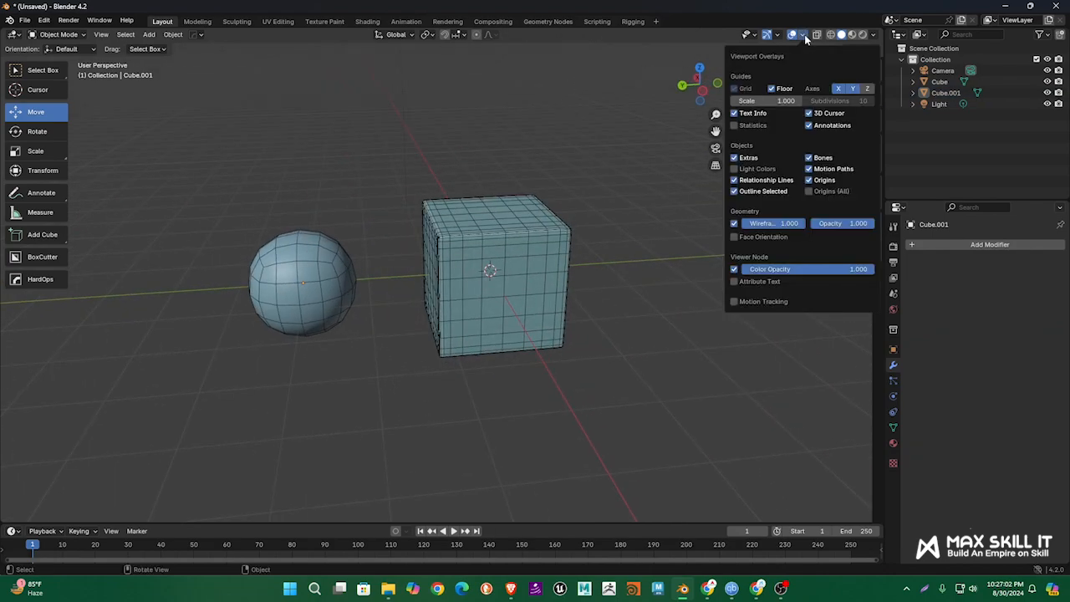
pyautogui.click(734, 225)
pyautogui.press('n')
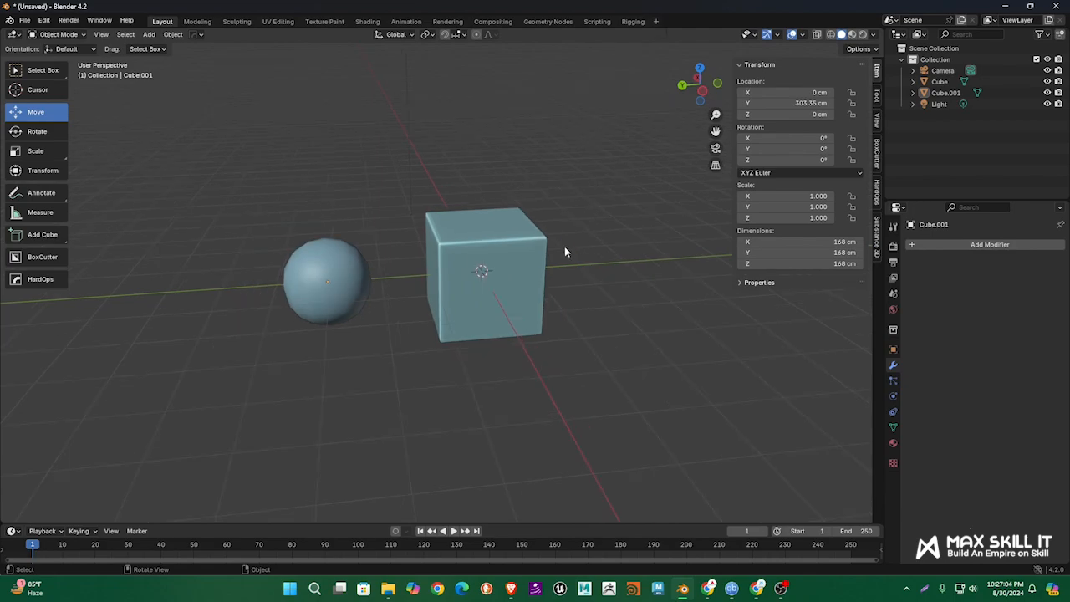
# Compare the smooth sphere with the rounded cube from different angles, checking how extra edge loops affect subdivision
pyautogui.moveTo(564, 246); pyautogui.dragTo(495, 280, button='middle')
pyautogui.moveTo(539, 314); pyautogui.dragTo(617, 346, button='middle')
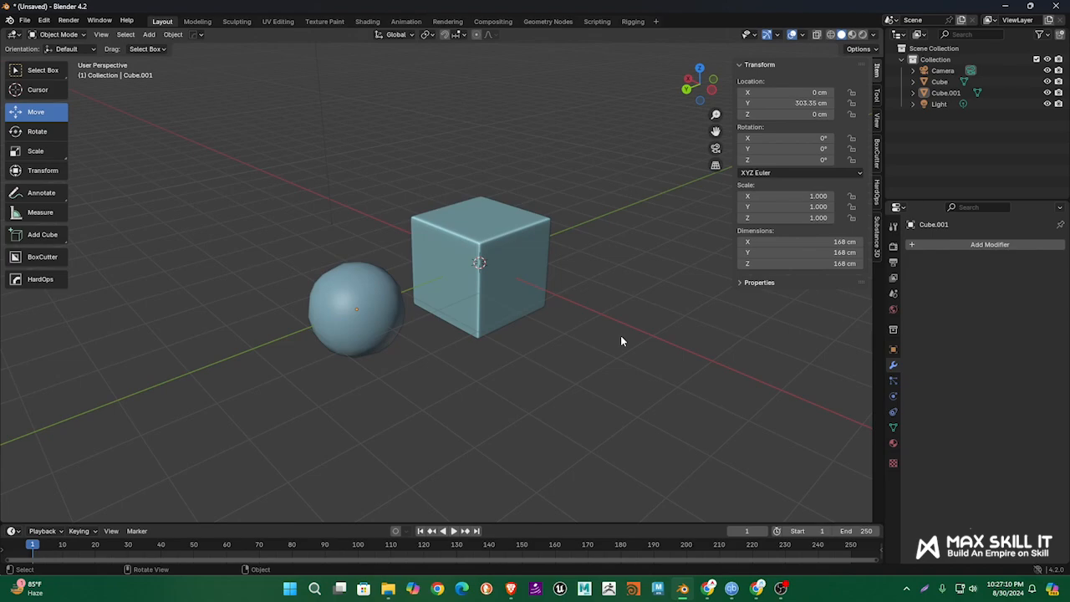
pyautogui.moveTo(620, 339); pyautogui.dragTo(493, 244, button='middle')
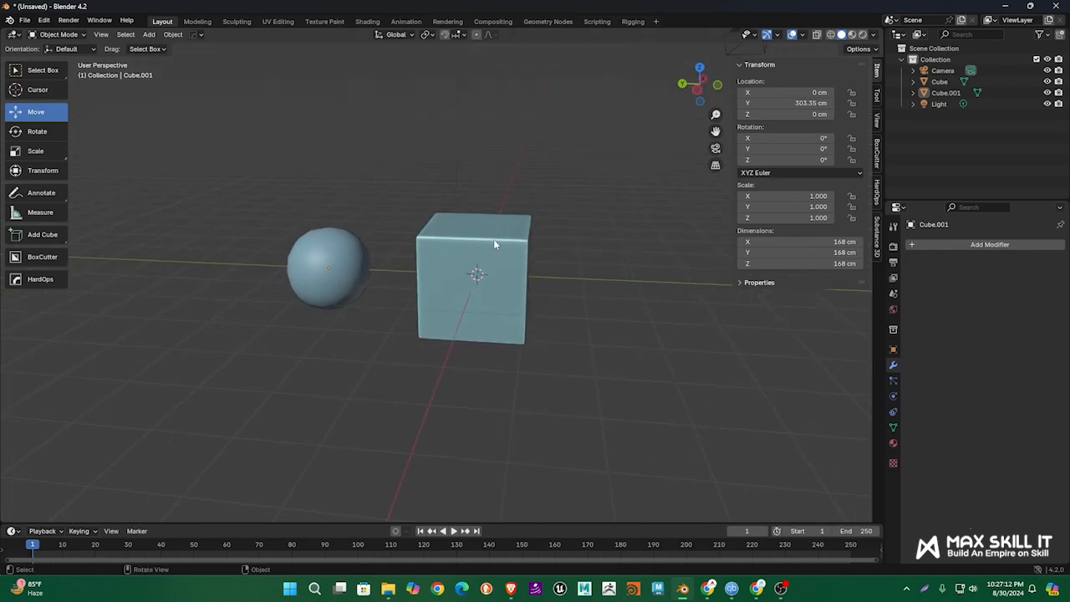
pyautogui.moveTo(520, 294); pyautogui.dragTo(626, 289, button='middle')
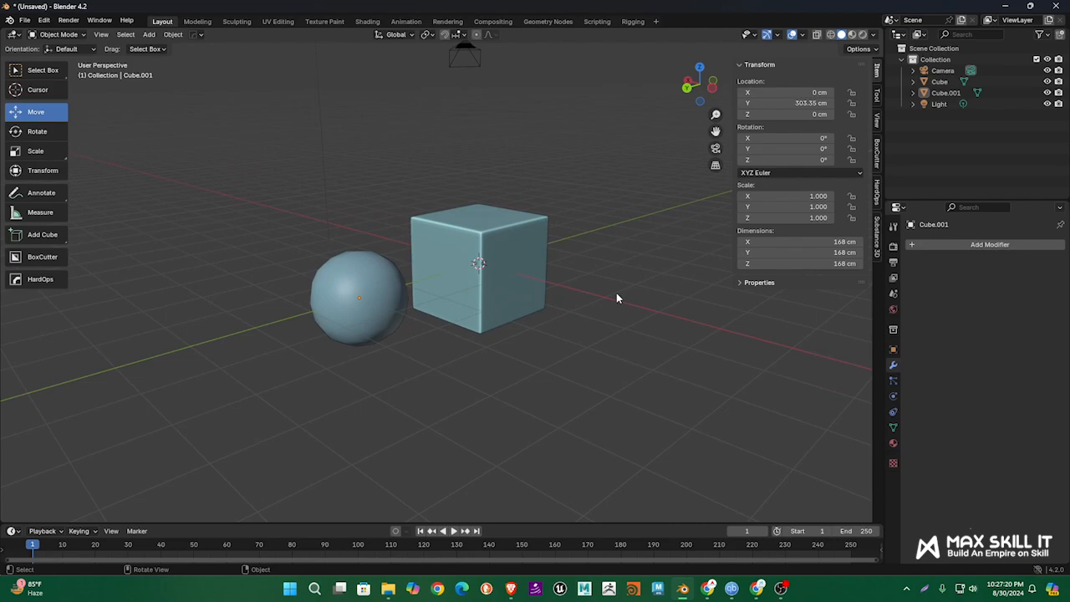
pyautogui.click(975, 246)
pyautogui.moveTo(975, 246)
pyautogui.moveTo(661, 305); pyautogui.dragTo(734, 354, button='middle')
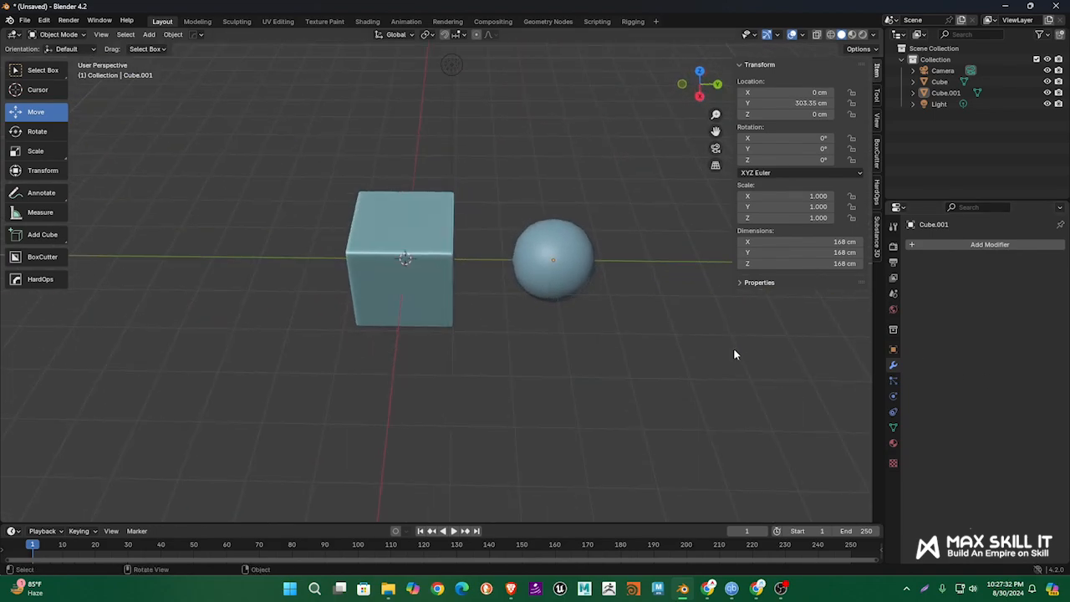
pyautogui.click(431, 257)
pyautogui.moveTo(431, 257); pyautogui.dragTo(633, 362, button='middle')
pyautogui.scroll(-5, 585, 334)
pyautogui.moveTo(505, 318); pyautogui.dragTo(409, 295, button='middle')
pyautogui.scroll(3, 579, 292)
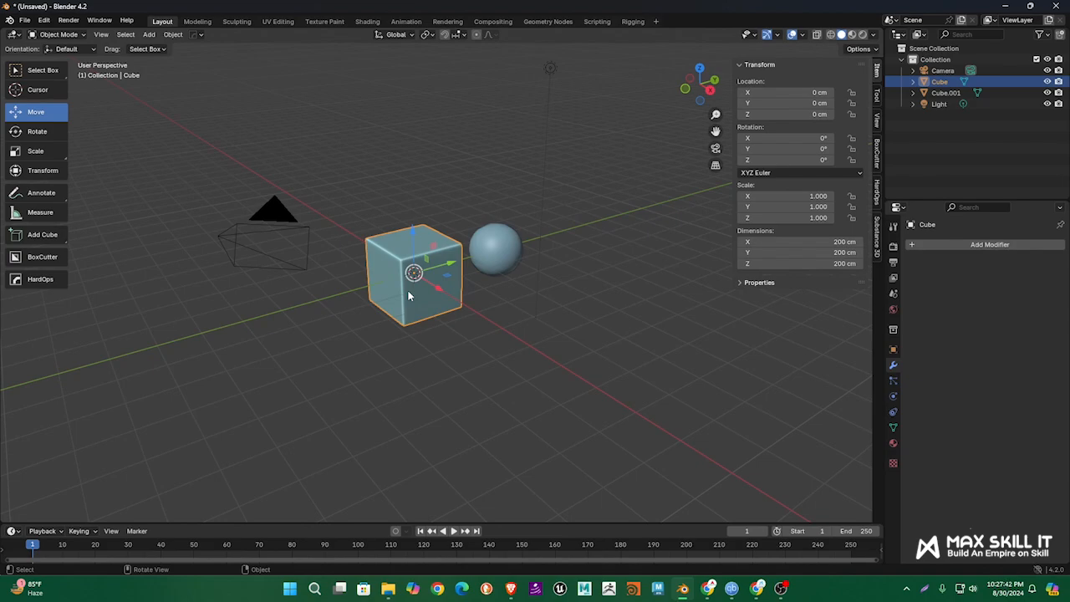
pyautogui.moveTo(409, 294); pyautogui.dragTo(606, 313, button='middle')
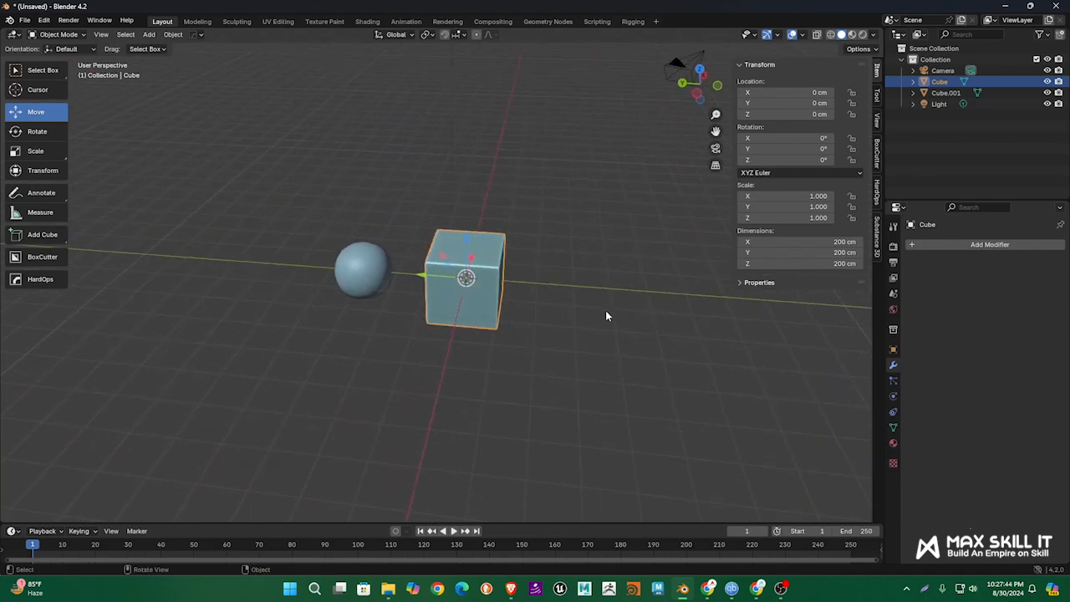
pyautogui.click(605, 311)
pyautogui.click(494, 284)
pyautogui.moveTo(494, 284); pyautogui.dragTo(563, 288, button='middle')
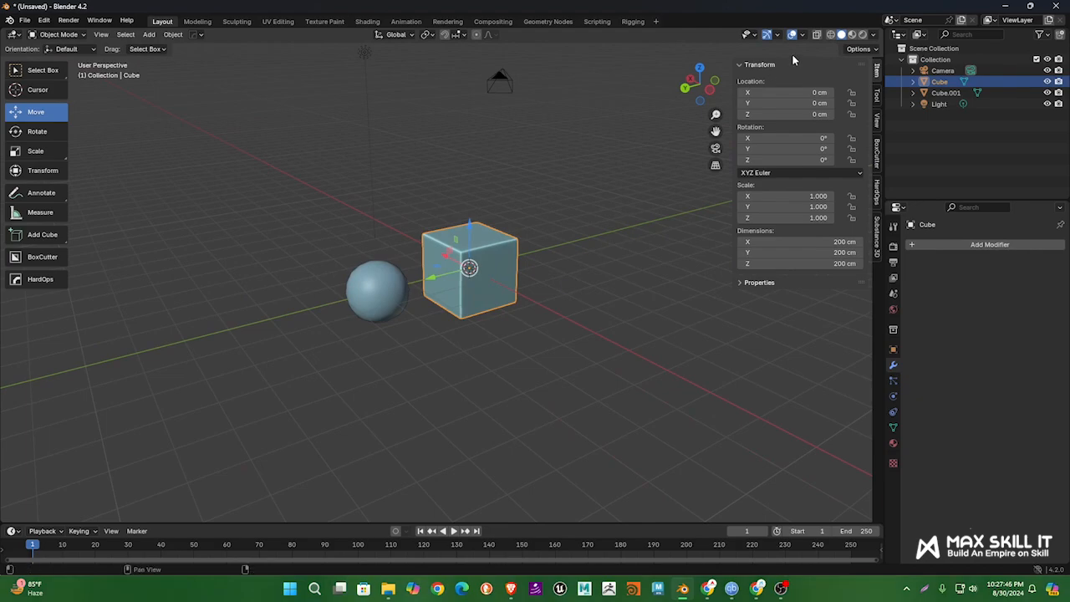
# Set the viewport shading color to Material and view both objects from another angle
pyautogui.click(874, 34)
pyautogui.click(838, 213)
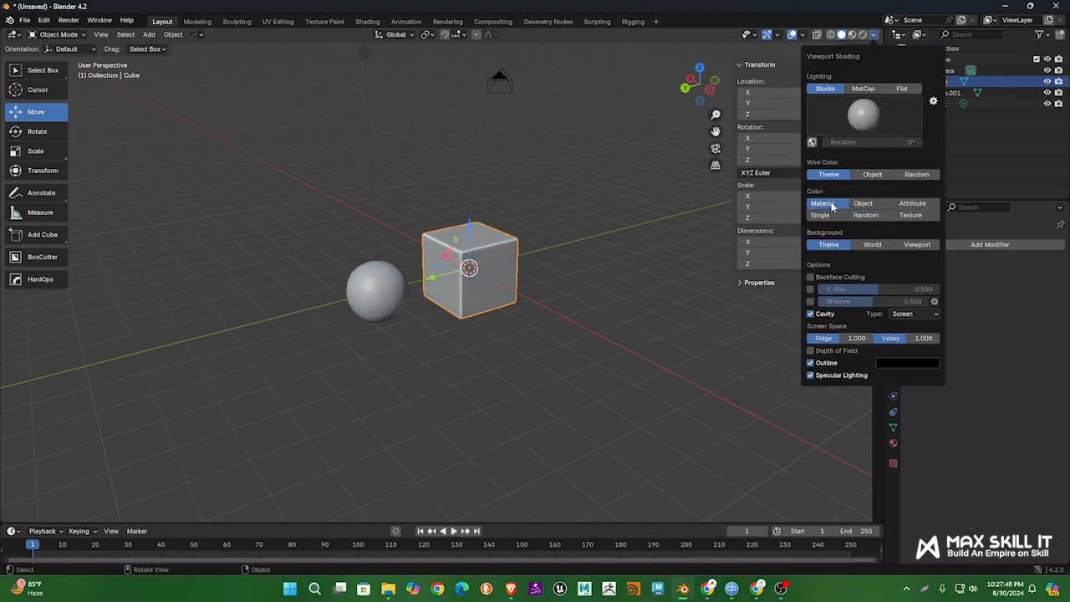
pyautogui.click(549, 325)
pyautogui.moveTo(549, 325); pyautogui.dragTo(348, 334, button='middle')
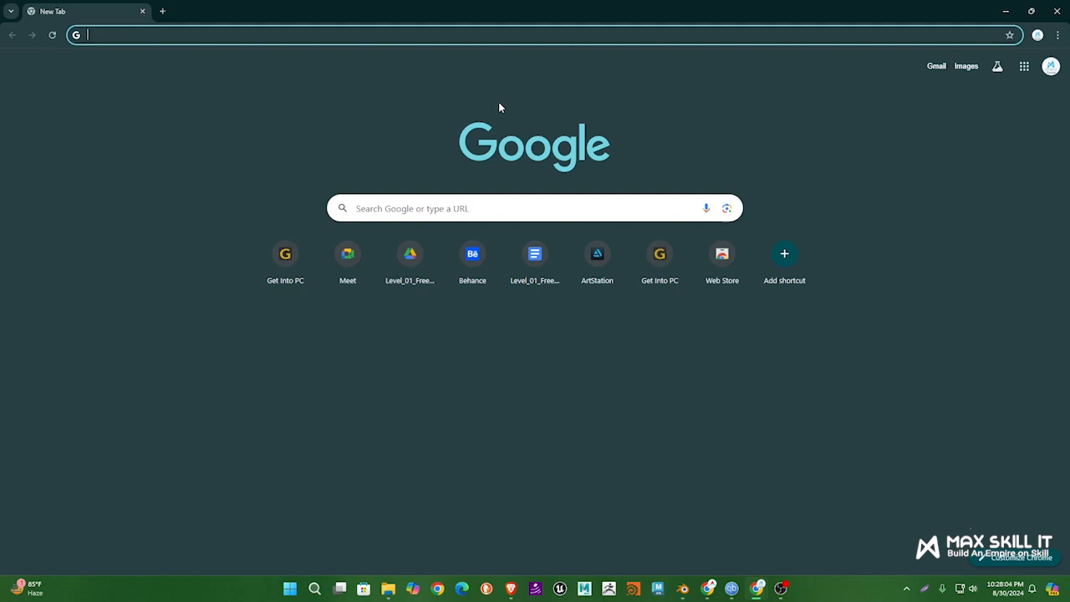
pyautogui.write('bri')
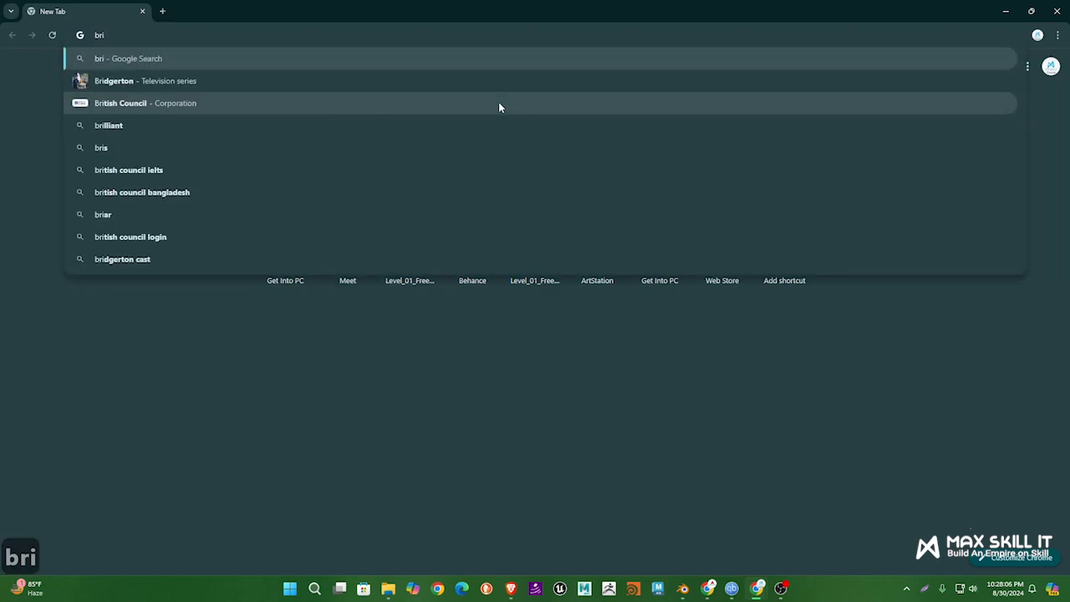
pyautogui.write('dge')
pyautogui.press('Return')
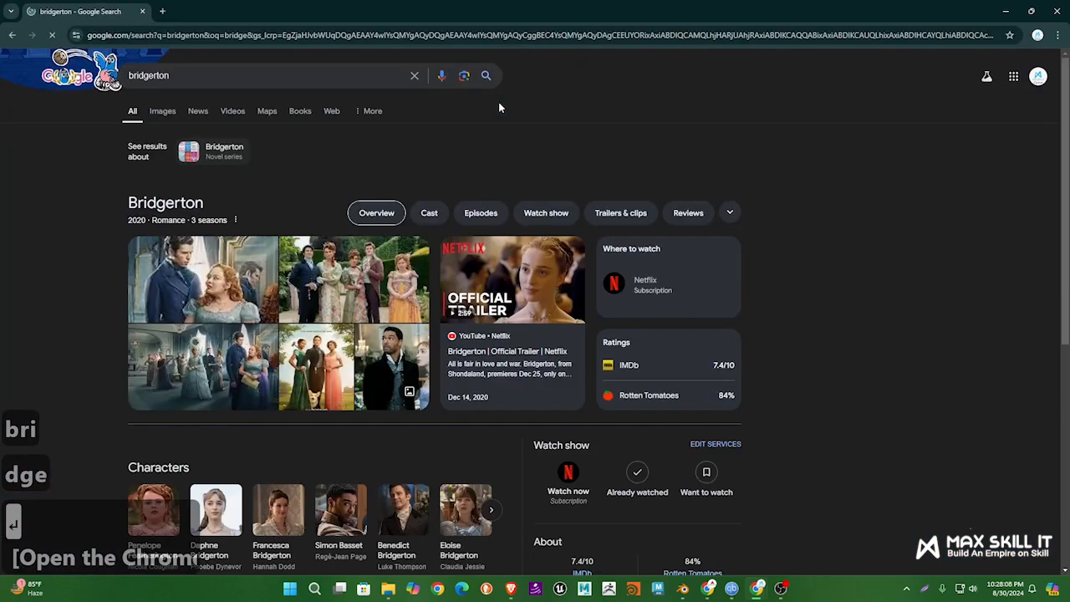
# Search Google Images for "bridge" in Chrome and browse the results for modeling references
pyautogui.doubleClick(185, 68)
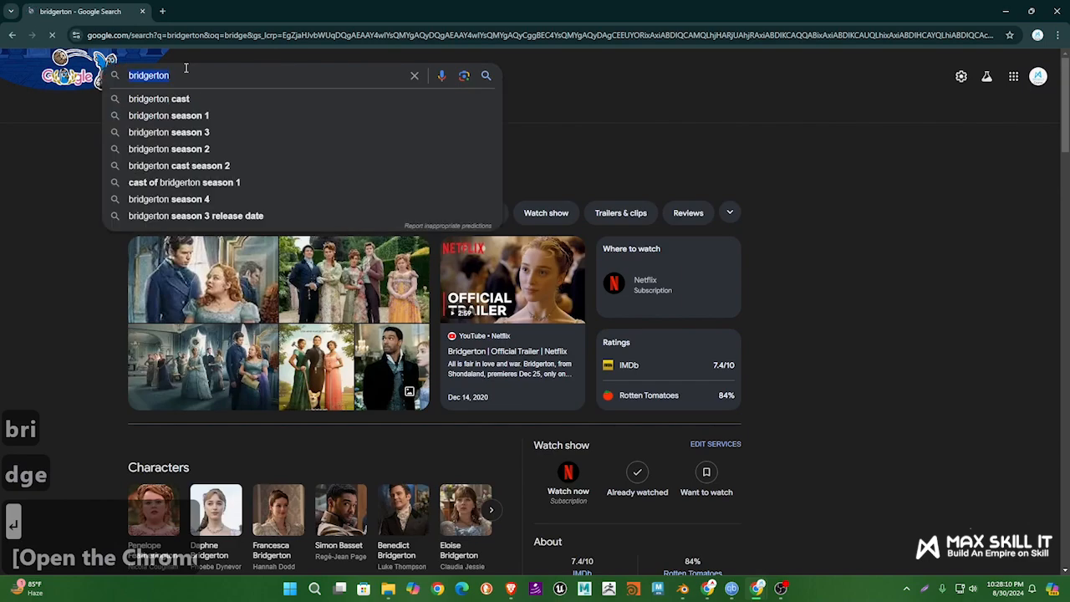
pyautogui.write('bridge')
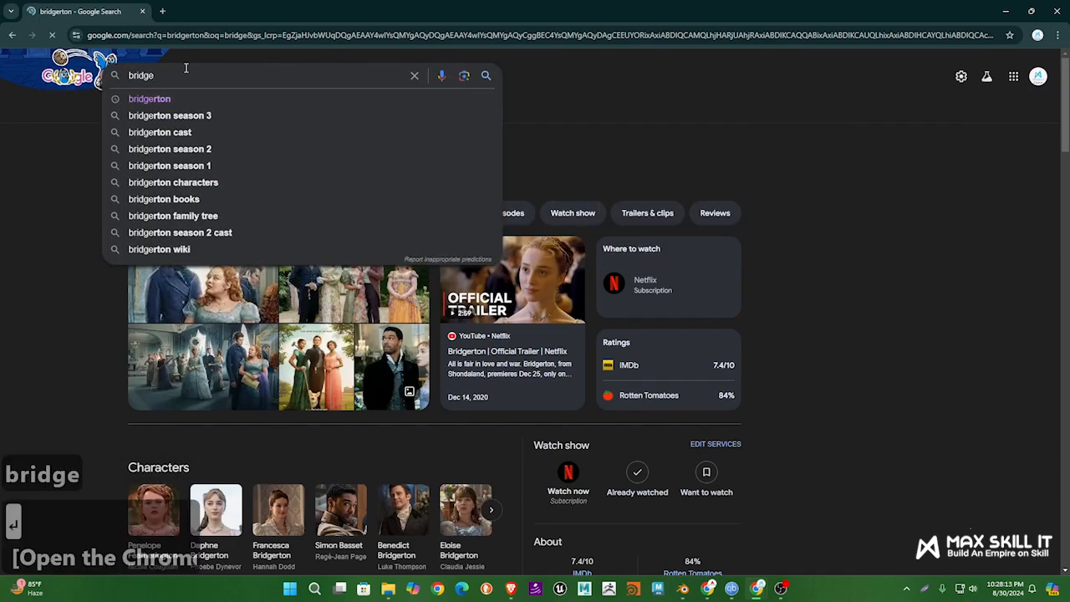
pyautogui.press('Return')
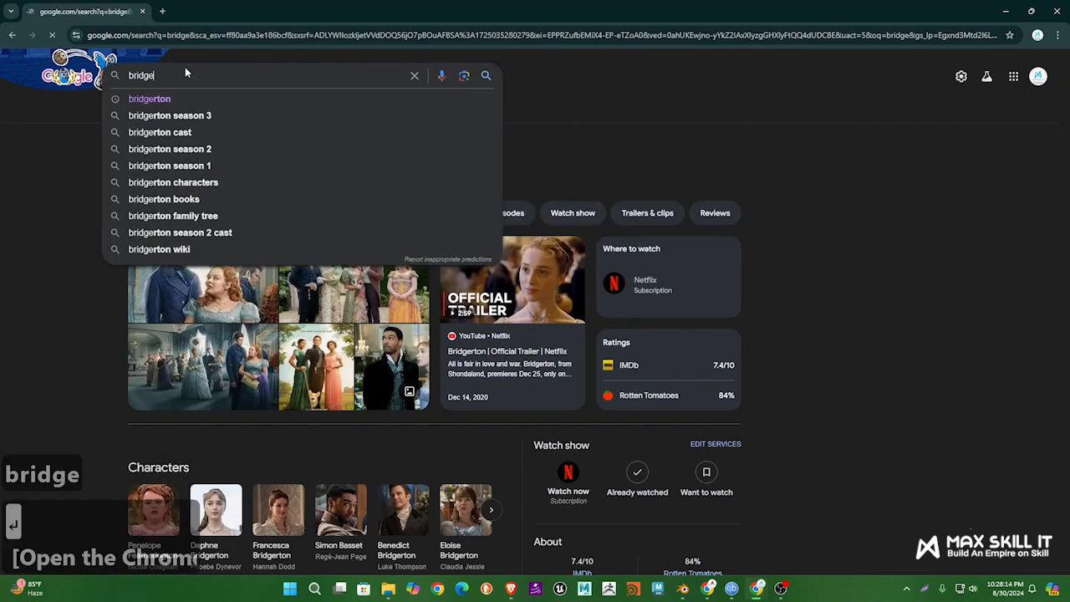
pyautogui.click(163, 112)
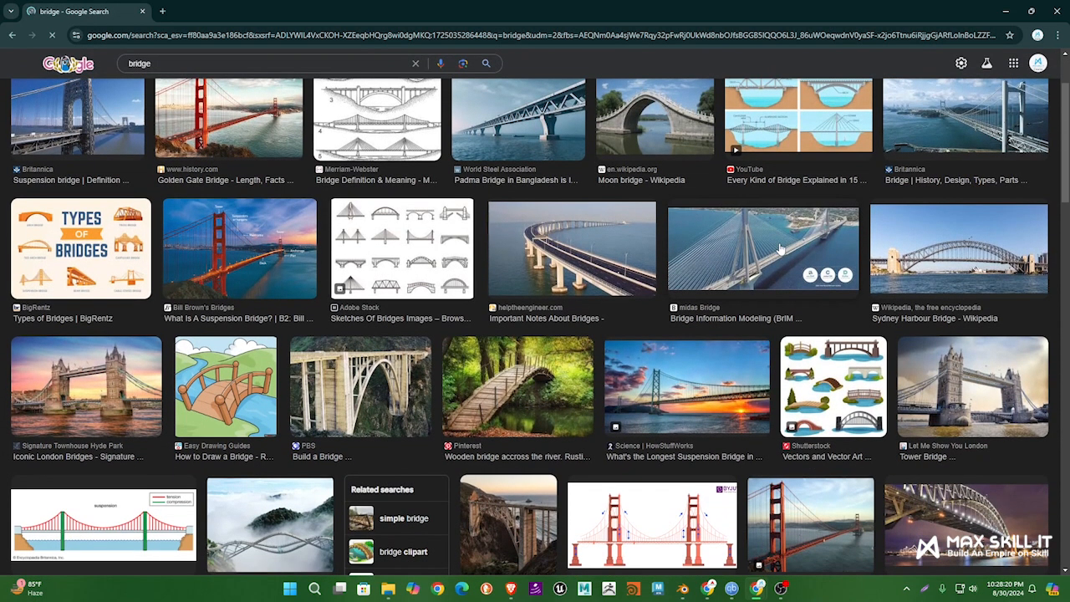
pyautogui.scroll(-3, 569, 259)
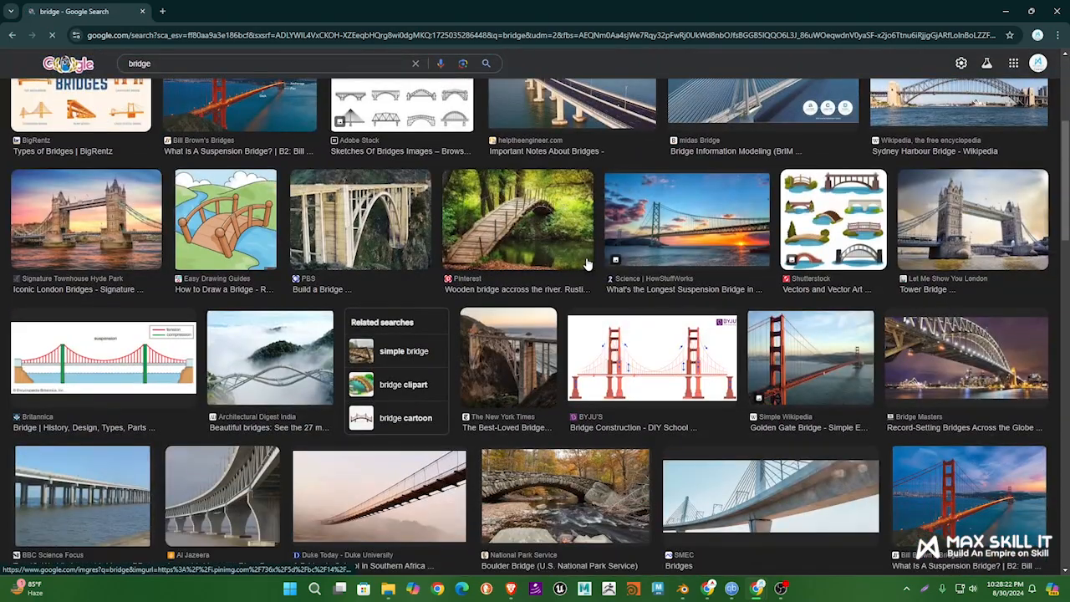
pyautogui.scroll(-6, 593, 265)
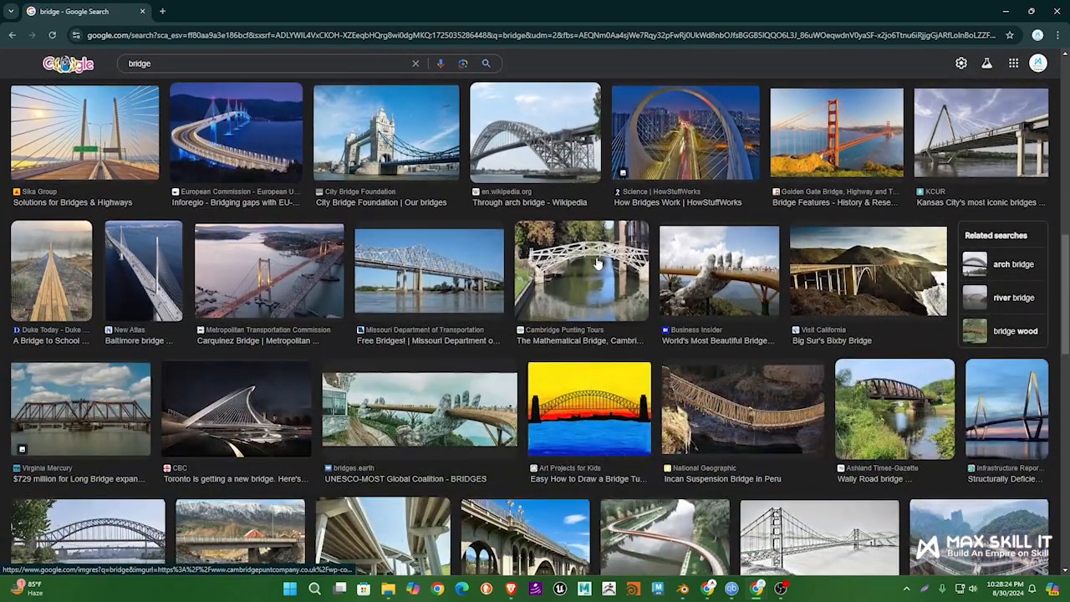
pyautogui.scroll(10, 597, 265)
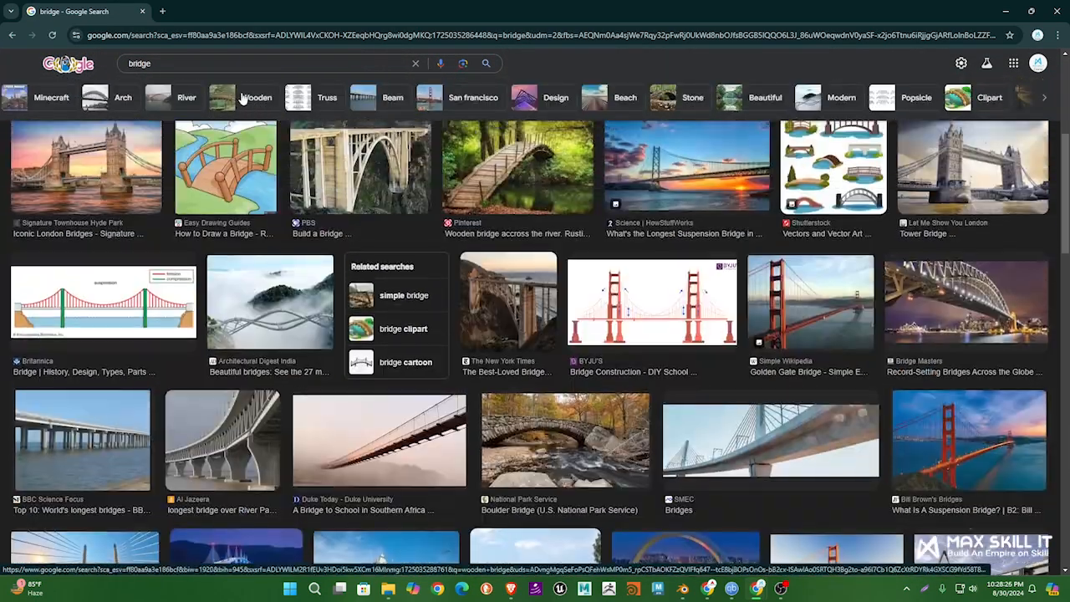
# Refine the image search to "bridge lowpoly wood"
pyautogui.click(201, 61)
pyautogui.write('lowpol')
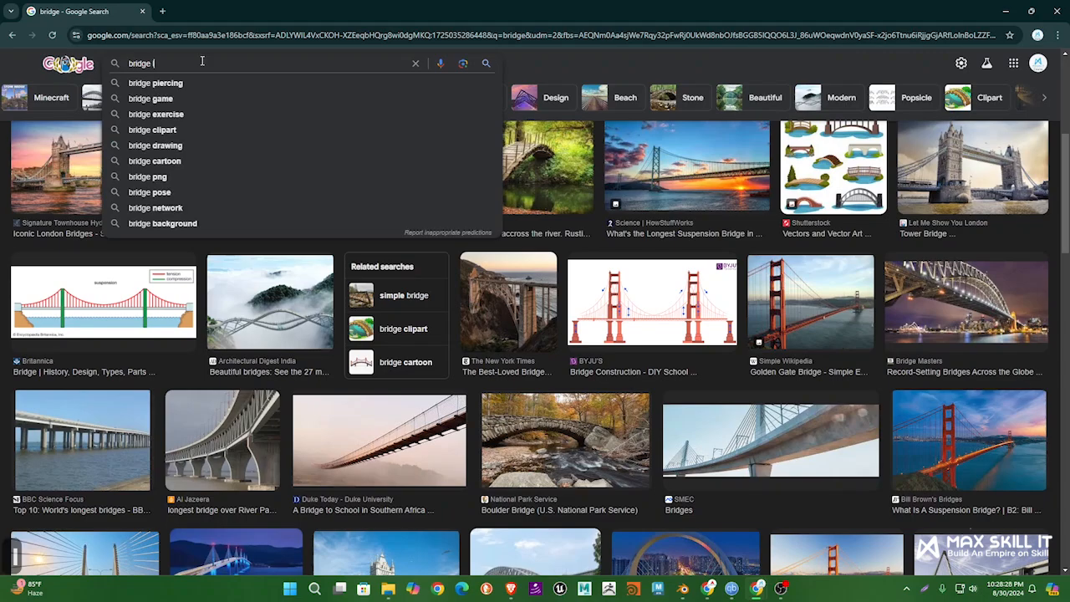
pyautogui.write('y')
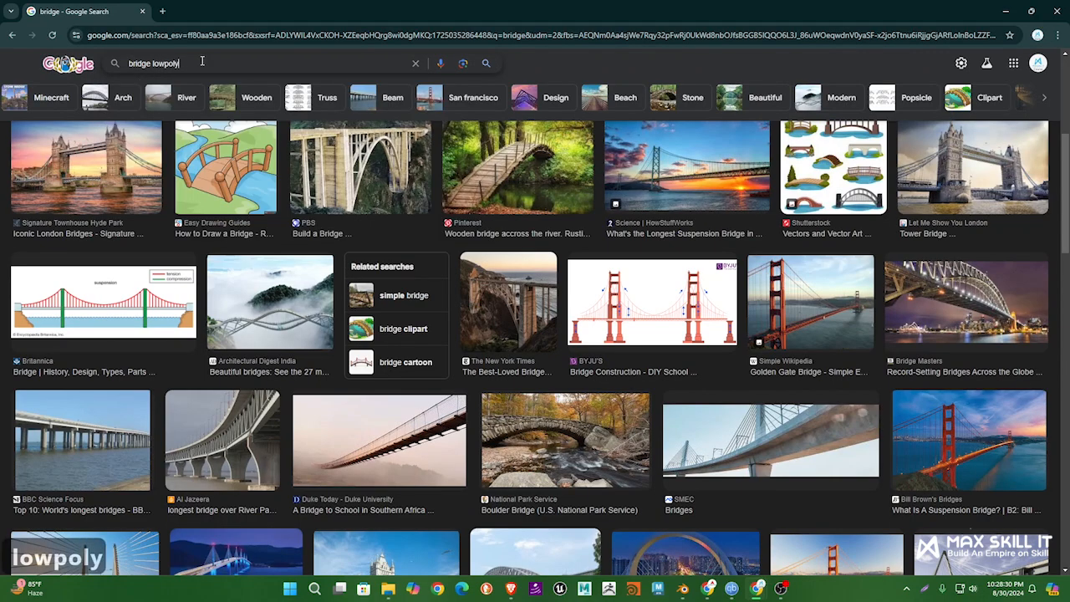
pyautogui.write(' woor')
pyautogui.press('BackSpace')
pyautogui.write('d')
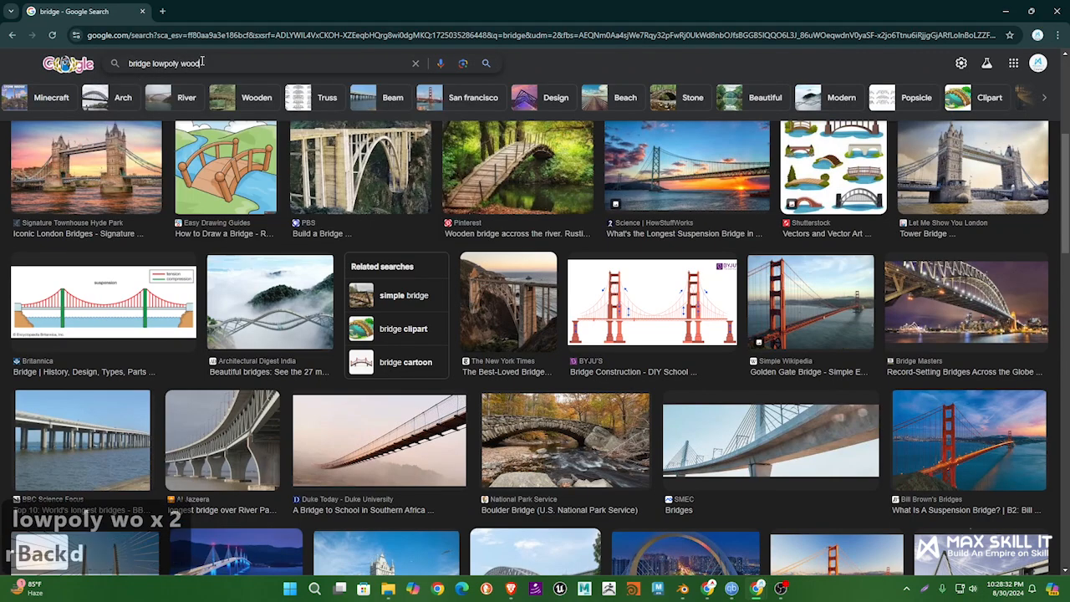
pyautogui.press('Return')
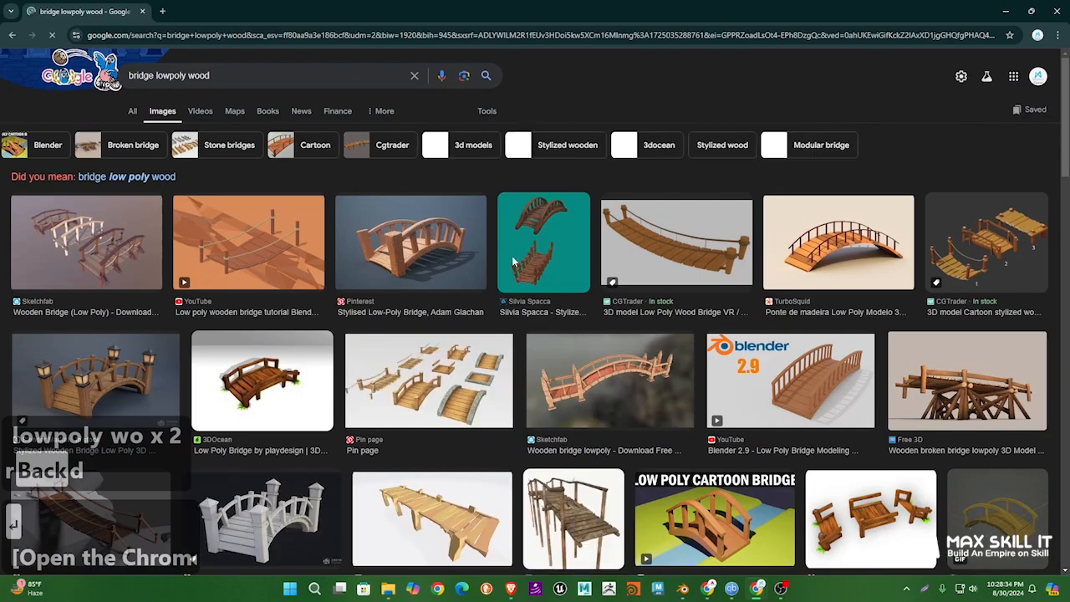
# Preview low-poly wooden bridge references, including the Low Poly Dock Bridge, the Low Poly Props image and the Toon Wooden Bridge pack
pyautogui.scroll(-3, 565, 336)
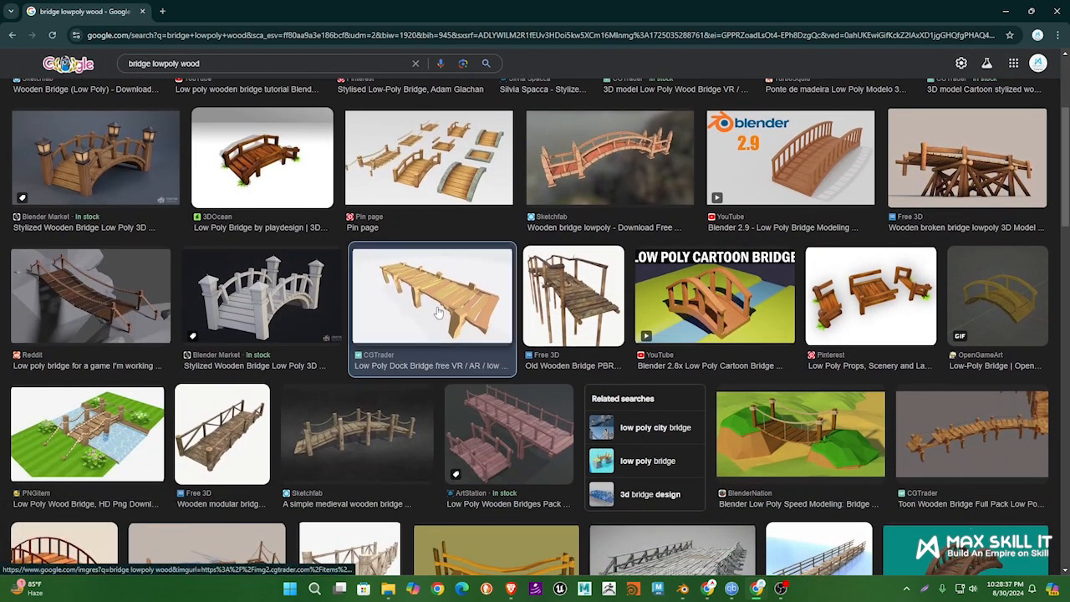
pyautogui.click(438, 312)
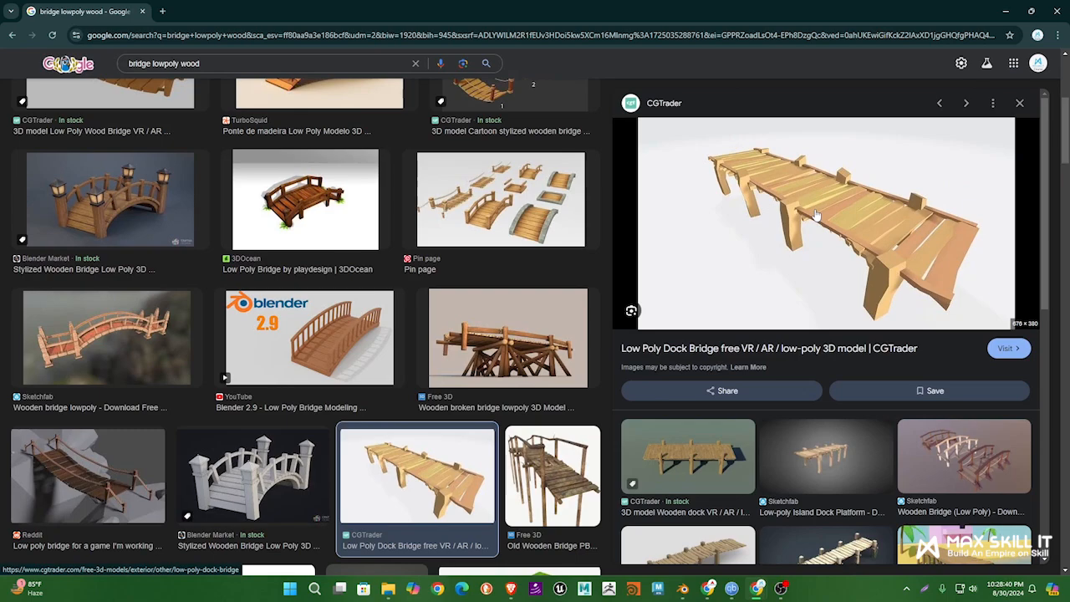
pyautogui.scroll(-4, 233, 403)
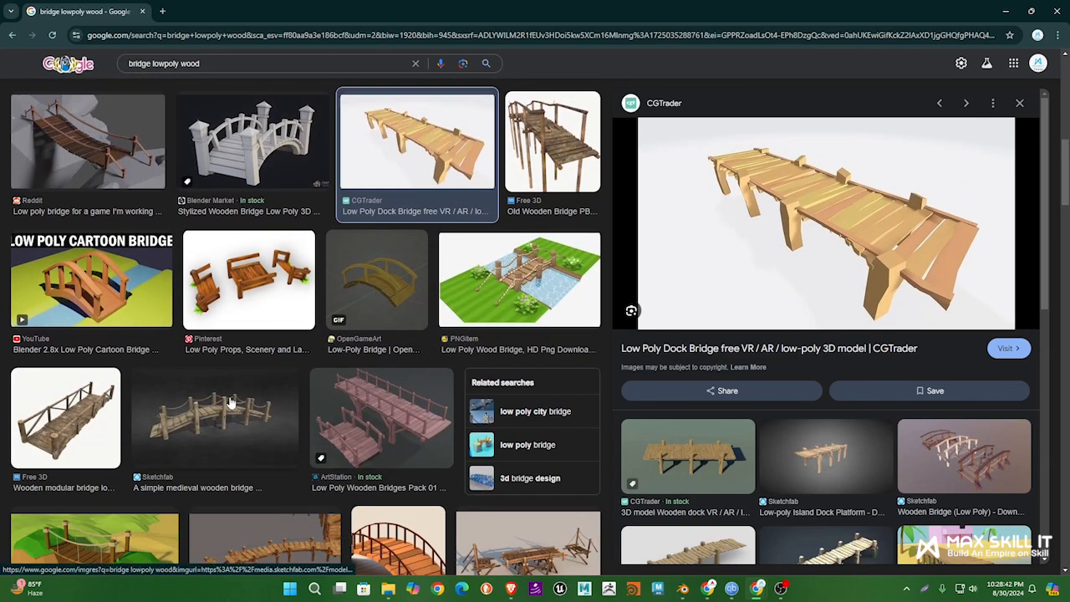
pyautogui.click(249, 294)
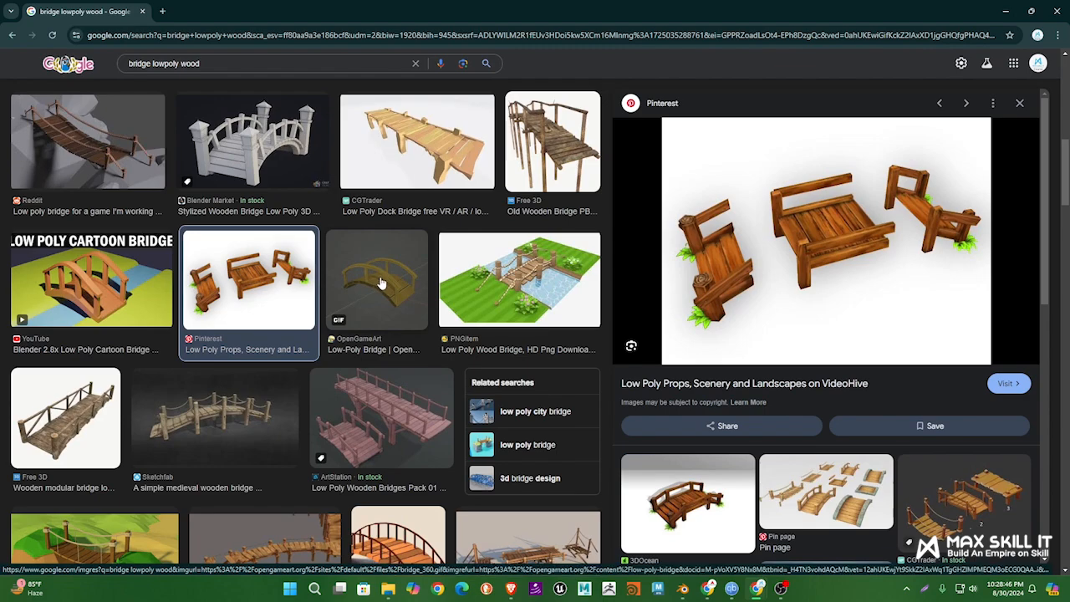
pyautogui.scroll(-3, 381, 282)
pyautogui.click(274, 338)
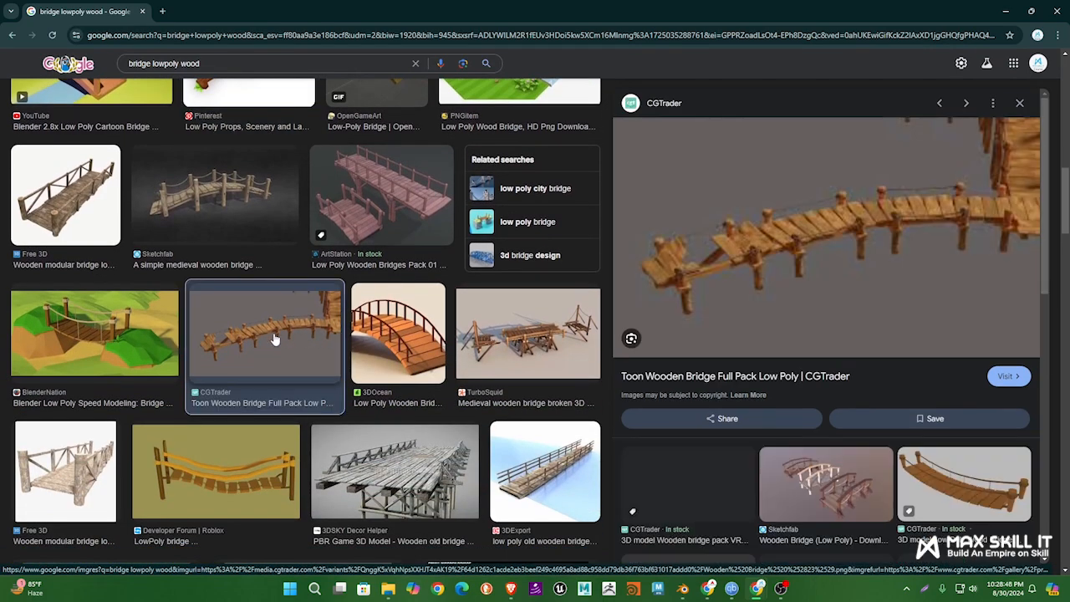
# Browse further through the low-poly wooden bridge images and open the preview of 3DOcean's Old Wooden Bridge Low Poly
pyautogui.scroll(-3, 274, 339)
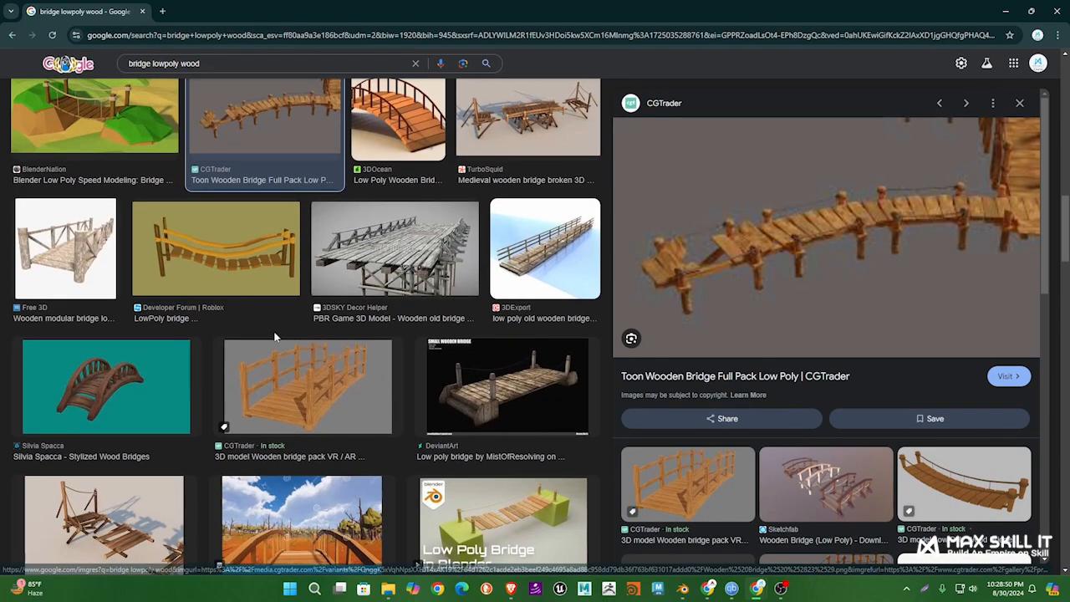
pyautogui.scroll(-3, 274, 337)
pyautogui.scroll(-2, 274, 337)
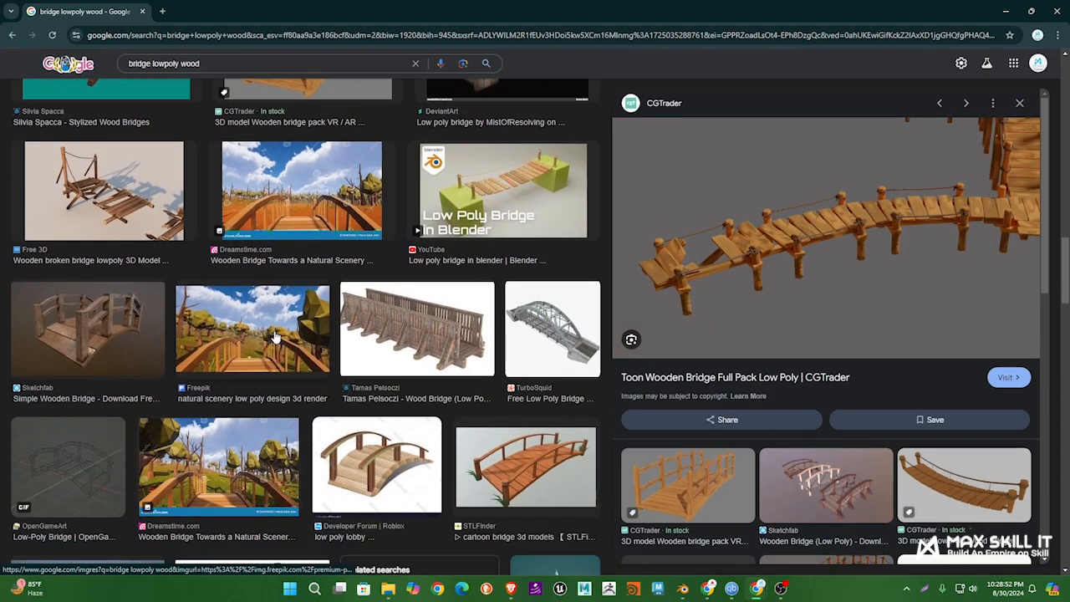
pyautogui.scroll(-4, 276, 334)
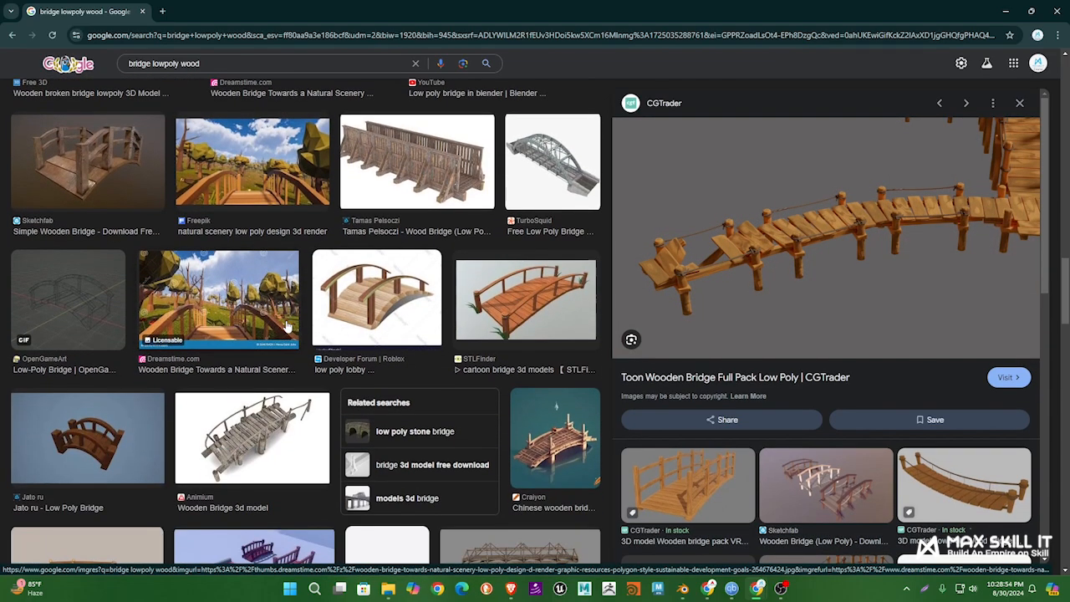
pyautogui.scroll(-4, 286, 326)
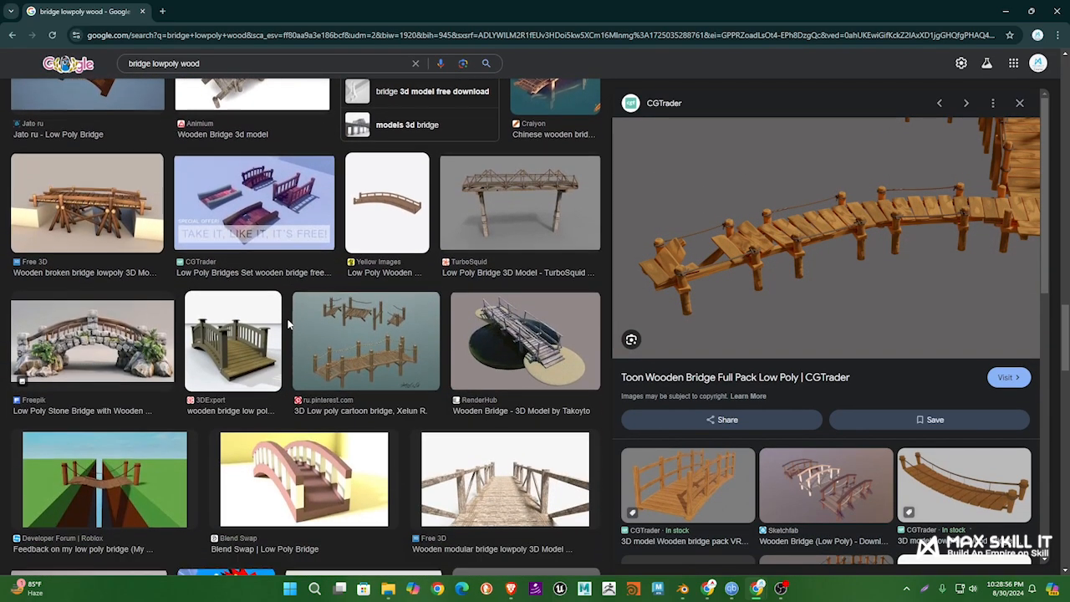
pyautogui.scroll(-3, 293, 324)
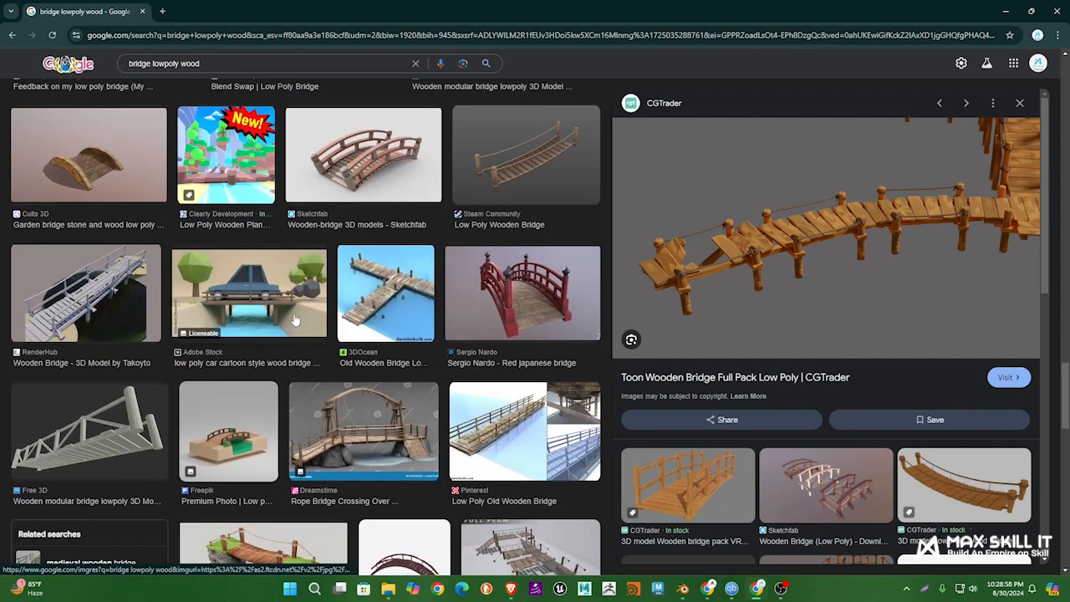
pyautogui.click(350, 294)
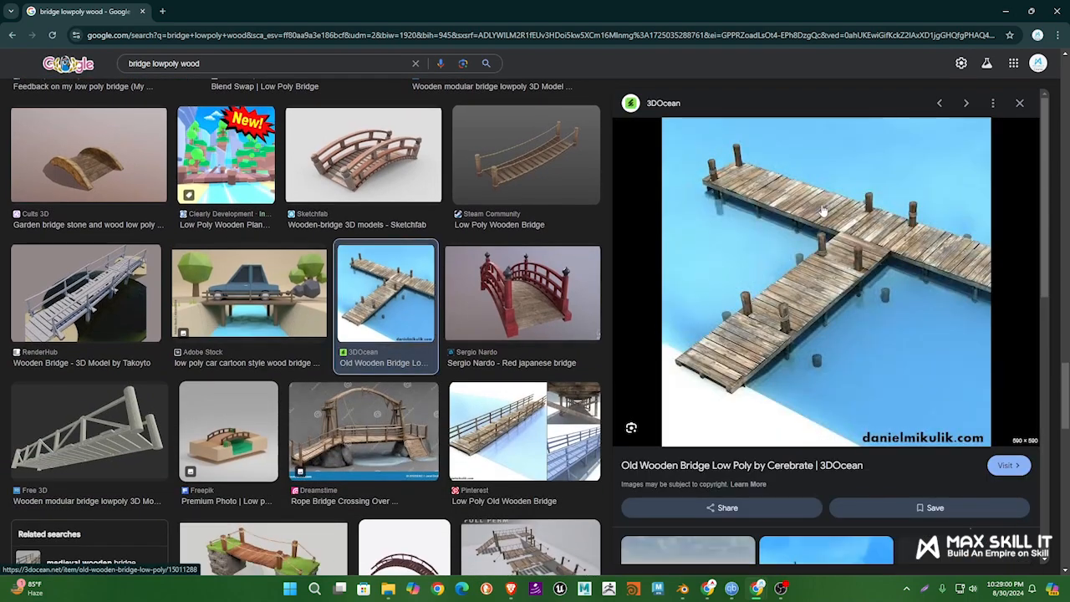
pyautogui.rightClick(811, 261)
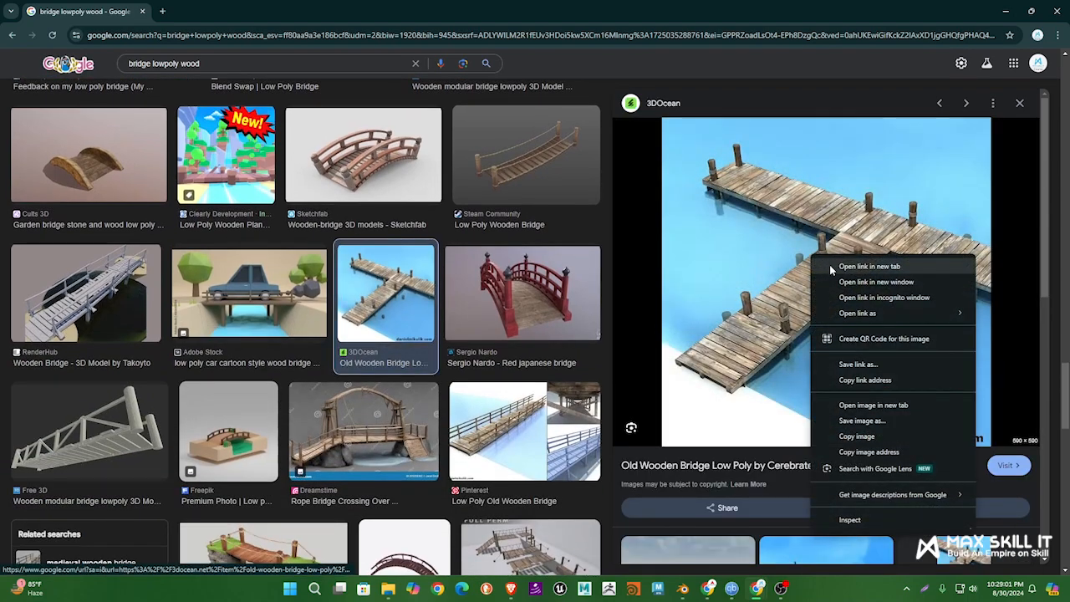
pyautogui.click(872, 404)
pyautogui.click(205, 10)
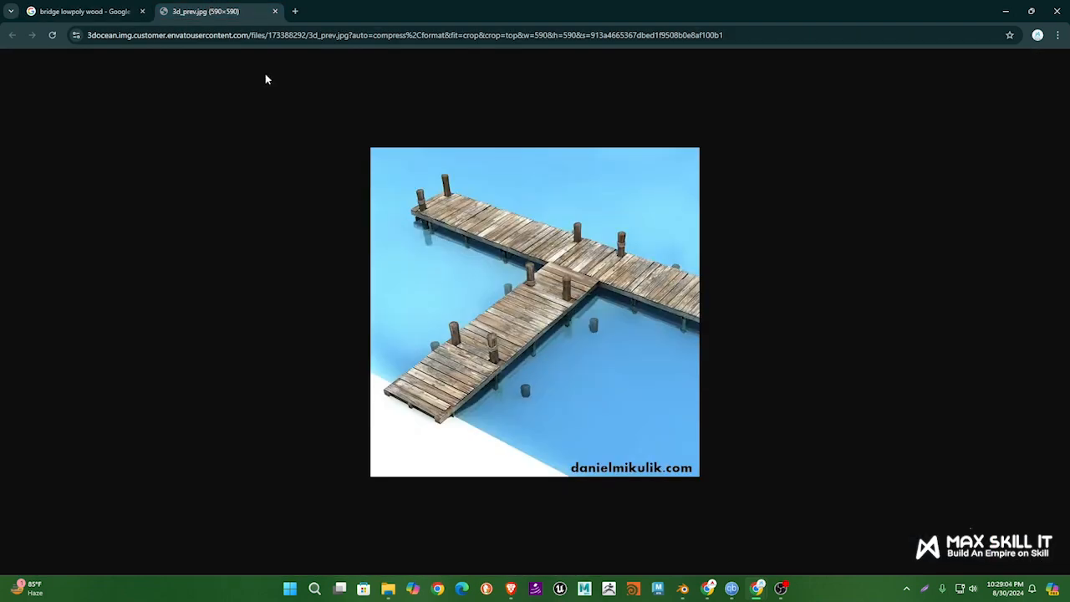
pyautogui.rightClick(547, 254)
pyautogui.click(606, 279)
pyautogui.click(428, 286)
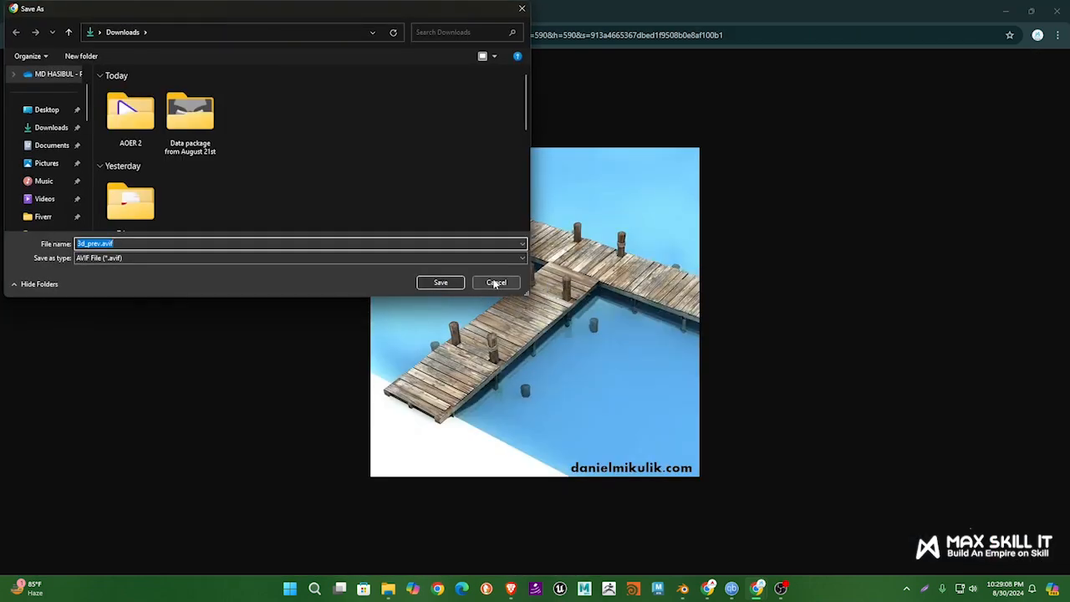
pyautogui.middleClick(192, 7)
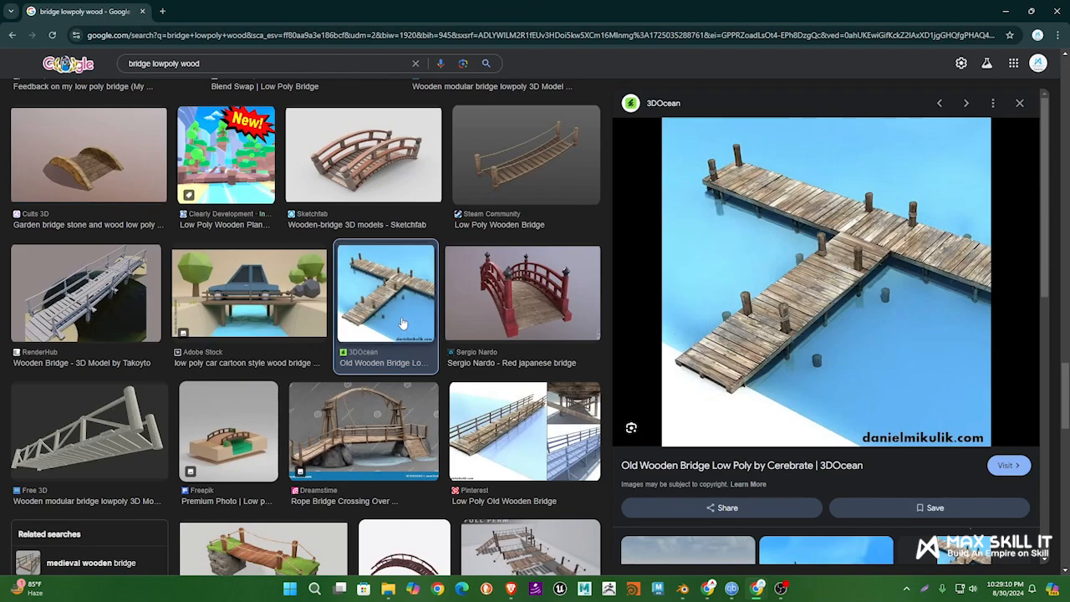
# Open the Old Wooden Bridge image in its own tab, save it to Downloads as 3d_prev.avif, and return to Blender
pyautogui.rightClick(762, 261)
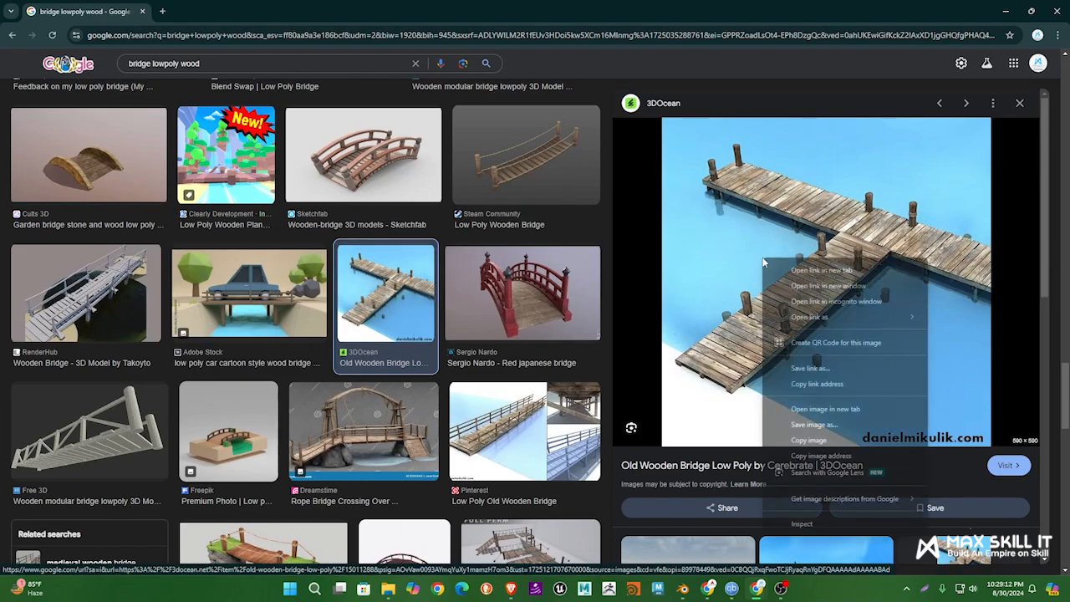
pyautogui.click(825, 409)
pyautogui.click(210, 6)
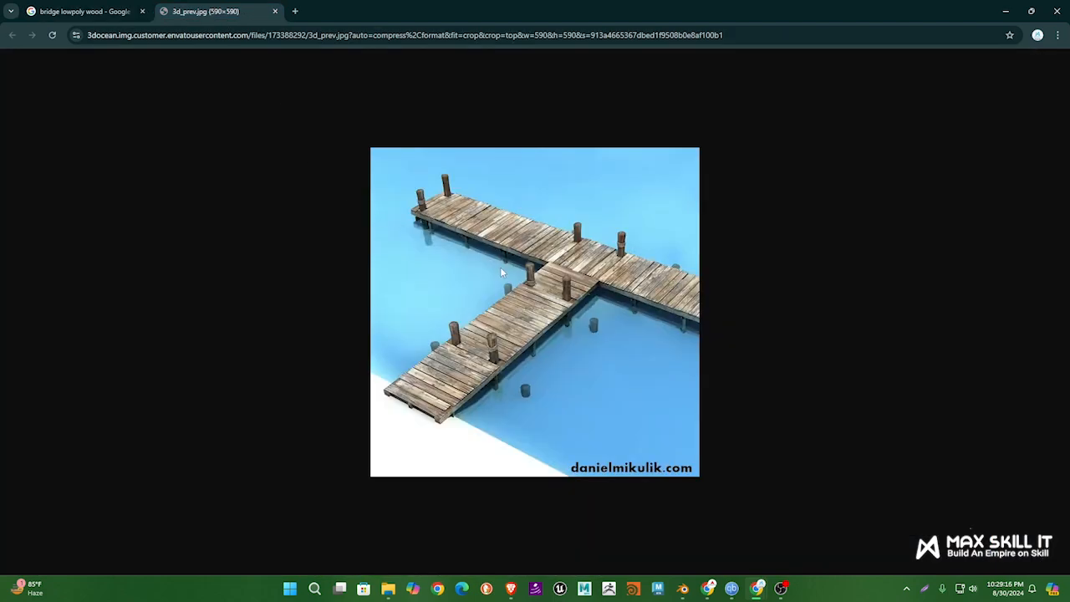
pyautogui.rightClick(499, 266)
pyautogui.click(541, 303)
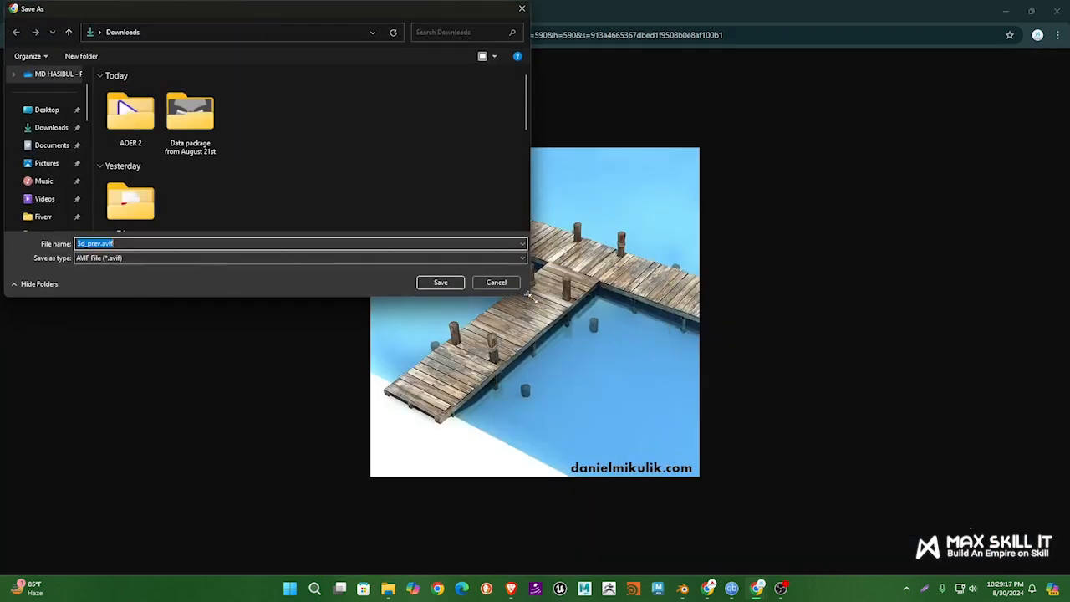
pyautogui.click(440, 283)
pyautogui.doubleClick(989, 12)
pyautogui.click(988, 12)
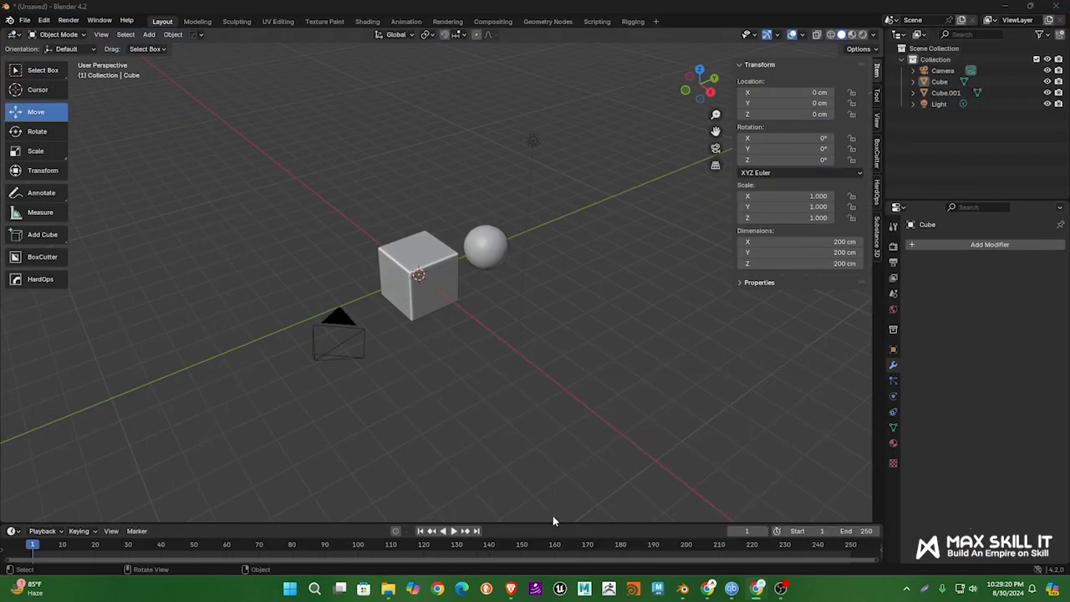